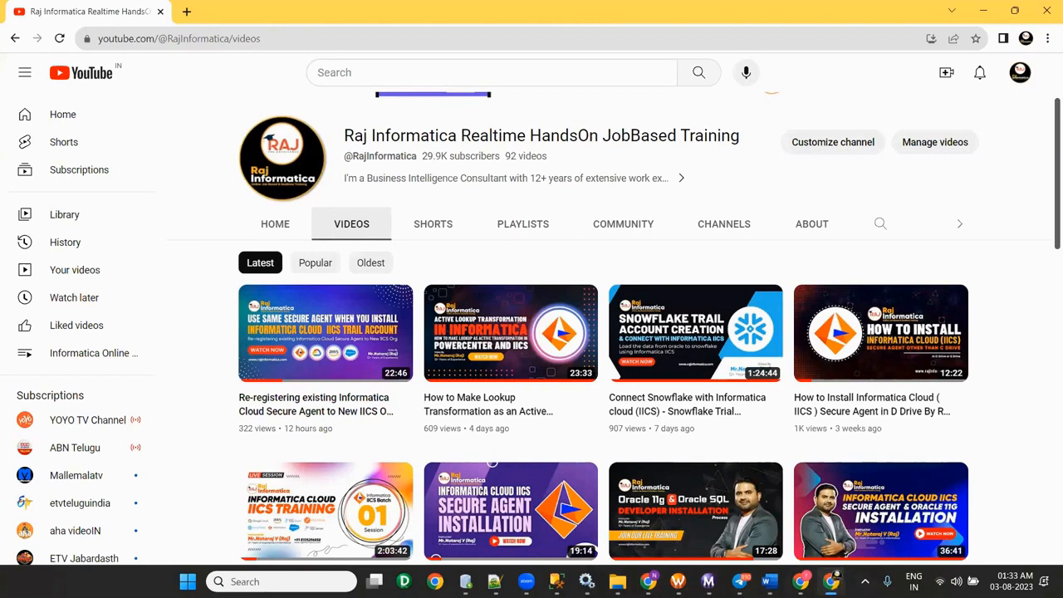
Bring up the AWS ACCOUNT CREATION notes document from the taskbar.
click(769, 581)
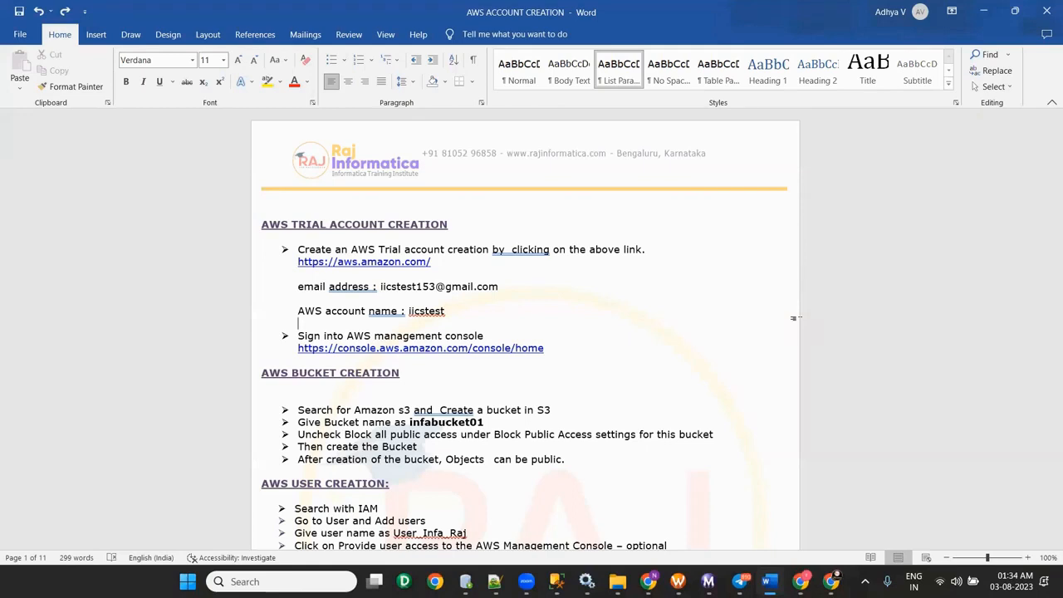
Copy the aws.amazon.com link from the Word notes and load it in a new Chrome tab.
drag(438, 263, 290, 266)
key(ctrl+c)
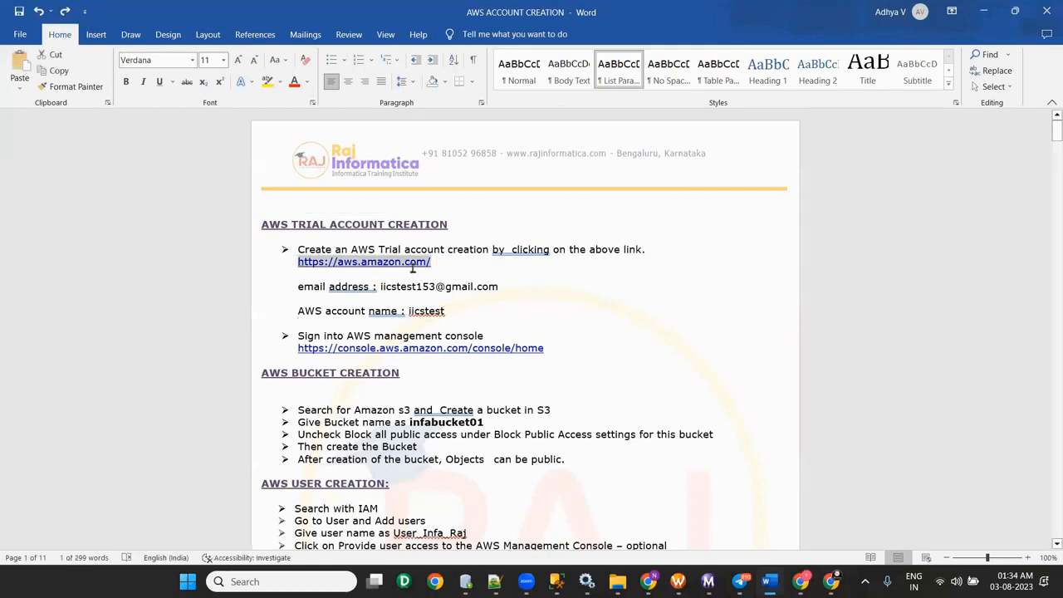
key(alt+Tab)
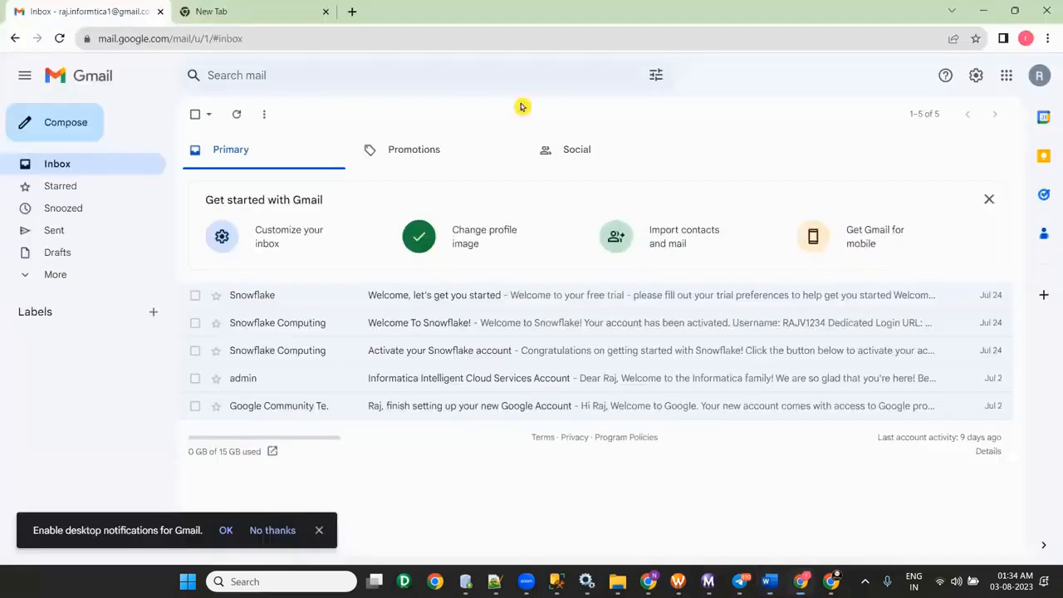
click(278, 18)
click(280, 39)
key(ctrl+v)
key(Return)
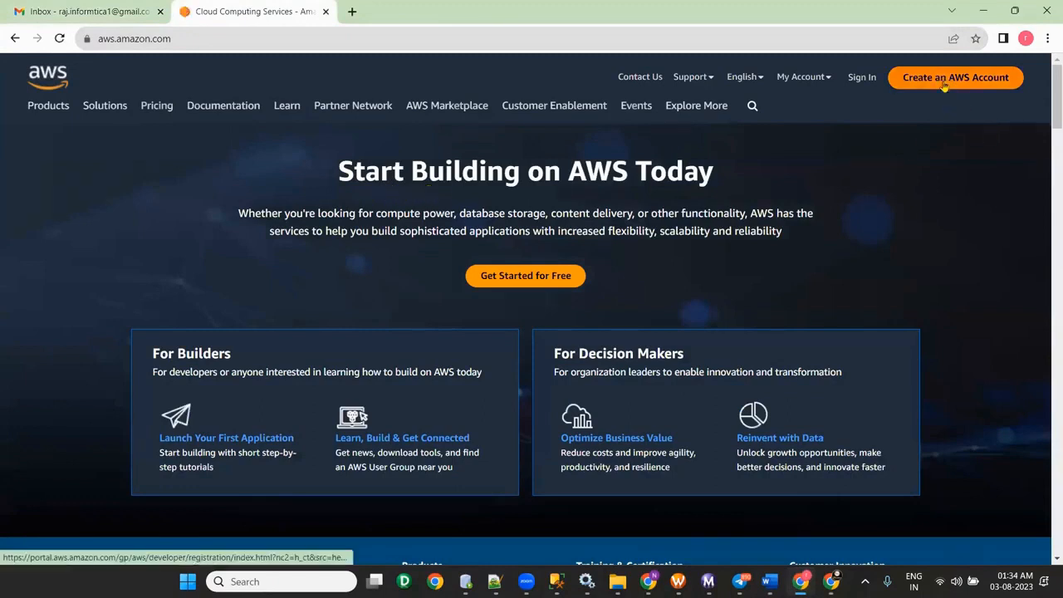
Open the Create an AWS Account sign-up form and focus its root user email field.
click(944, 85)
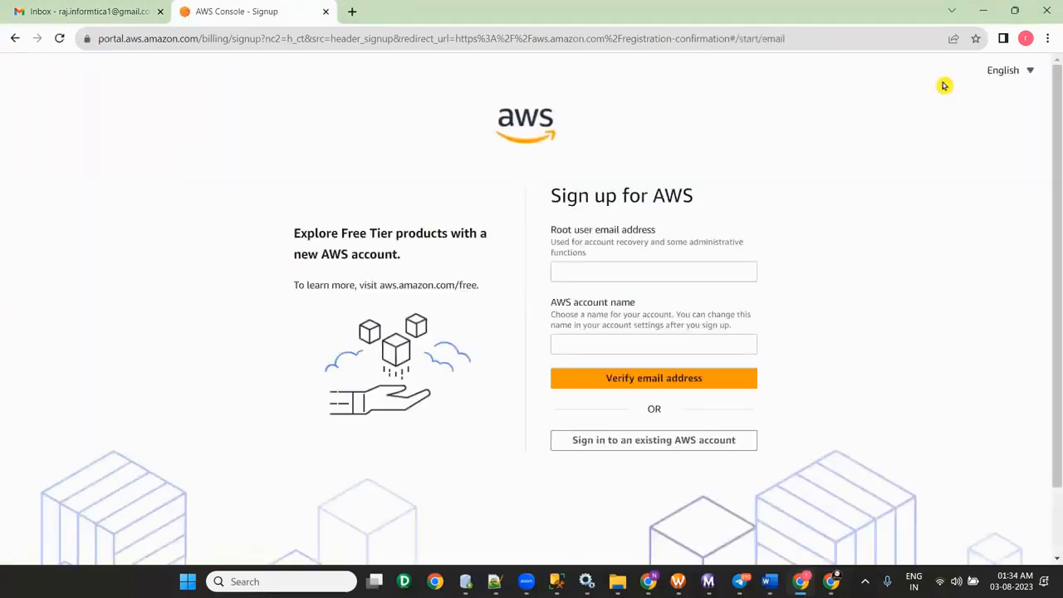
click(685, 276)
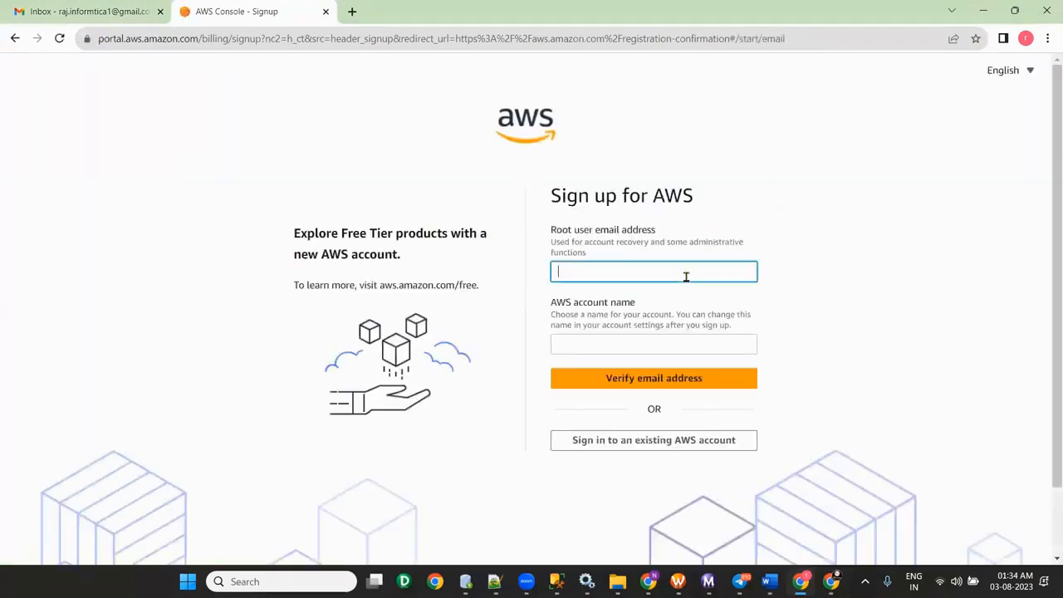
key(alt+Tab)
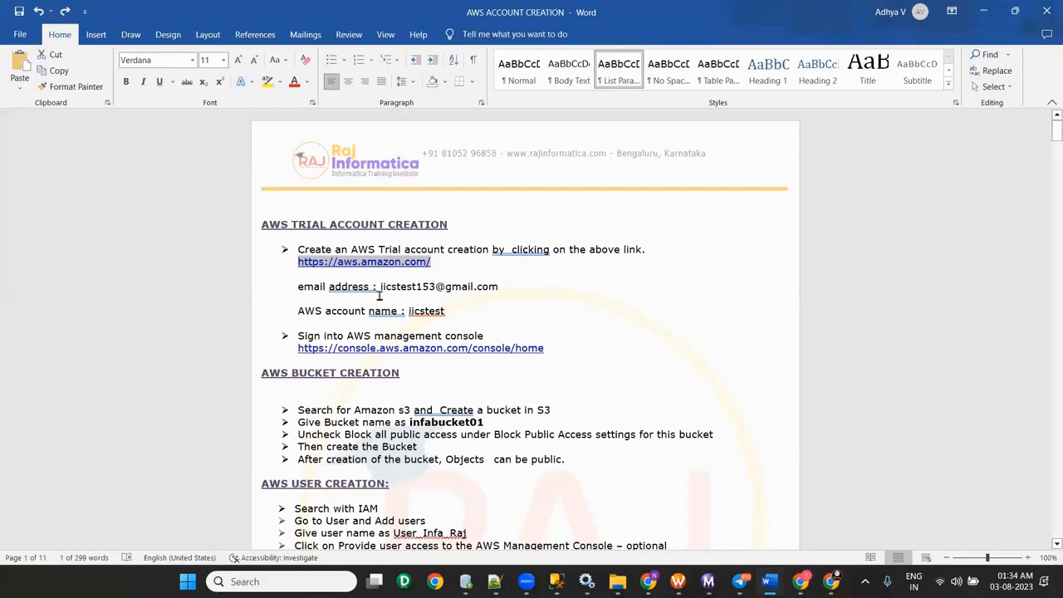
mouse_move(801, 573)
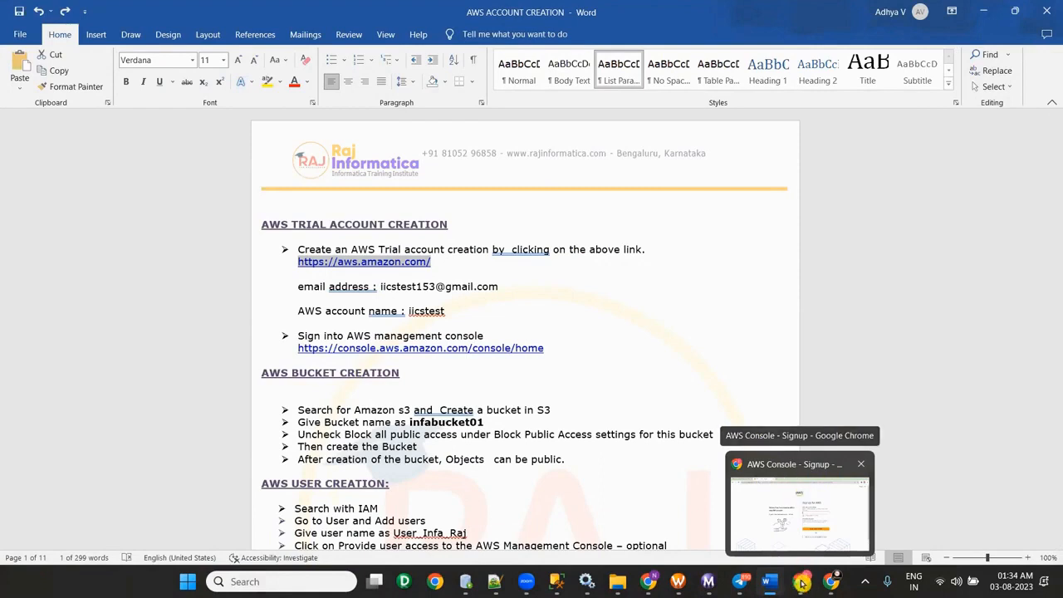
click(784, 495)
Copy the Gmail account's email address and select the old sample email in the notes.
click(83, 11)
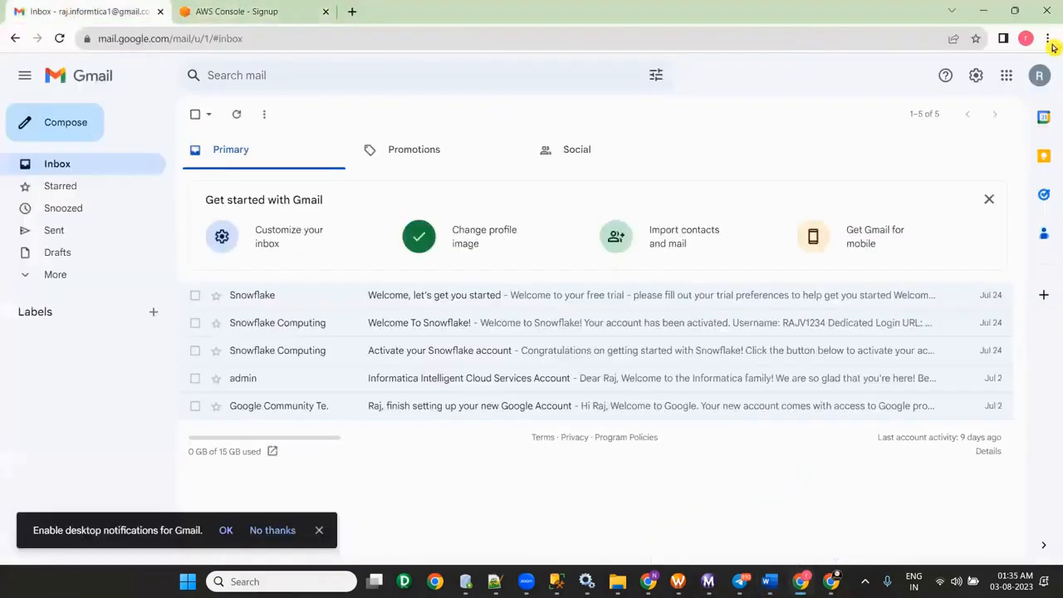
click(1042, 79)
click(863, 144)
drag(863, 143, 1005, 146)
key(ctrl+c)
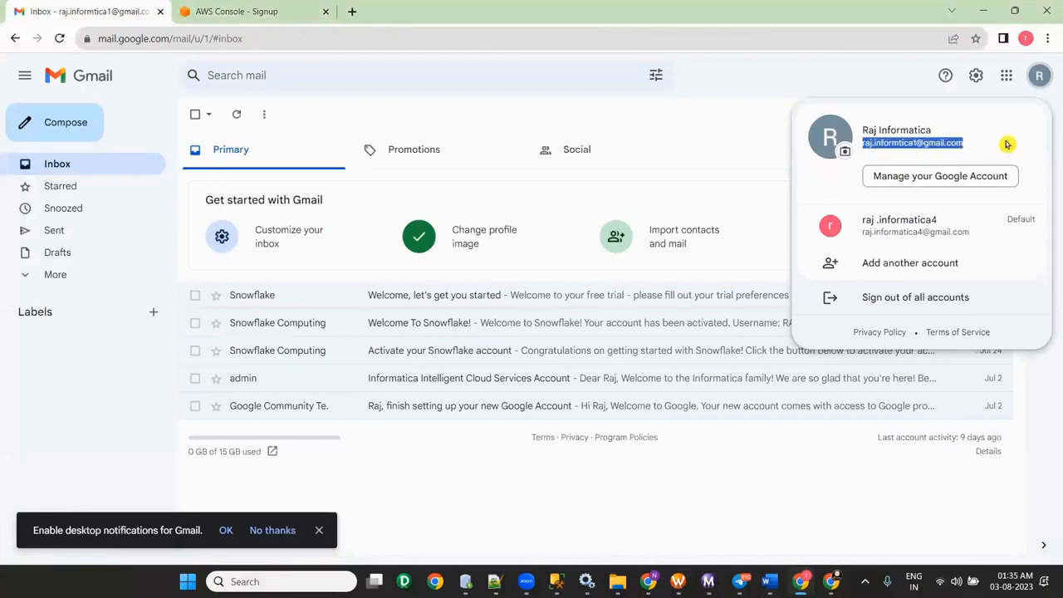
click(982, 11)
click(983, 11)
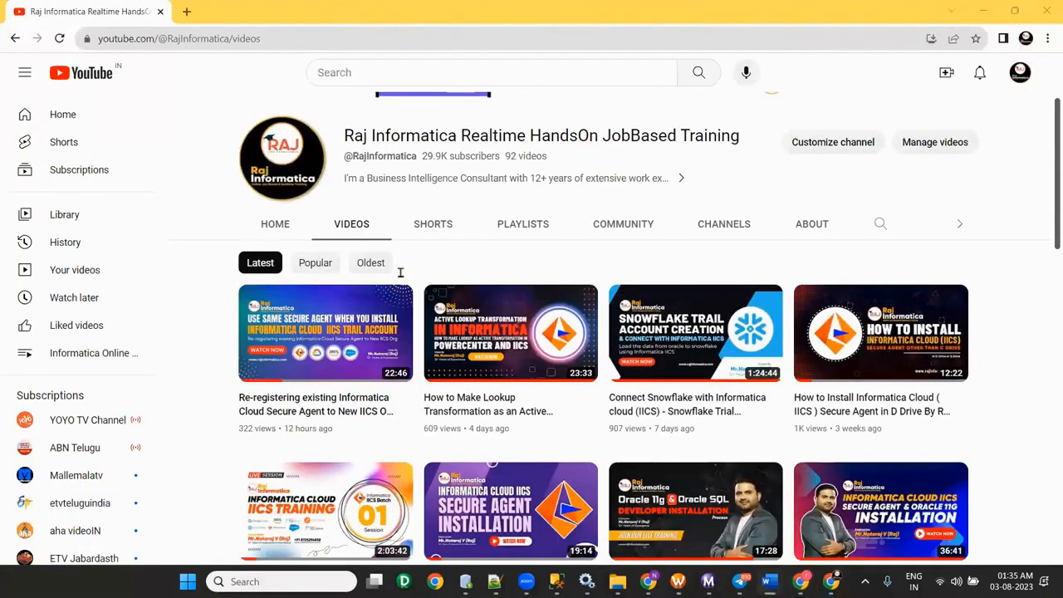
key(alt+Tab)
drag(380, 286, 511, 290)
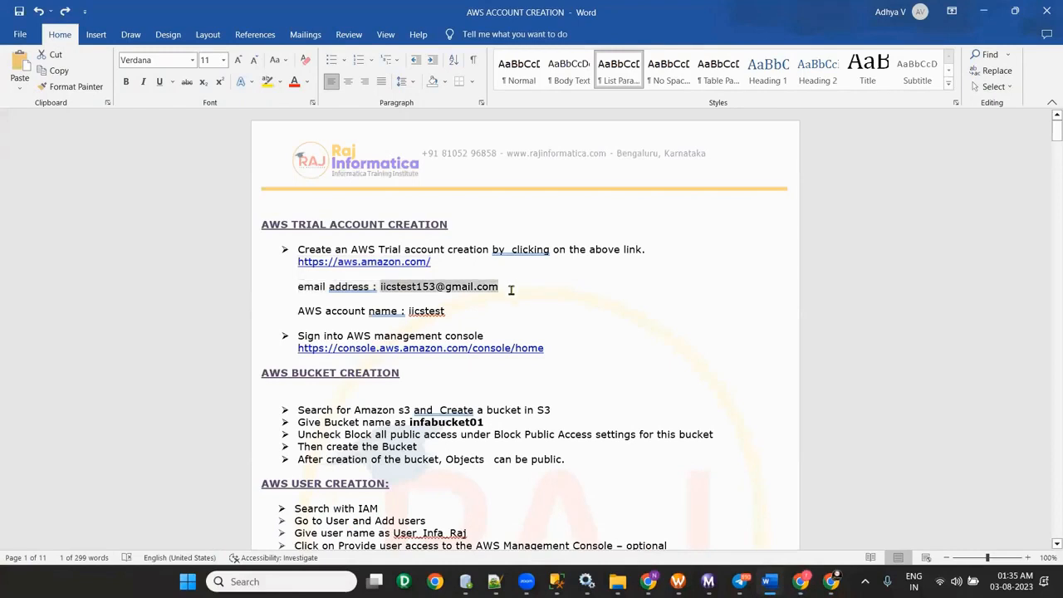
Paste the Gmail address over the sample email, type the new account name, and reselect the address.
key(ctrl+v)
key(Down)
key(Down)
key(BackSpace)
key(BackSpace)
key(BackSpace)
key(BackSpace)
key(BackSpace)
key(BackSpace)
key(BackSpace)
key(BackSpace)
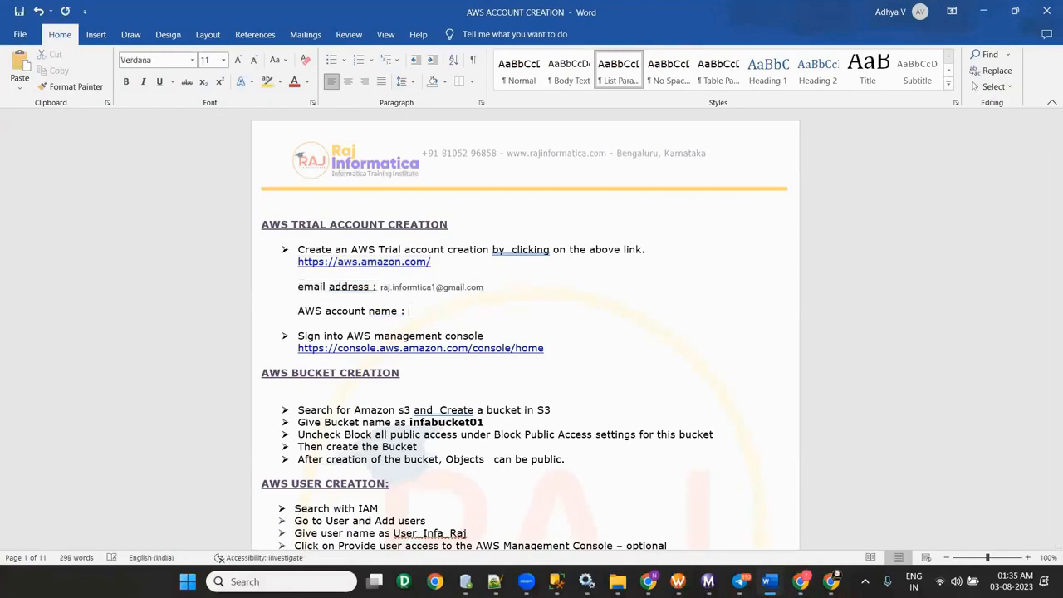
text(RajInformatica)
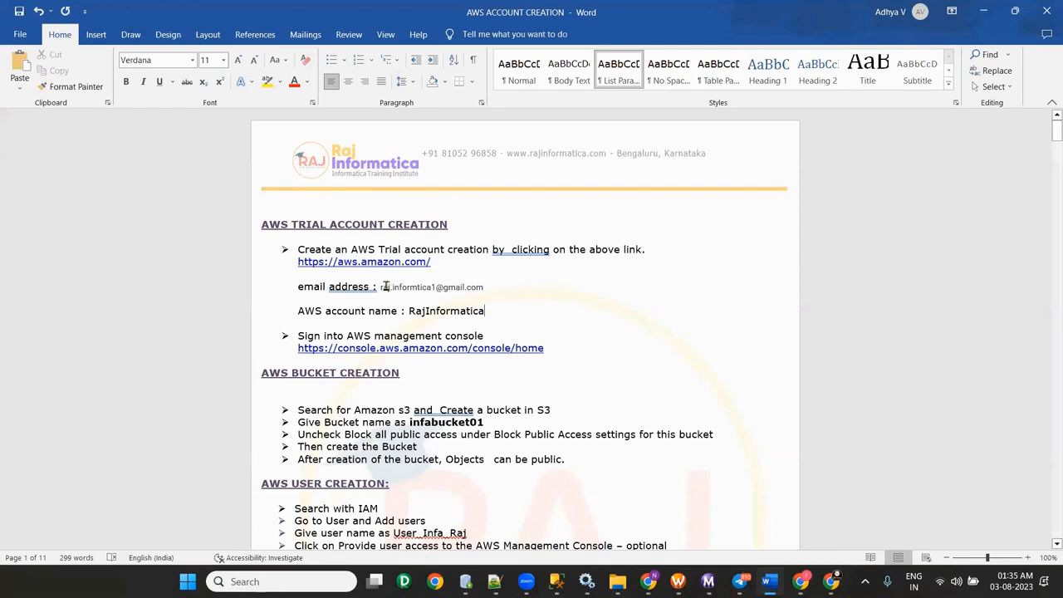
drag(379, 287, 491, 286)
key(ctrl+c)
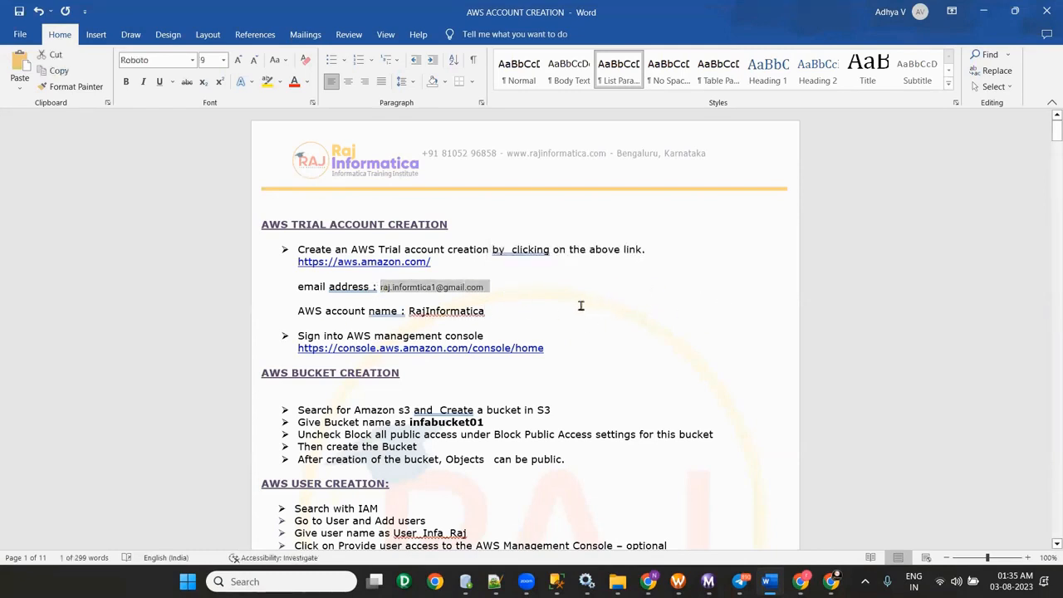
Paste the Gmail address as root user email, enter the new account name, and request verification.
mouse_move(799, 581)
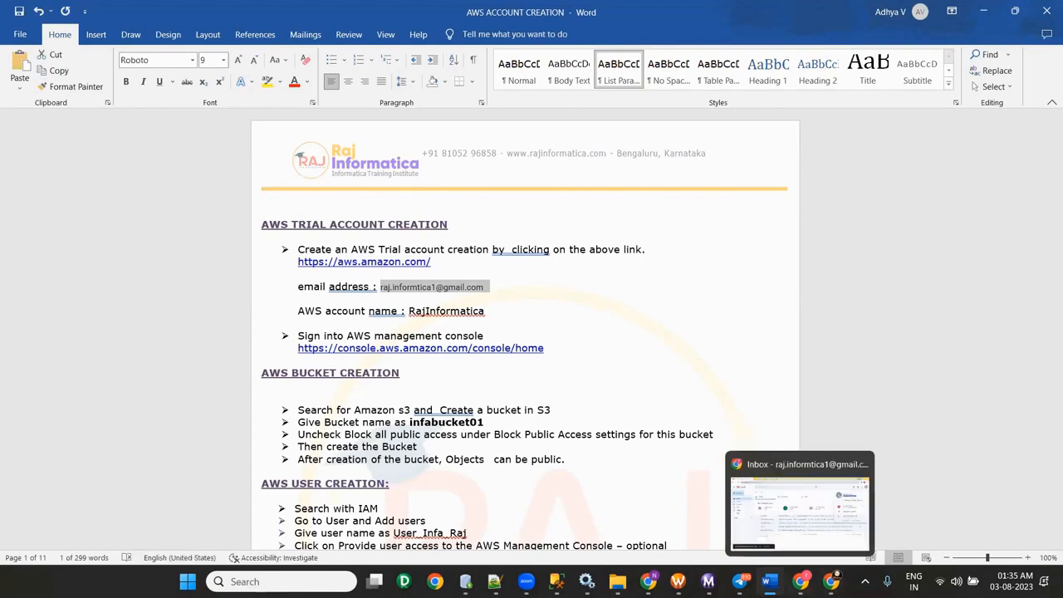
click(799, 502)
click(237, 11)
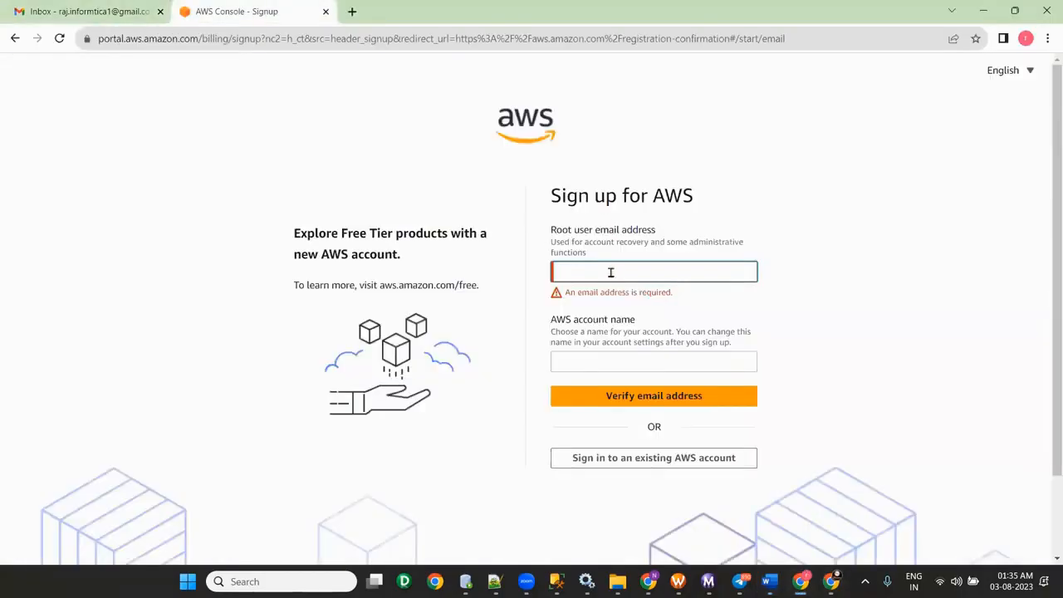
key(ctrl+v)
click(622, 347)
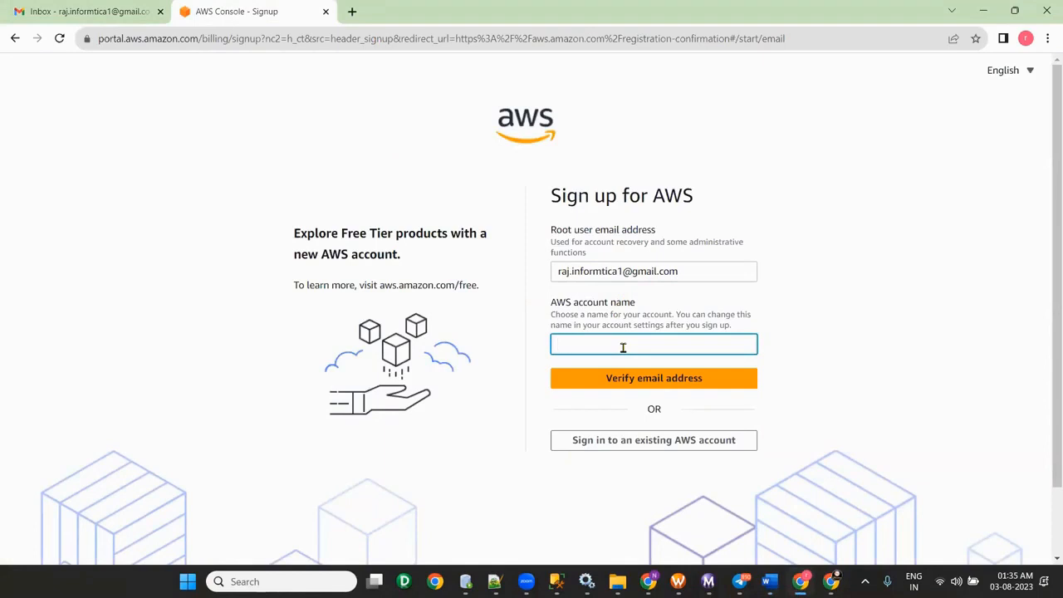
text(RajInformatica)
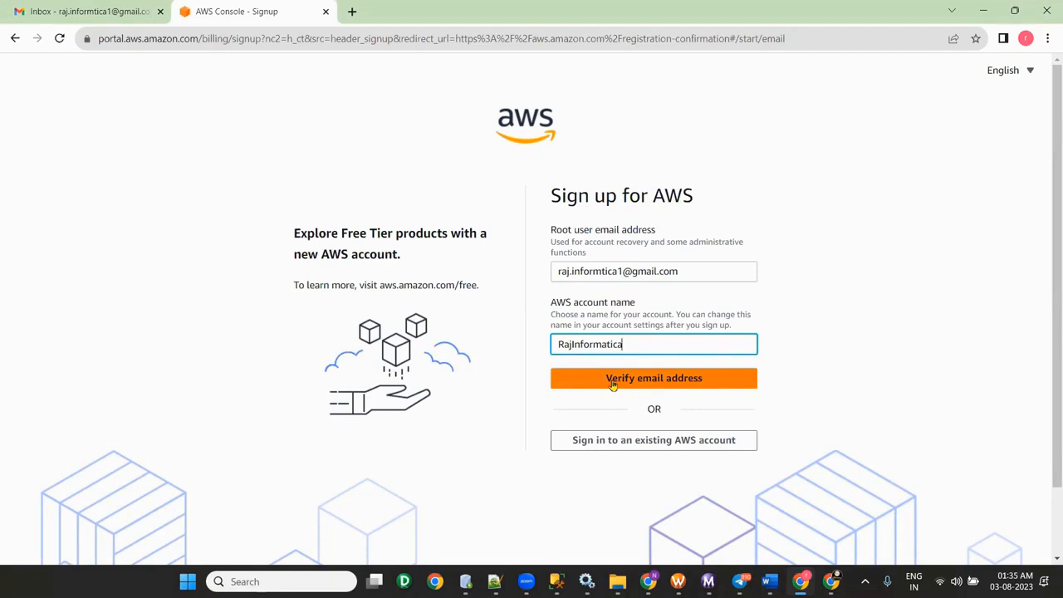
click(612, 380)
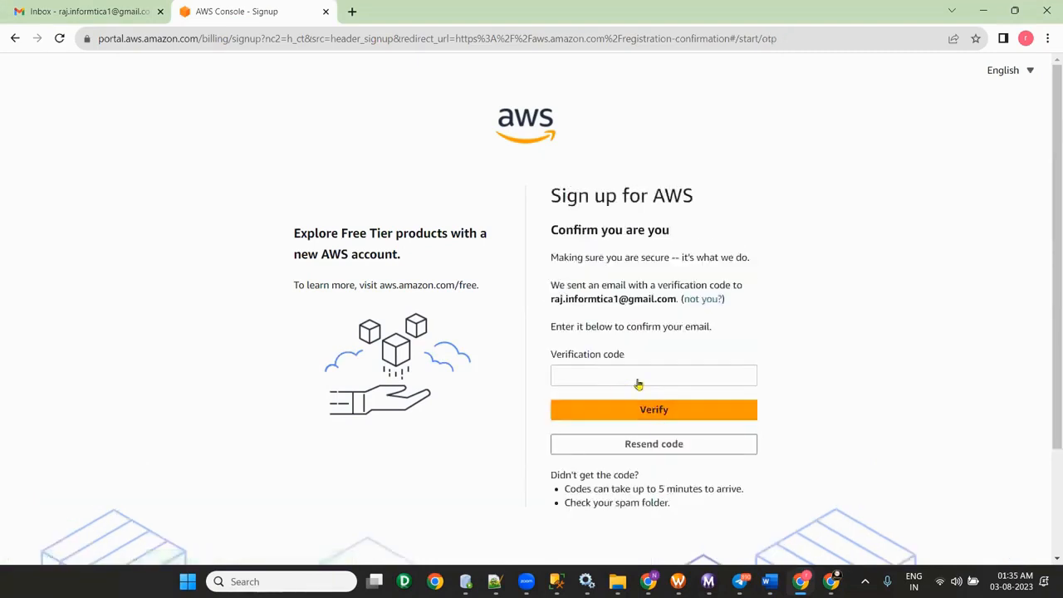
Search the Gmail inbox for the AWS verification email, refreshing and checking the welcome message.
click(64, 10)
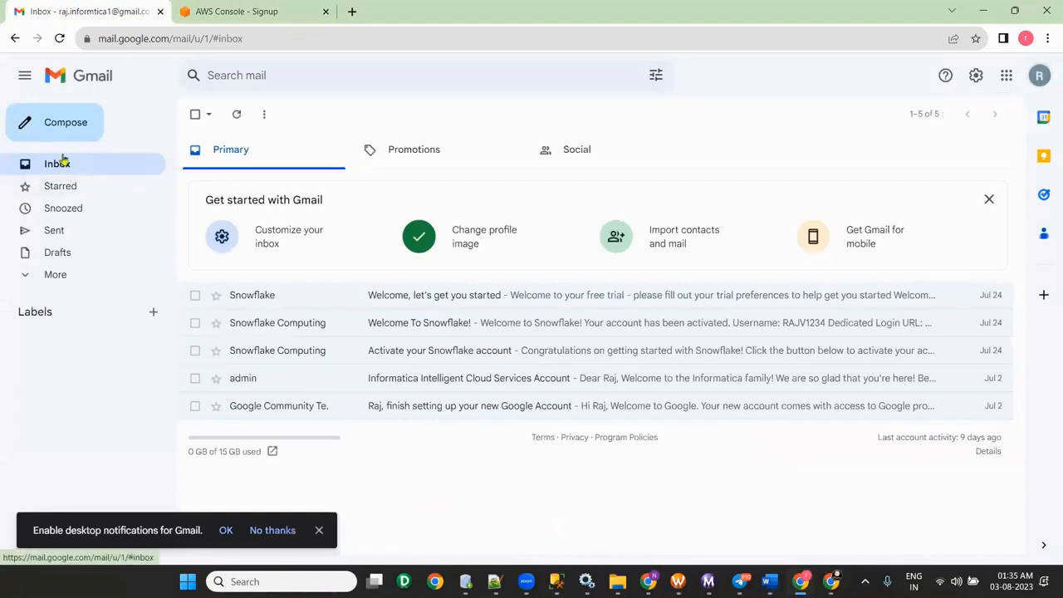
click(59, 39)
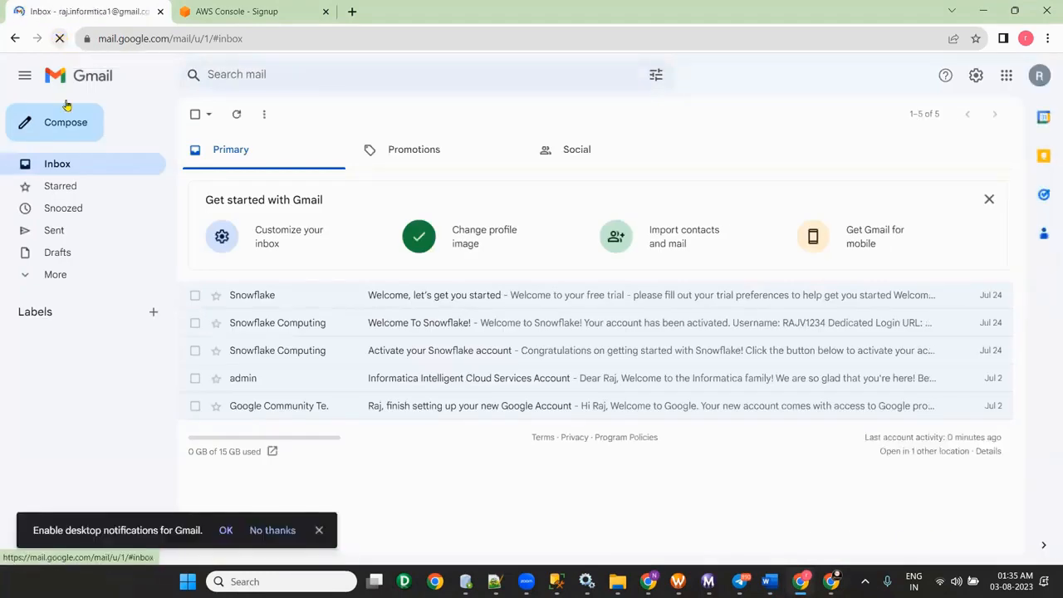
click(33, 274)
click(1044, 75)
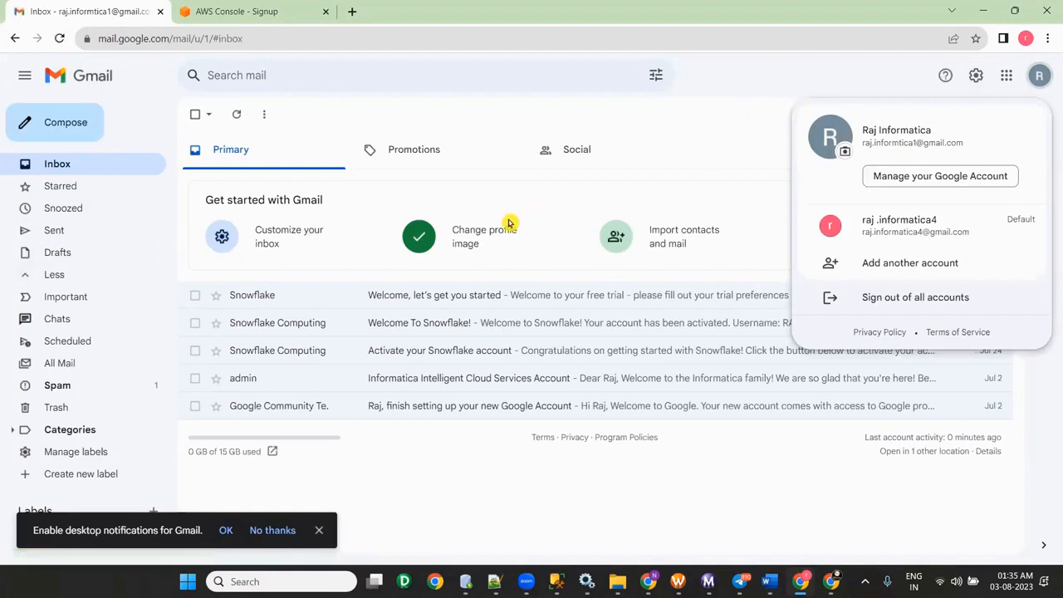
click(261, 11)
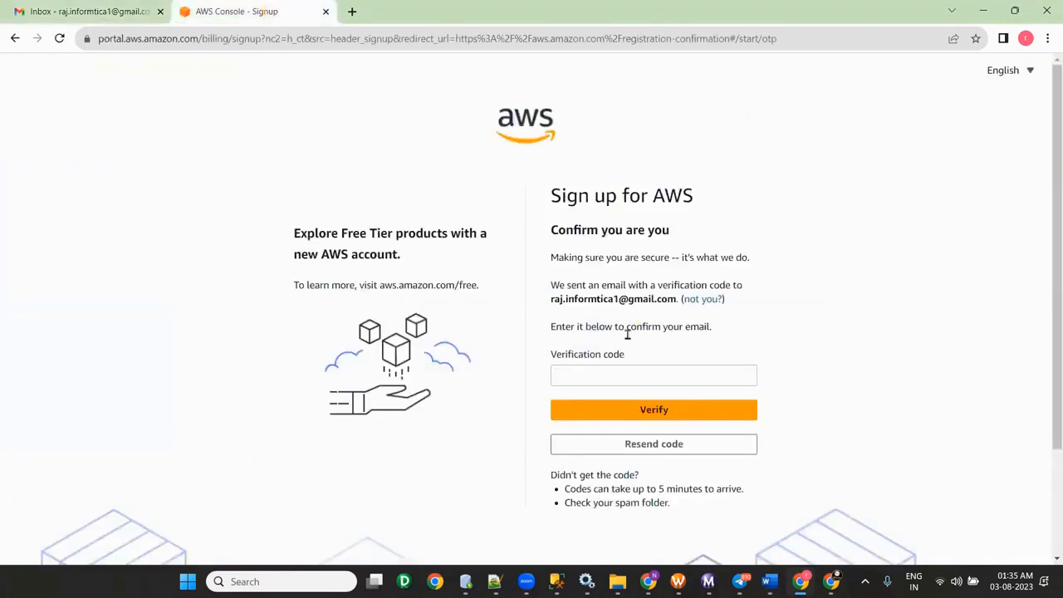
click(610, 376)
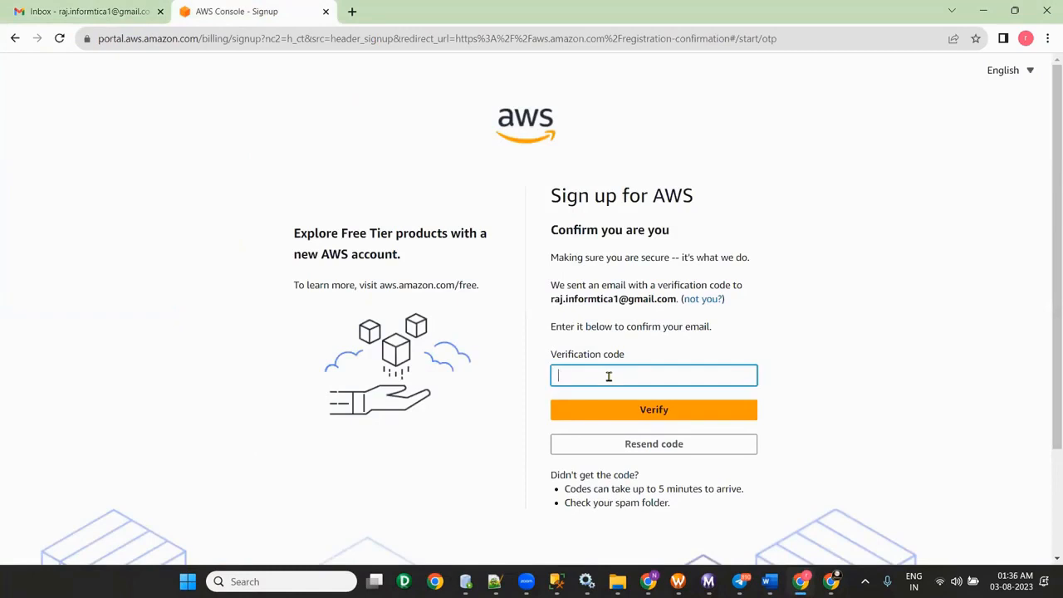
click(108, 11)
click(59, 38)
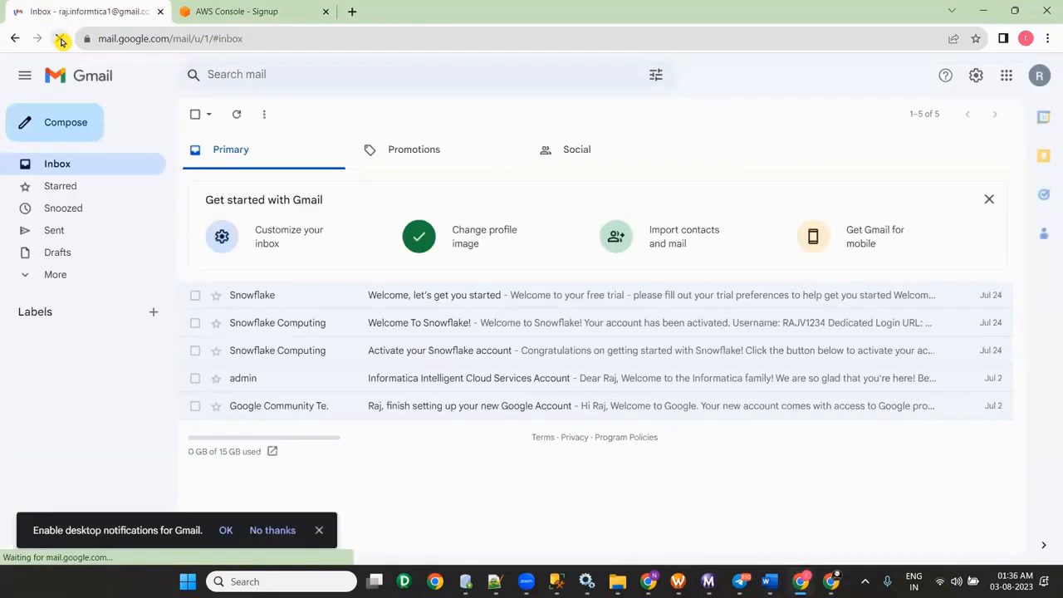
click(1038, 75)
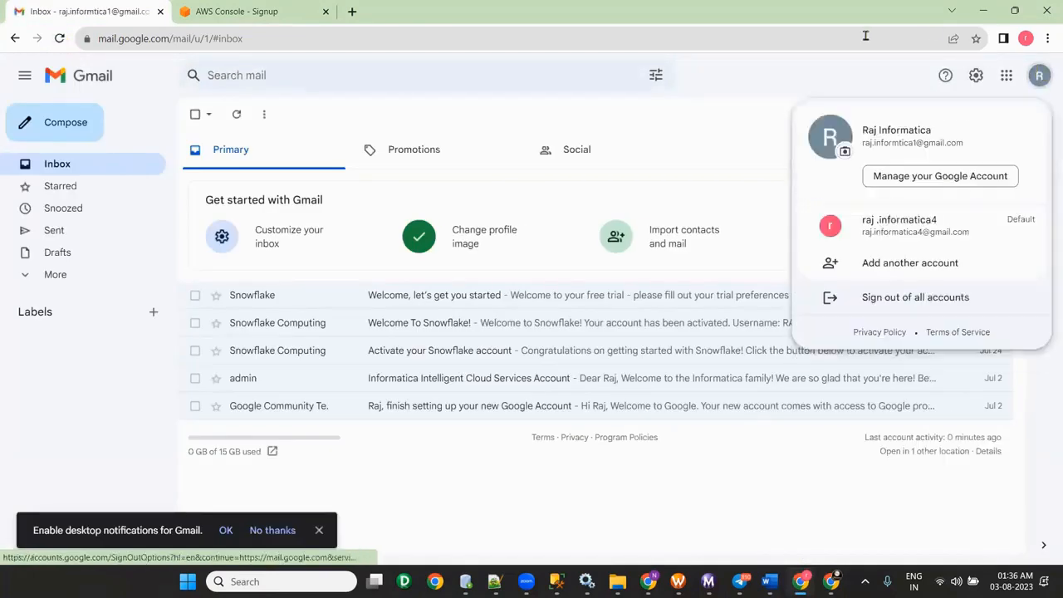
click(742, 85)
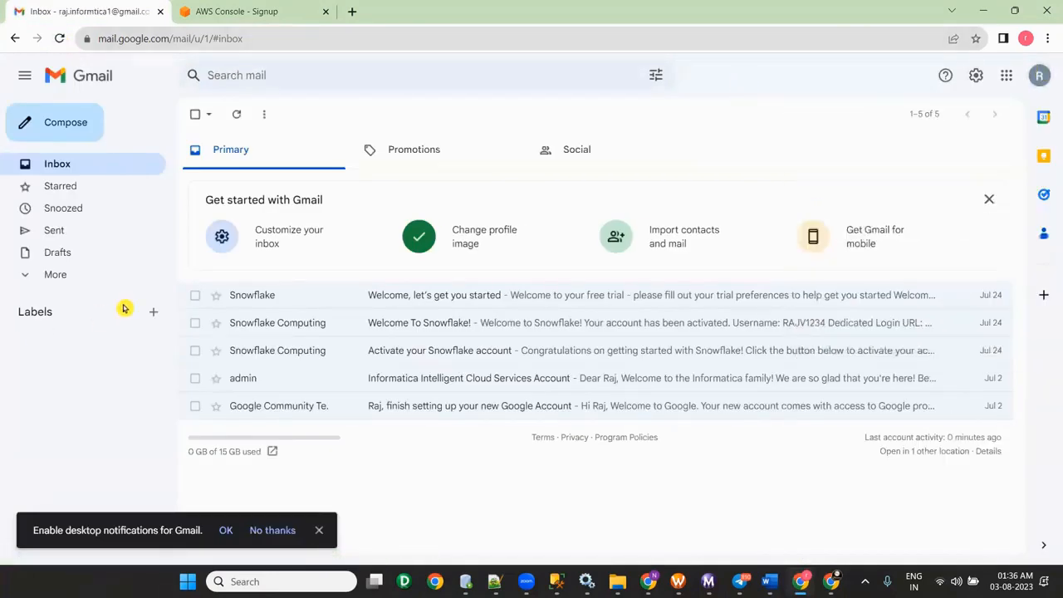
click(487, 298)
click(253, 207)
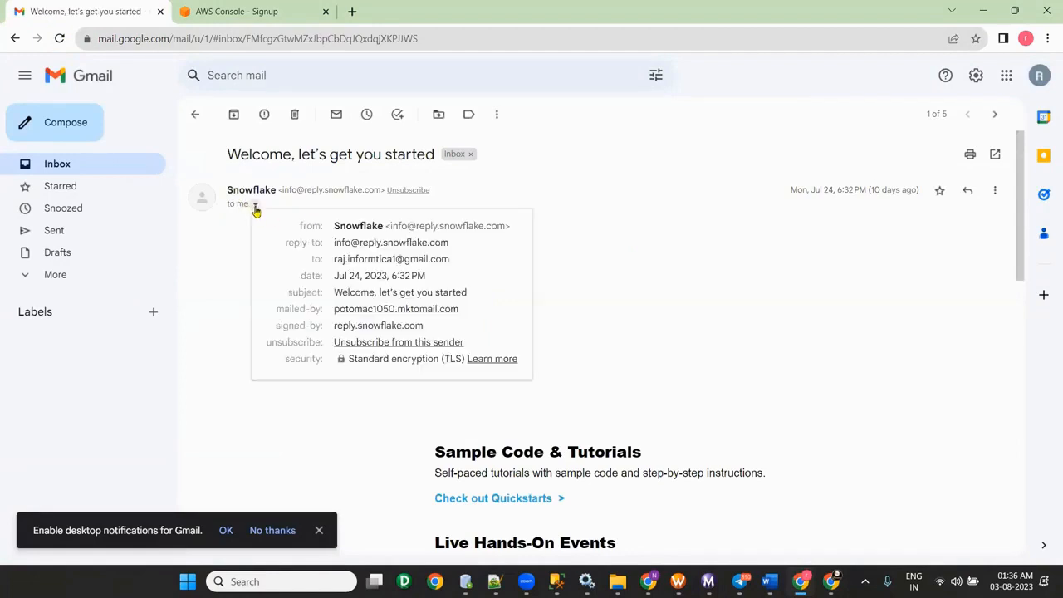
click(57, 168)
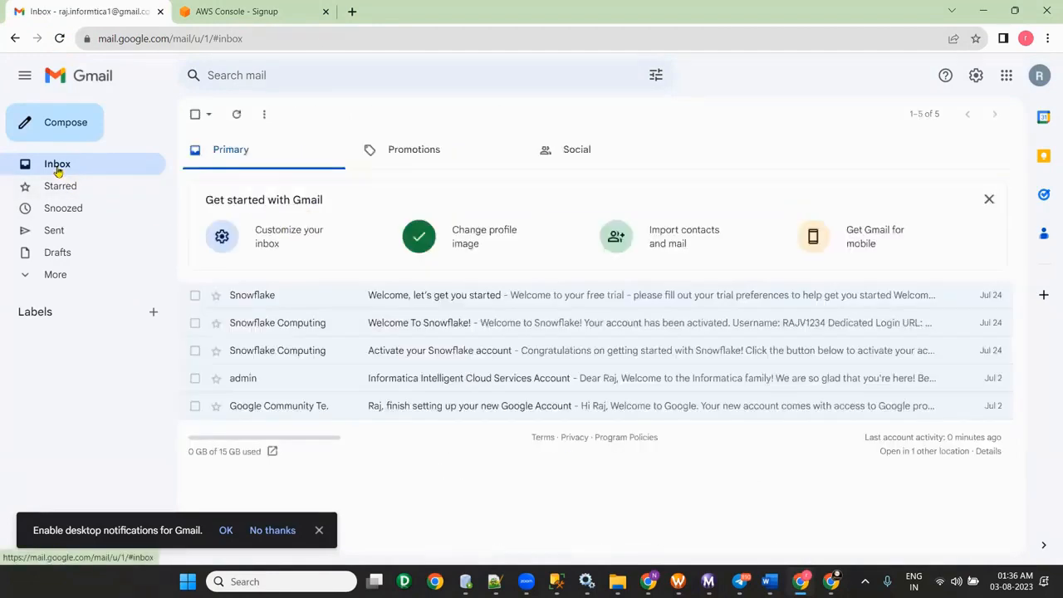
Move the AWS verification email from Spam to the Inbox, open it and select the code.
click(53, 274)
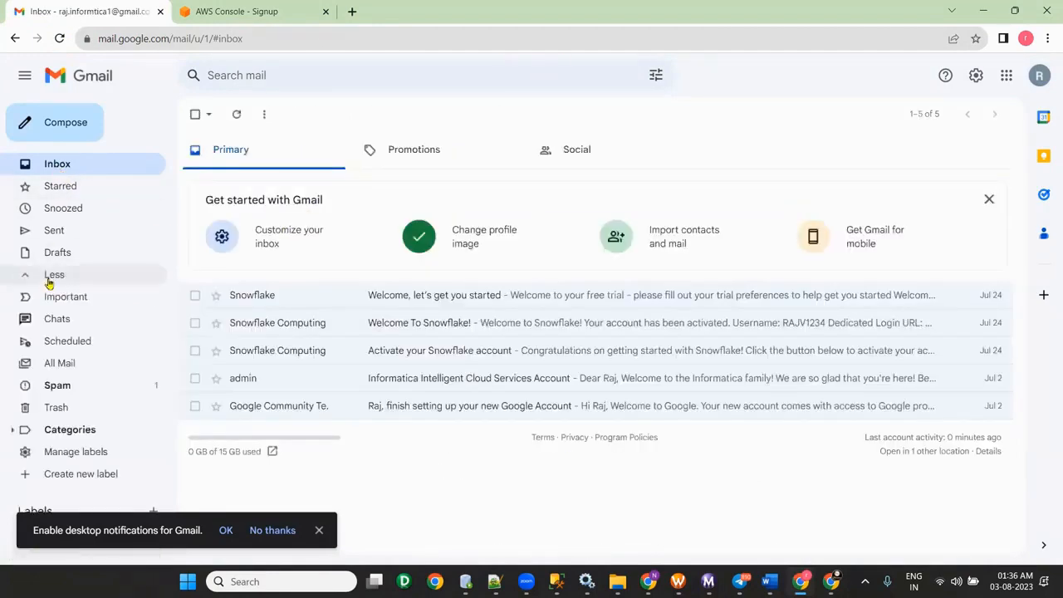
click(74, 392)
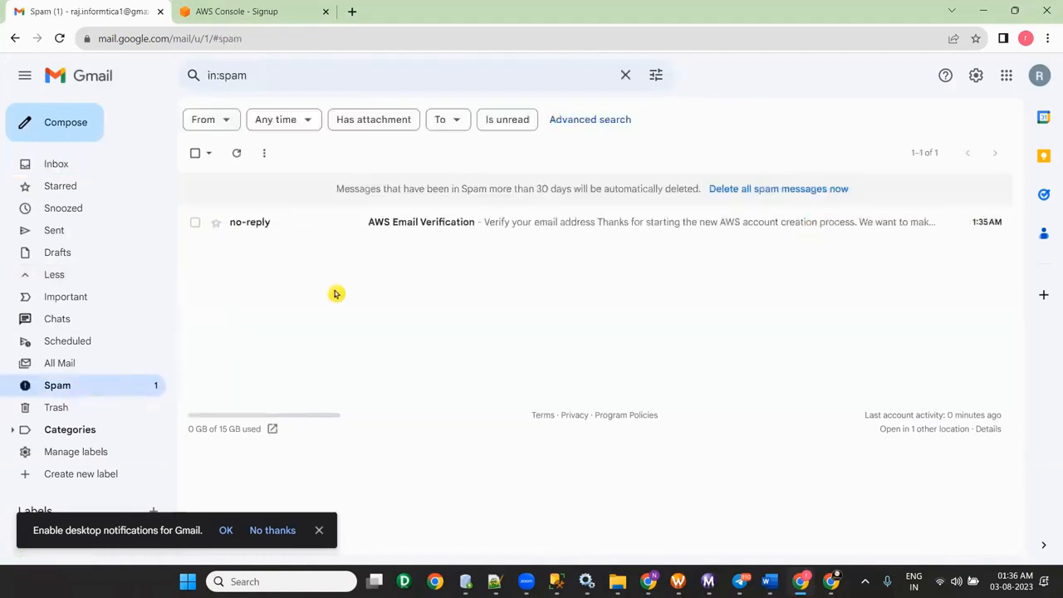
click(194, 223)
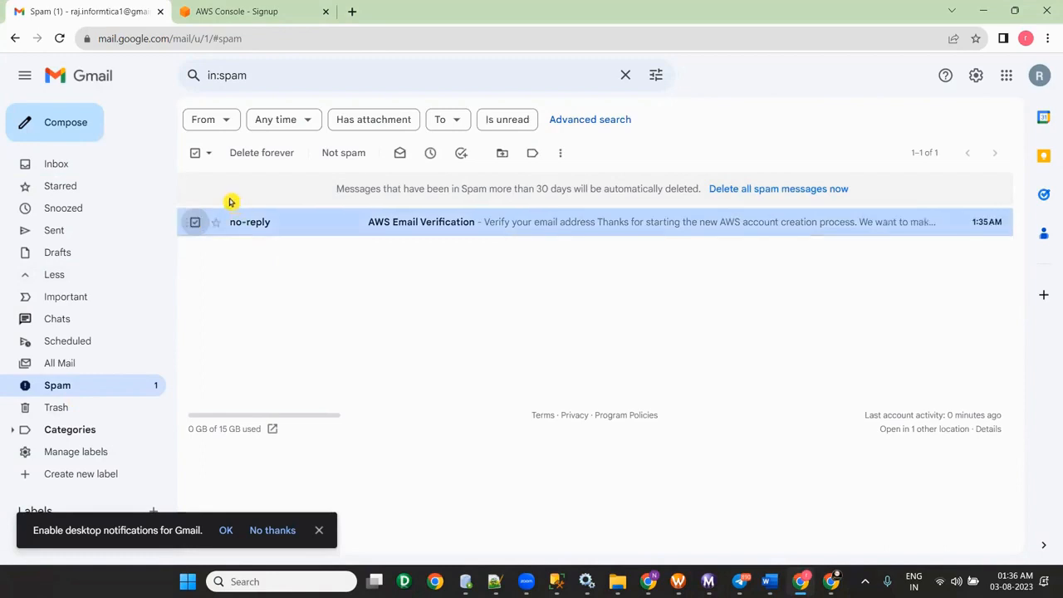
click(341, 155)
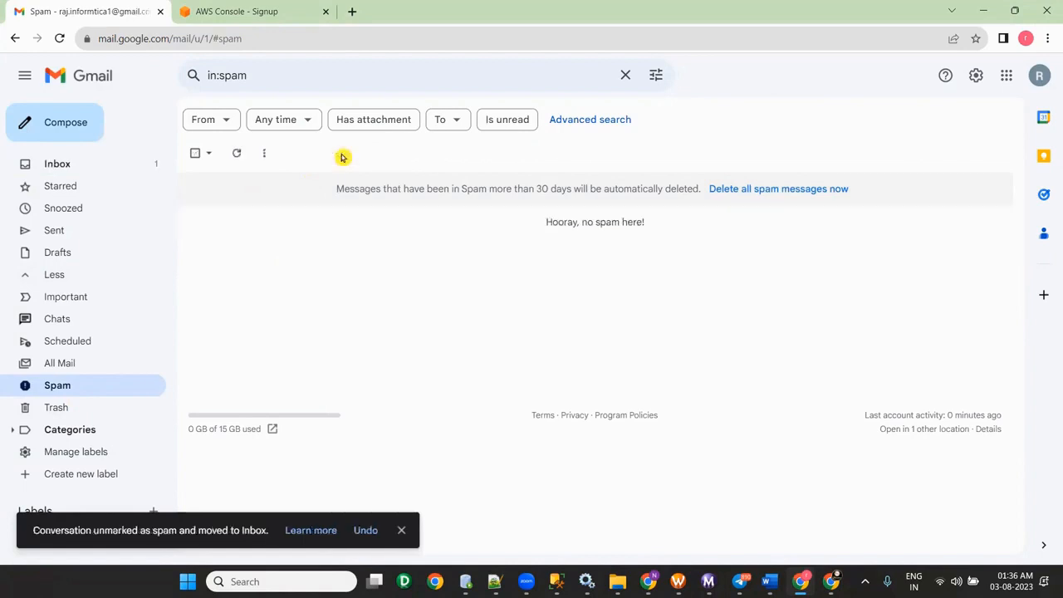
click(60, 166)
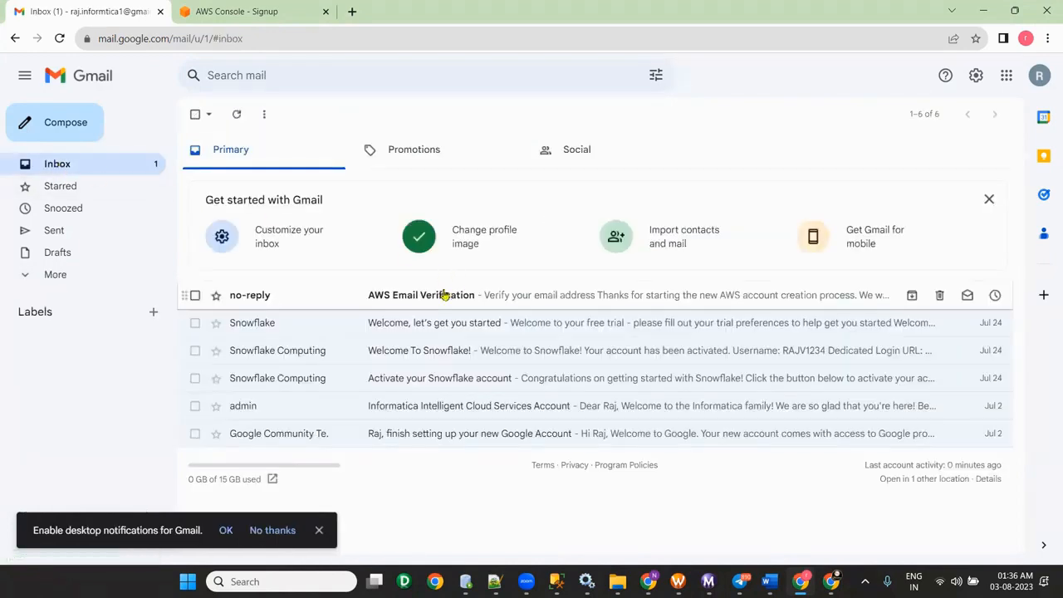
click(445, 295)
double_click(626, 440)
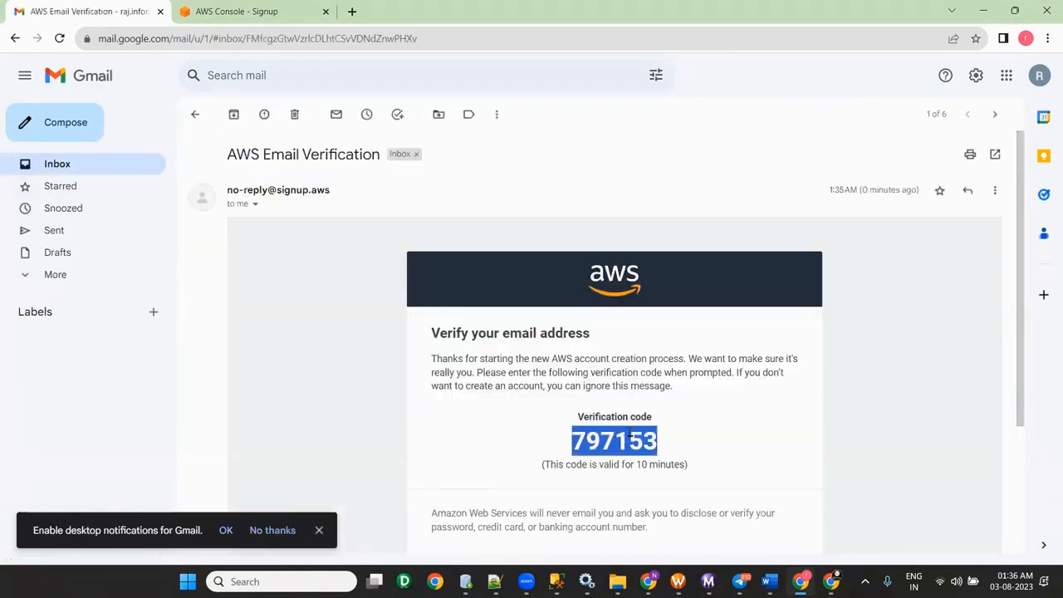
Paste the emailed verification code into the AWS sign-up form and verify the email.
key(ctrl+c)
click(234, 11)
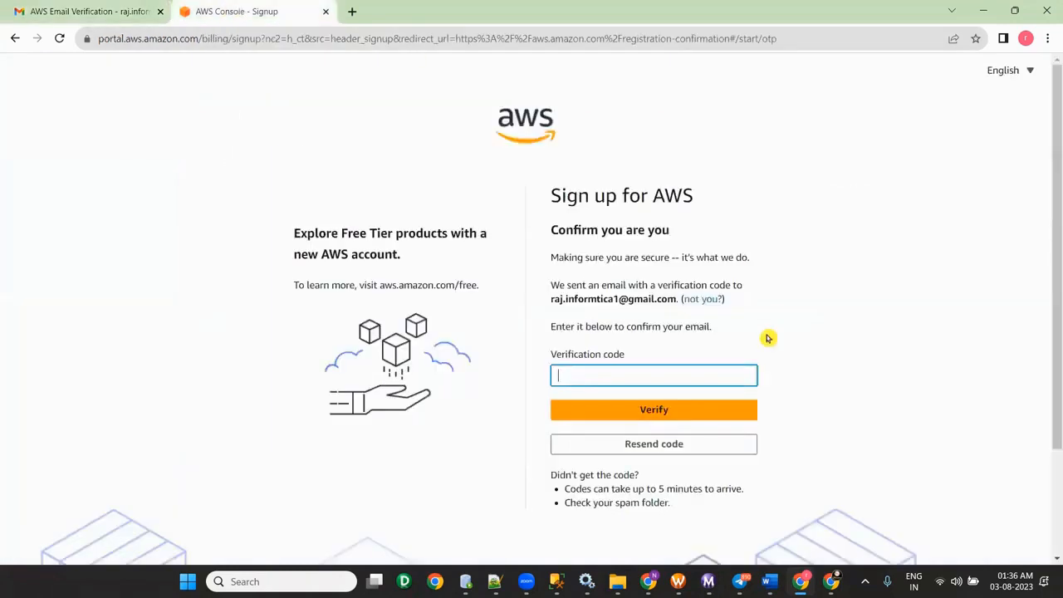
key(ctrl+v)
click(662, 410)
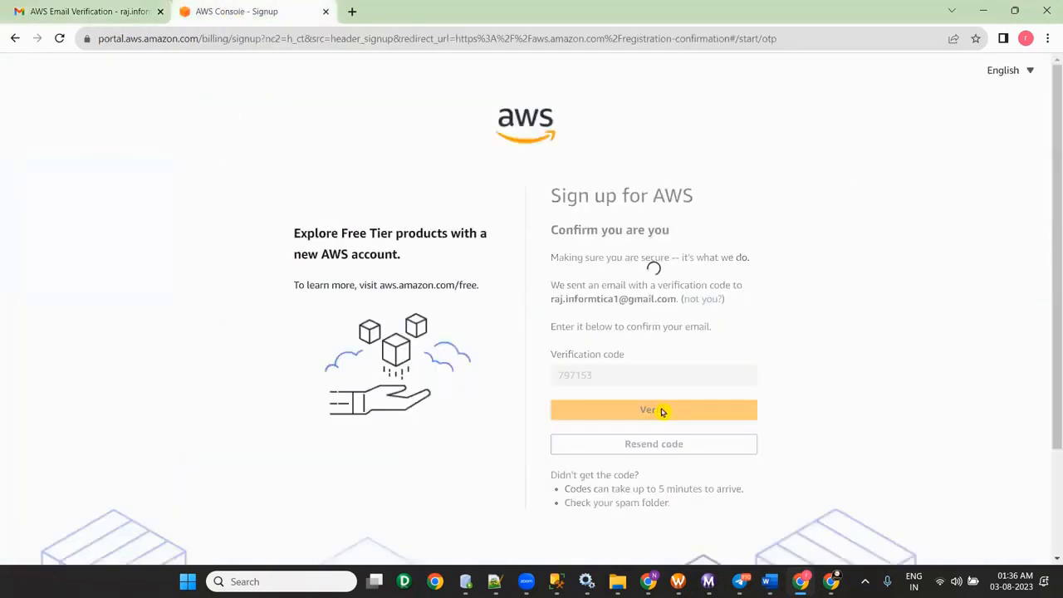
Enter and confirm the root user password, then start a new line in the Word notes.
scroll(876, 268, down, 2)
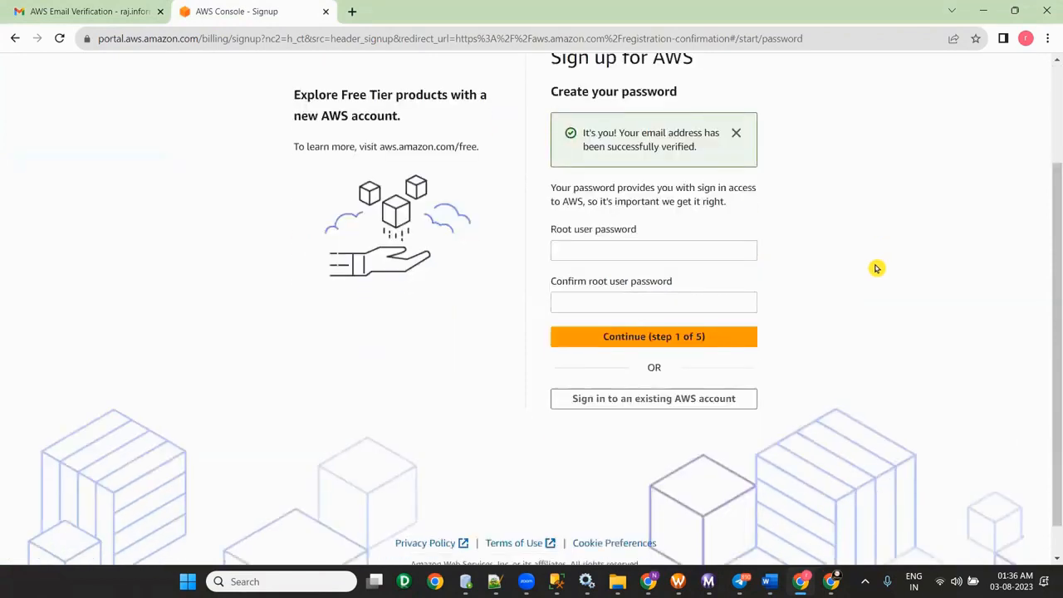
click(688, 254)
click(870, 226)
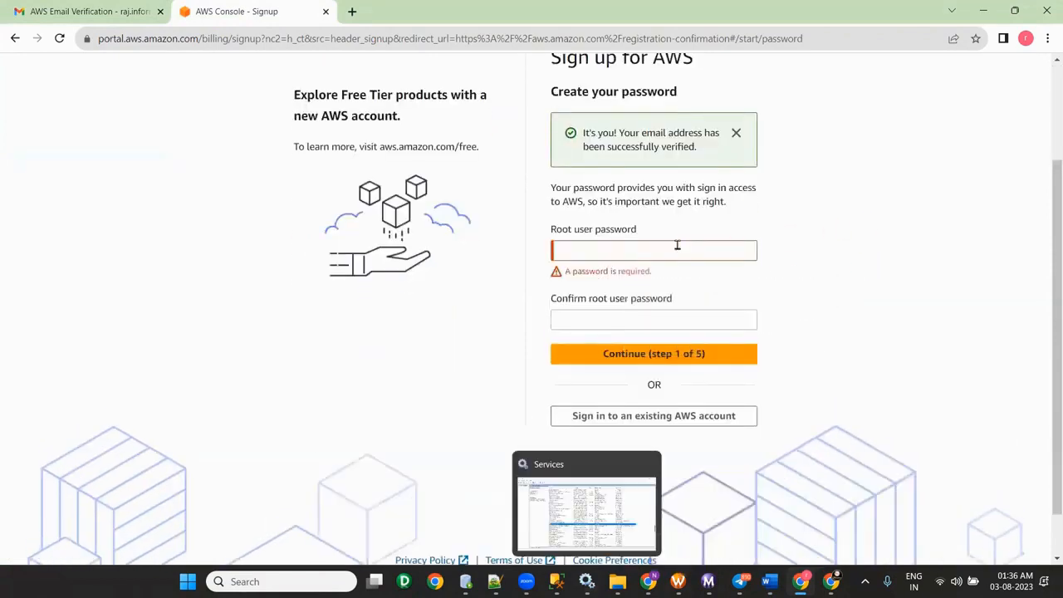
scroll(842, 296, up, 2)
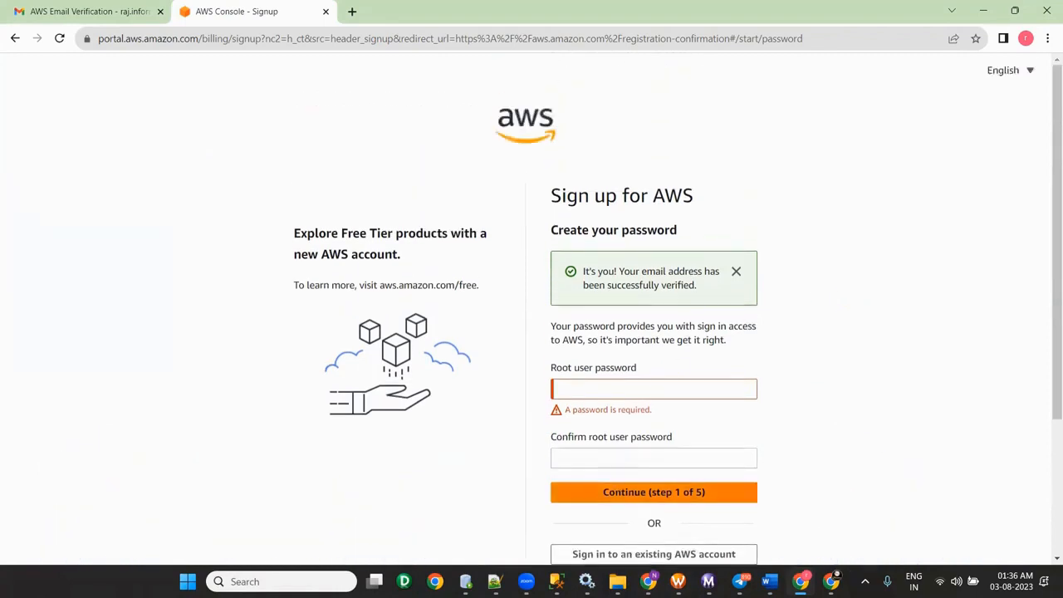
mouse_move(558, 573)
click(656, 390)
text(*********)
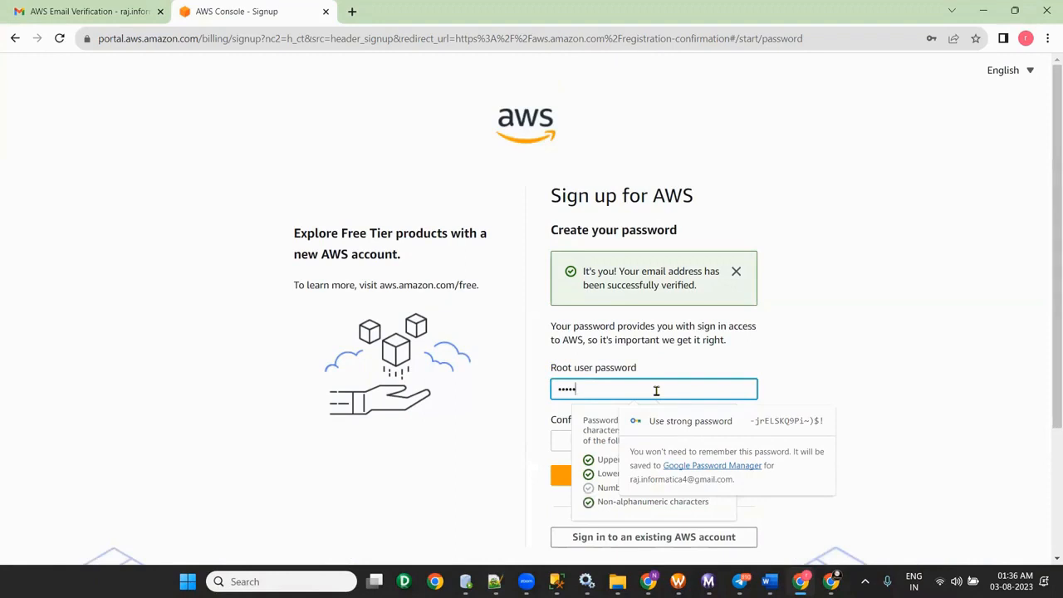
key(Tab)
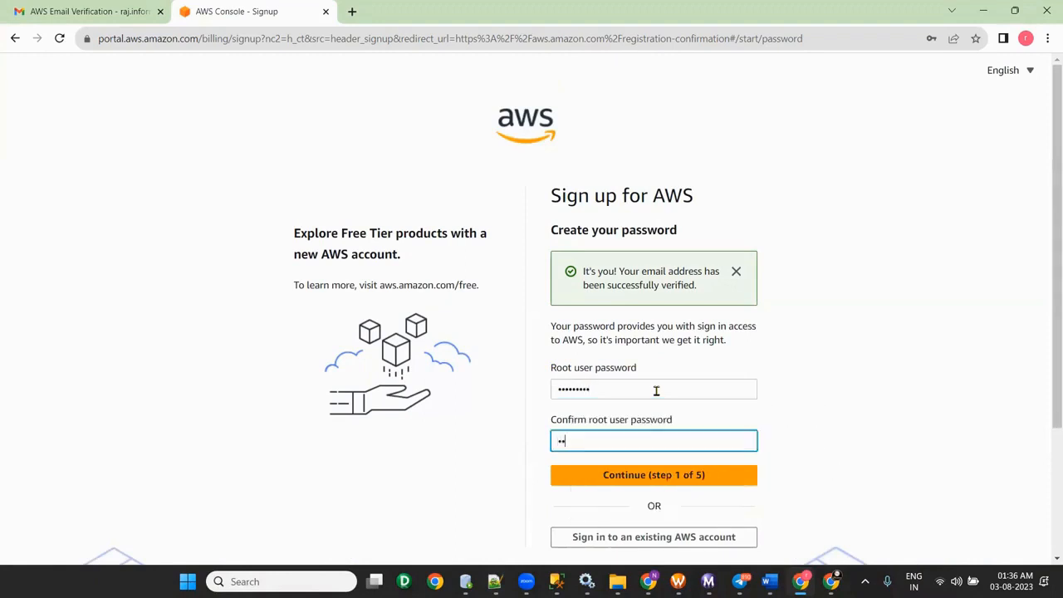
text(*********)
scroll(792, 354, down, 2)
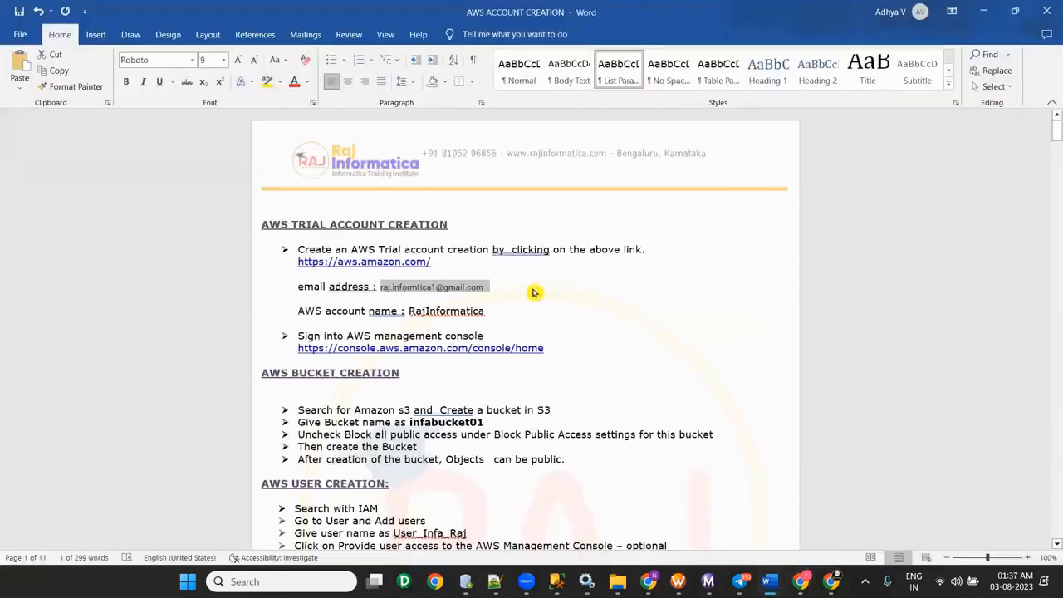
click(534, 293)
key(Return)
Add a 'Password :' label under the email address, formatted to match via Format Painter.
text(Q)
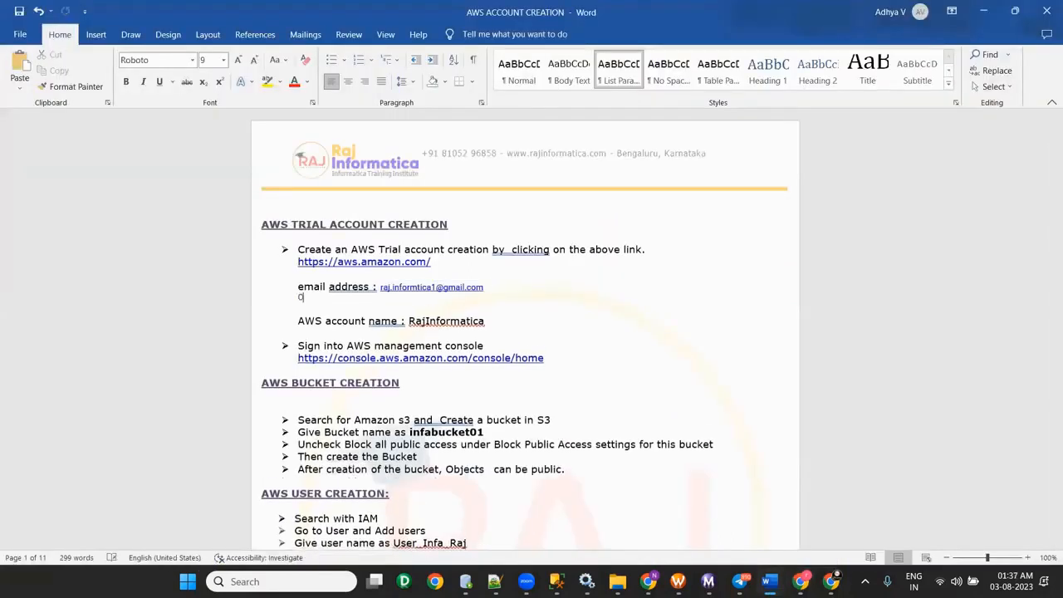
text(assword :)
mouse_move(297, 287)
mouse_down()
mouse_move(342, 284)
mouse_move(296, 300)
mouse_up()
click(76, 87)
click(392, 301)
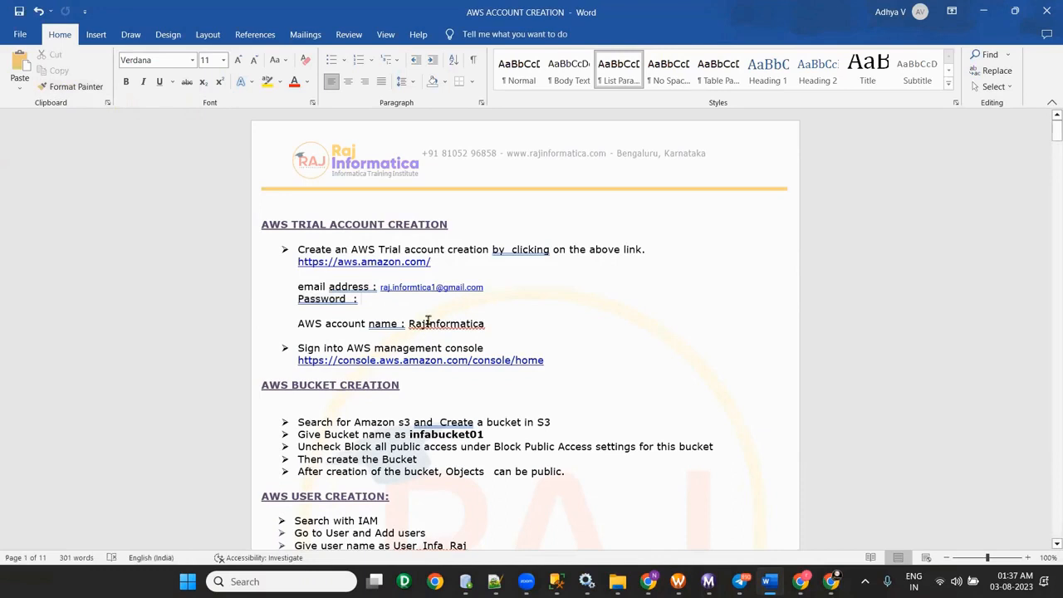
key(alt+Tab)
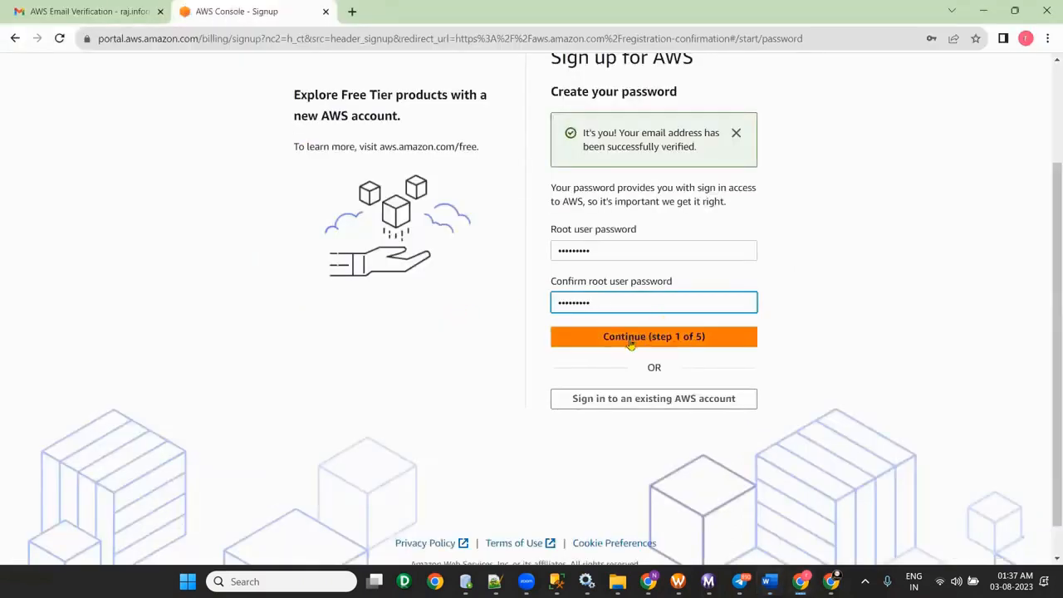
Submit the password, choose Personal as the account type and enter the account holder's full name.
click(630, 342)
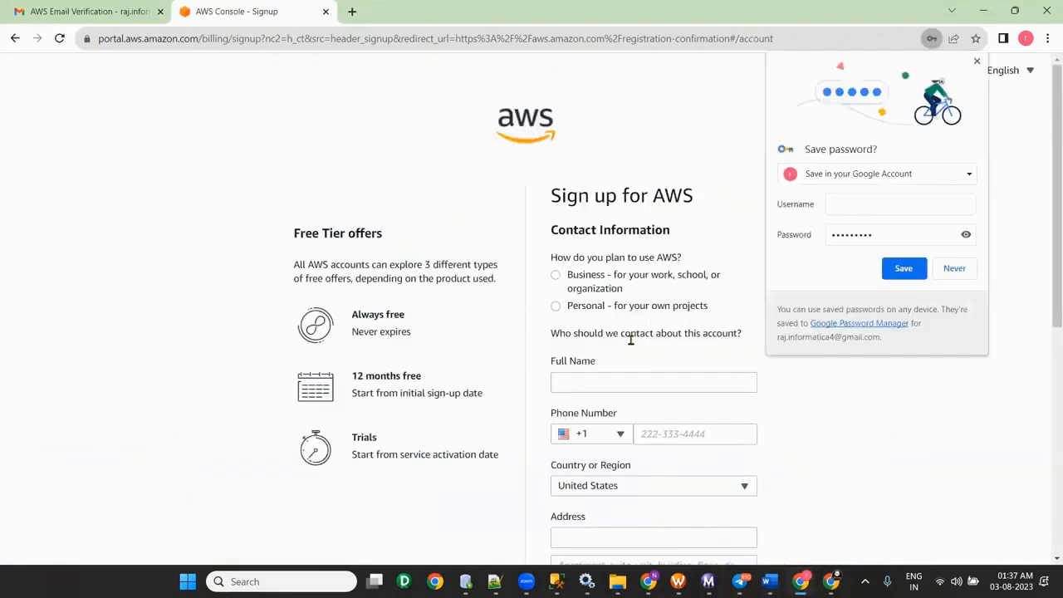
click(944, 270)
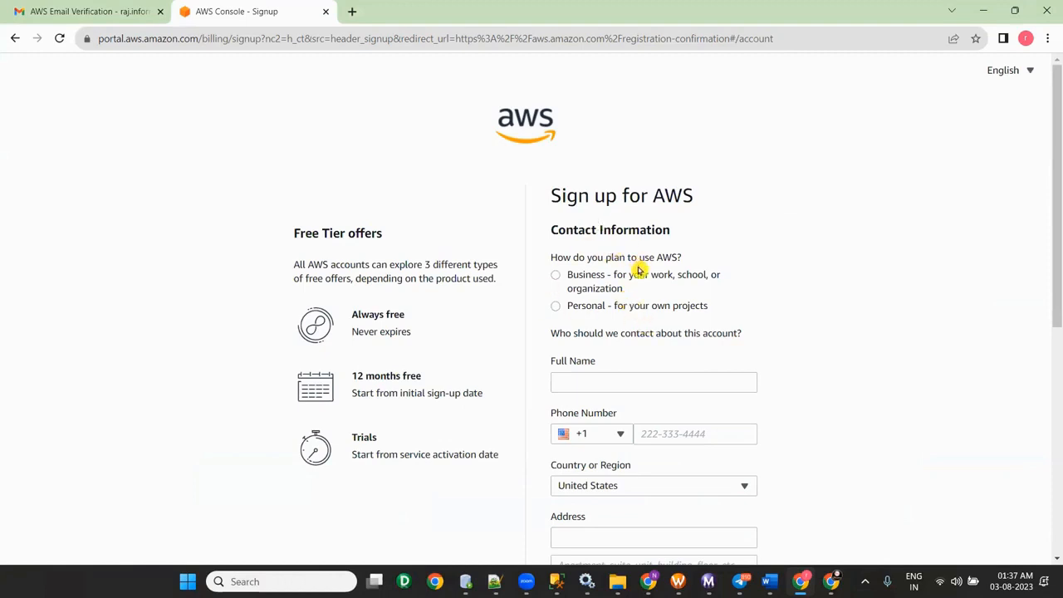
click(558, 309)
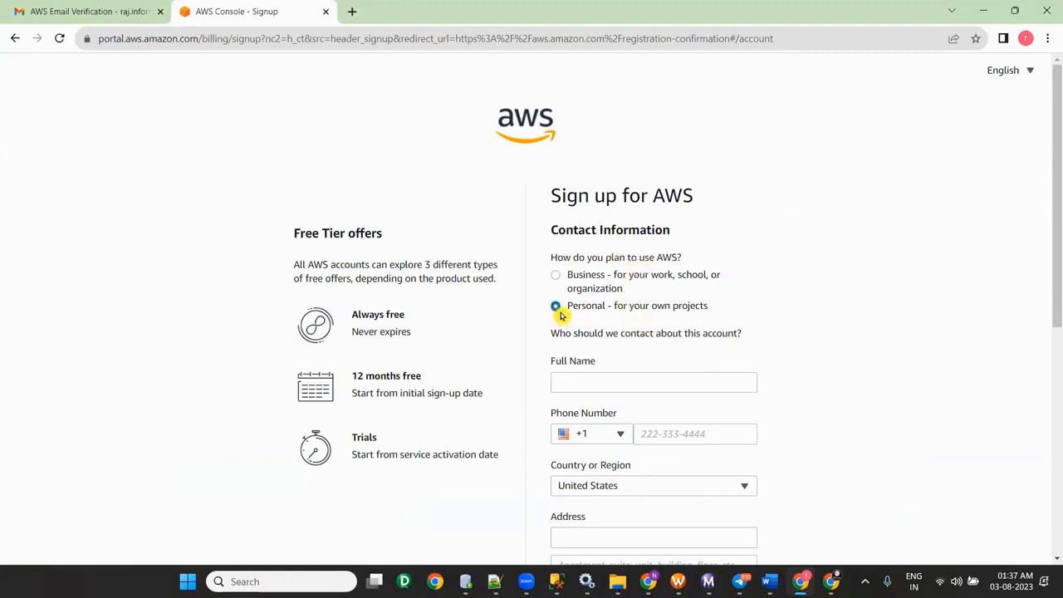
scroll(639, 357, down, 2)
click(623, 243)
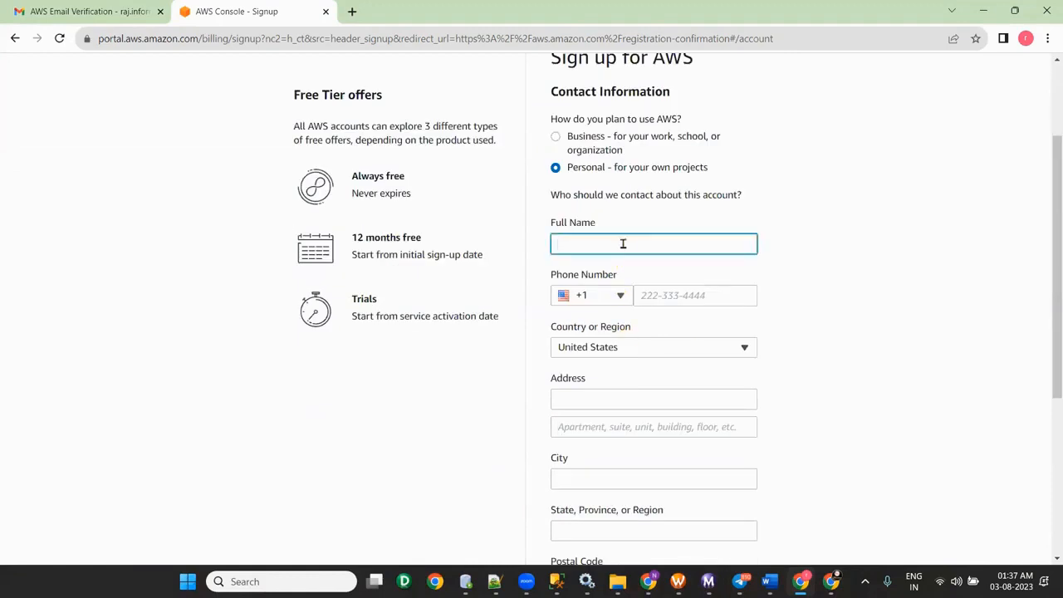
text(Raj Informatio)
text(a)
triple_click(646, 240)
click(679, 253)
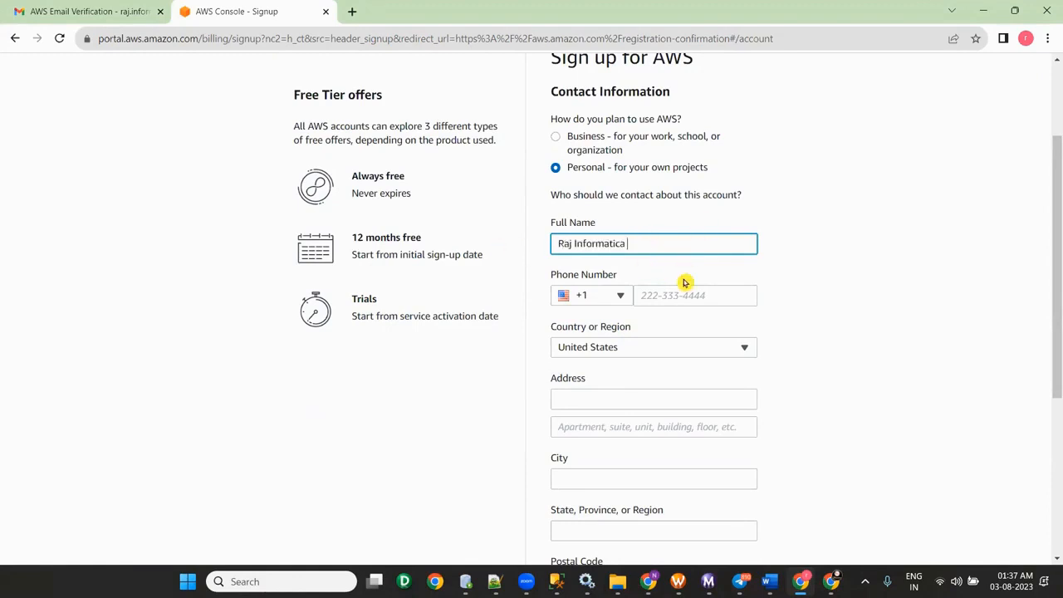
Set the phone code to India +91, enter the phone number, and choose India as country.
click(621, 297)
click(658, 241)
click(621, 296)
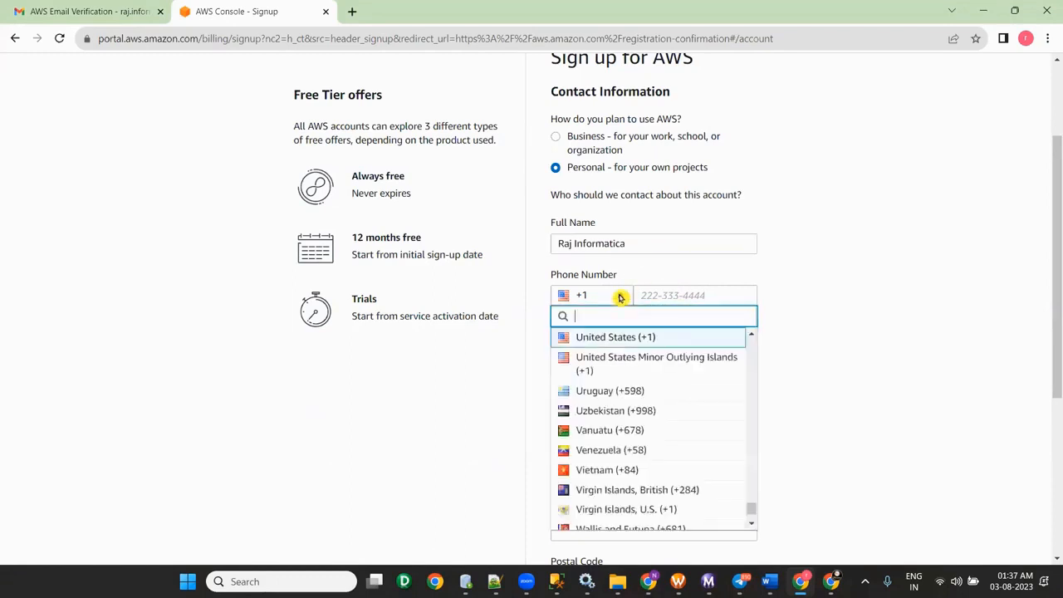
text(91)
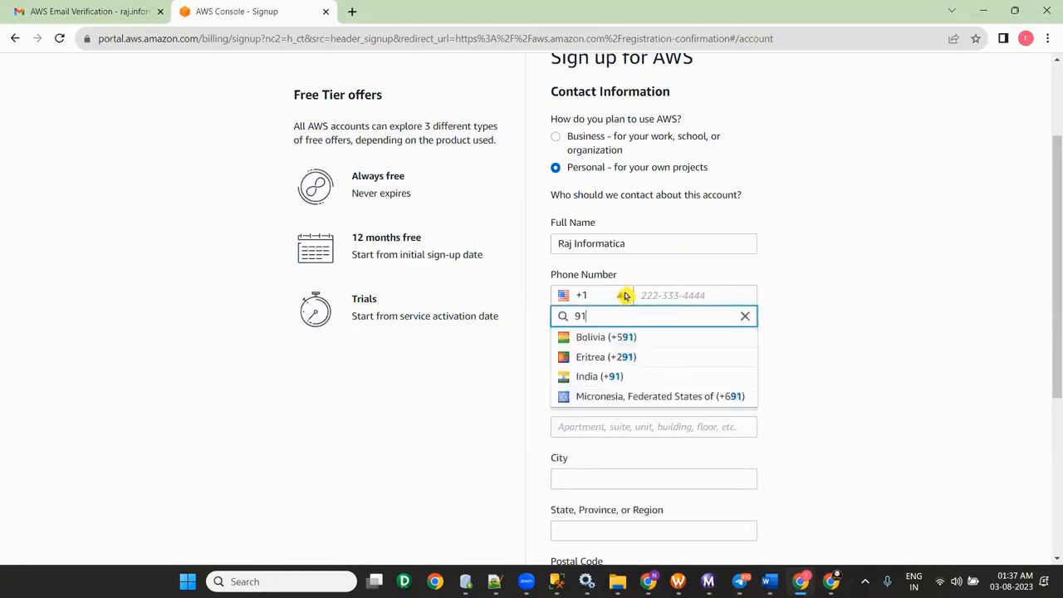
click(614, 375)
click(706, 291)
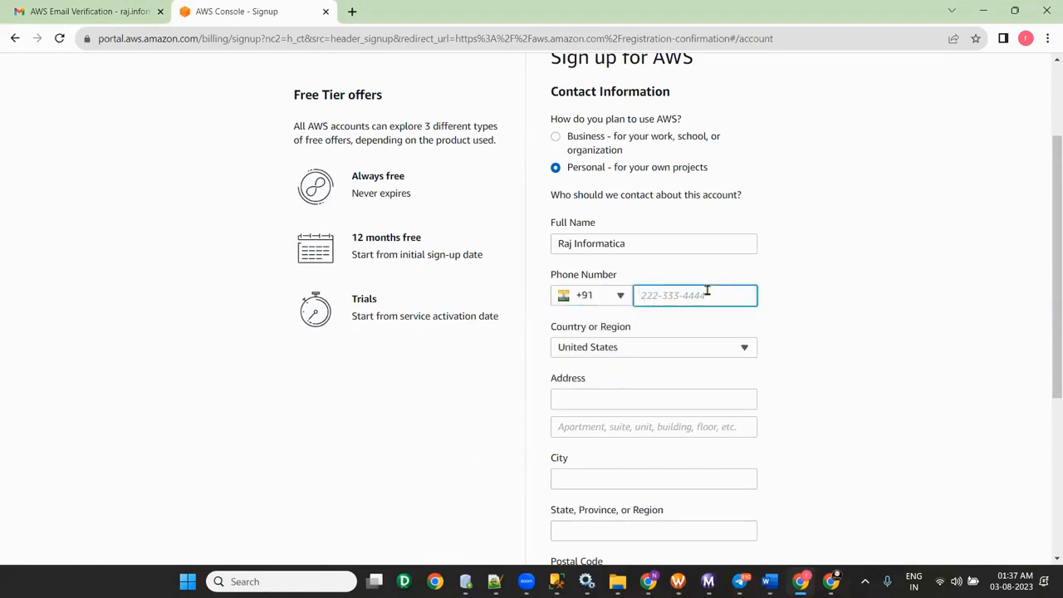
click(669, 349)
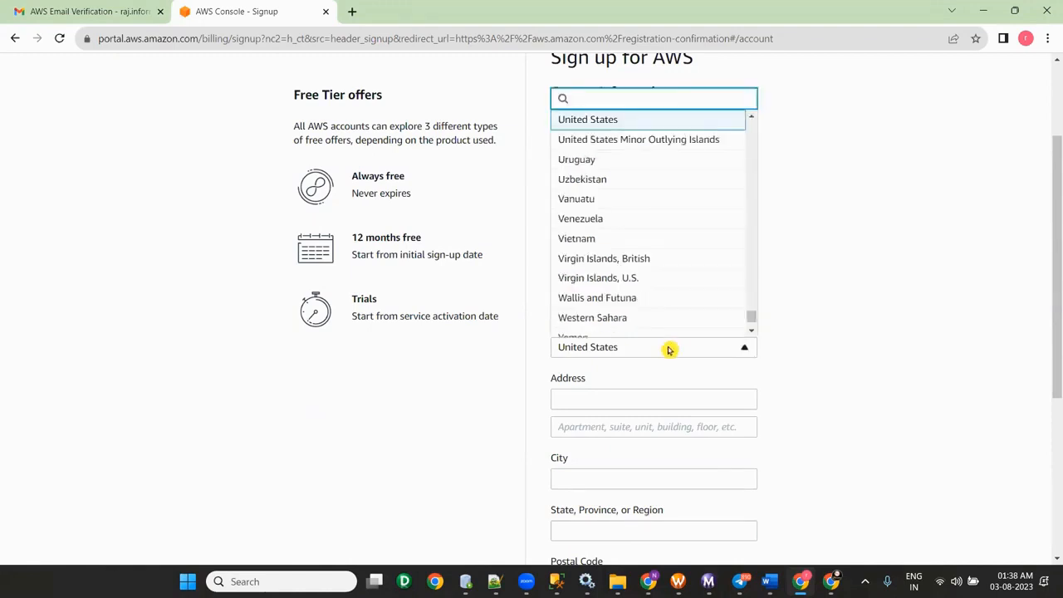
text(ind)
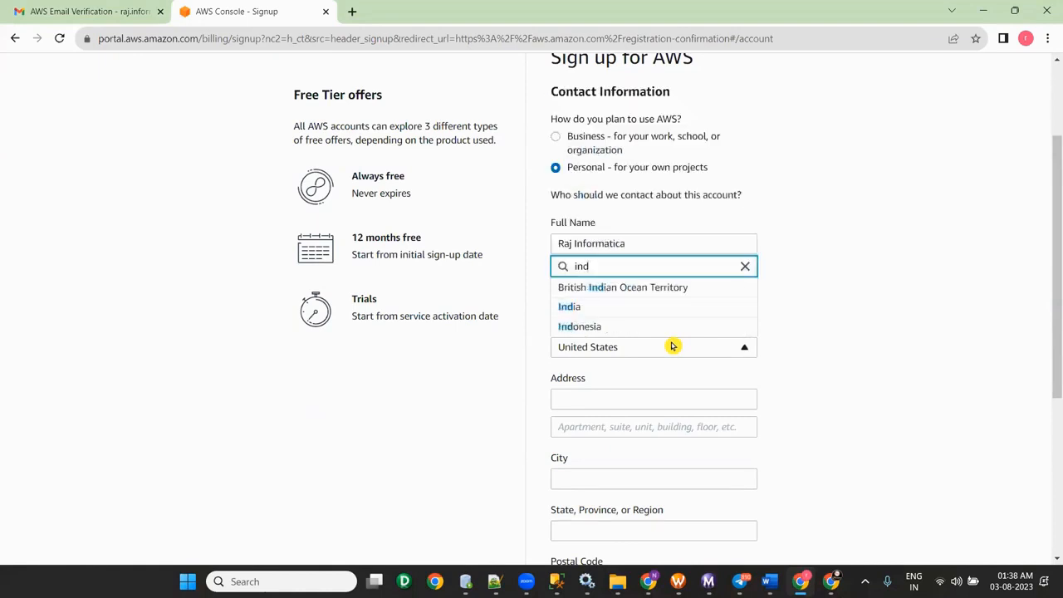
click(579, 307)
Fill in the contact address, city, state and postal code fields.
scroll(946, 296, down, 2)
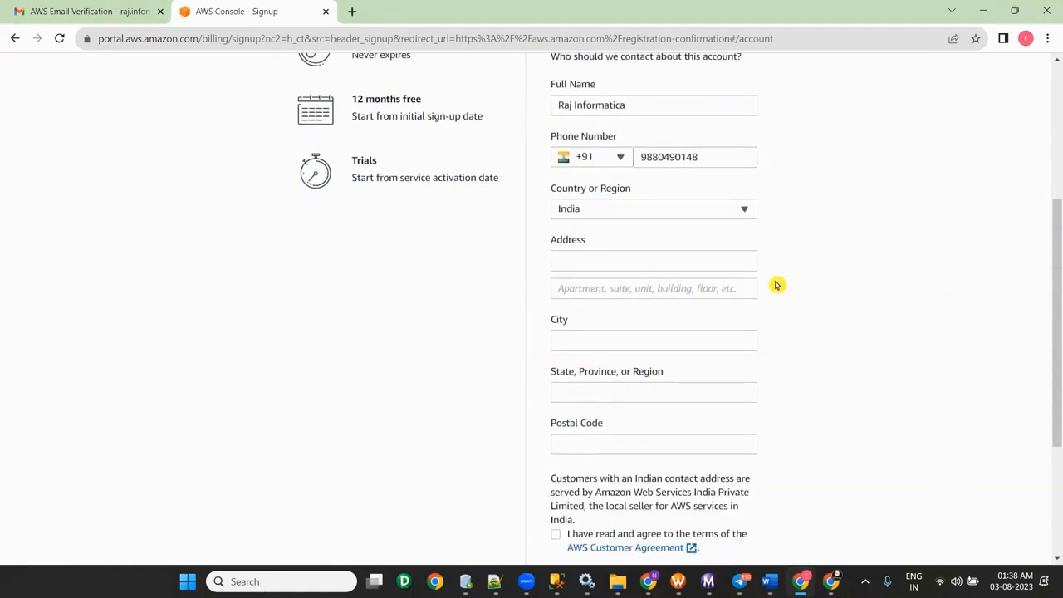
click(694, 263)
text(bangalore)
key(ctrl+a)
text(B)
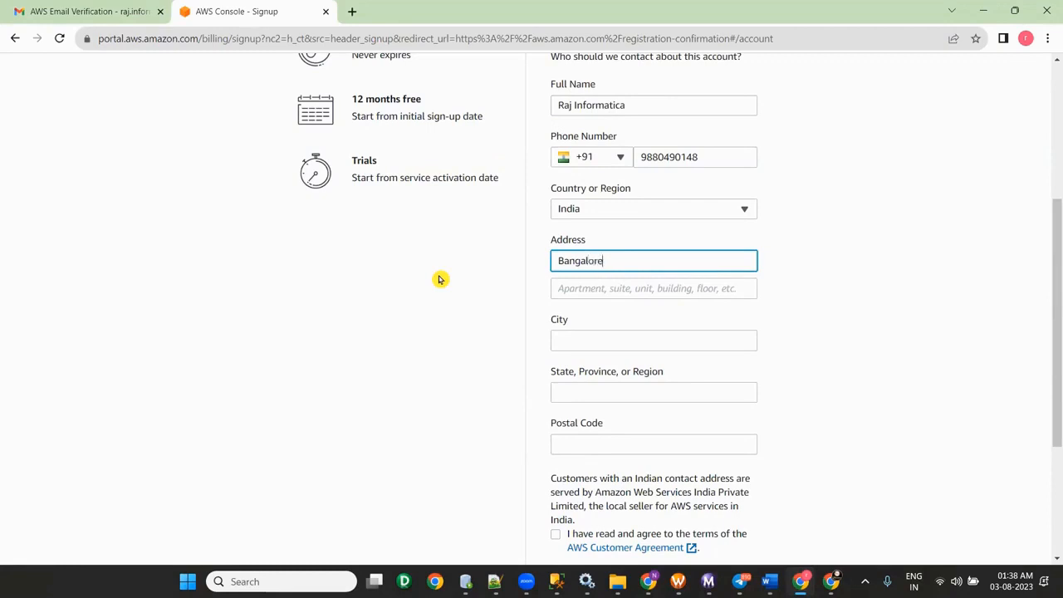
click(595, 340)
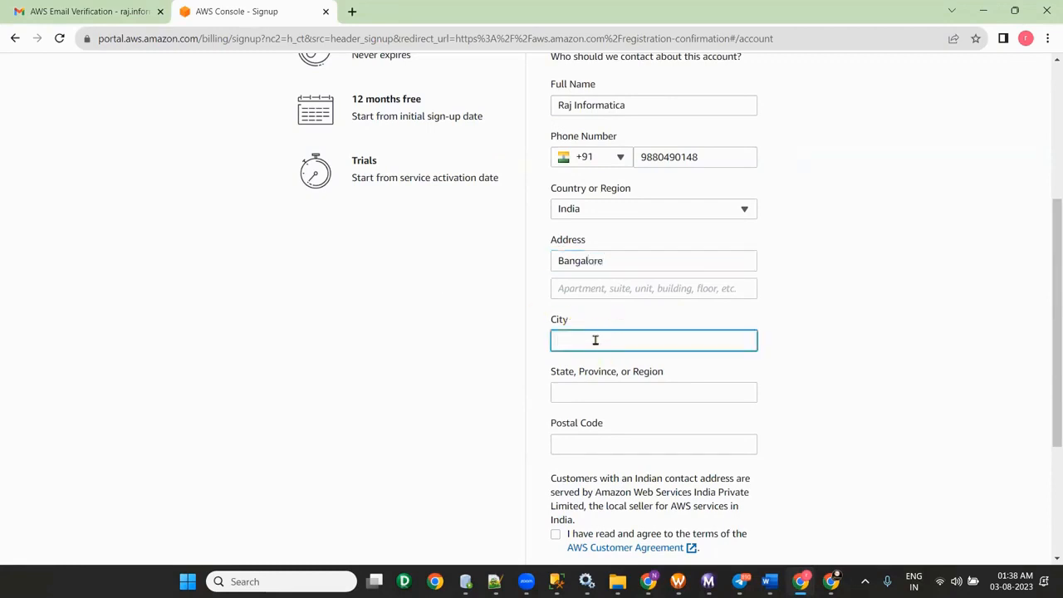
text(Bangalore)
scroll(602, 341, down, 2)
click(612, 246)
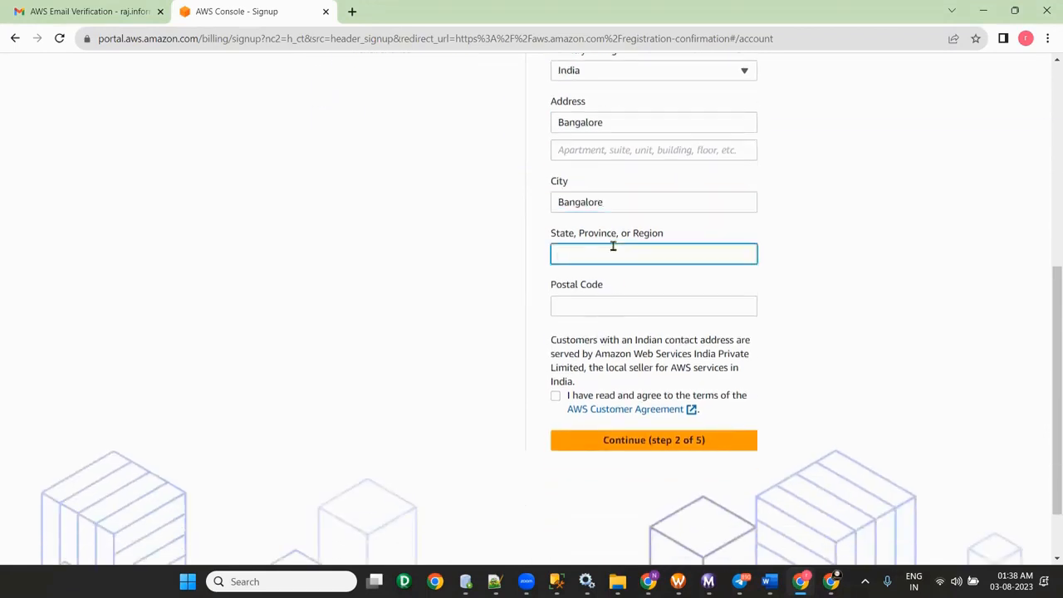
text(Karnataka)
key(Tab)
text(560100)
Accept the AWS Customer Agreement and submit the contact information step.
click(555, 396)
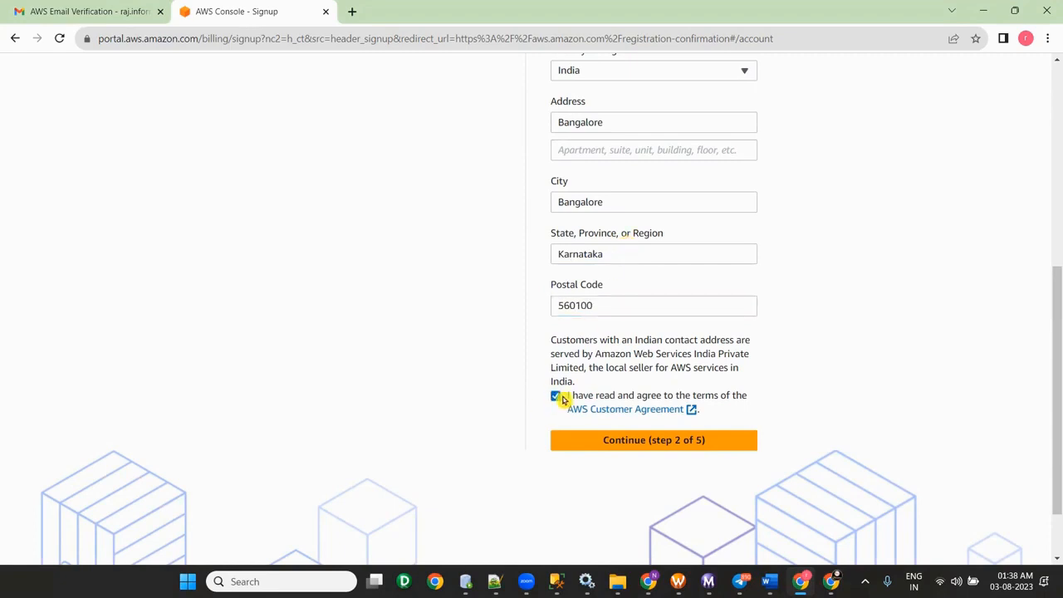
scroll(850, 307, up, 3)
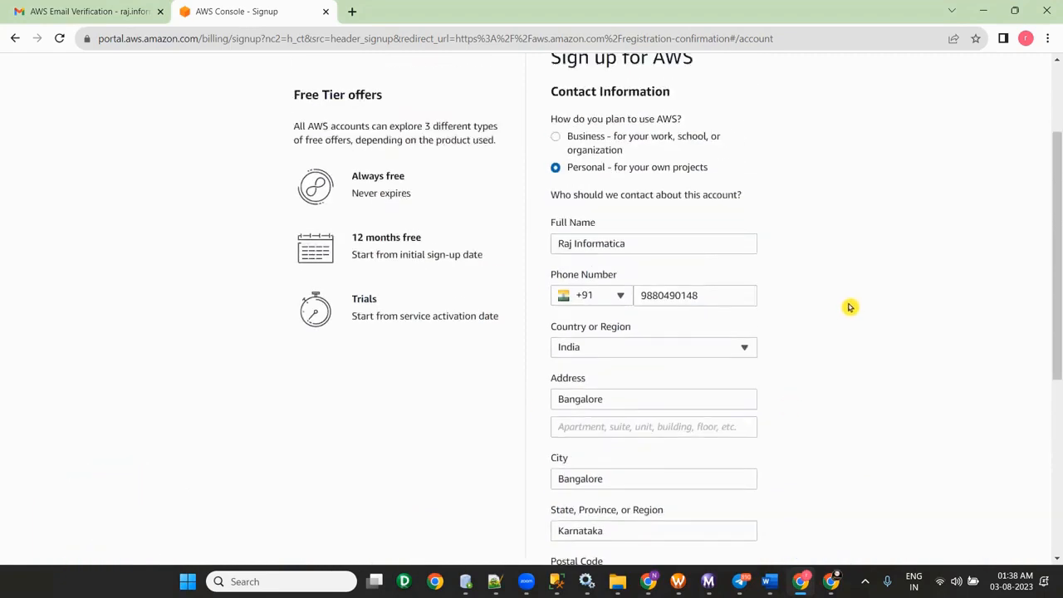
scroll(850, 308, down, 4)
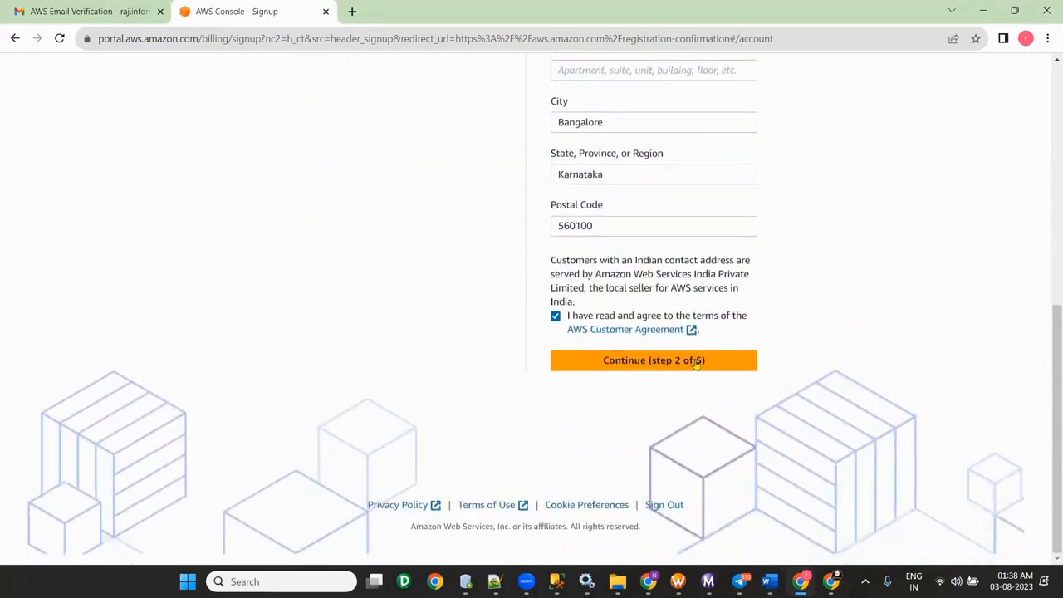
click(653, 359)
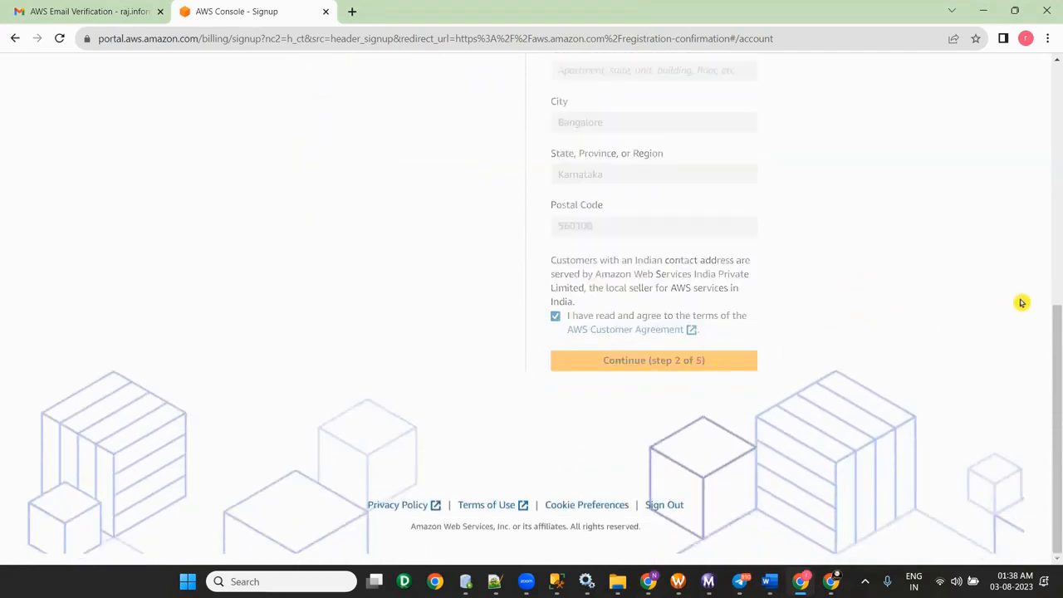
Answer No to 'Do you have a PAN?' on the billing information form.
scroll(1026, 298, down, 1)
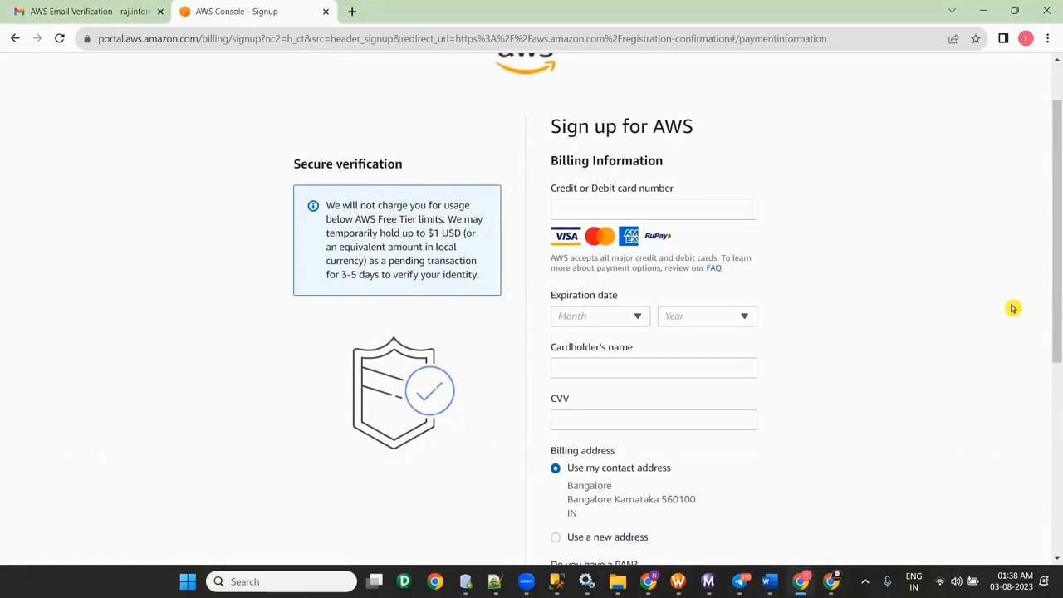
scroll(863, 330, down, 5)
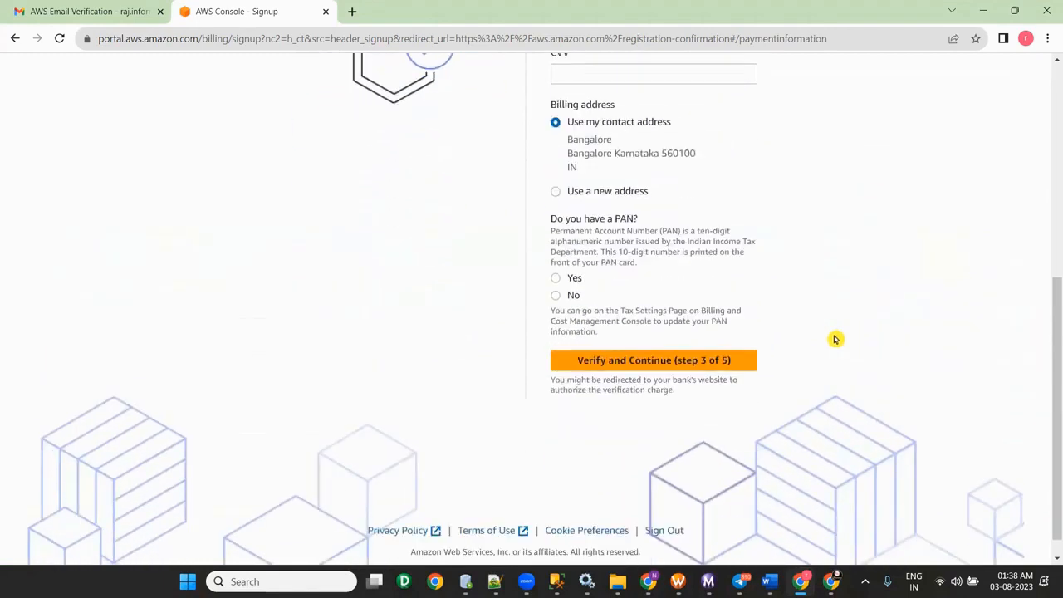
scroll(813, 275, up, 4)
scroll(816, 276, down, 1)
scroll(815, 275, up, 1)
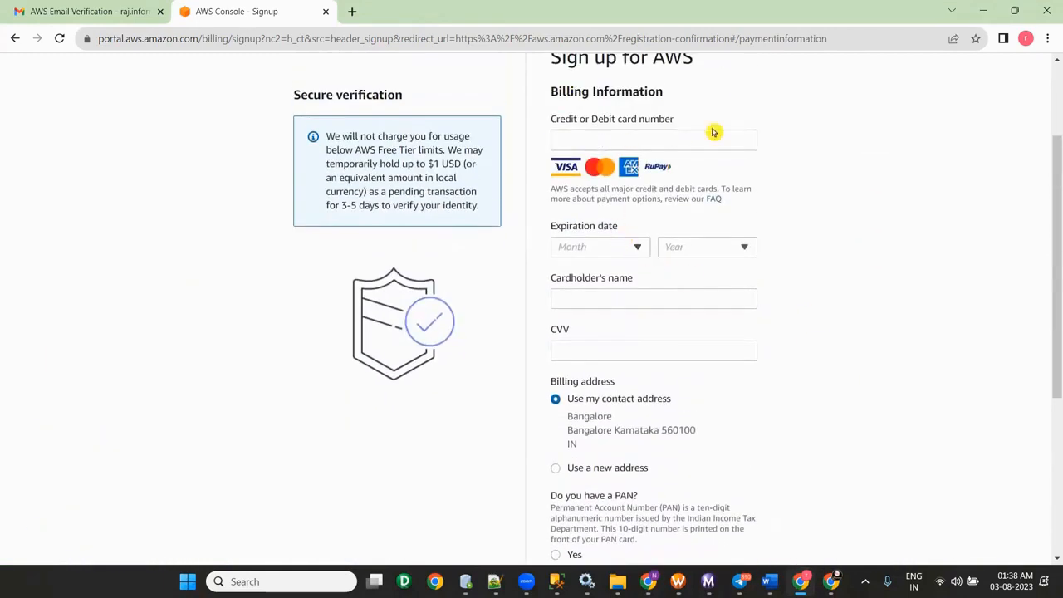
scroll(680, 237, down, 1)
scroll(631, 174, up, 1)
scroll(632, 309, down, 2)
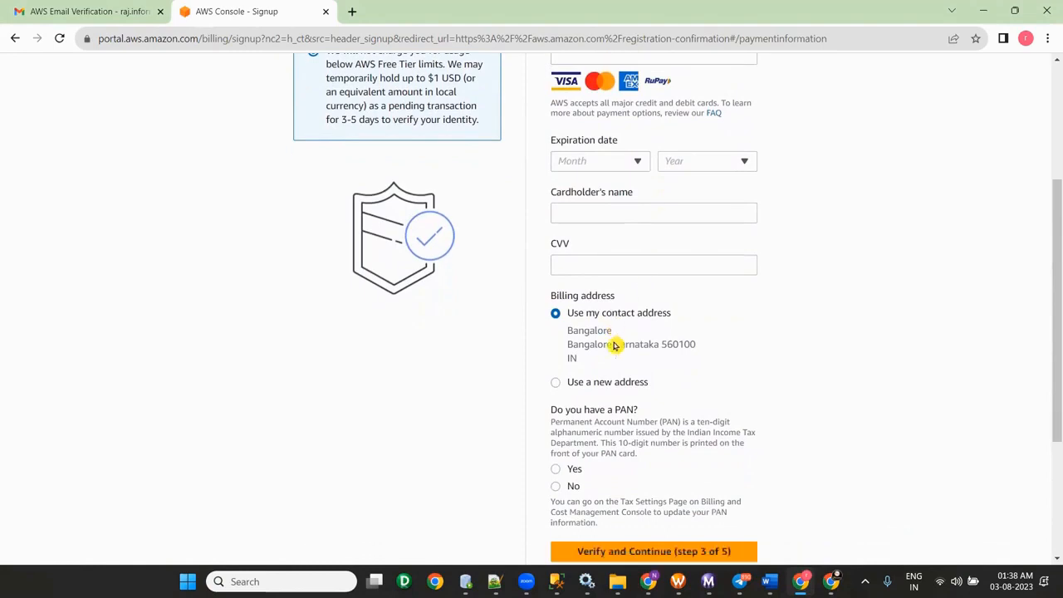
scroll(614, 345, down, 3)
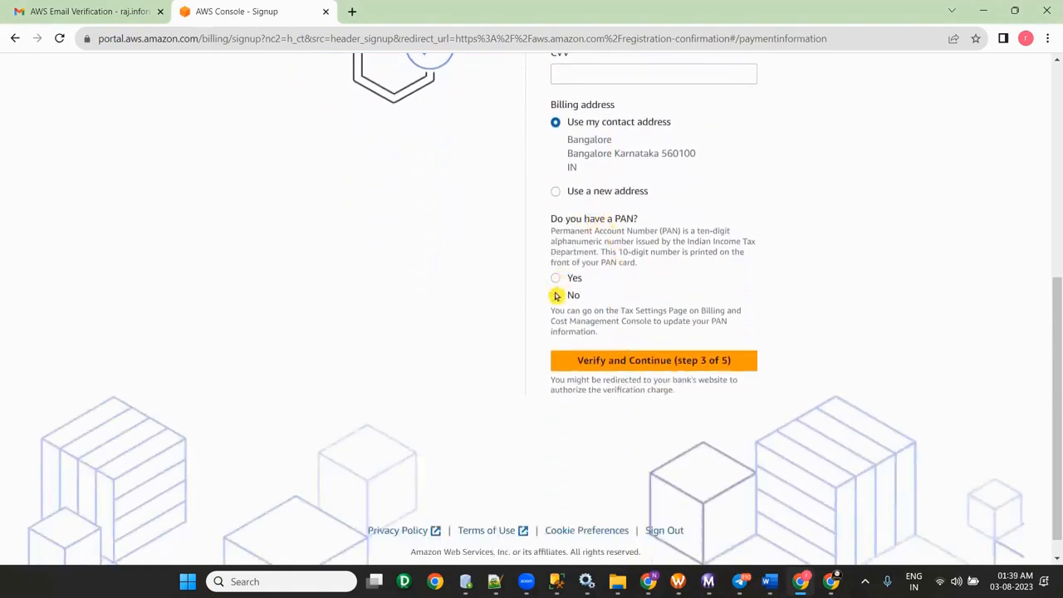
click(557, 295)
scroll(744, 277, up, 5)
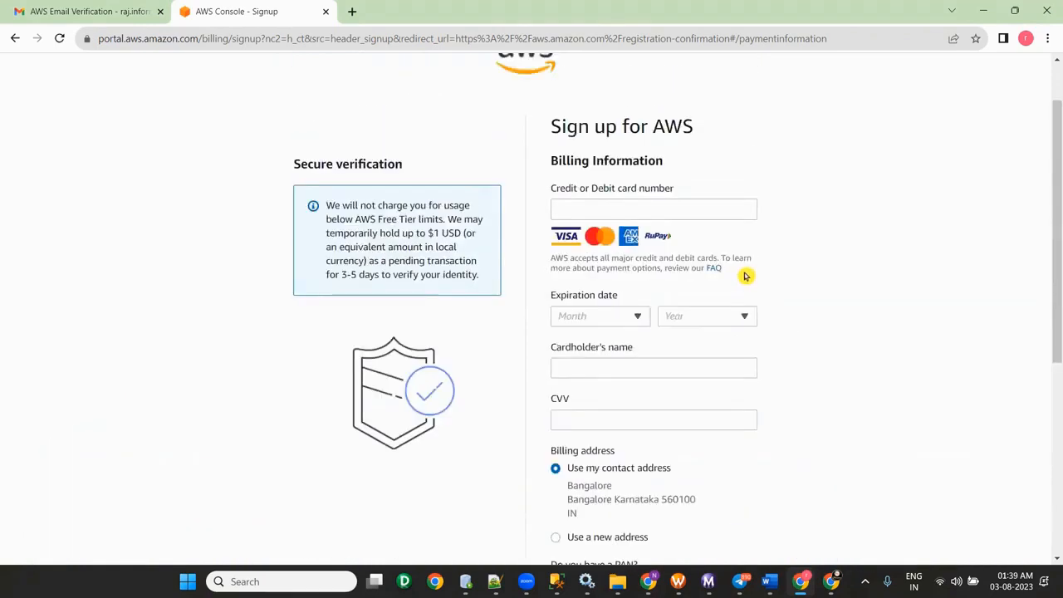
scroll(745, 278, down, 5)
scroll(678, 358, up, 5)
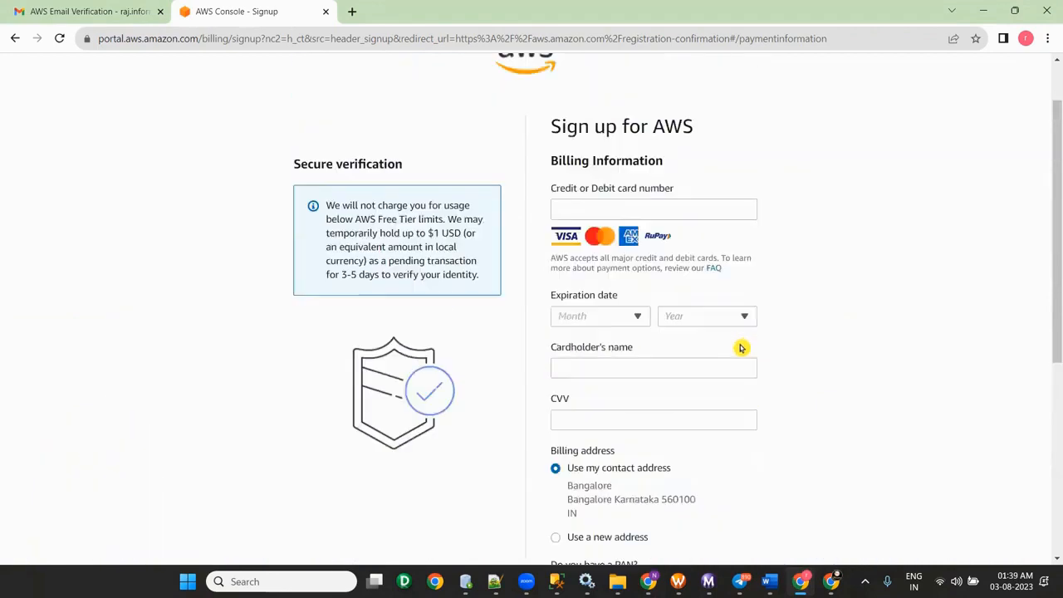
scroll(739, 340, down, 5)
scroll(728, 344, up, 5)
scroll(728, 341, down, 5)
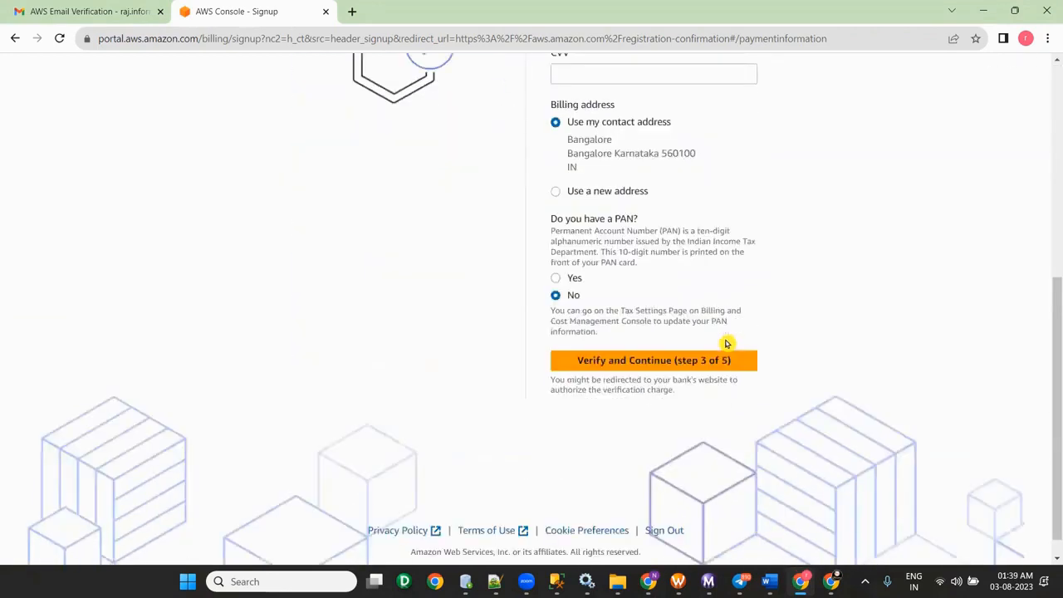
scroll(726, 343, up, 5)
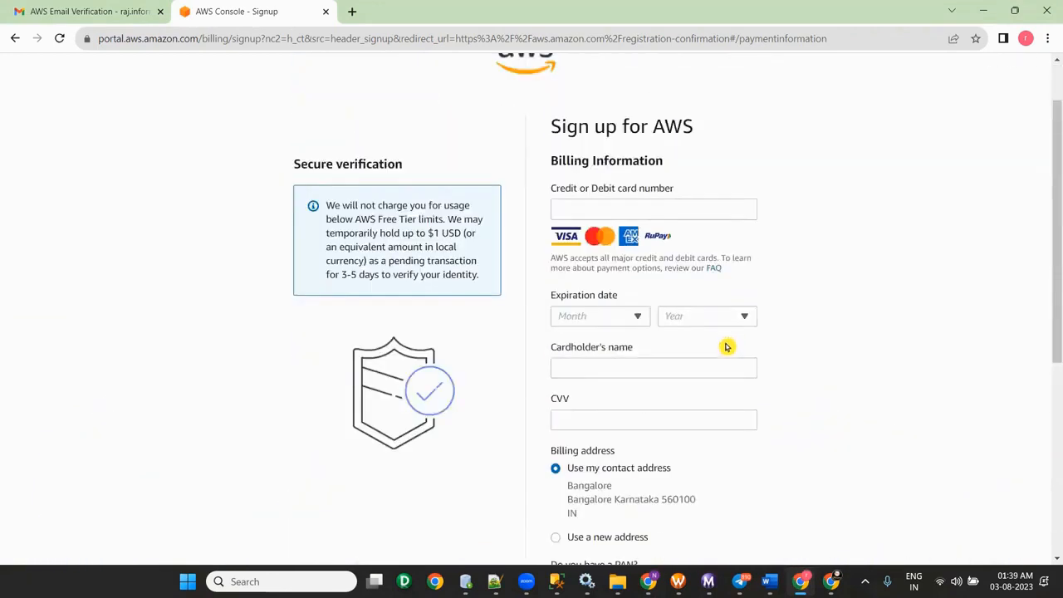
scroll(726, 347, down, 3)
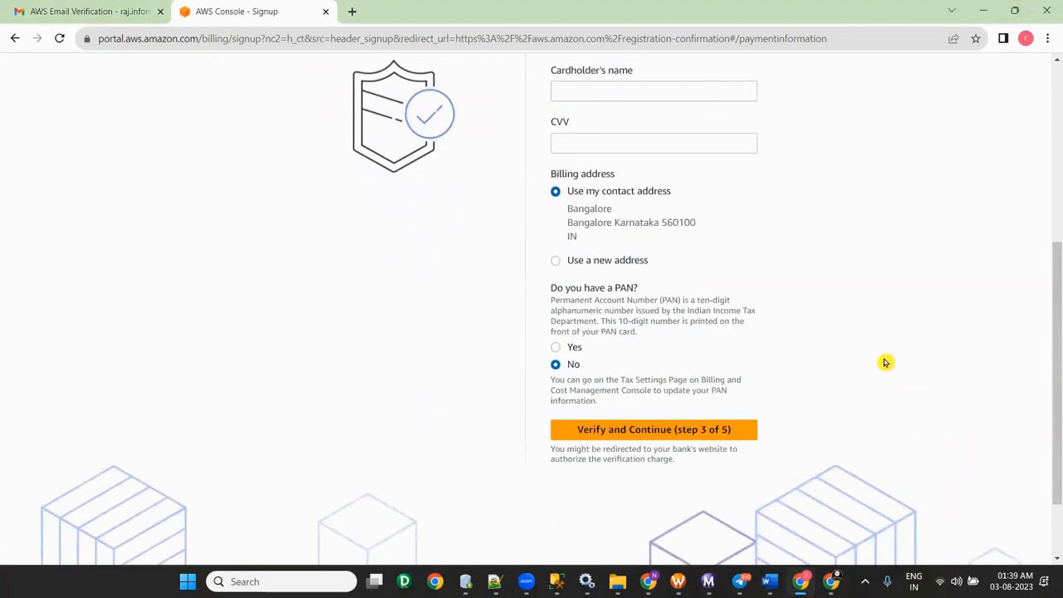
scroll(891, 297, up, 4)
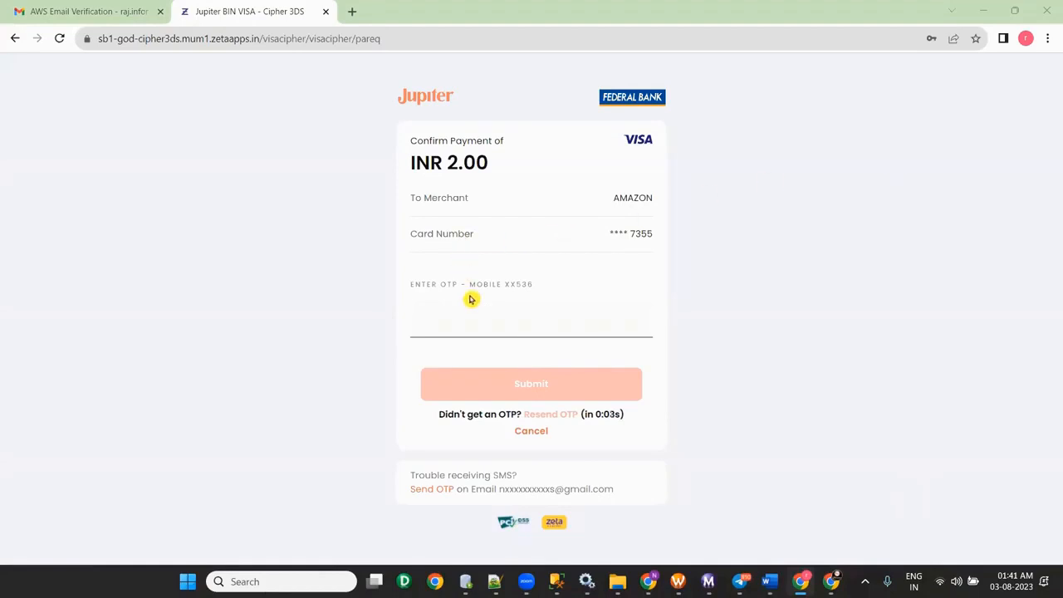
Approve the INR 2.00 Jupiter bank charge by submitting the SMS one-time password.
click(456, 330)
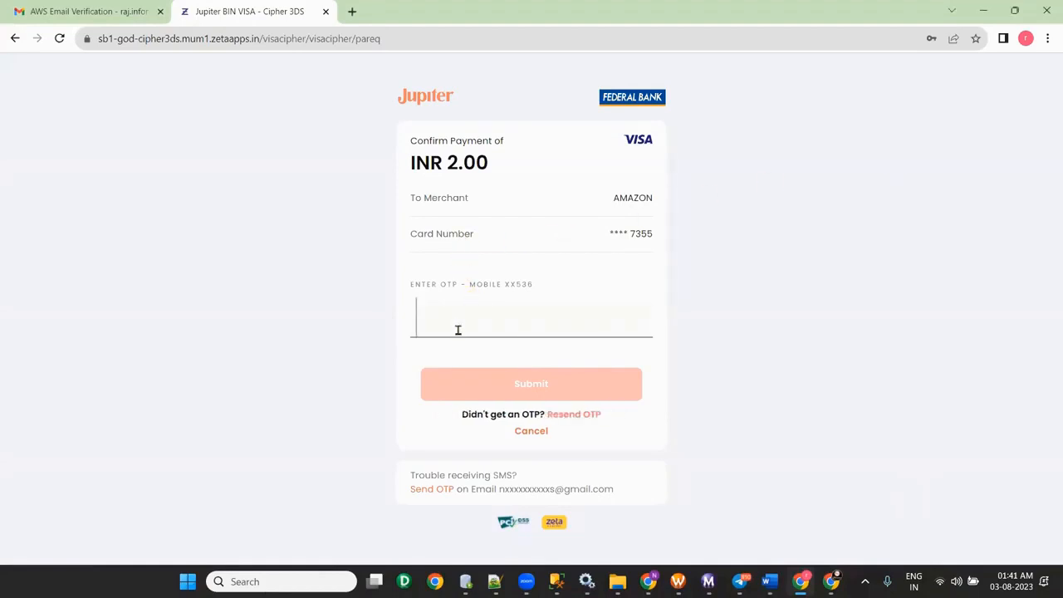
click(507, 388)
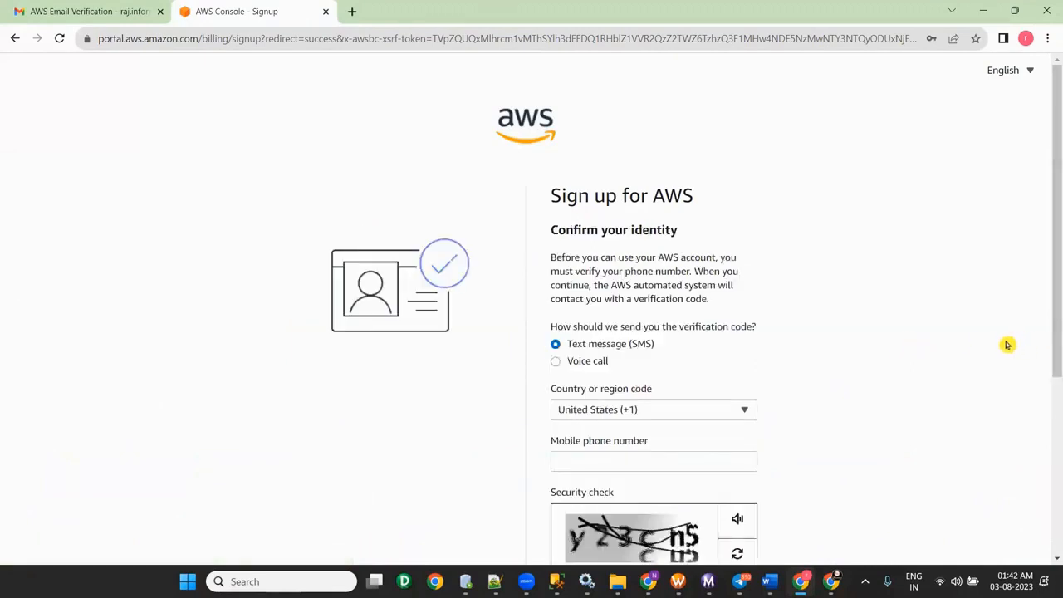
Set the country code to India (+91) and enter the mobile phone number.
scroll(1007, 345, down, 2)
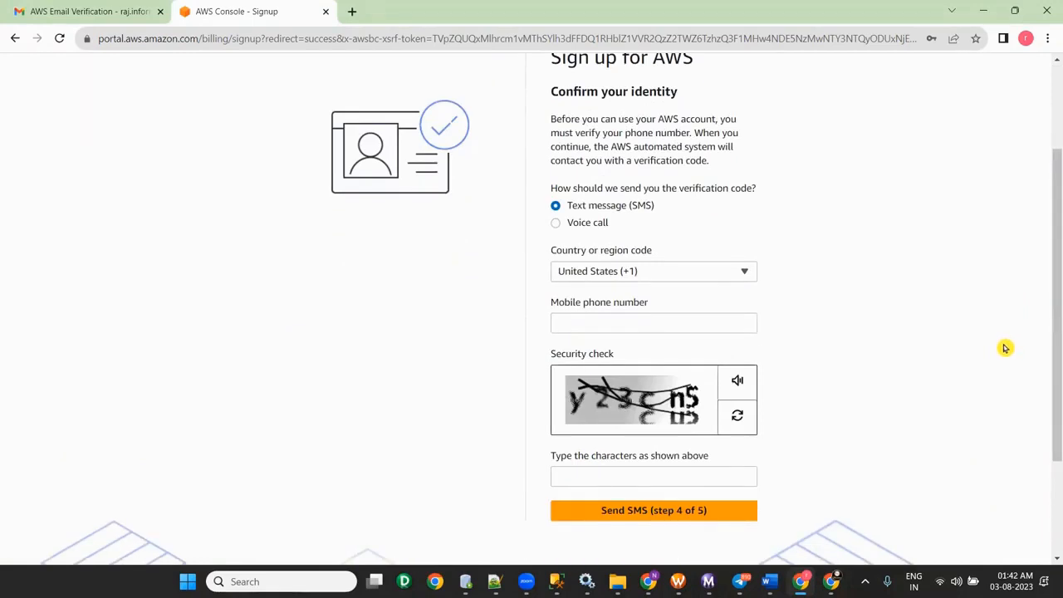
click(684, 279)
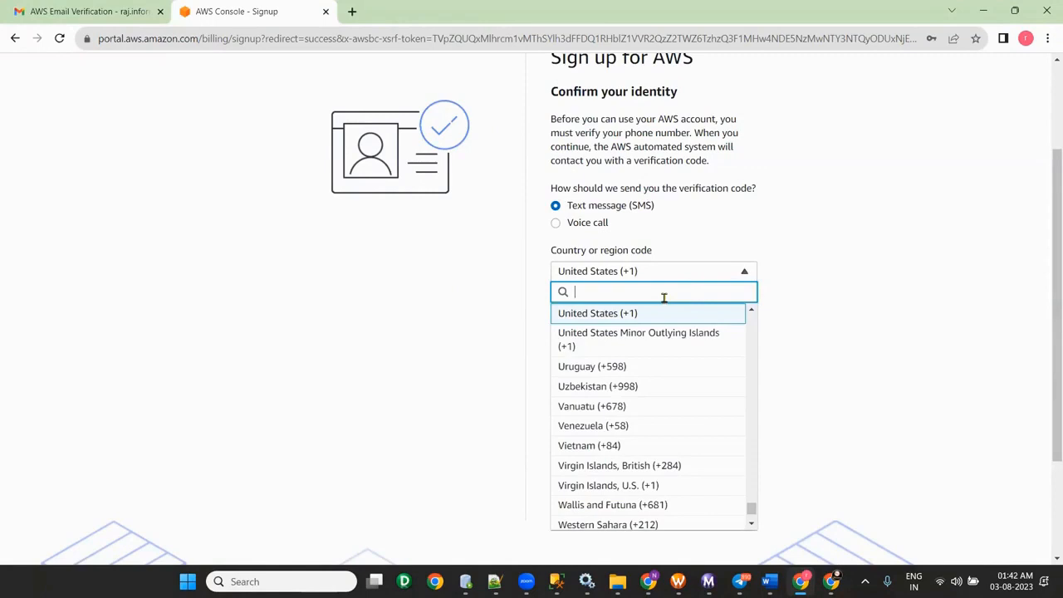
text(91)
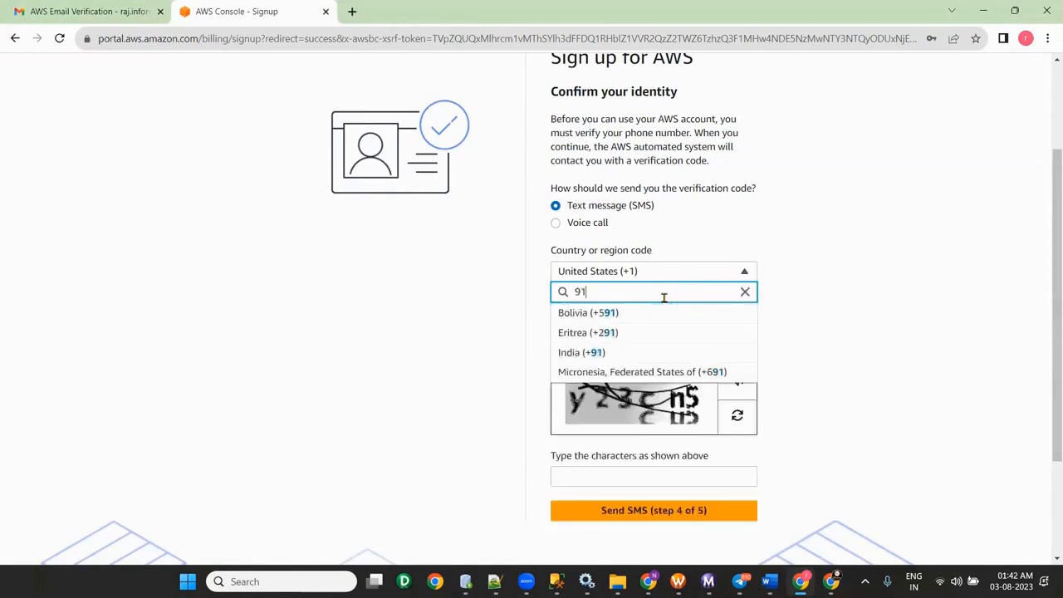
click(616, 348)
click(613, 325)
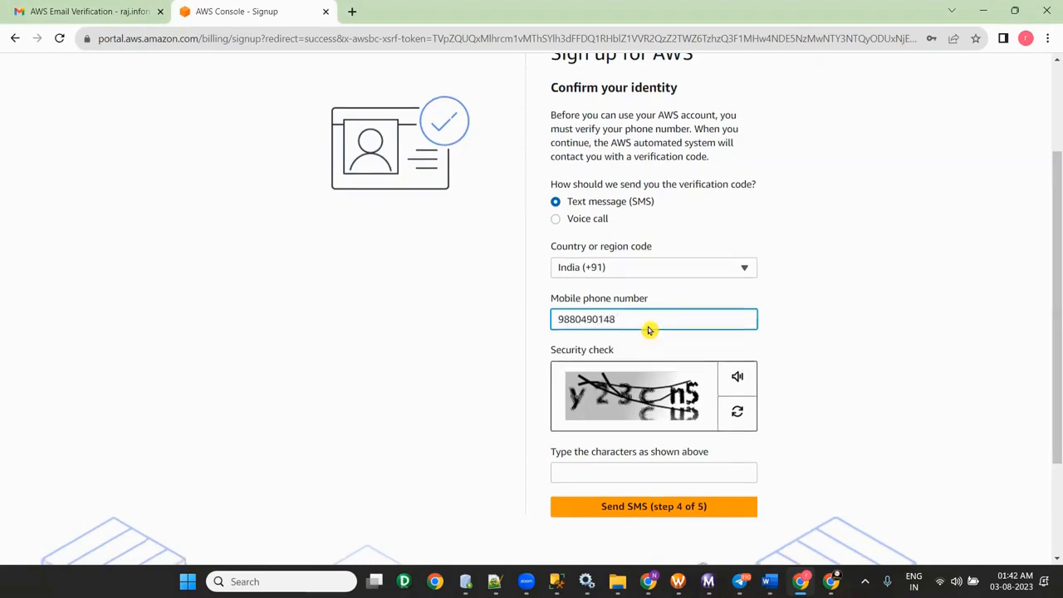
Fill in the security check, request the SMS code, and submit the received verification code.
scroll(648, 327, down, 2)
click(622, 334)
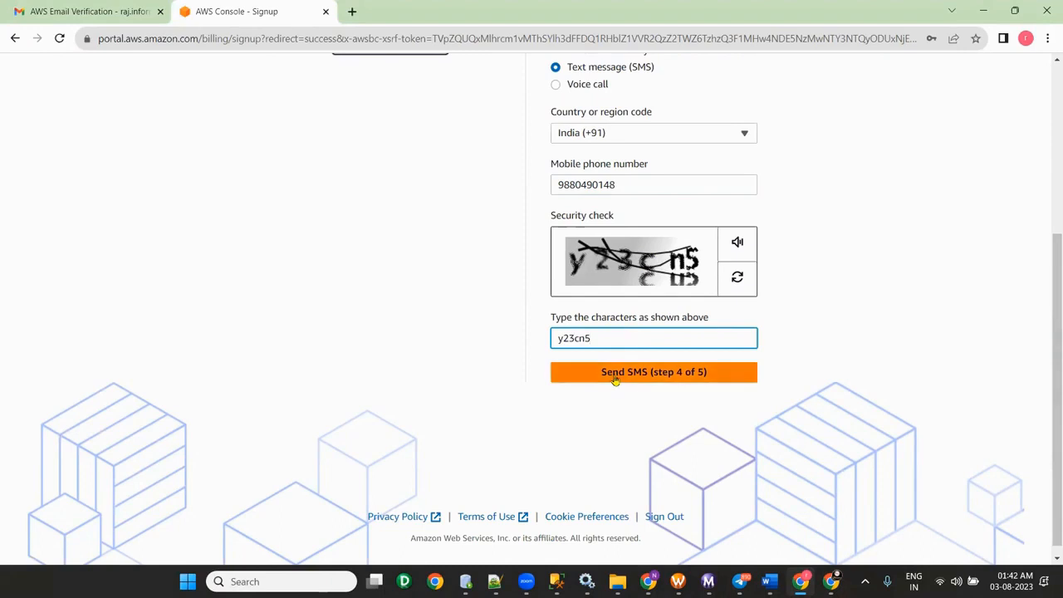
click(615, 373)
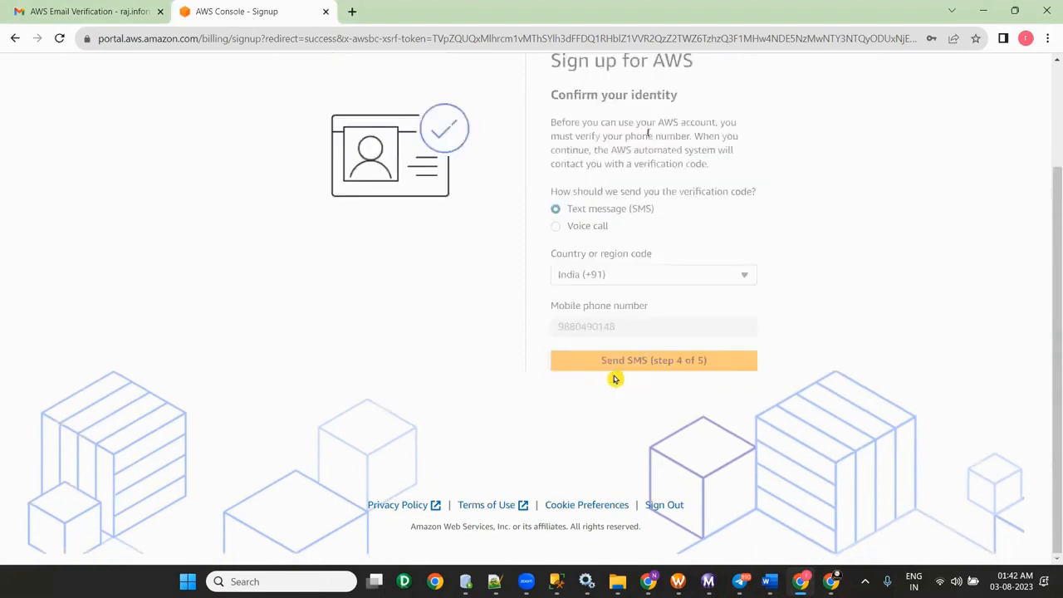
click(652, 254)
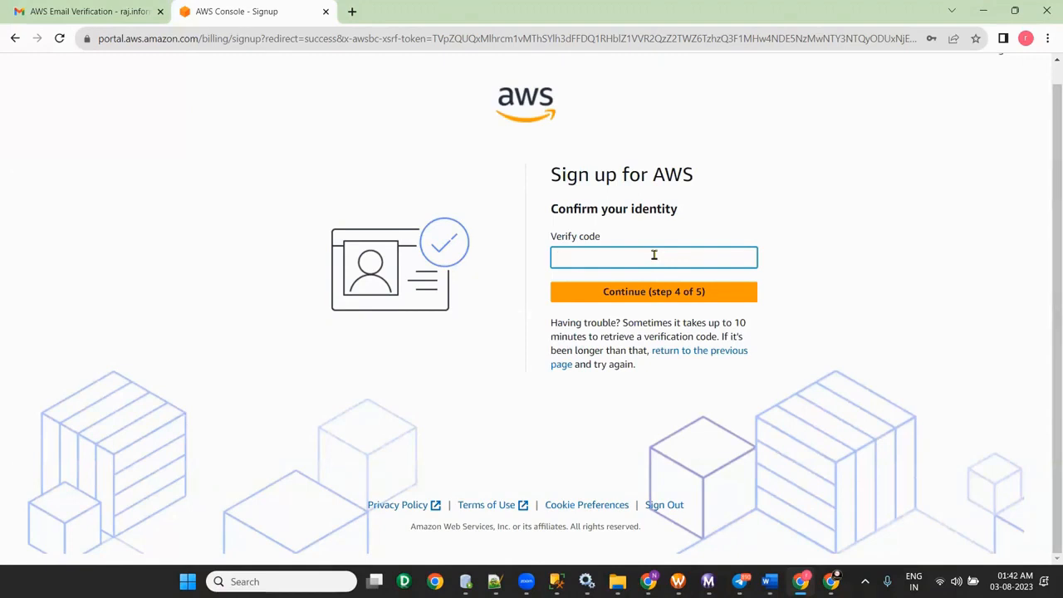
click(653, 288)
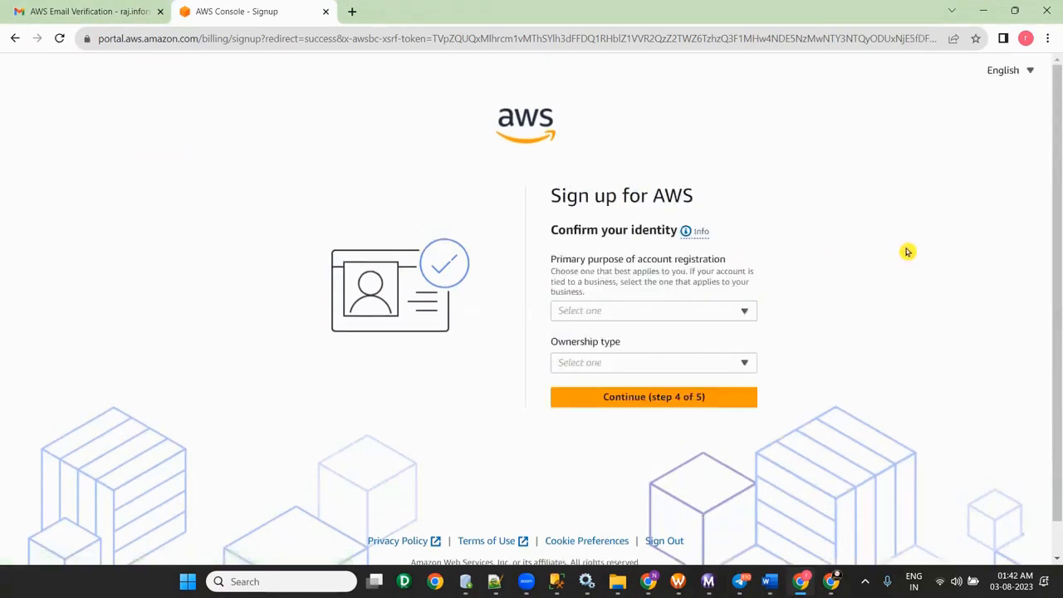
Choose Personal use as the primary purpose and Individual as ownership type, then continue.
click(687, 310)
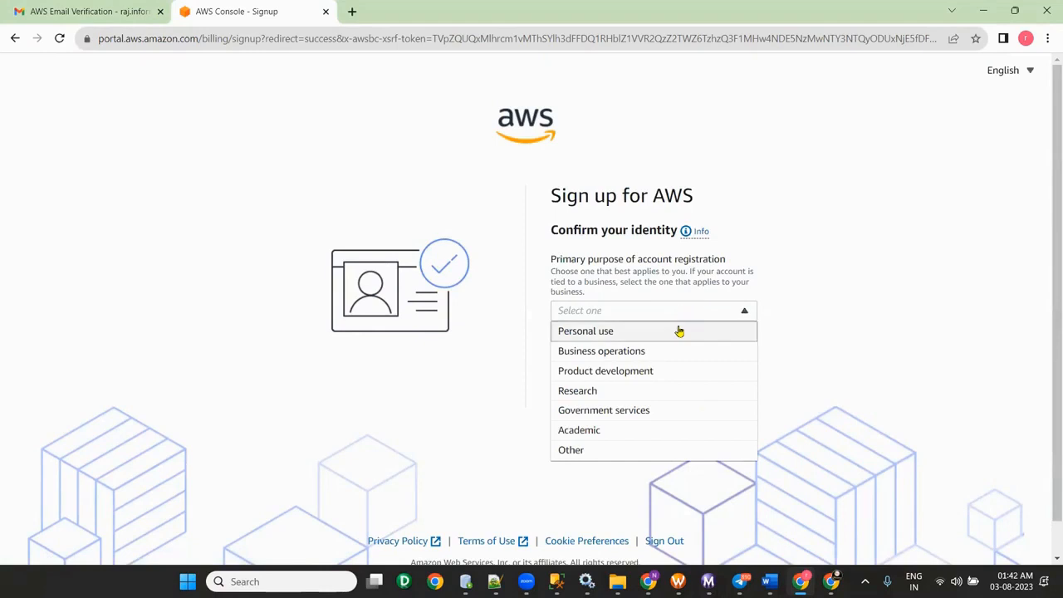
click(678, 332)
click(670, 365)
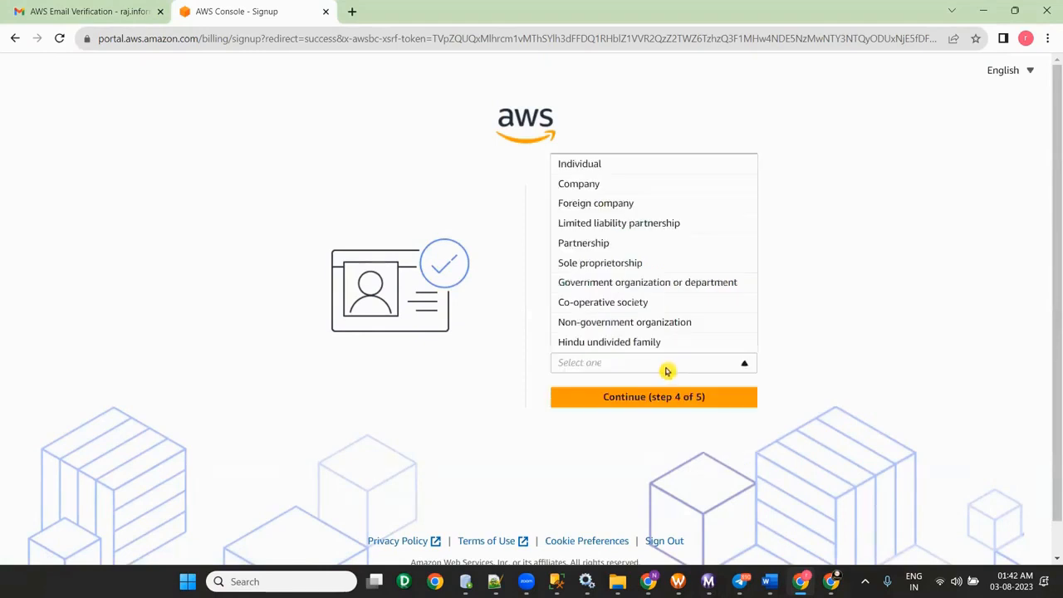
click(676, 166)
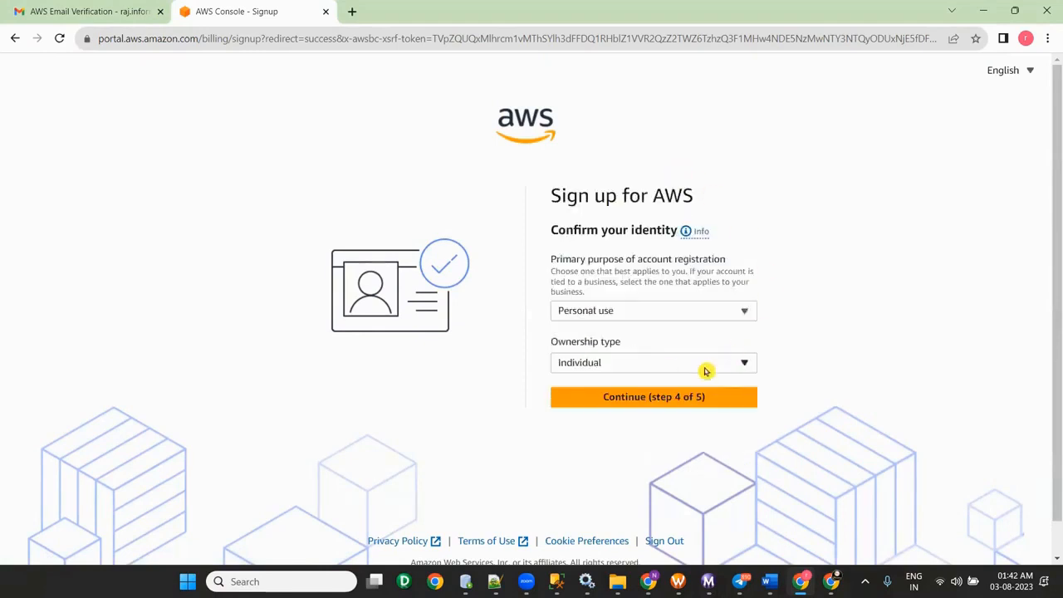
click(676, 400)
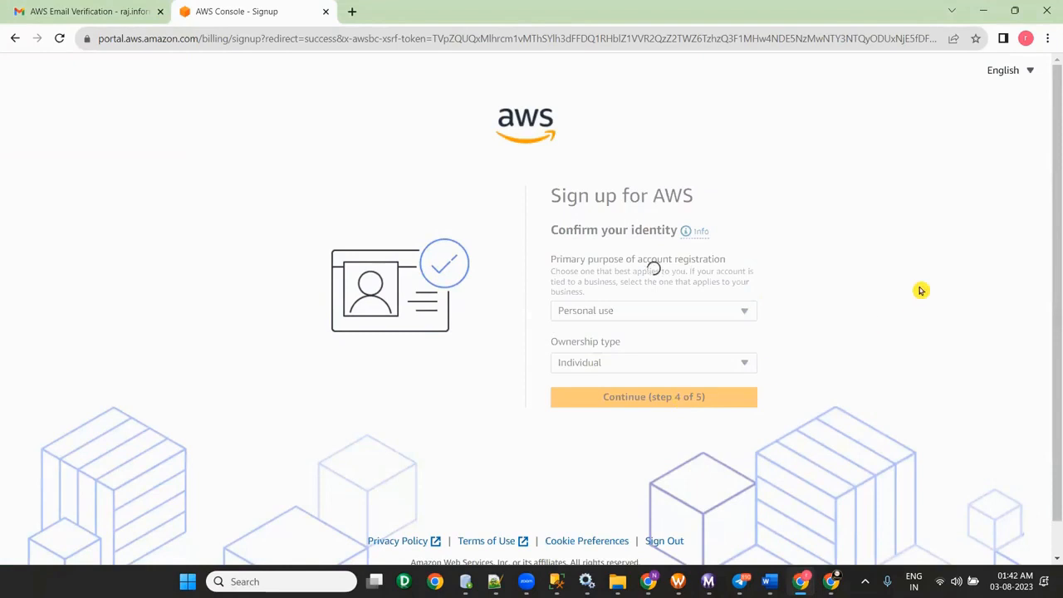
Finish sign-up on the free Basic support plan and proceed toward the AWS Management Console.
scroll(710, 261, down, 3)
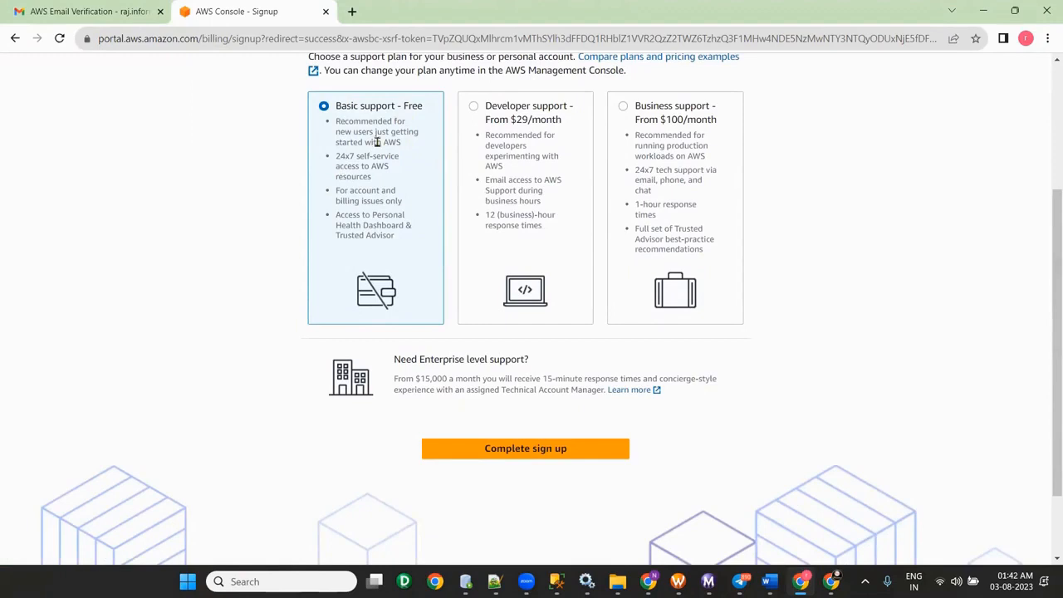
scroll(376, 141, up, 1)
scroll(348, 174, down, 3)
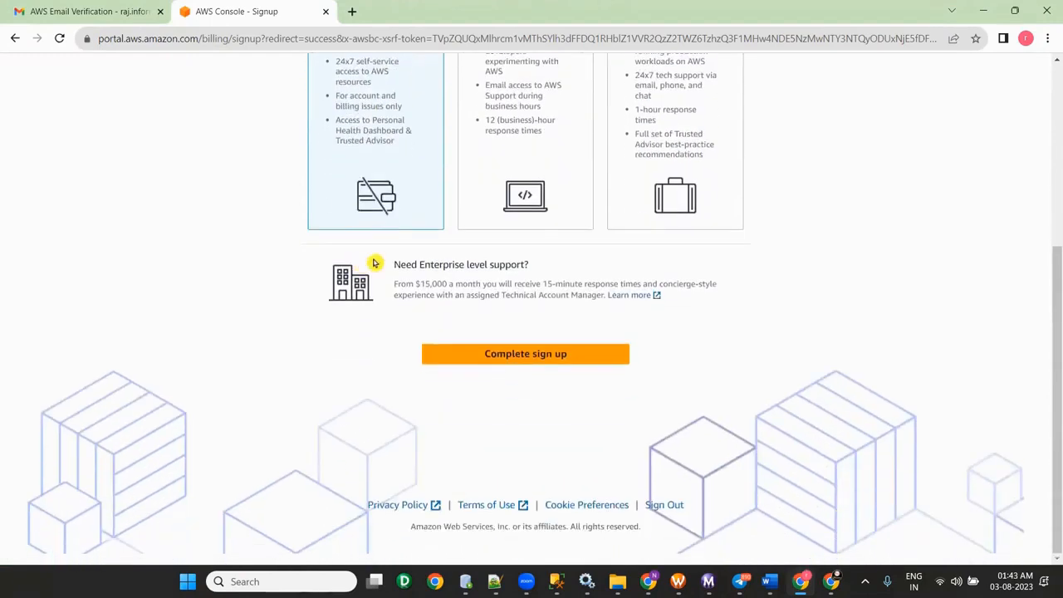
click(484, 356)
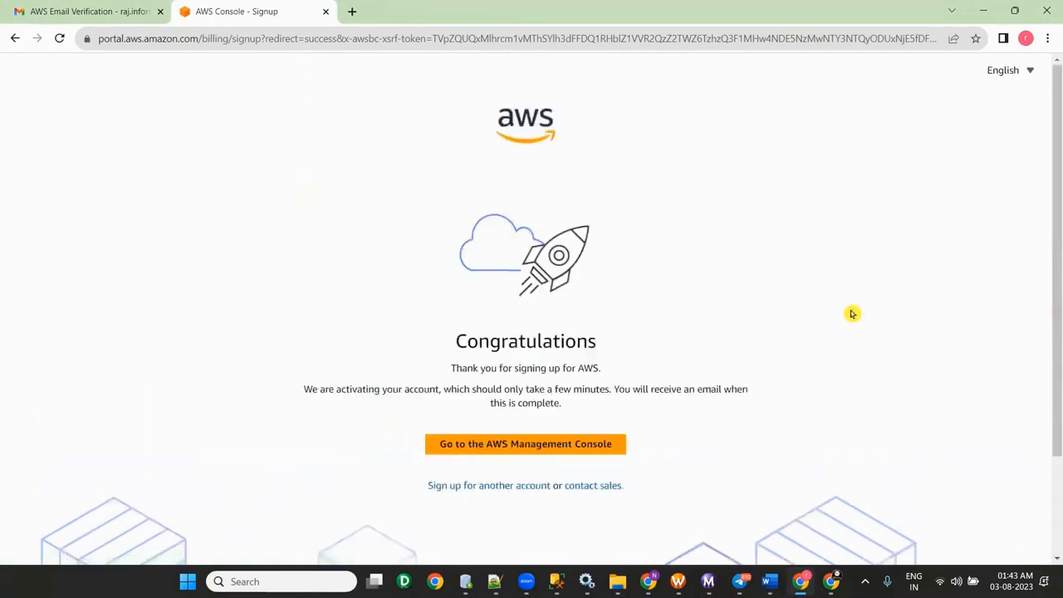
scroll(797, 291, down, 2)
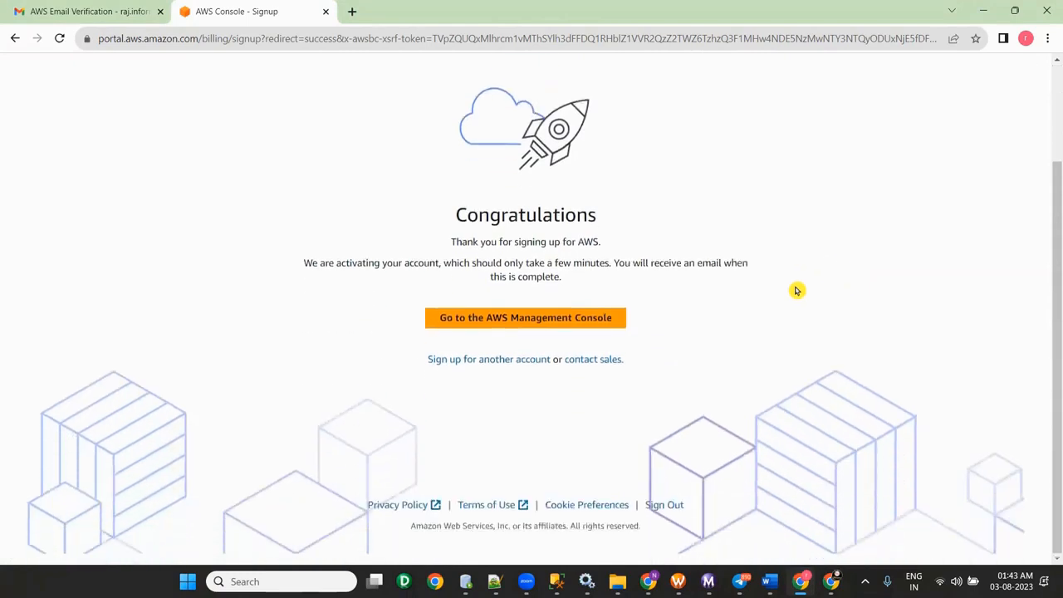
click(491, 320)
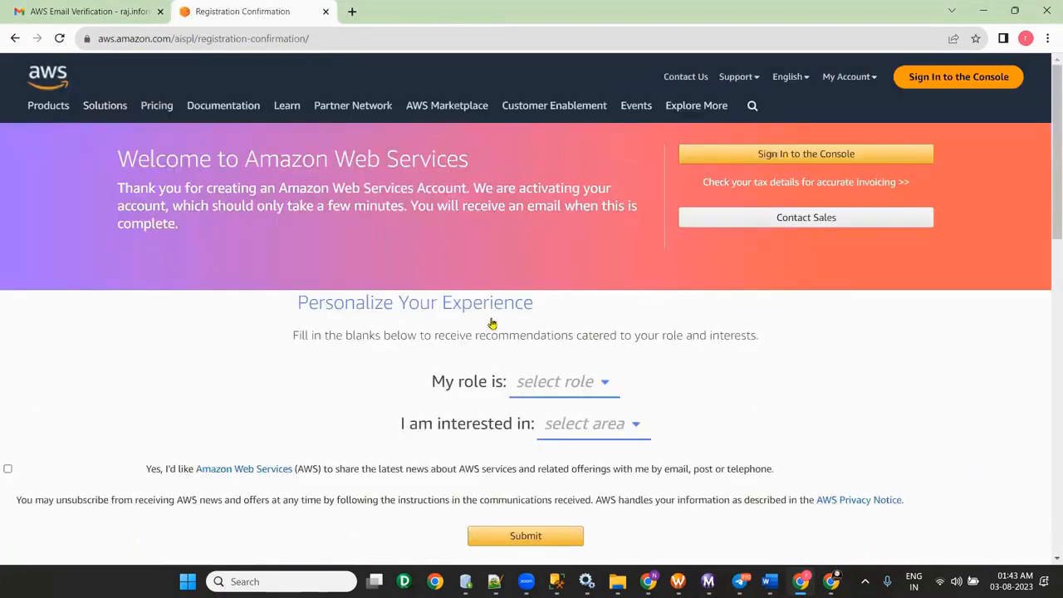
Submit role Software Developer / Engineer with interest Big Data and Analytics, then return to Word notes.
scroll(487, 294, down, 2)
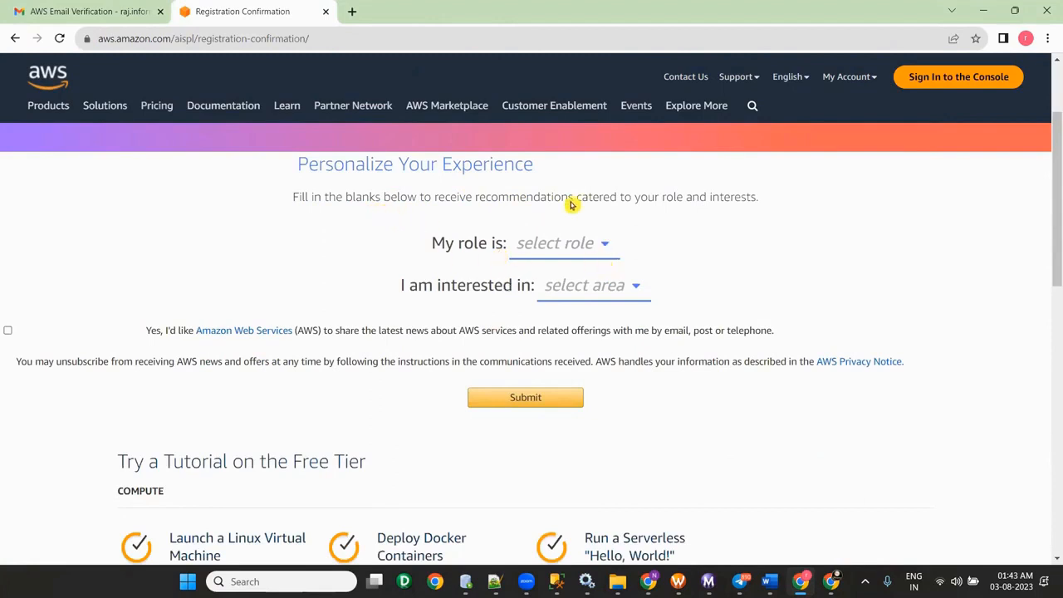
click(606, 245)
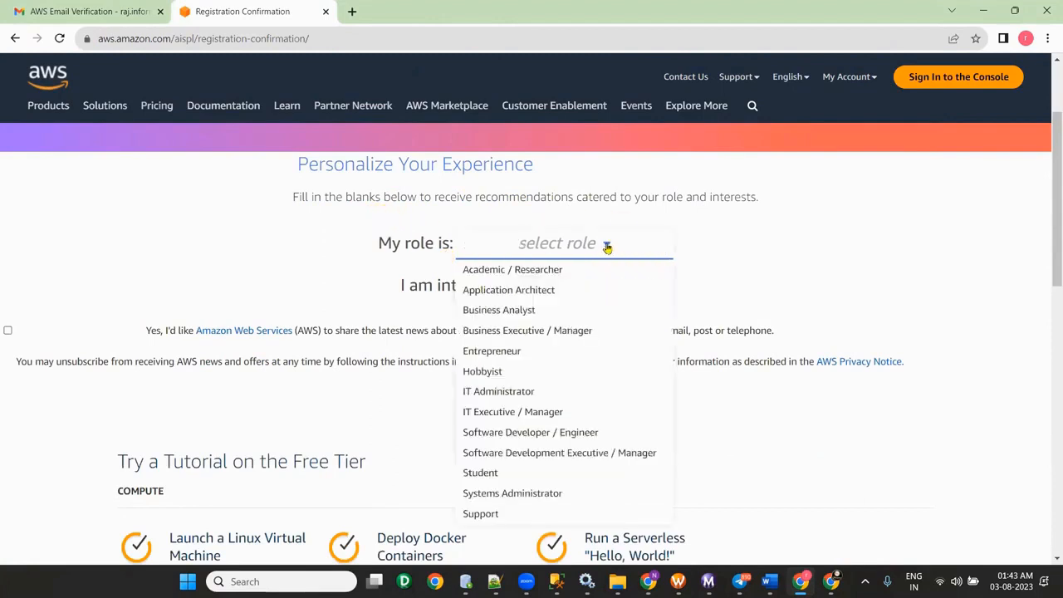
scroll(523, 419, down, 1)
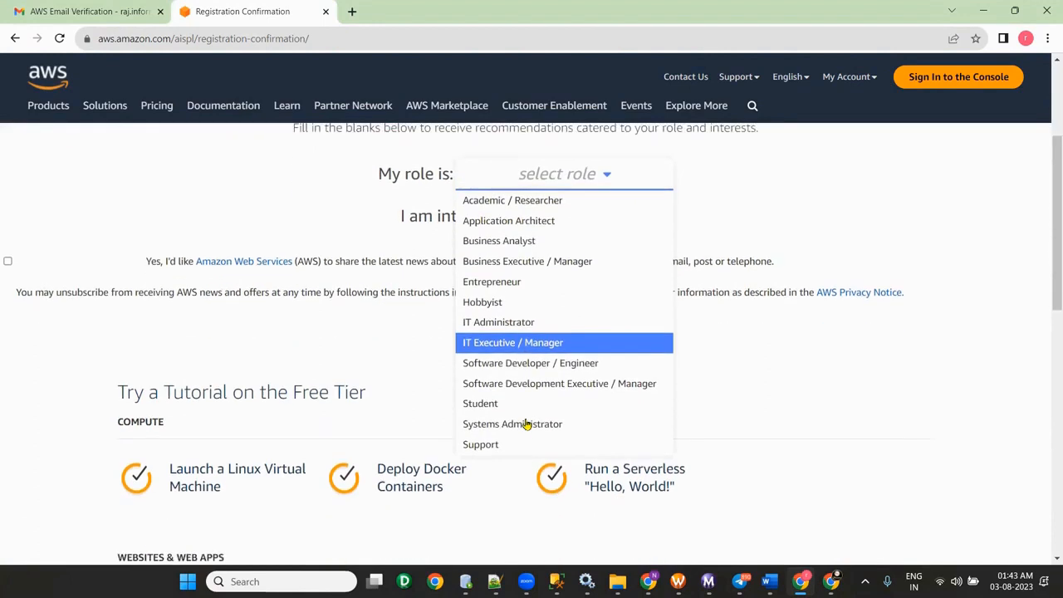
click(537, 366)
click(615, 220)
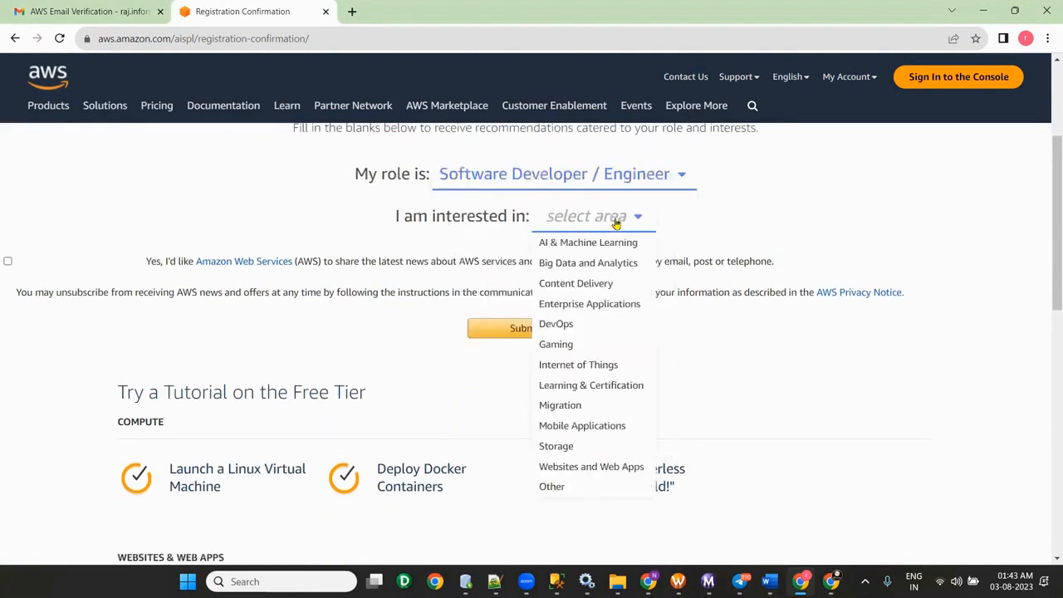
scroll(604, 268, down, 2)
scroll(573, 285, up, 2)
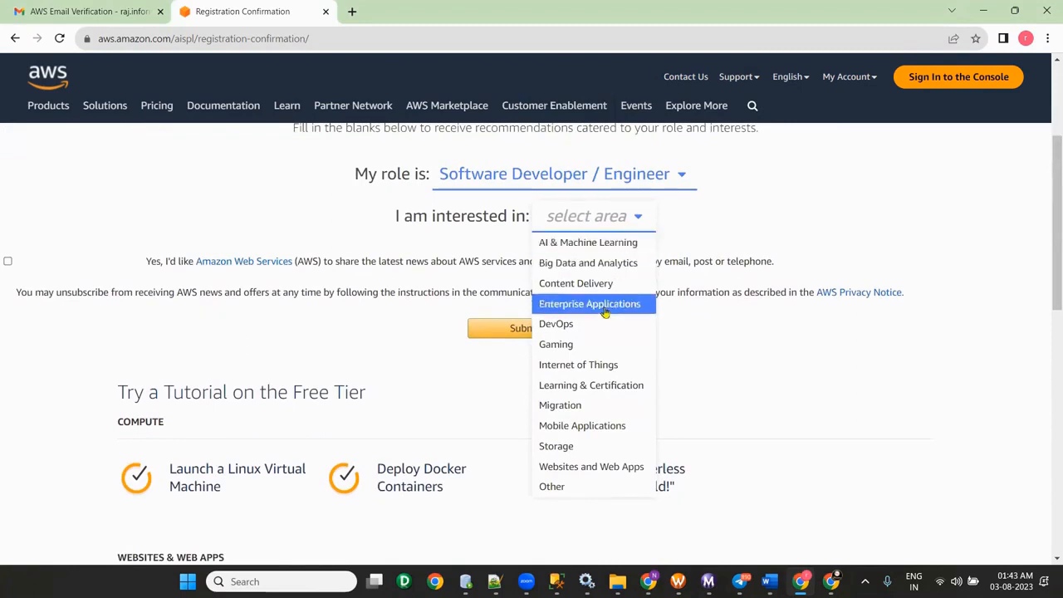
scroll(603, 303, down, 1)
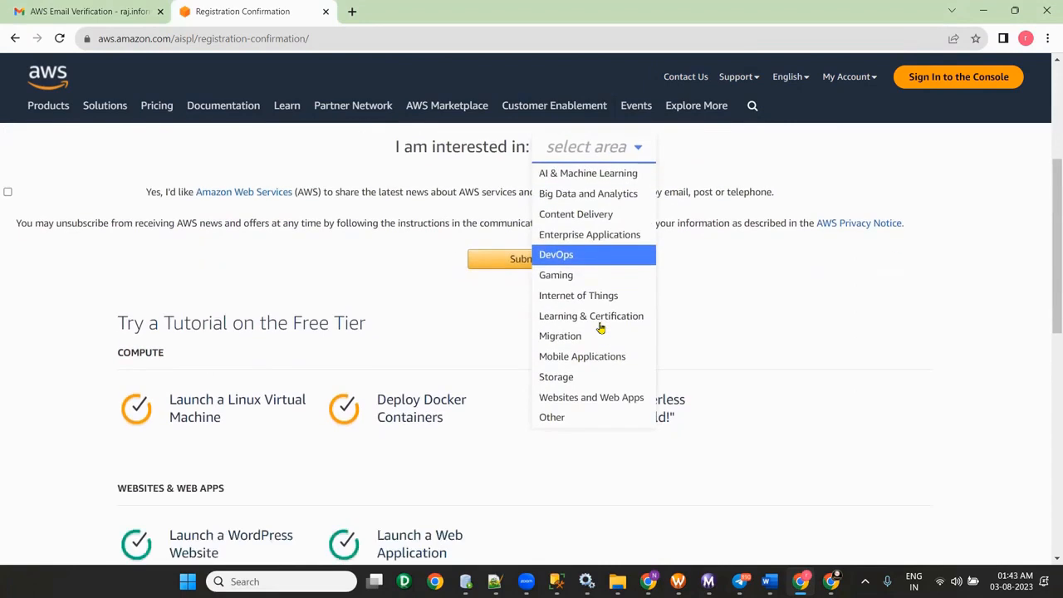
click(606, 196)
click(561, 270)
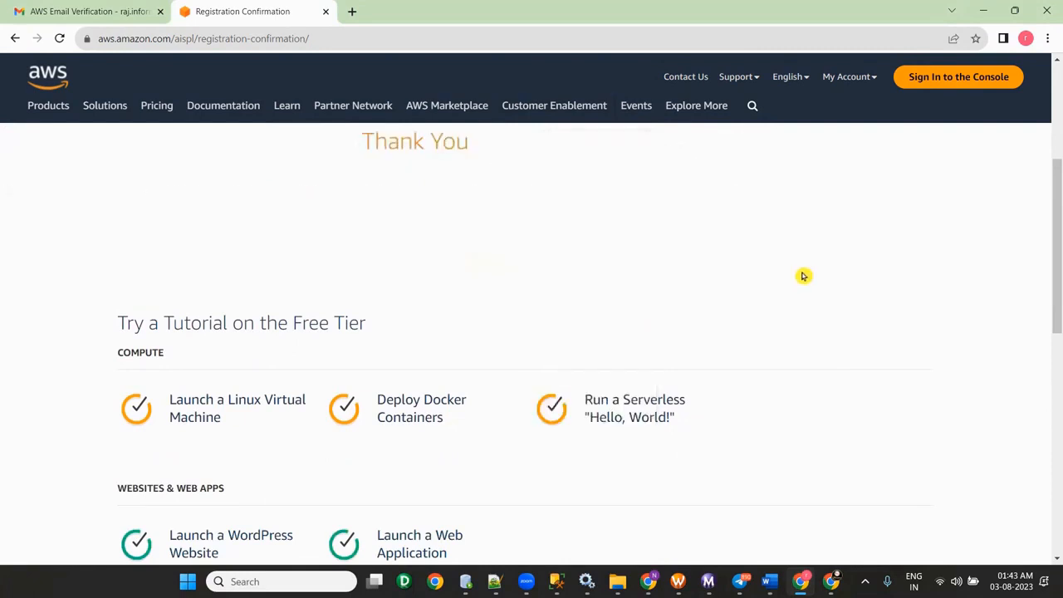
scroll(801, 277, up, 3)
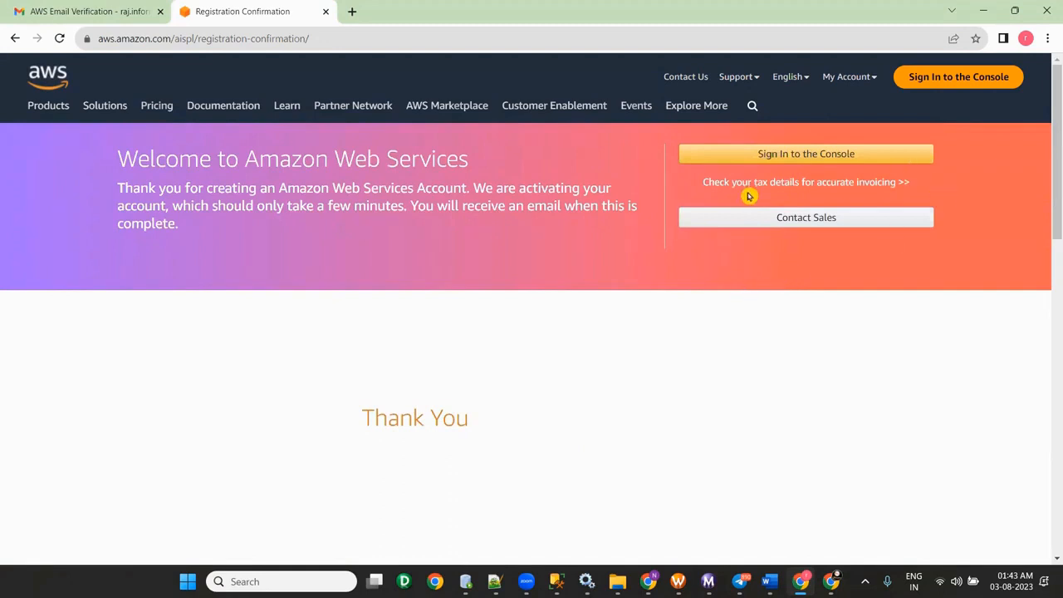
click(769, 581)
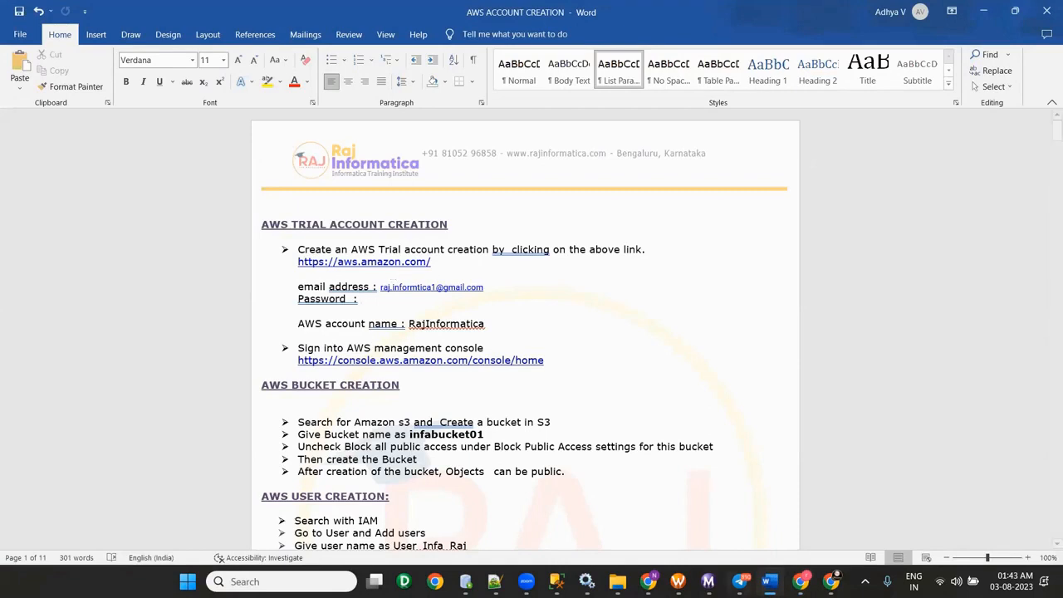
Open the Amazon Web Services welcome email from the Gmail inbox.
click(800, 582)
click(58, 8)
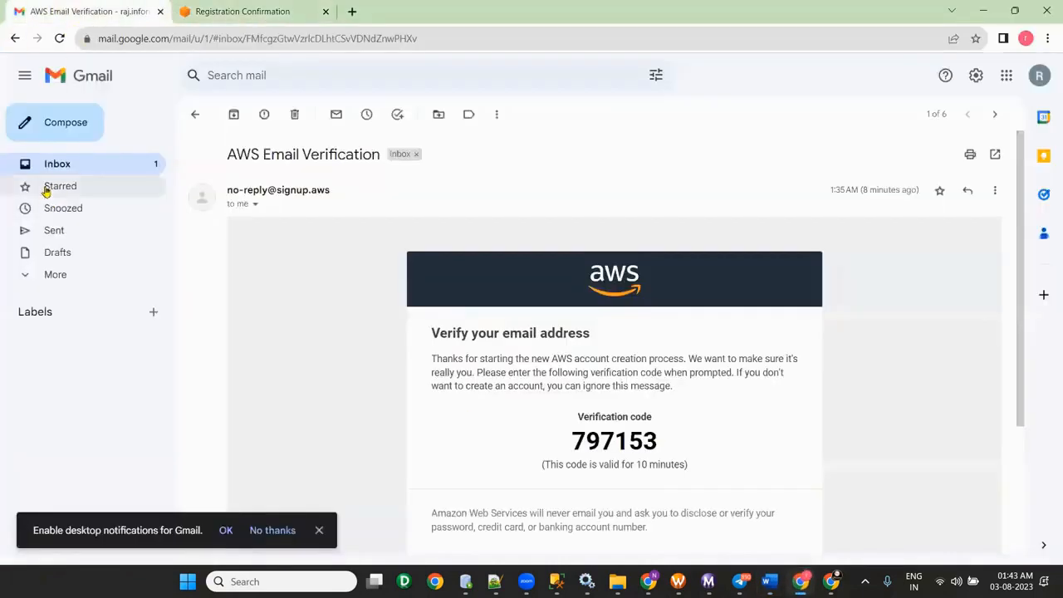
click(45, 169)
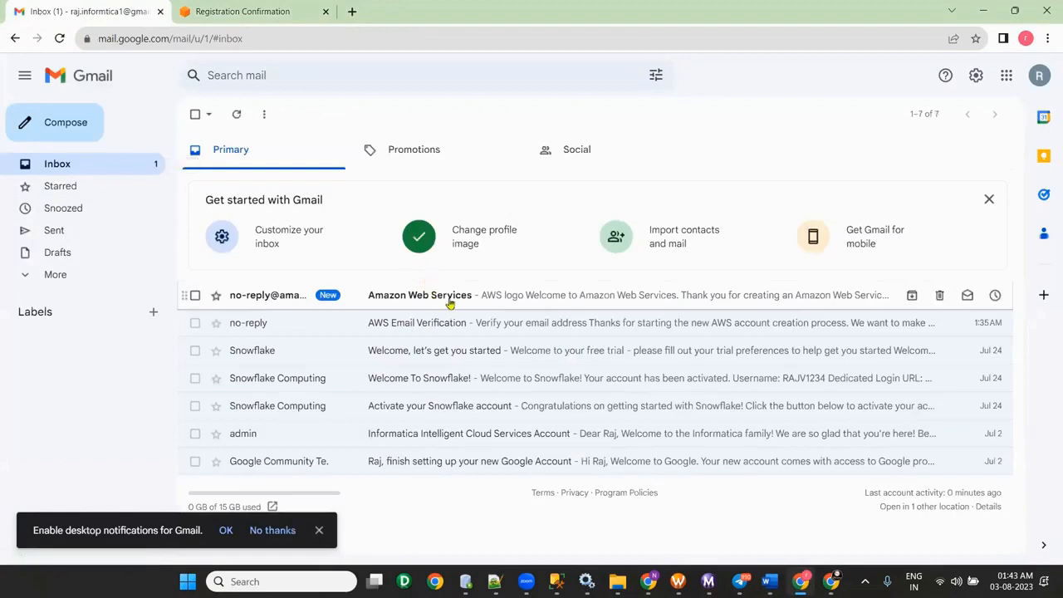
click(449, 301)
Highlight the 12 months free access sentence, then return to the AWS welcome page tab.
scroll(572, 199, down, 3)
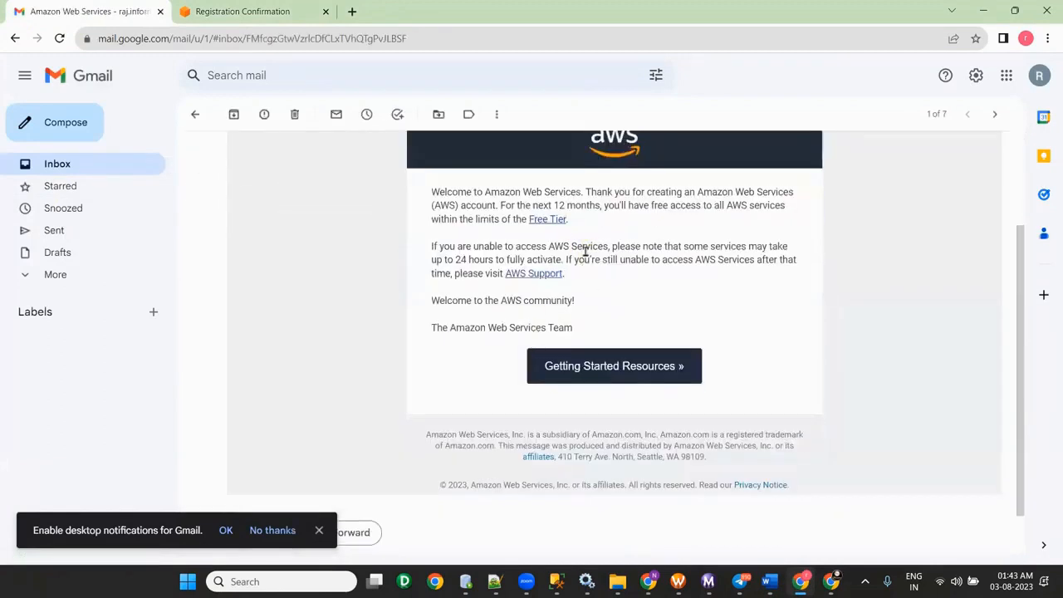
drag(501, 208, 591, 221)
click(630, 237)
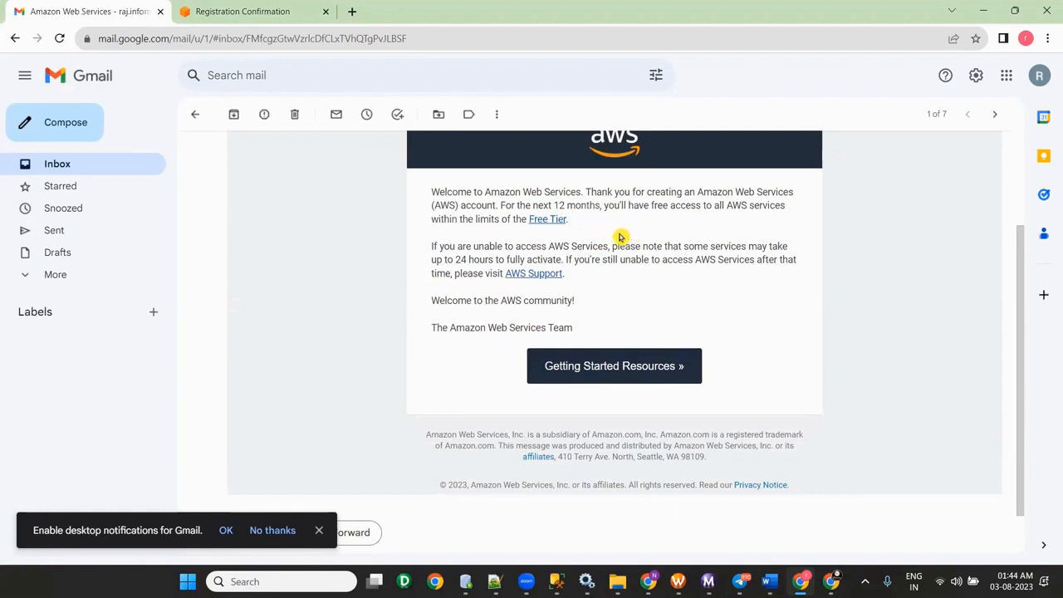
click(236, 11)
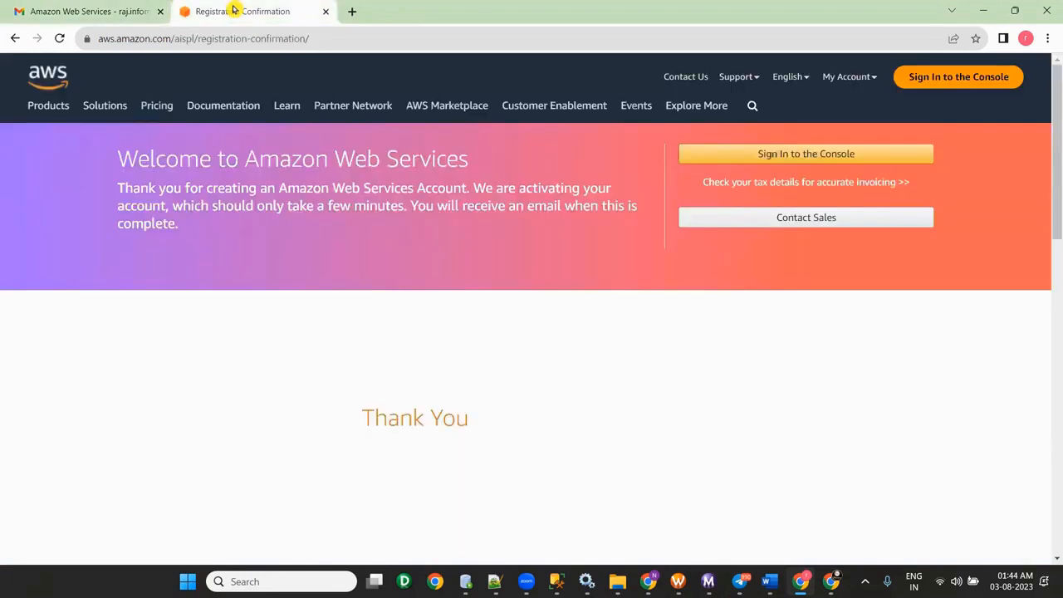
Go to the AWS console sign-in page from the welcome page.
click(931, 78)
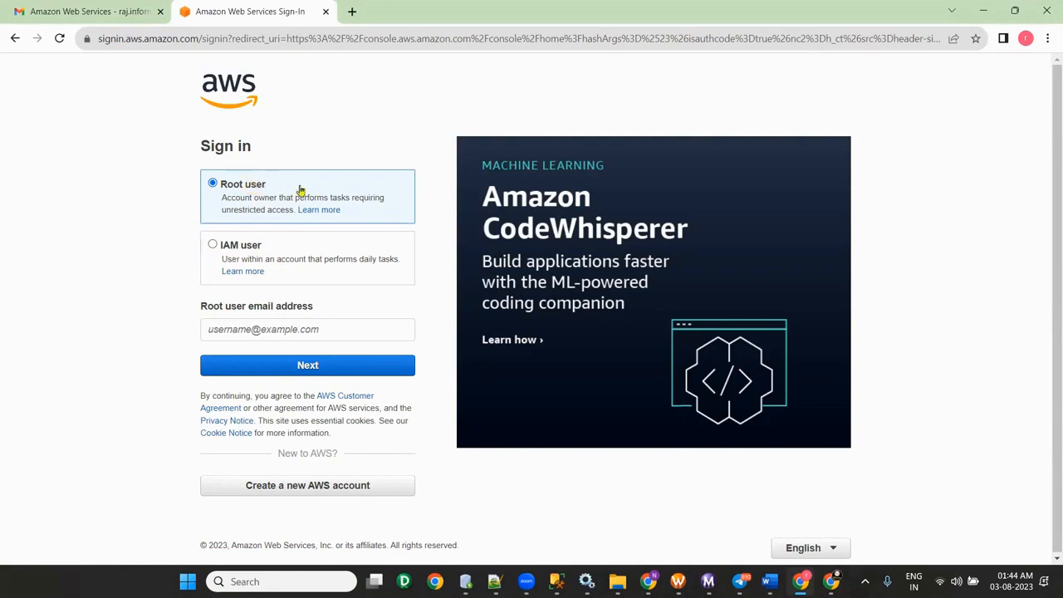
key(alt+Tab)
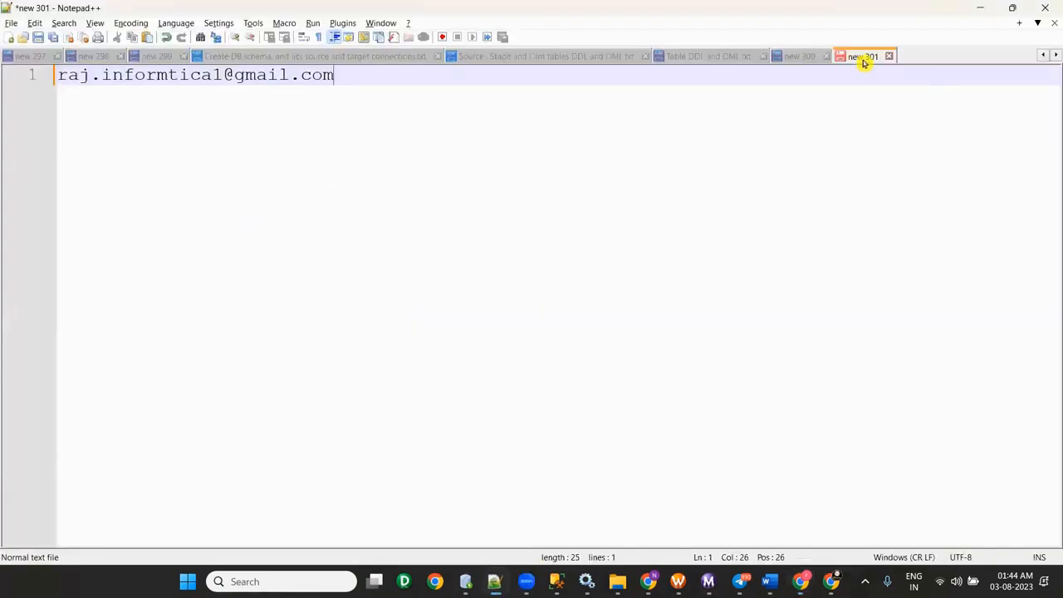
key(alt+Tab)
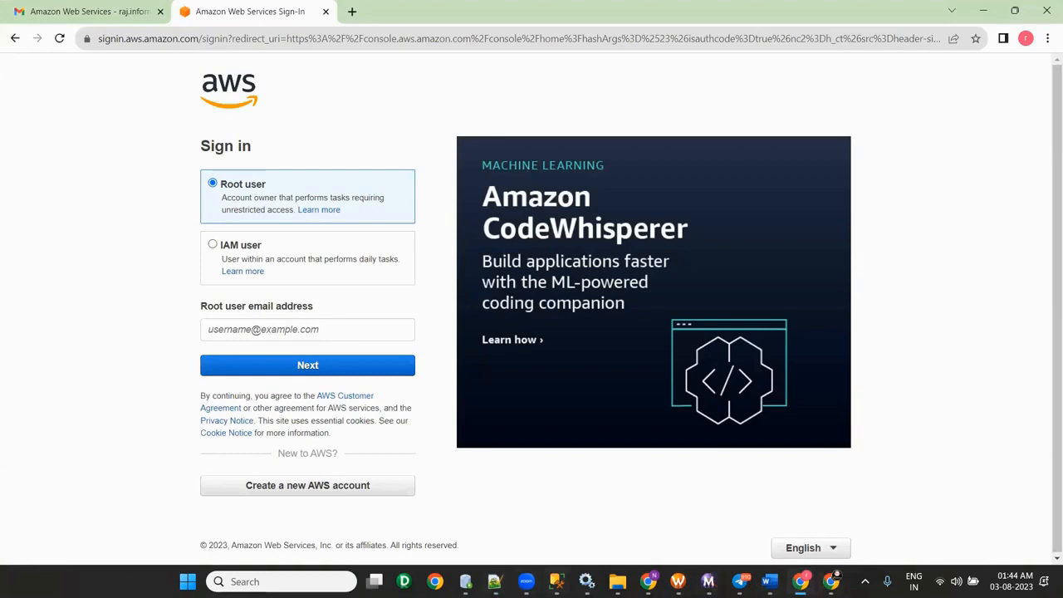
Copy the account email from the Word notes into Root user email address and continue.
click(769, 578)
drag(484, 287, 379, 288)
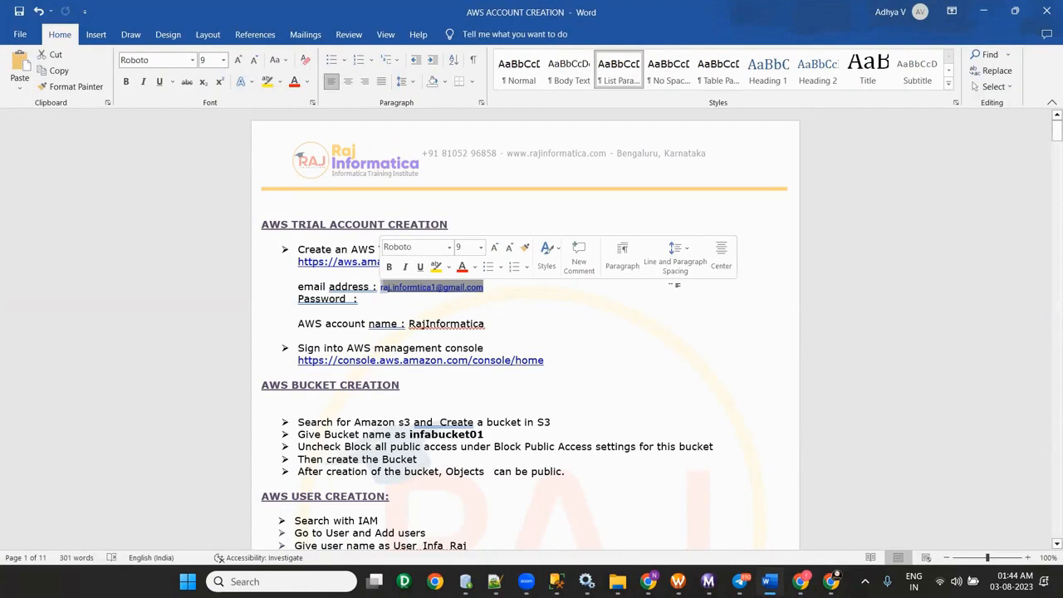
key(shift+Left)
key(shift+Left)
key(ctrl+c)
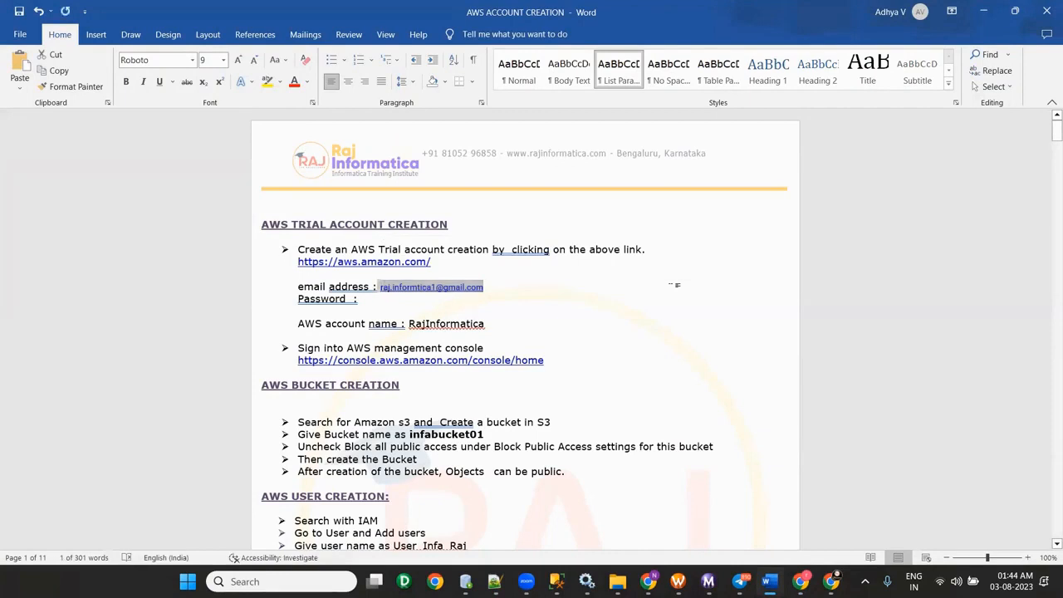
click(982, 11)
click(227, 331)
key(ctrl+v)
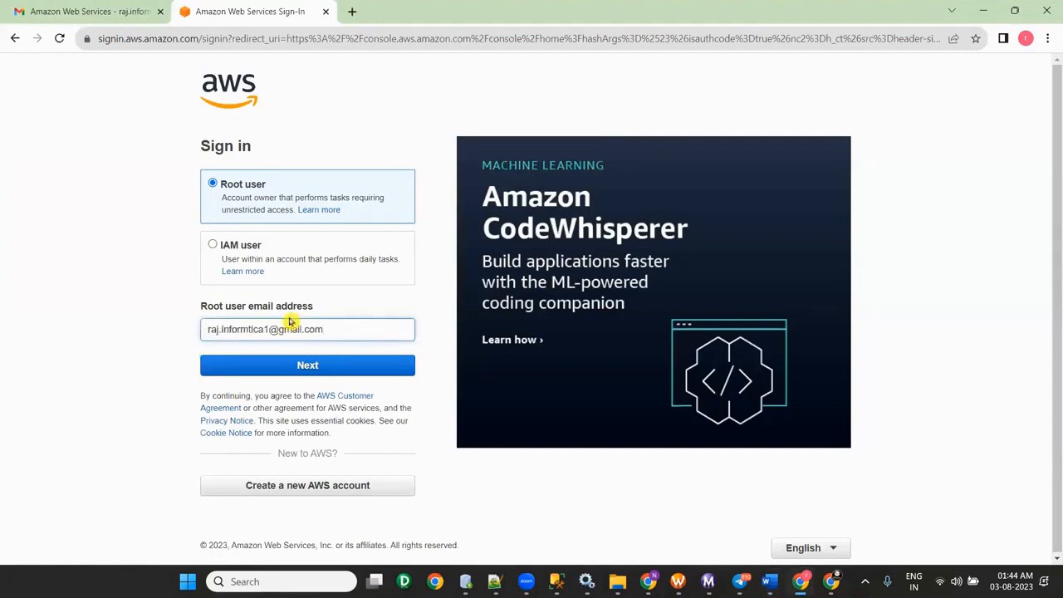
click(308, 365)
Enter the root user account password and sign in to the console.
click(382, 227)
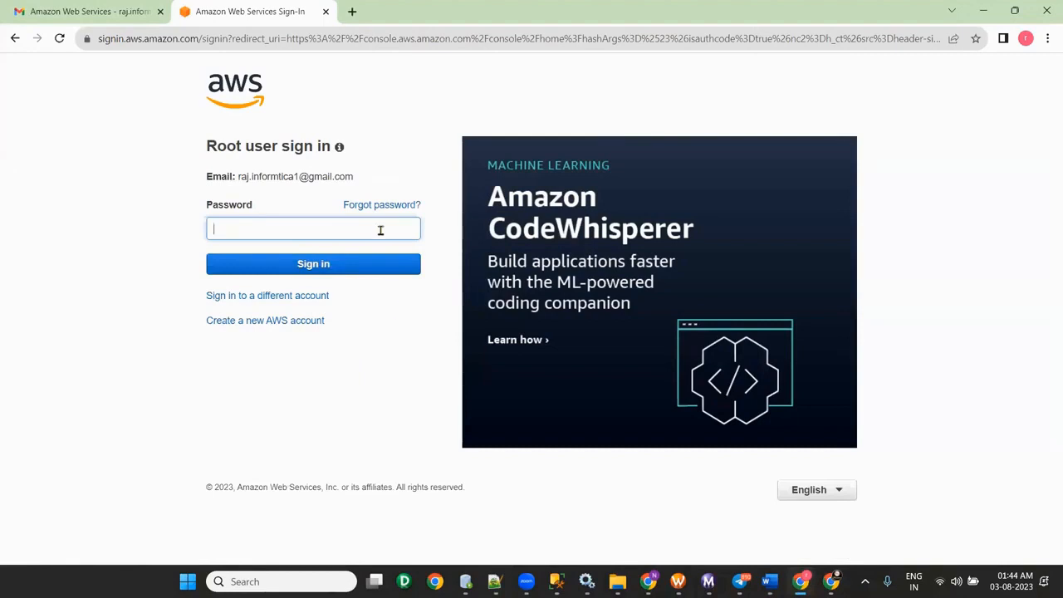
text(•••••••••)
right_click(648, 581)
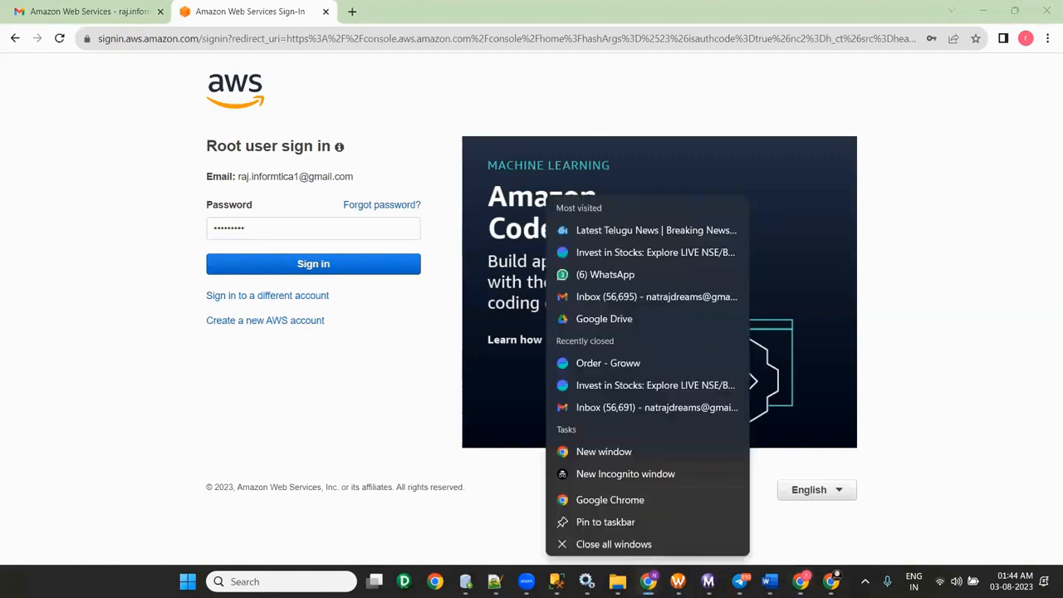
click(636, 554)
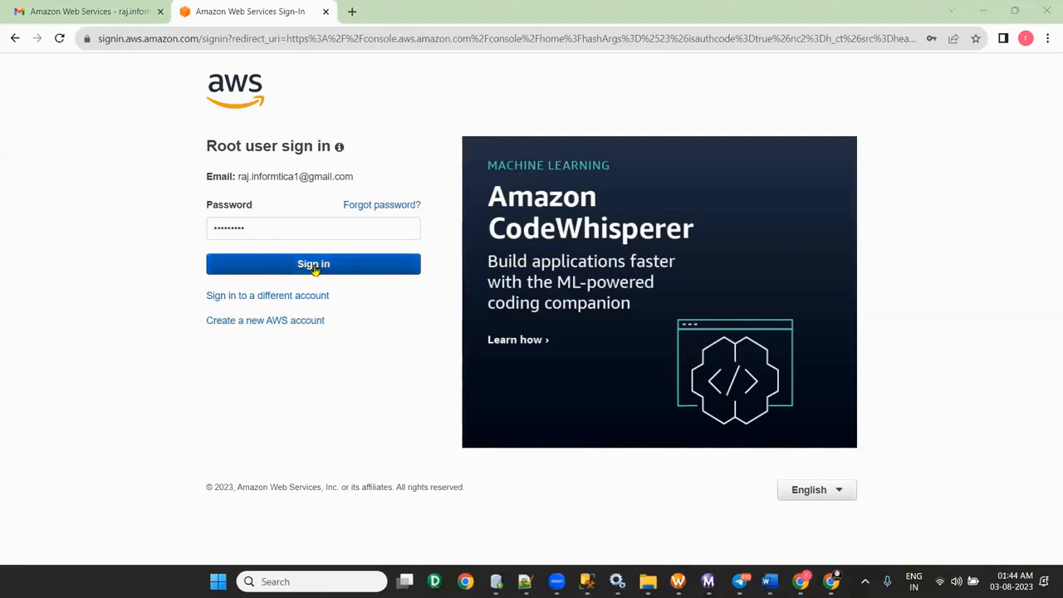
click(314, 266)
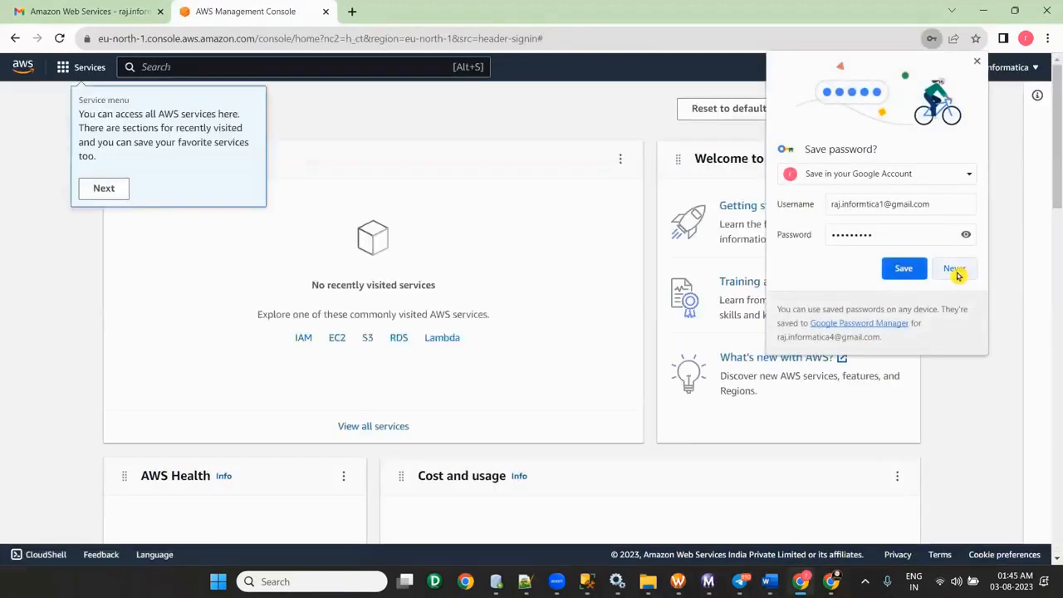
Save the password in Chrome and dismiss the Console Home tour tips.
click(913, 268)
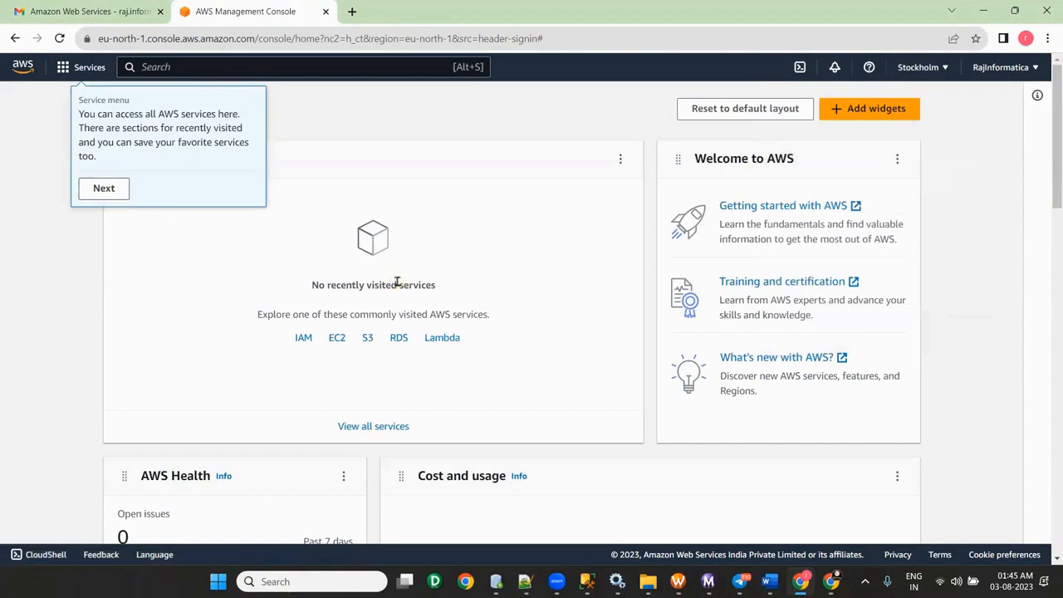
scroll(396, 285, down, 3)
scroll(202, 232, up, 3)
click(103, 187)
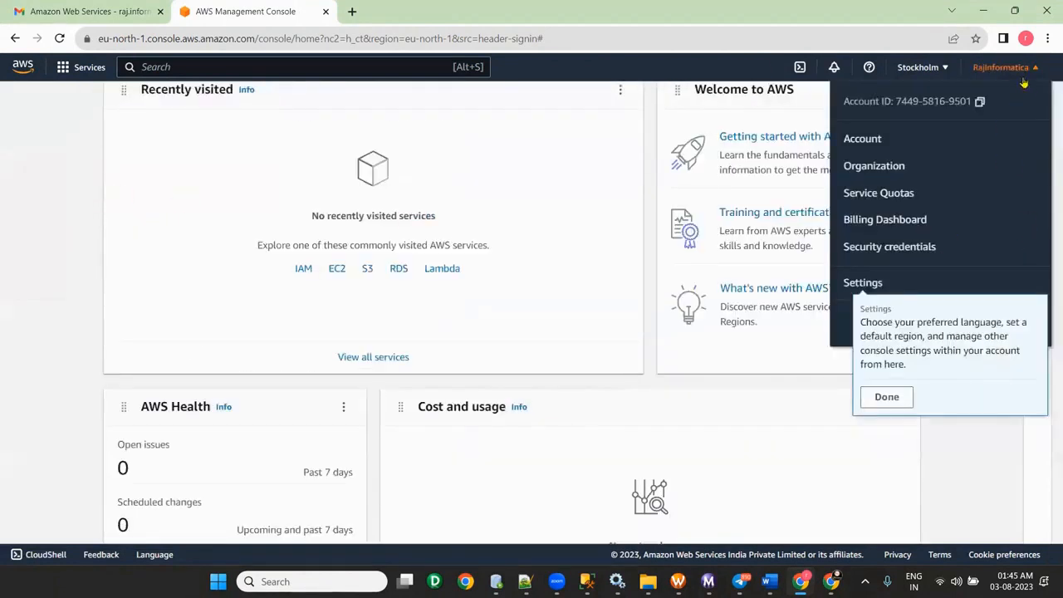
click(886, 397)
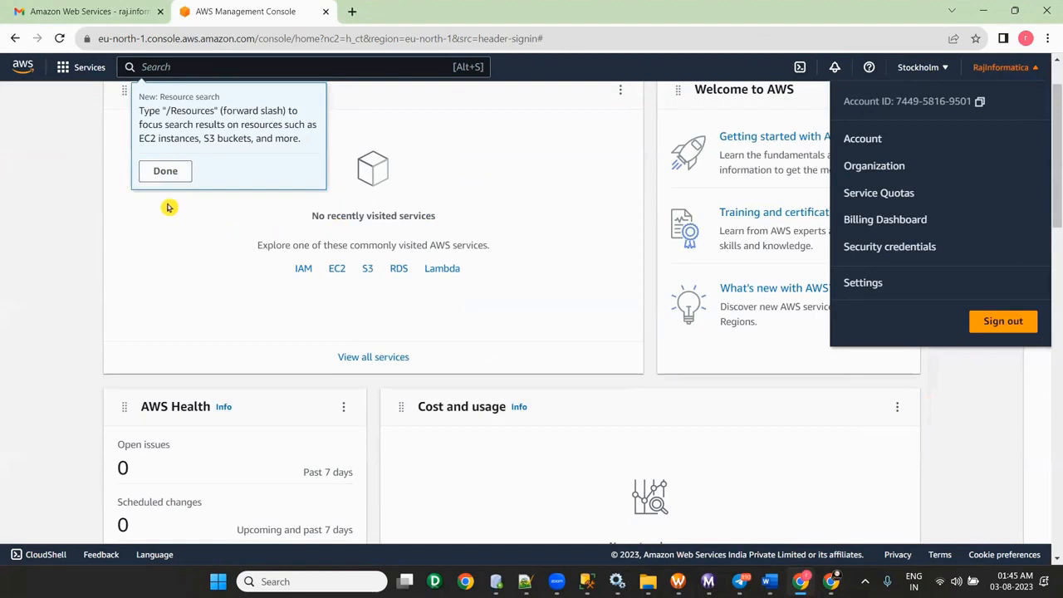
click(165, 171)
click(875, 183)
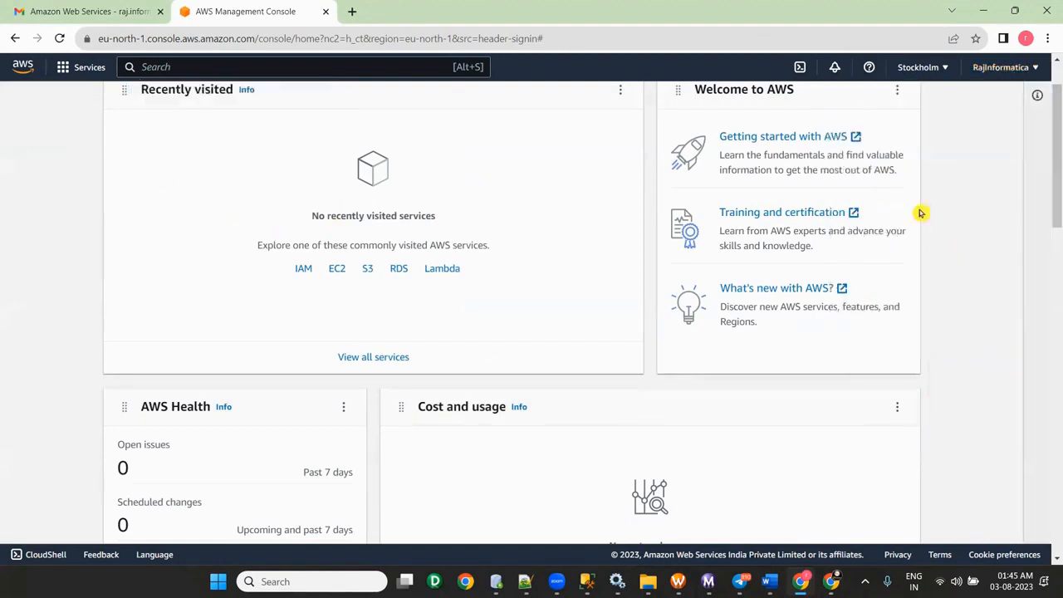
scroll(864, 325, up, 1)
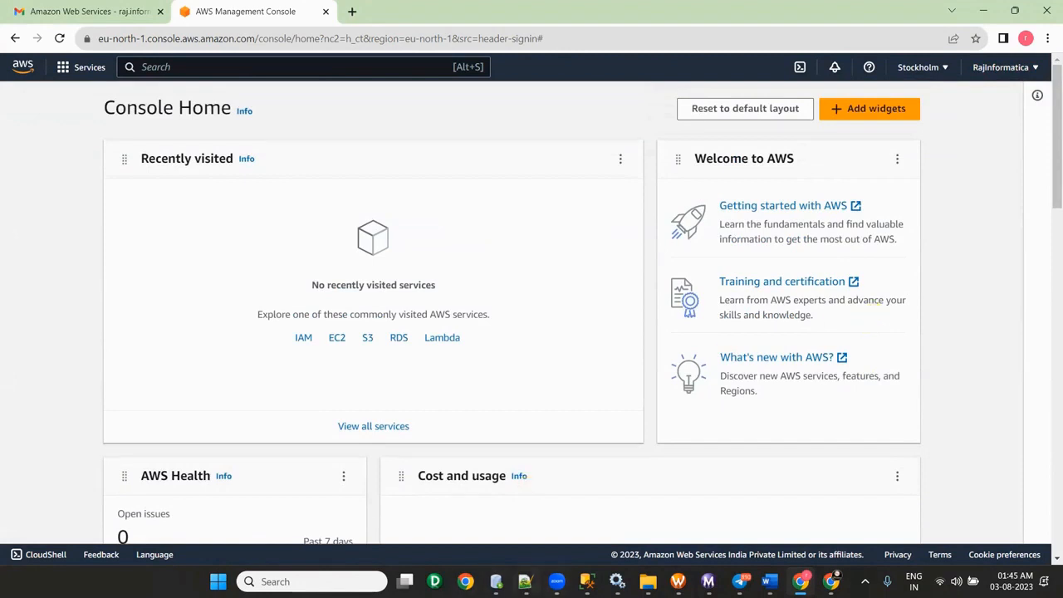
Bring the AWS ACCOUNT CREATION Word notes forward and scroll to AWS BUCKET CREATION.
mouse_move(556, 581)
mouse_move(616, 581)
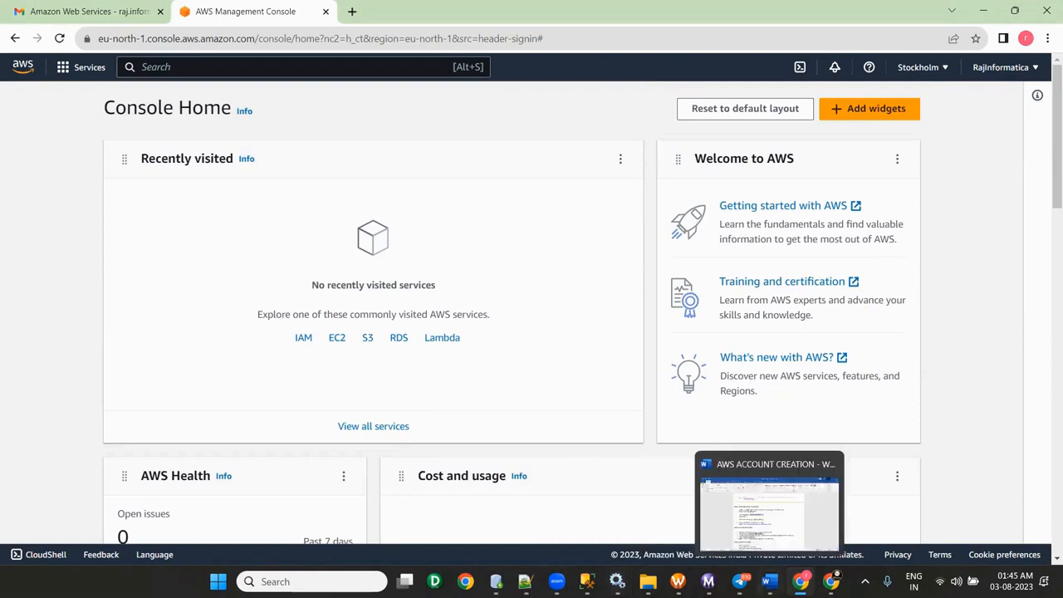
click(804, 483)
scroll(596, 339, down, 5)
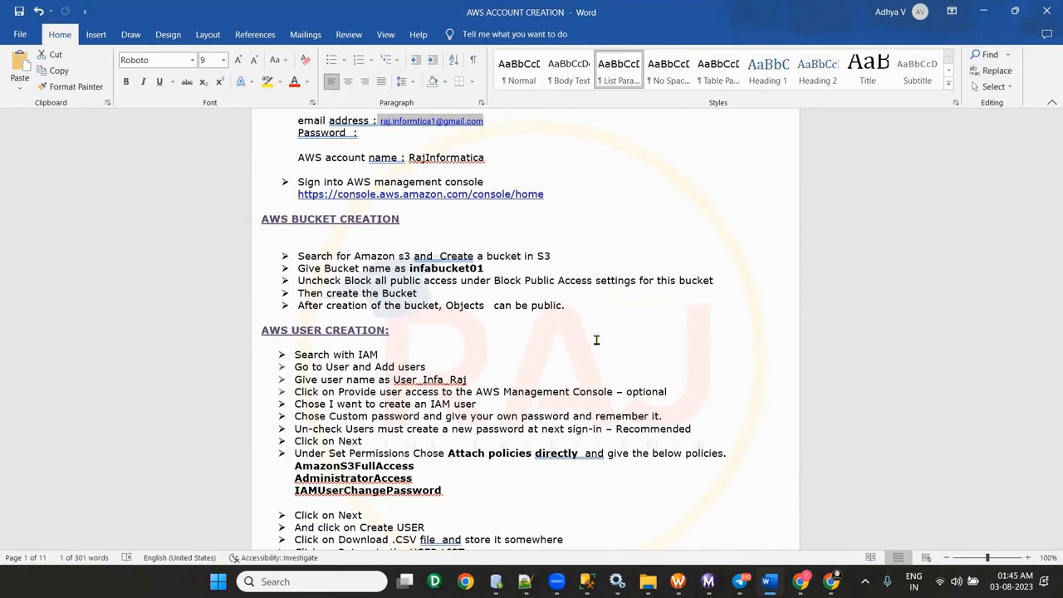
Launch Paint from the Run box with mspaint, retrying after the misspelled 'msapint' error.
text(msapint)
key(Return)
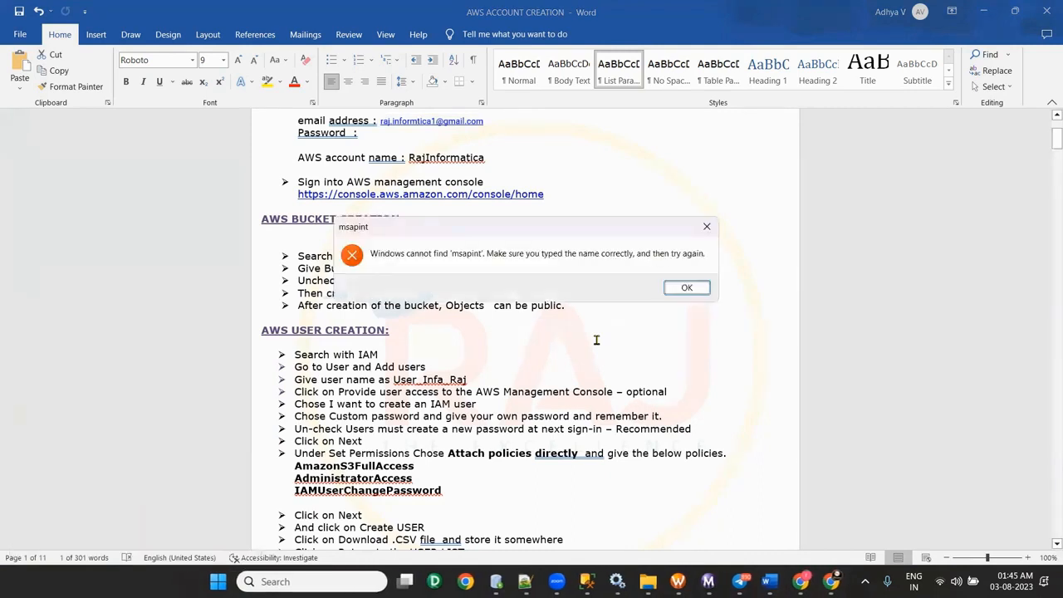
click(686, 287)
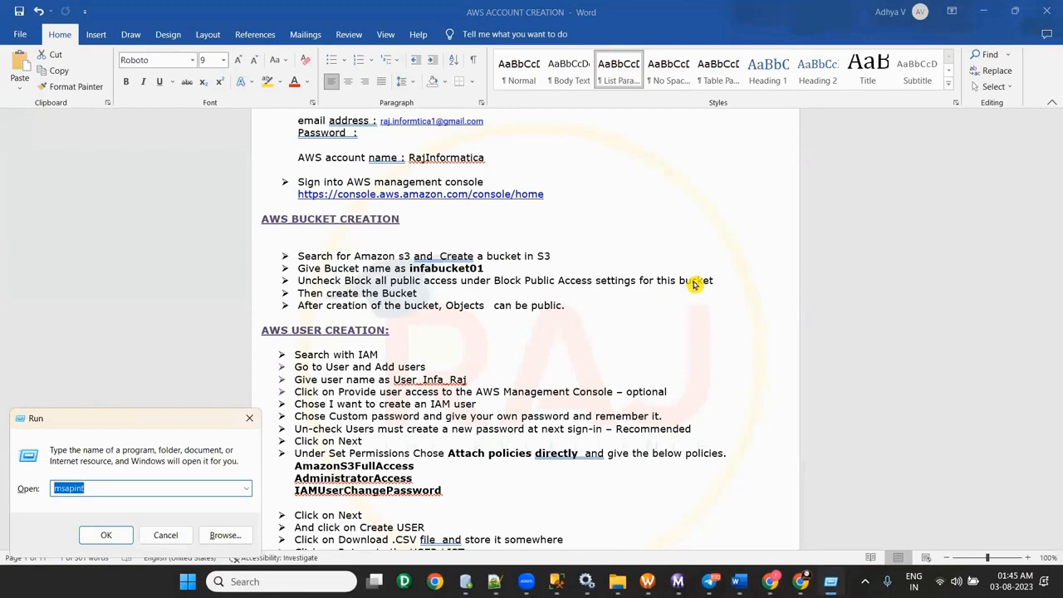
text(mspaint)
key(Return)
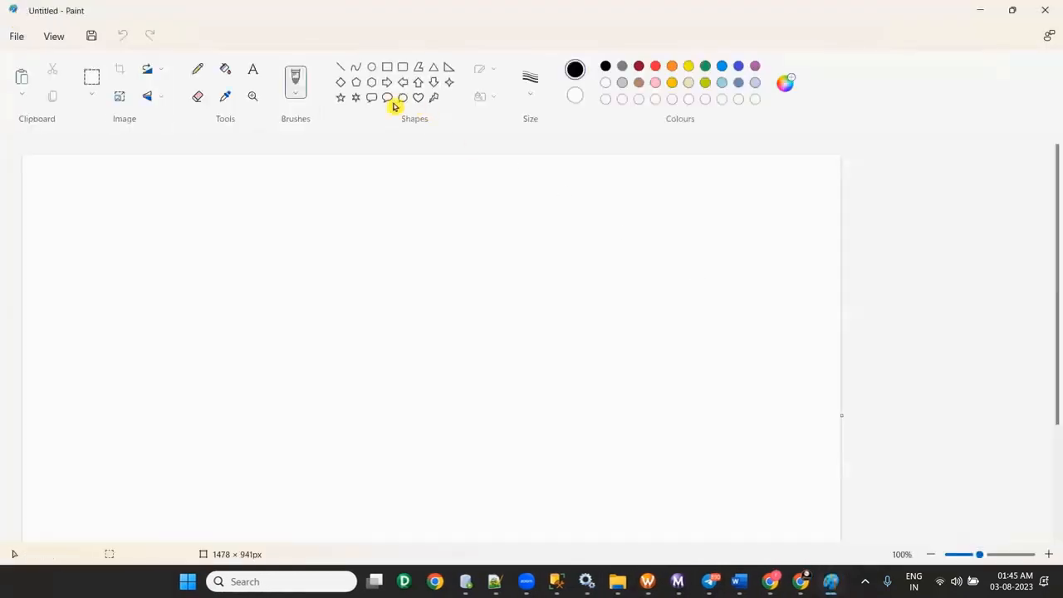
Draw three hexagons across the canvas: left, middle, and a taller one on the right.
click(371, 82)
drag(62, 233, 260, 426)
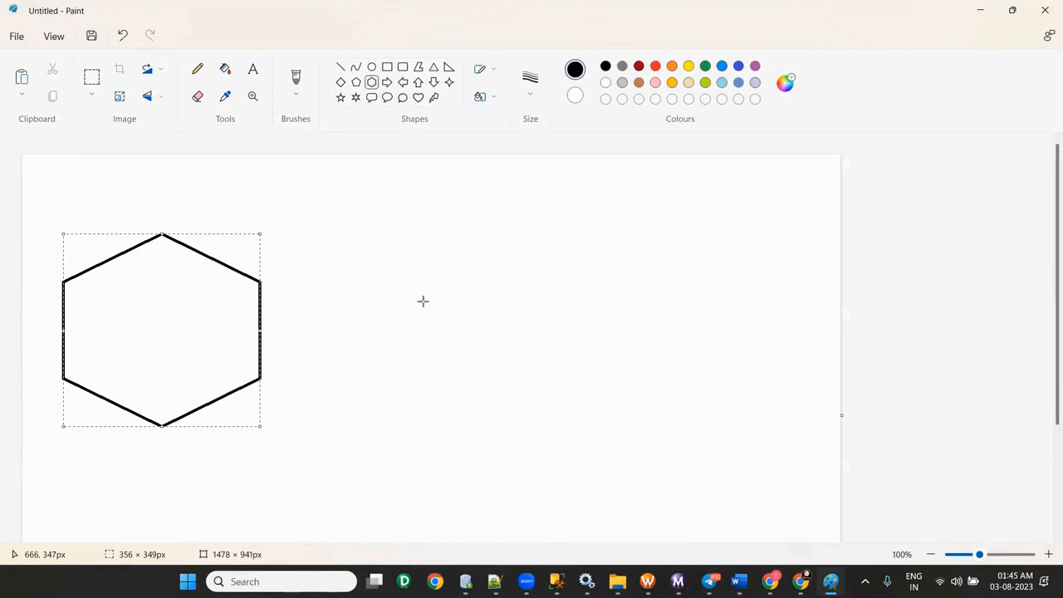
drag(376, 239, 579, 451)
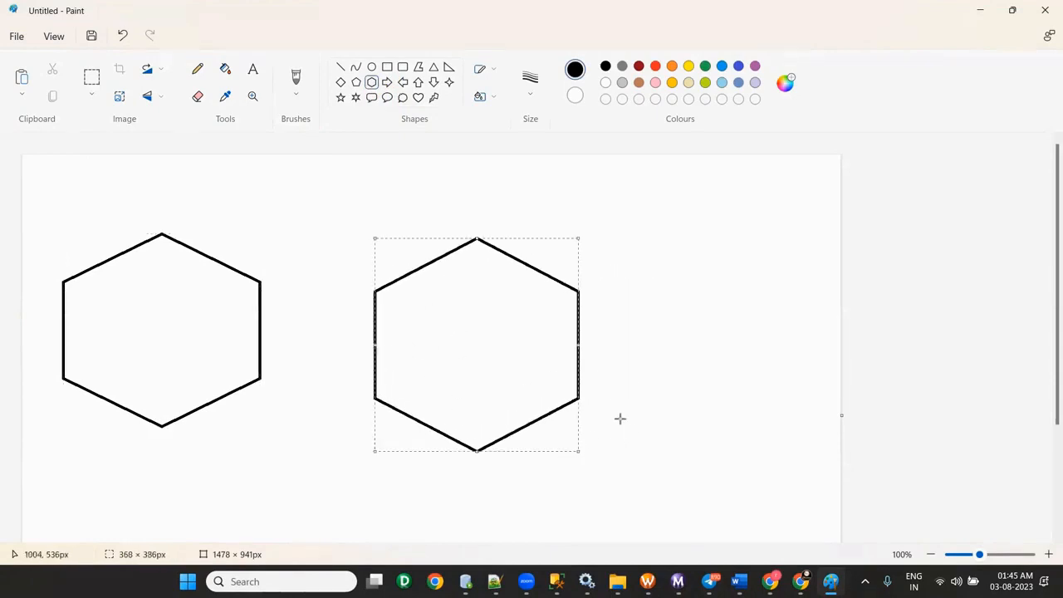
drag(682, 223, 826, 455)
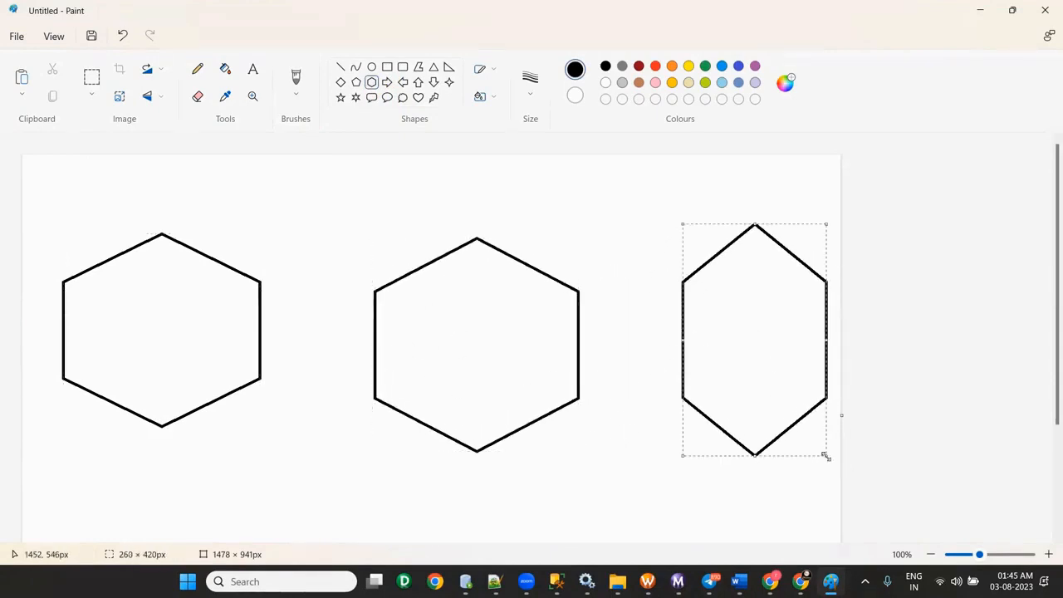
Draw three rectangles inside each hexagon: upper left, upper right and bottom.
click(387, 66)
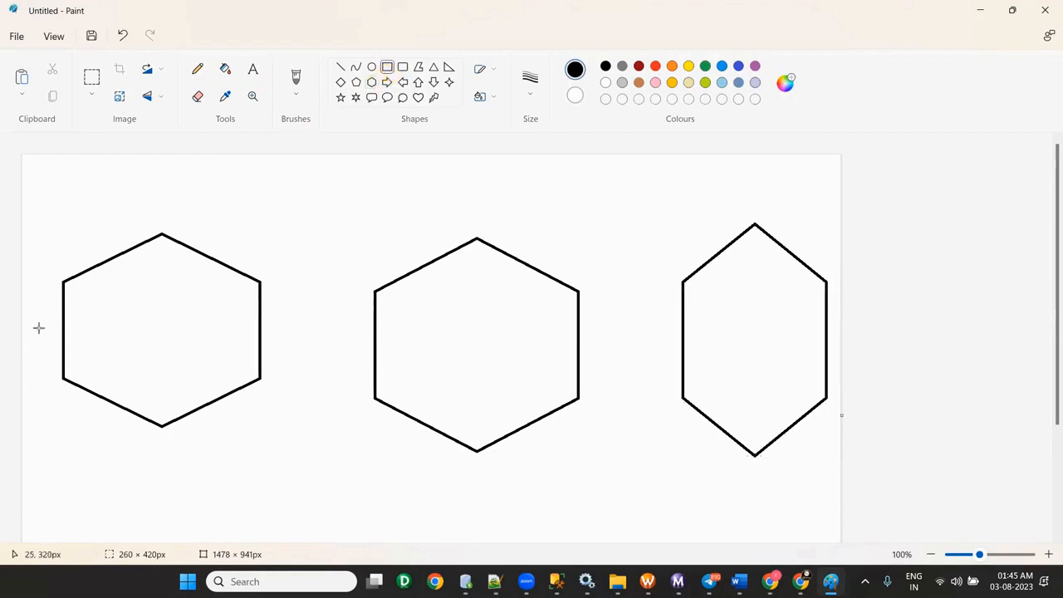
drag(77, 286, 139, 336)
drag(181, 274, 231, 336)
drag(123, 348, 197, 395)
drag(399, 297, 454, 364)
drag(489, 286, 545, 343)
drag(441, 376, 512, 425)
drag(694, 294, 744, 358)
drag(771, 282, 809, 327)
drag(742, 370, 789, 417)
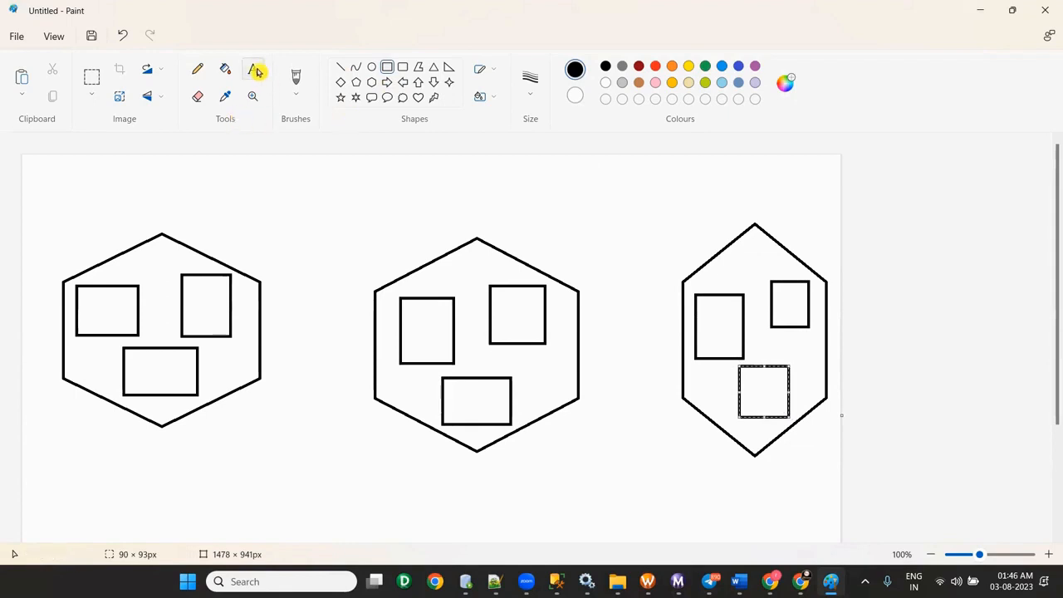
click(388, 71)
Nest smaller rectangles inside each hexagon's boxes, undoing one misplaced box.
drag(89, 290, 113, 316)
key(ctrl+z)
drag(195, 290, 211, 327)
drag(145, 363, 179, 381)
drag(417, 304, 431, 353)
mouse_move(500, 301)
mouse_down()
mouse_move(531, 313)
mouse_move(520, 328)
mouse_up()
mouse_move(457, 384)
mouse_down()
mouse_move(498, 400)
mouse_move(488, 418)
mouse_up()
mouse_move(704, 306)
mouse_down()
mouse_move(724, 326)
mouse_move(728, 356)
mouse_up()
mouse_move(779, 286)
mouse_down()
mouse_move(789, 332)
mouse_move(795, 308)
mouse_up()
mouse_move(746, 376)
mouse_down()
mouse_move(762, 400)
mouse_move(771, 380)
mouse_move(758, 371)
mouse_up()
click(813, 360)
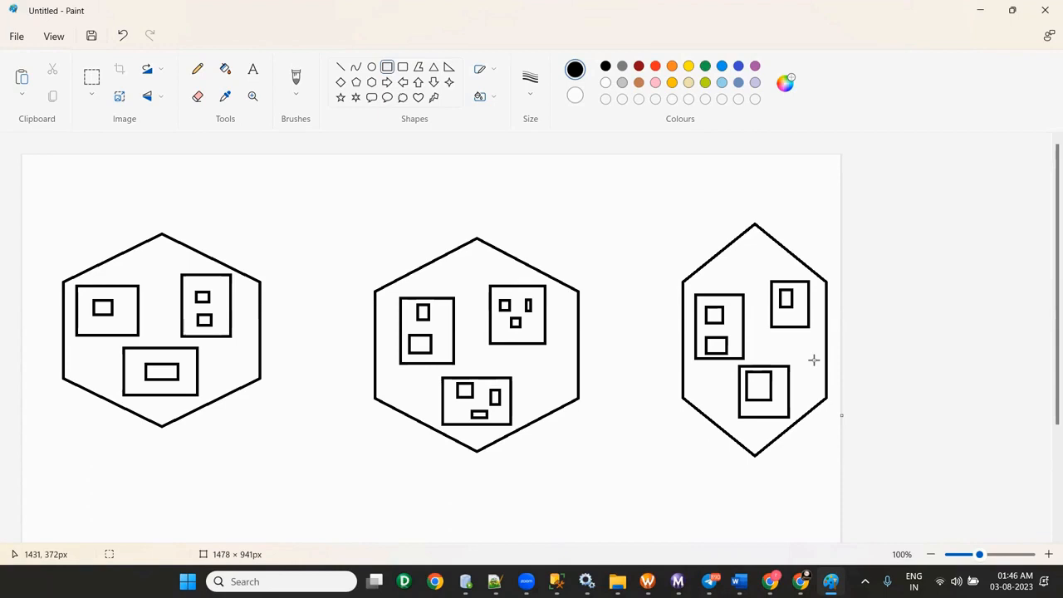
key(super+r)
text(mpaint)
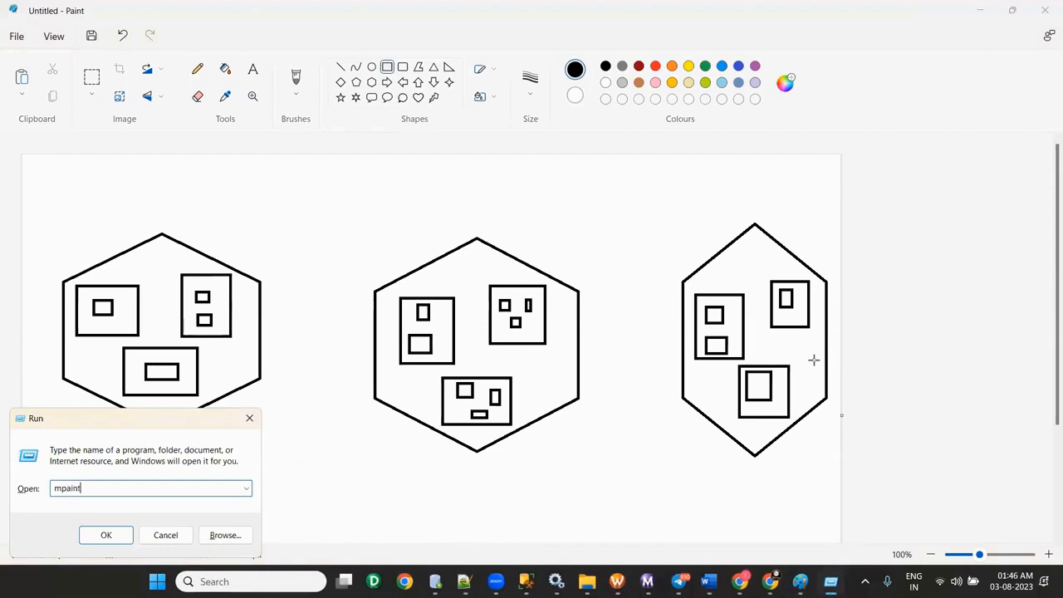
key(BackSpace)
key(BackSpace)
key(BackSpace)
text(spaint)
key(Return)
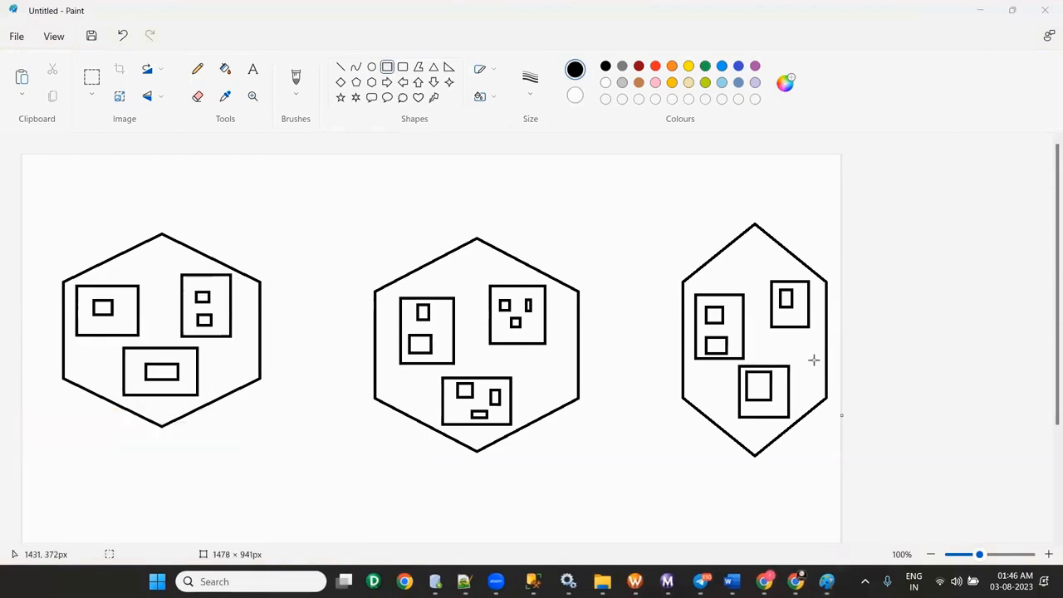
click(387, 67)
drag(60, 223, 225, 402)
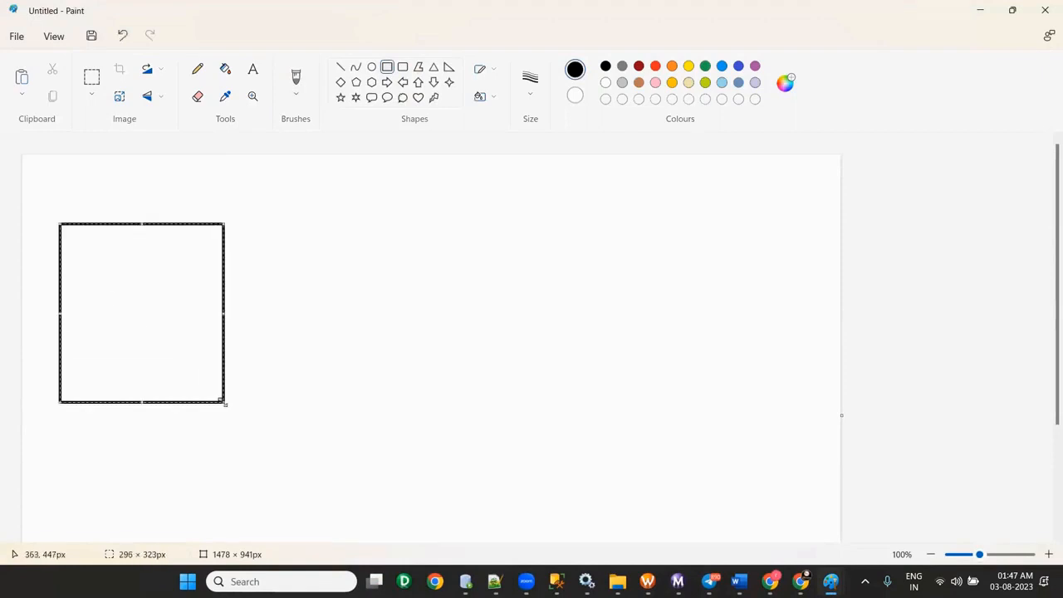
click(374, 287)
drag(599, 217, 806, 402)
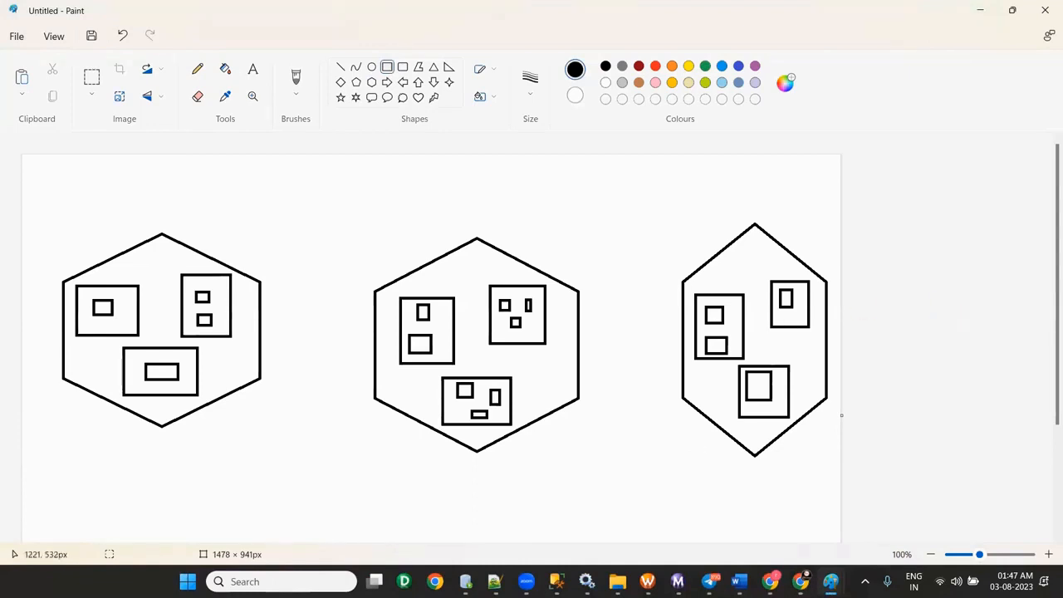
Back in the AWS console, search for s3 and star S3 as a favourite service.
mouse_move(770, 581)
click(810, 498)
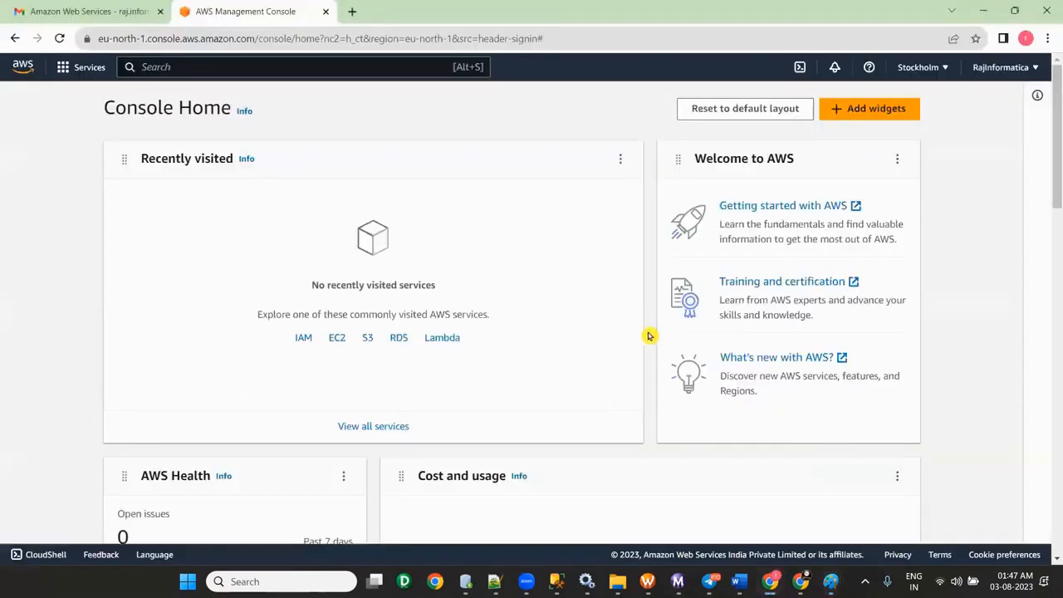
scroll(605, 382, down, 5)
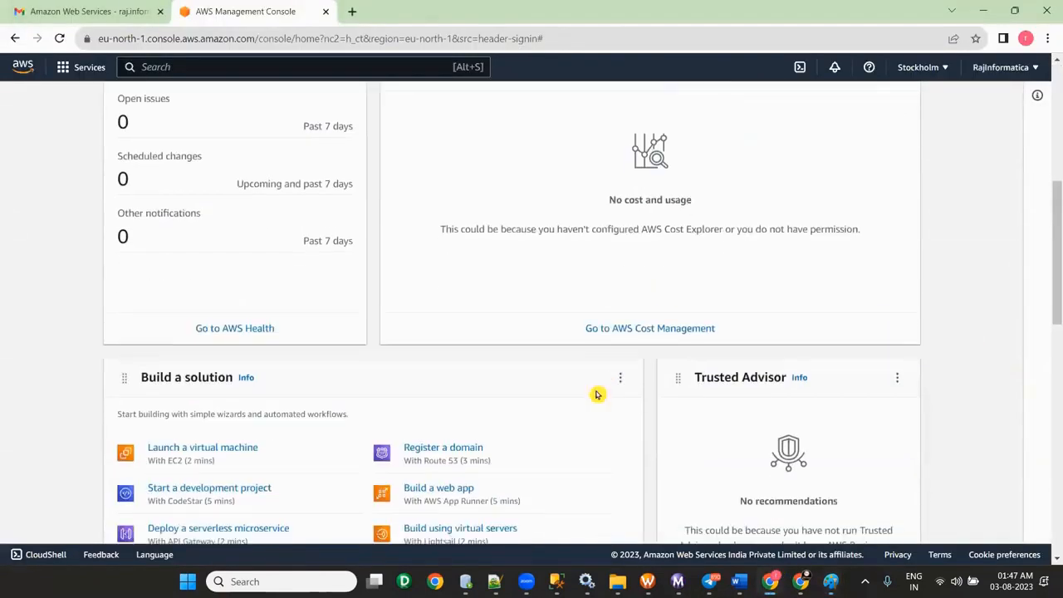
scroll(596, 394, up, 5)
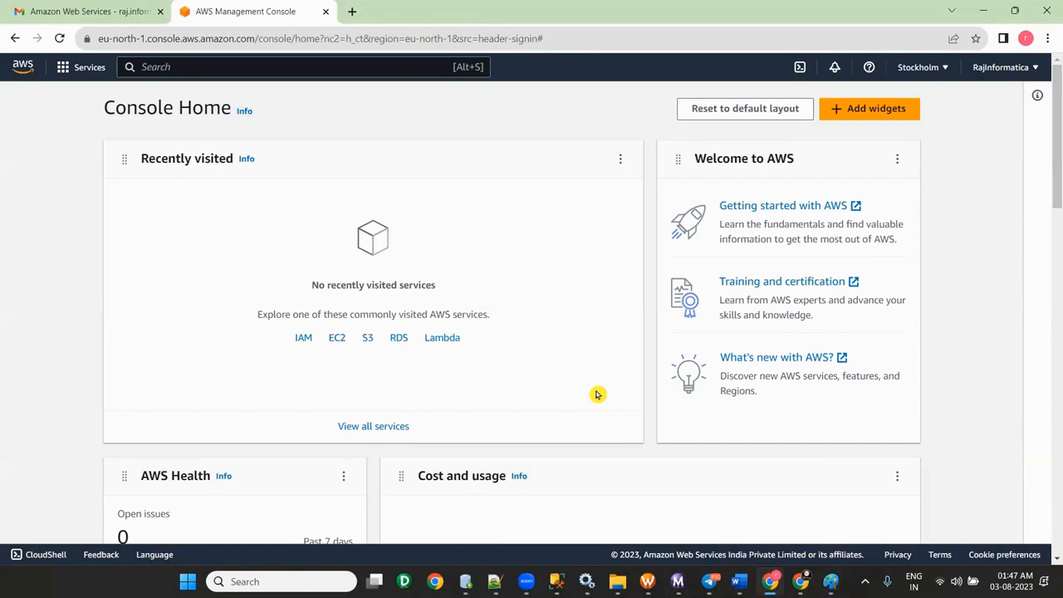
click(230, 67)
text(s3)
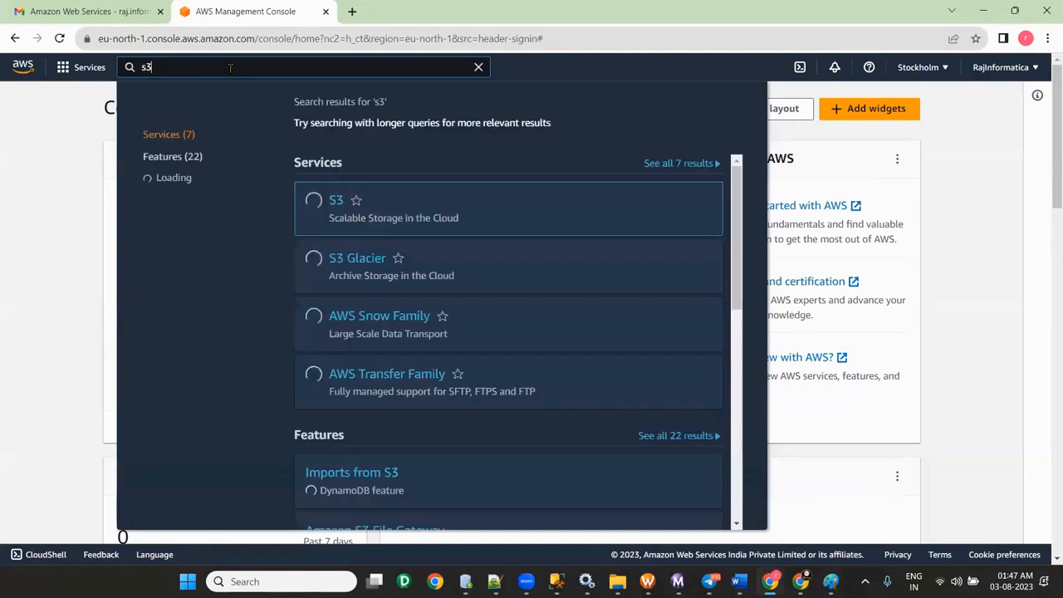
mouse_move(332, 209)
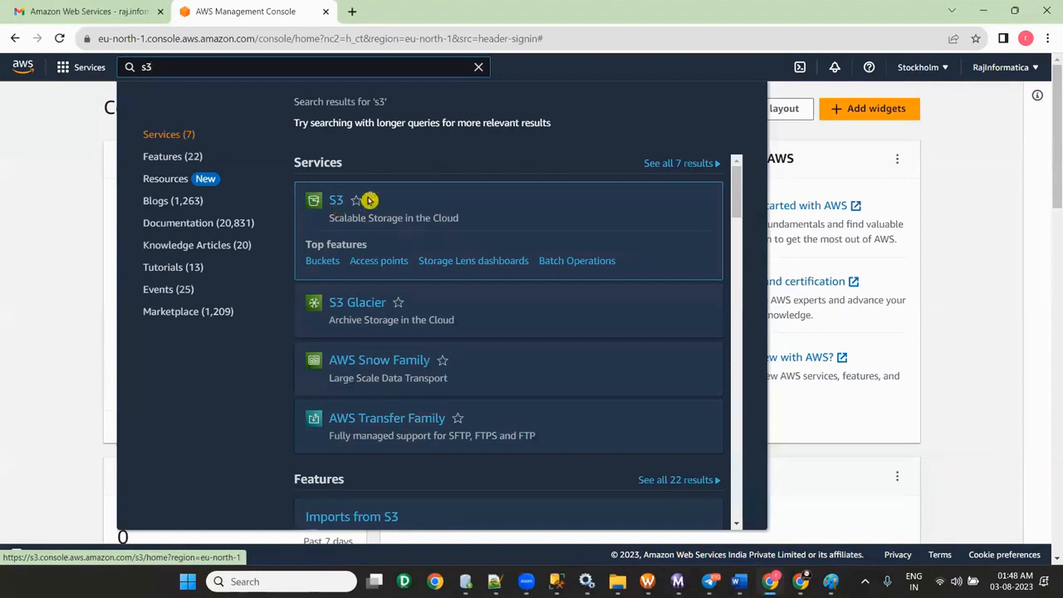
click(355, 200)
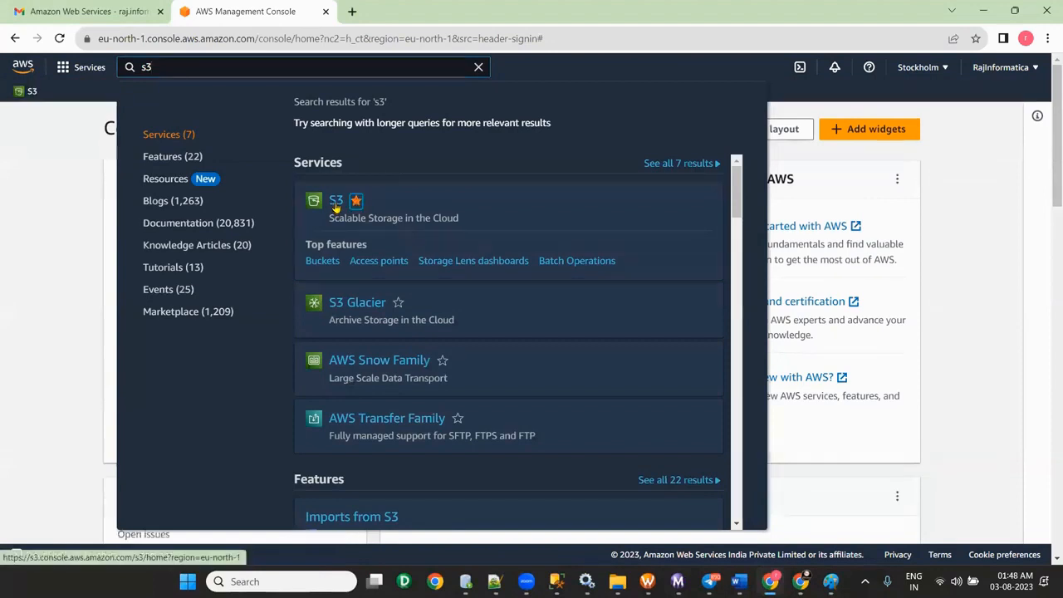
Open the Amazon S3 service from the s3 search results.
click(35, 282)
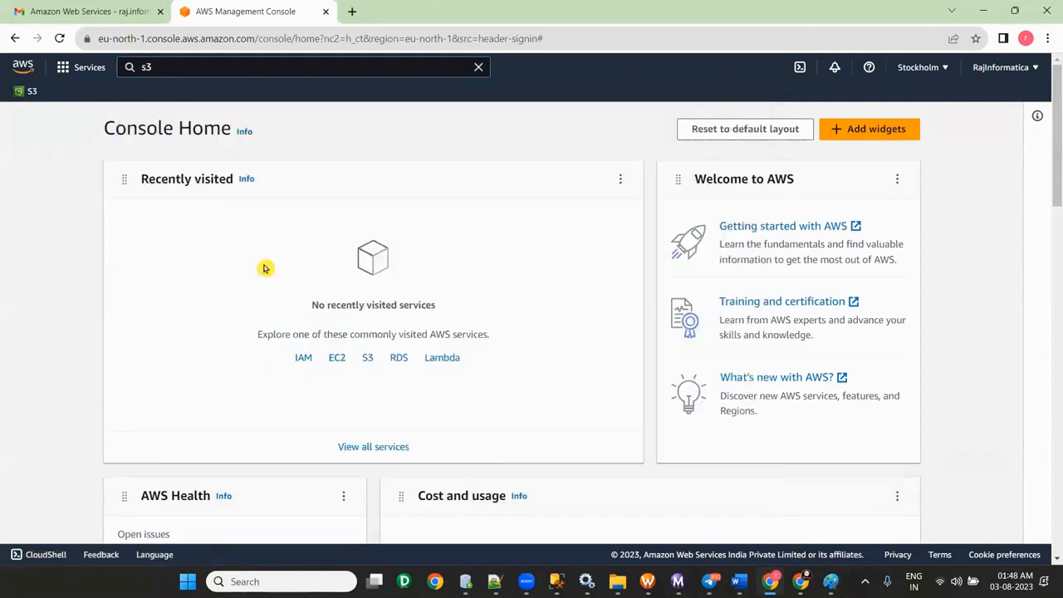
click(187, 68)
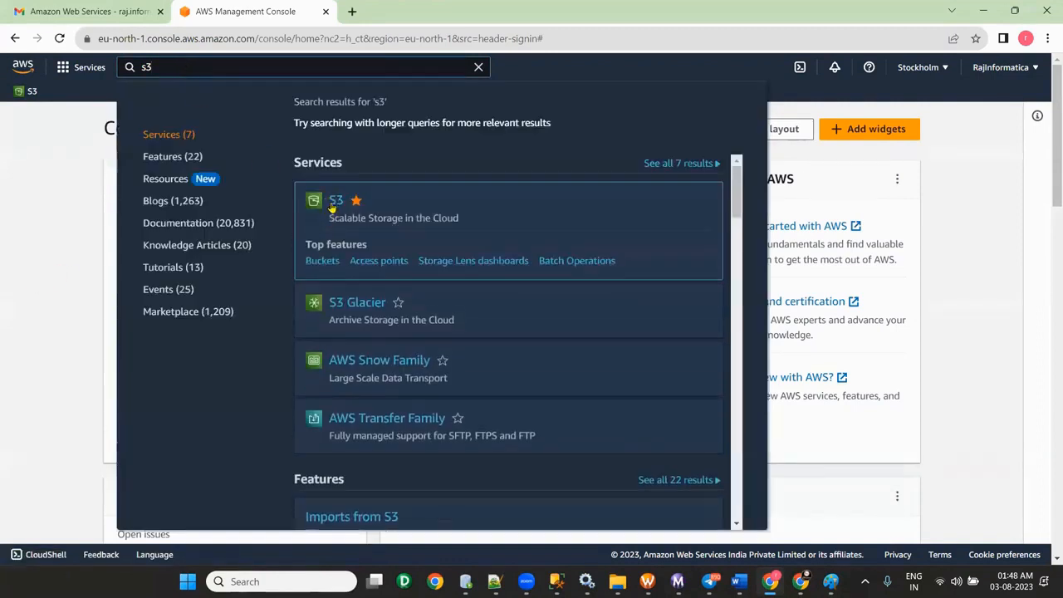
click(335, 202)
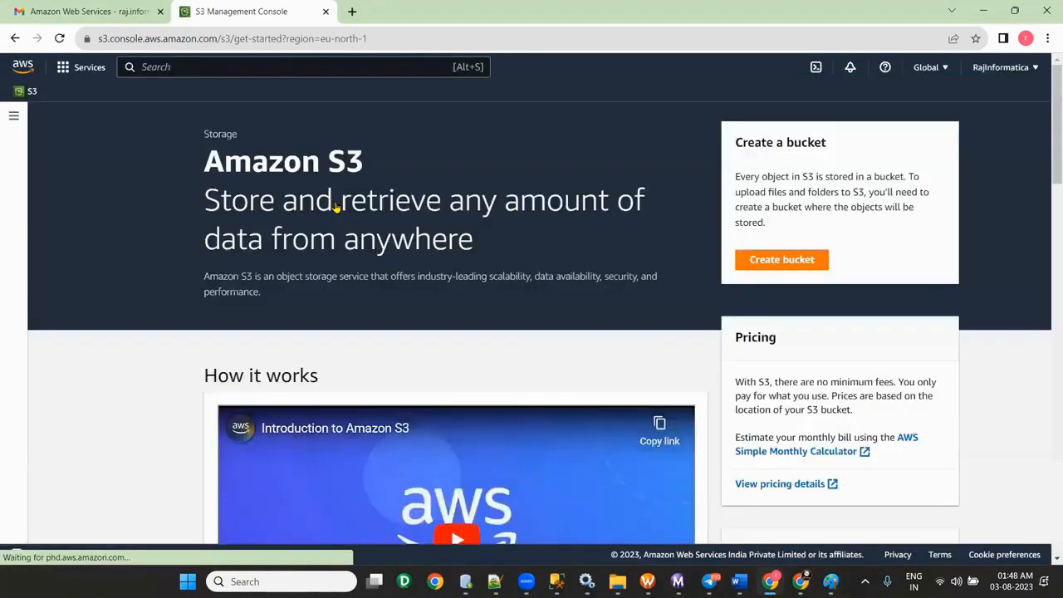
click(279, 71)
text(s)
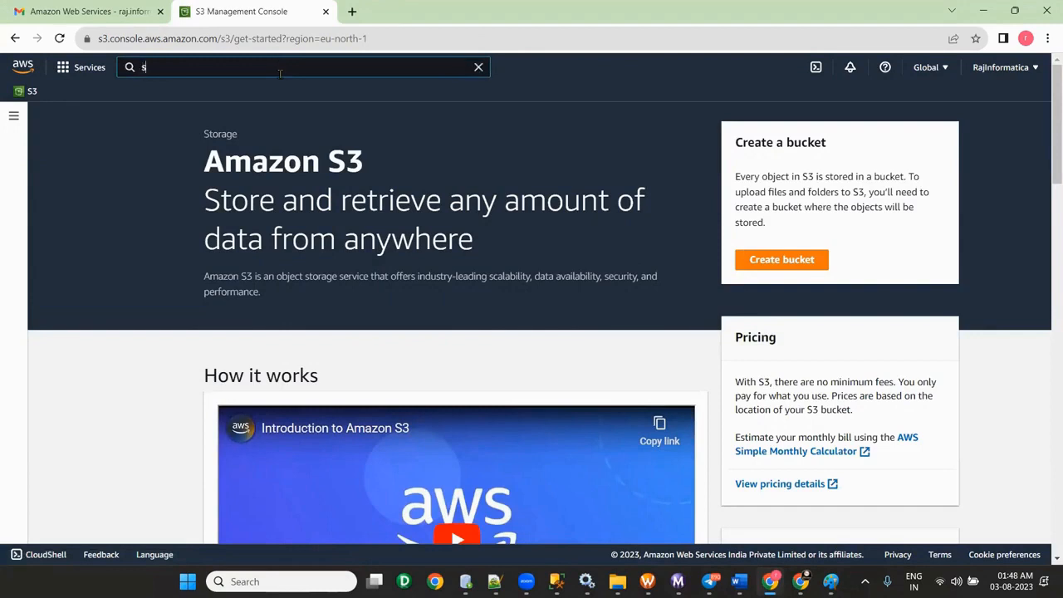
key(BackSpace)
click(83, 67)
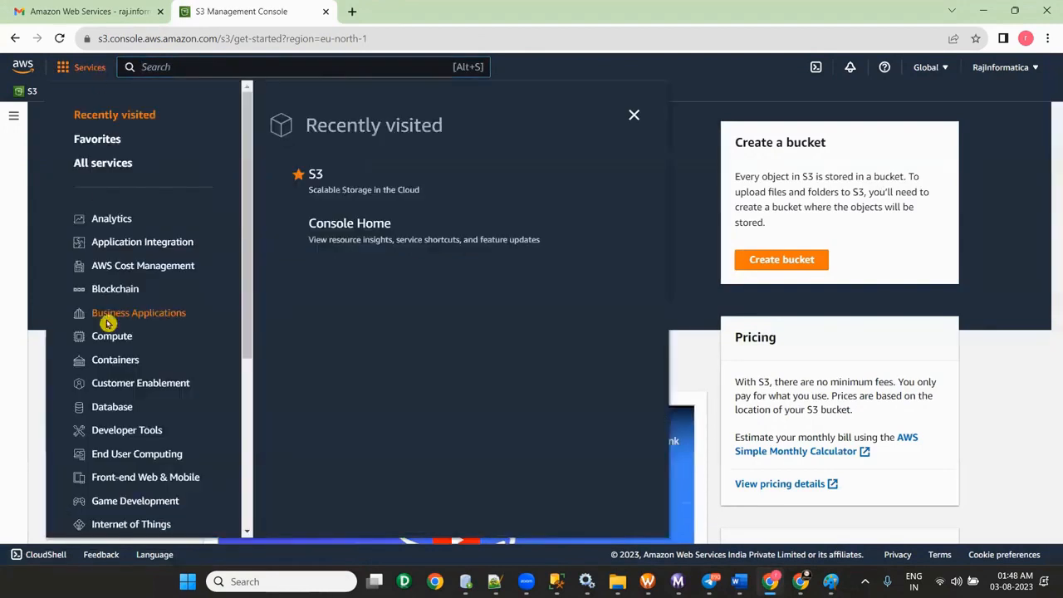
scroll(107, 328, down, 3)
scroll(110, 336, up, 5)
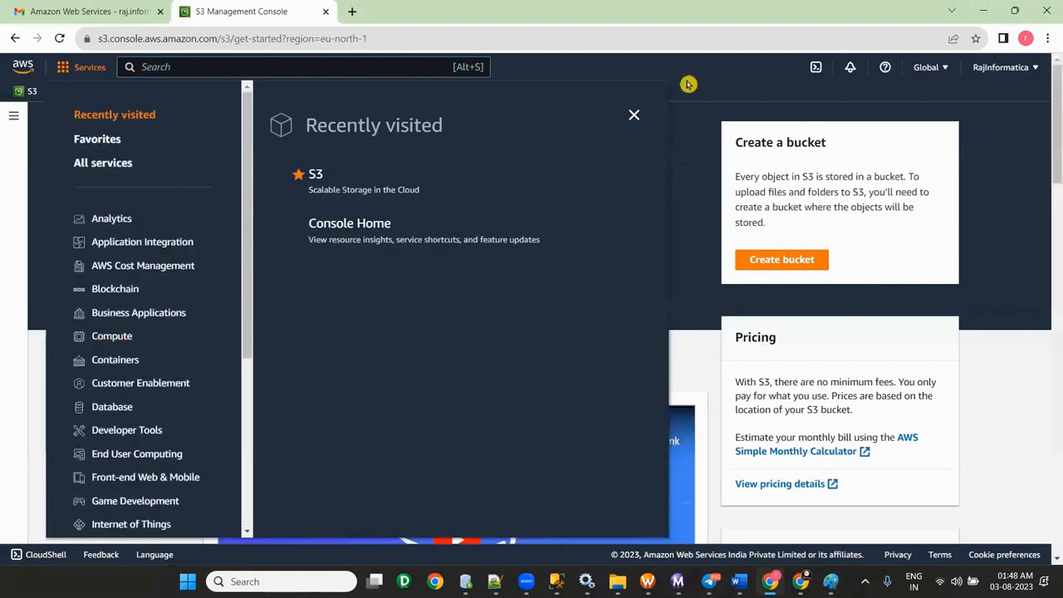
click(633, 116)
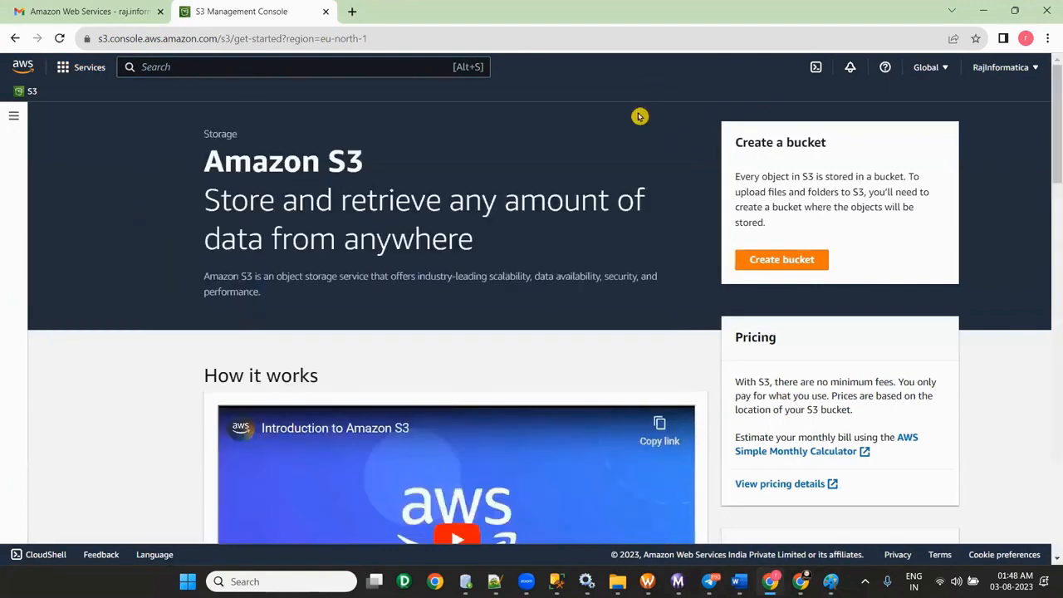
click(271, 69)
text(s3)
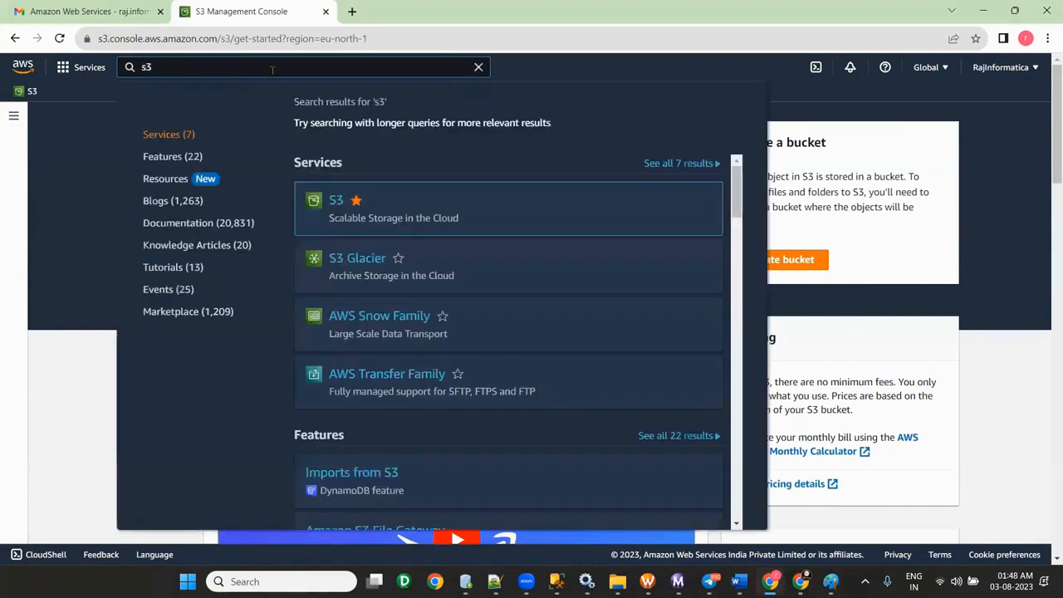
click(335, 207)
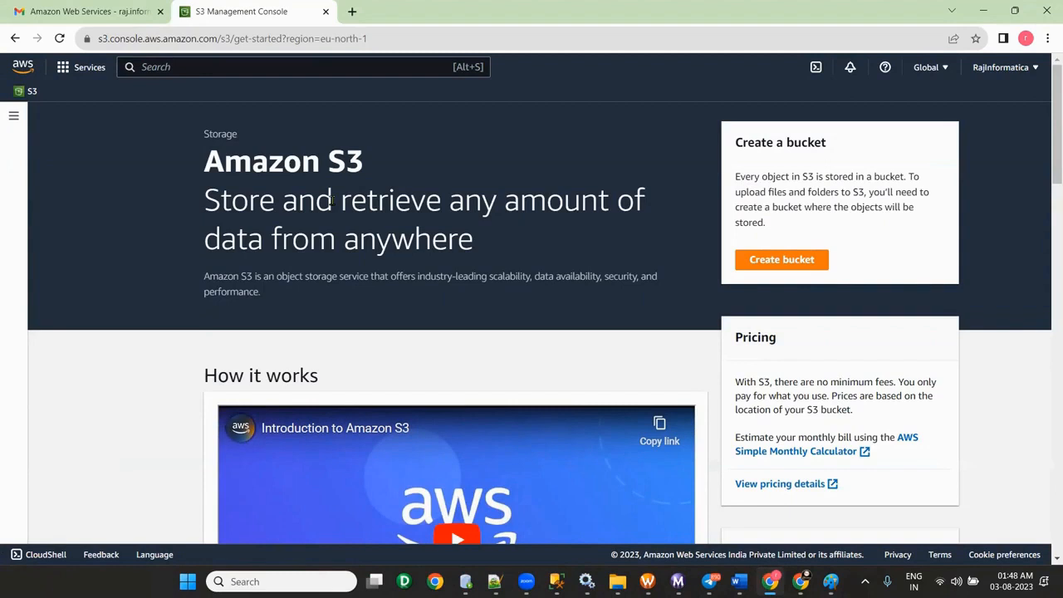
click(786, 260)
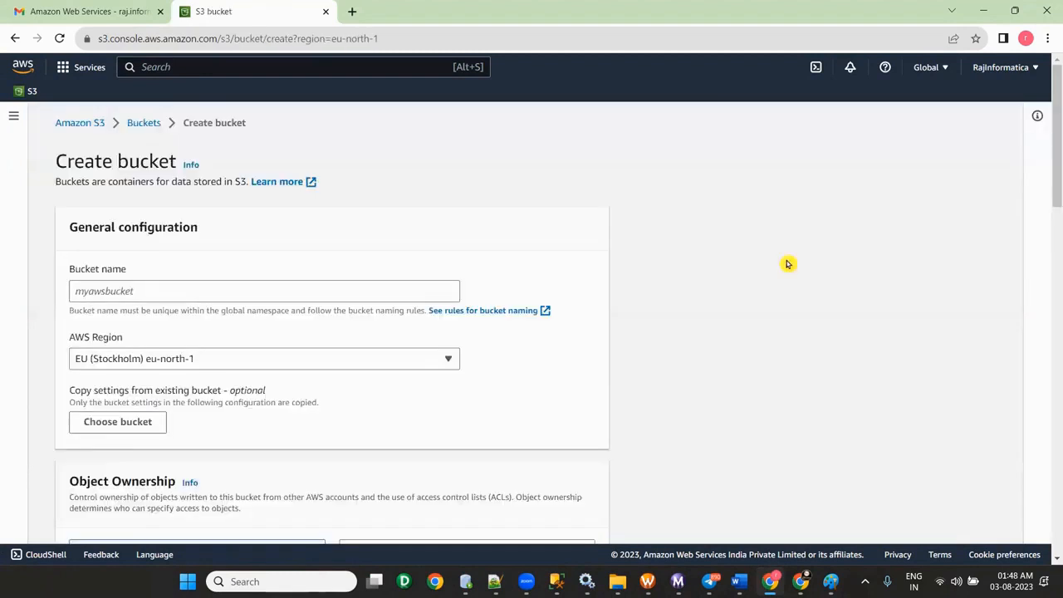
Change the bucket name in the Word notes from infabucket01 to infabucket02.
click(247, 285)
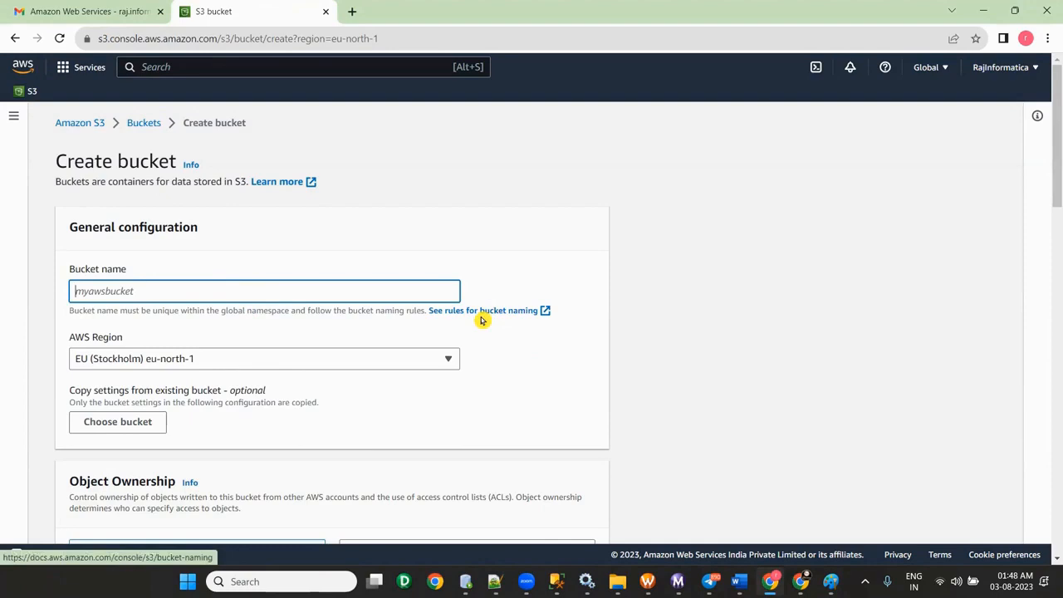
click(496, 581)
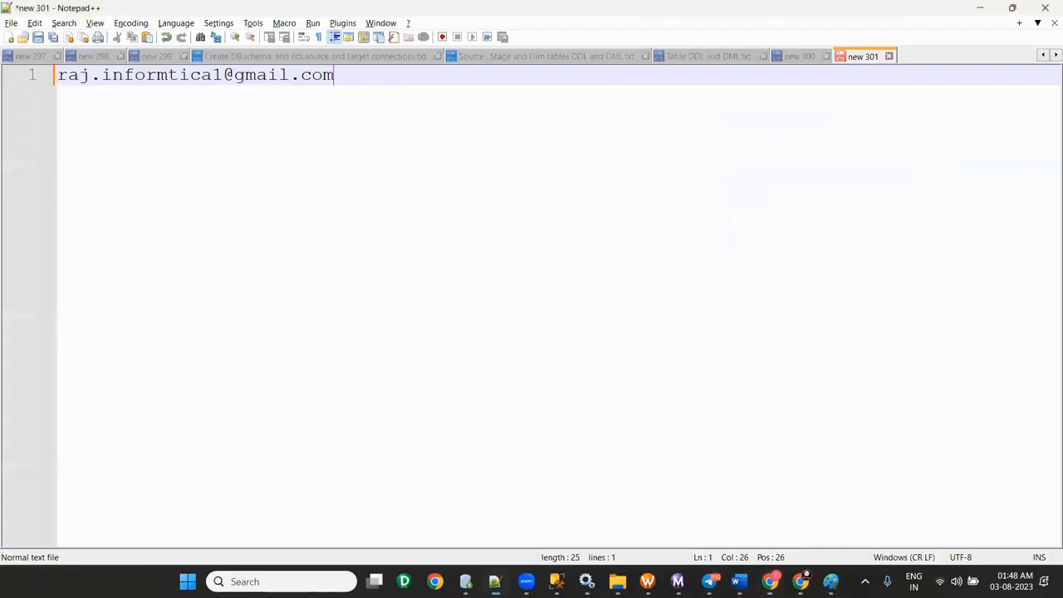
click(770, 581)
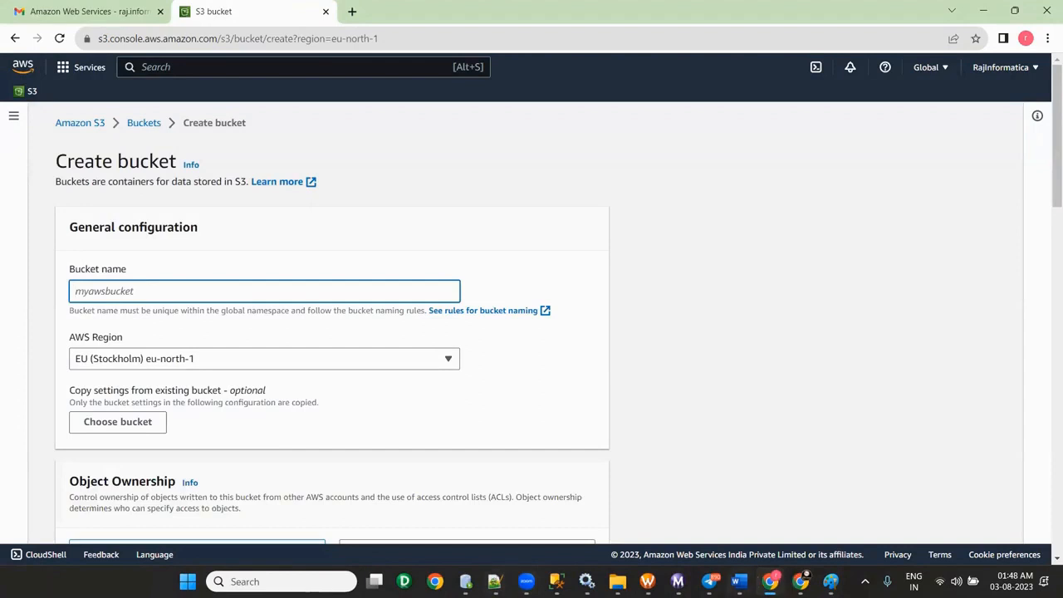
click(739, 581)
click(494, 268)
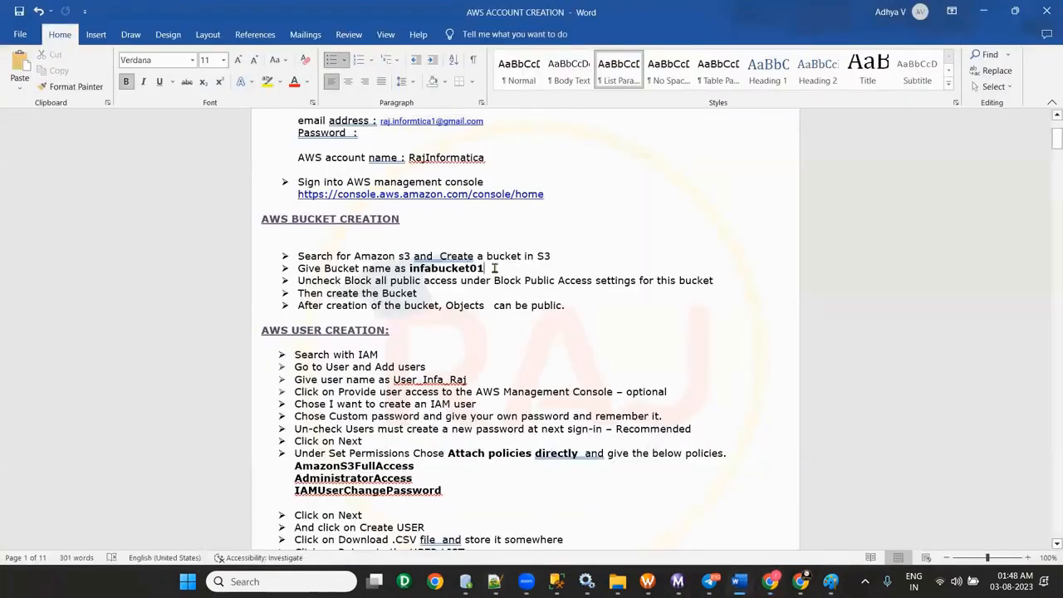
key(BackSpace)
text(2)
drag(407, 268, 484, 269)
On the Create bucket page, open 'See rules for bucket naming' in a new tab.
click(409, 268)
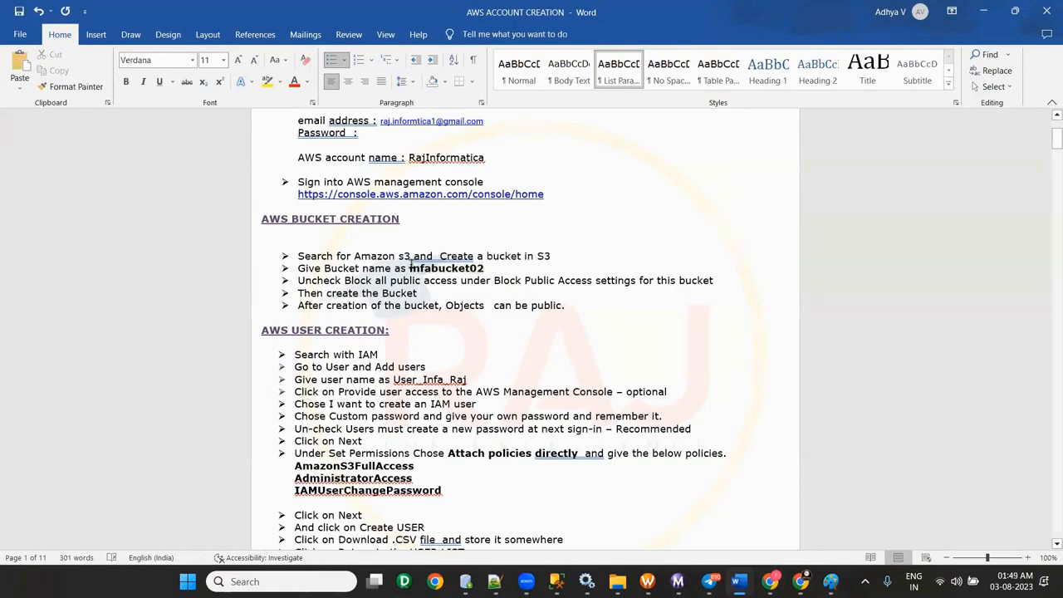
key(alt+Tab)
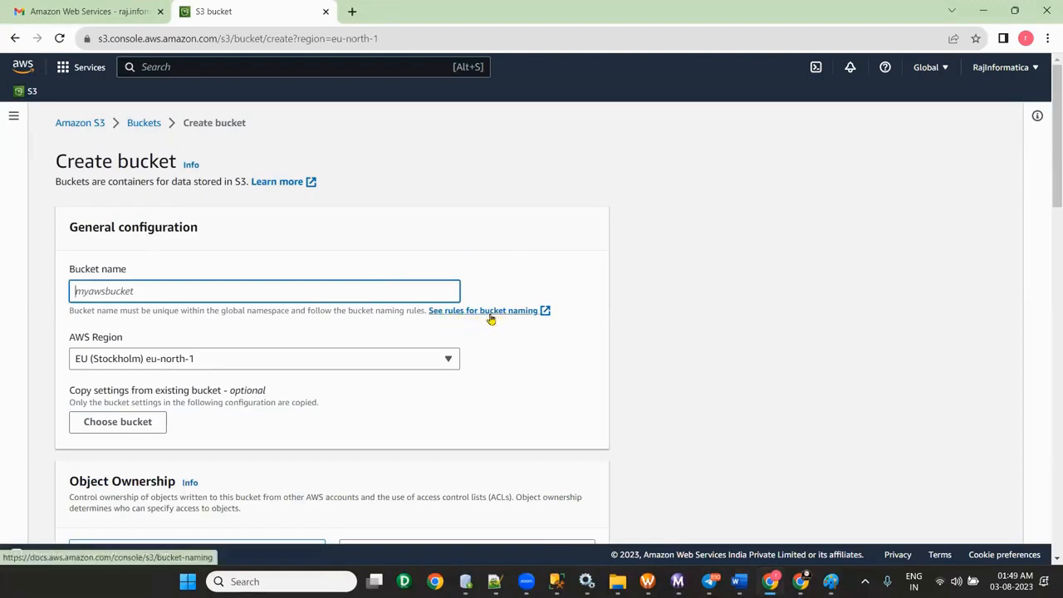
click(491, 317)
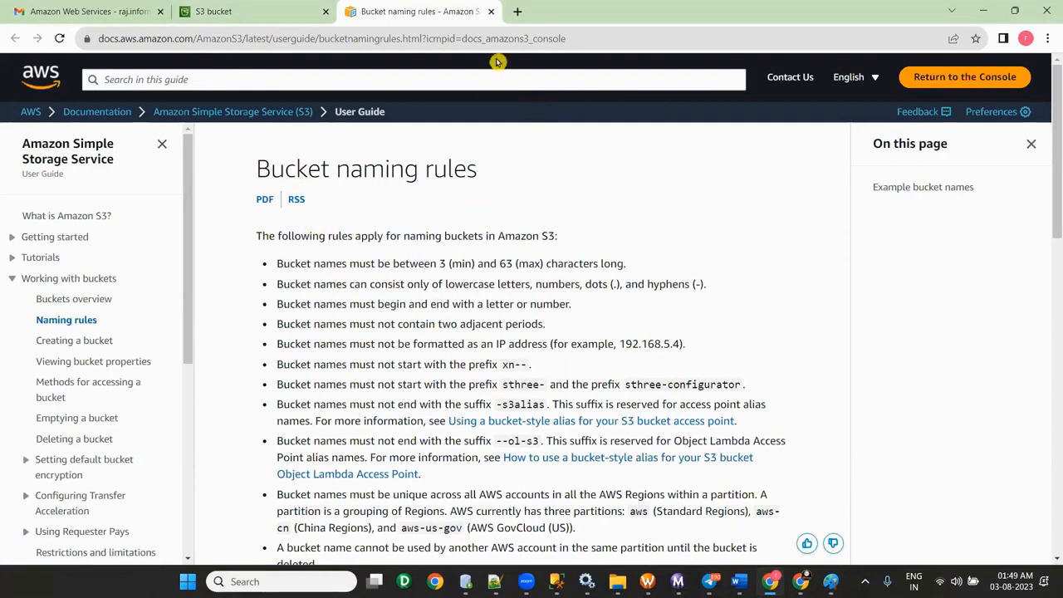
Copy the AWS TRIAL ACCOUNT CREATION section from Word and paste it over the Notepad++ text.
click(491, 11)
key(alt+Tab)
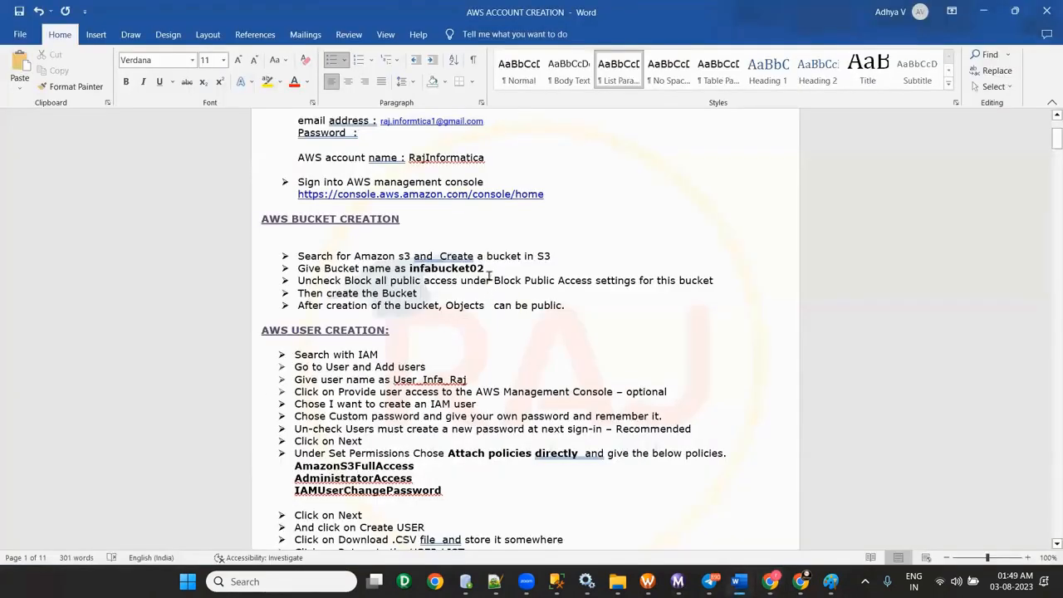
drag(489, 268, 407, 267)
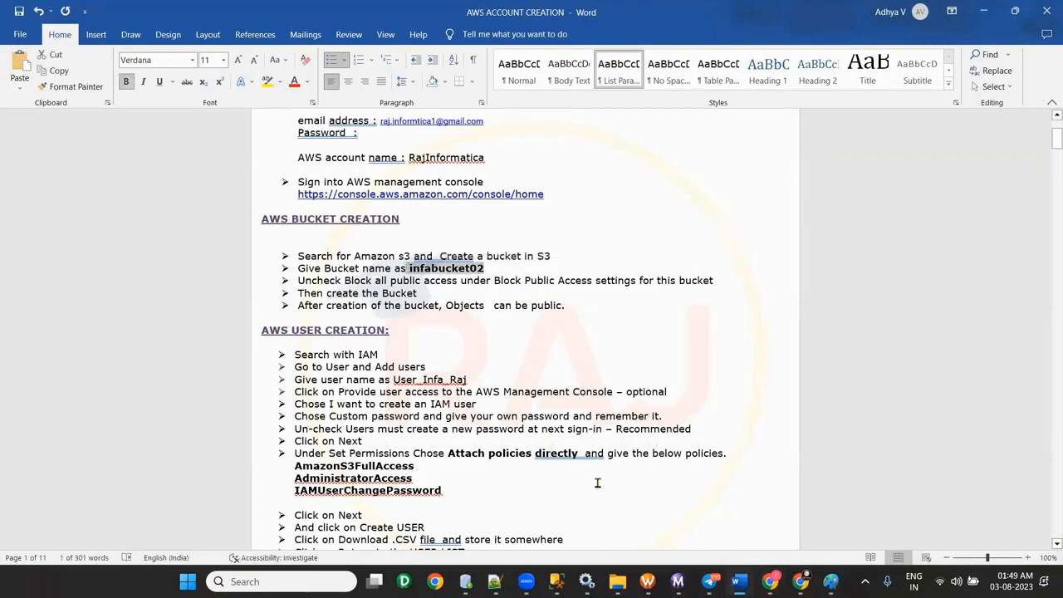
scroll(541, 230, up, 2)
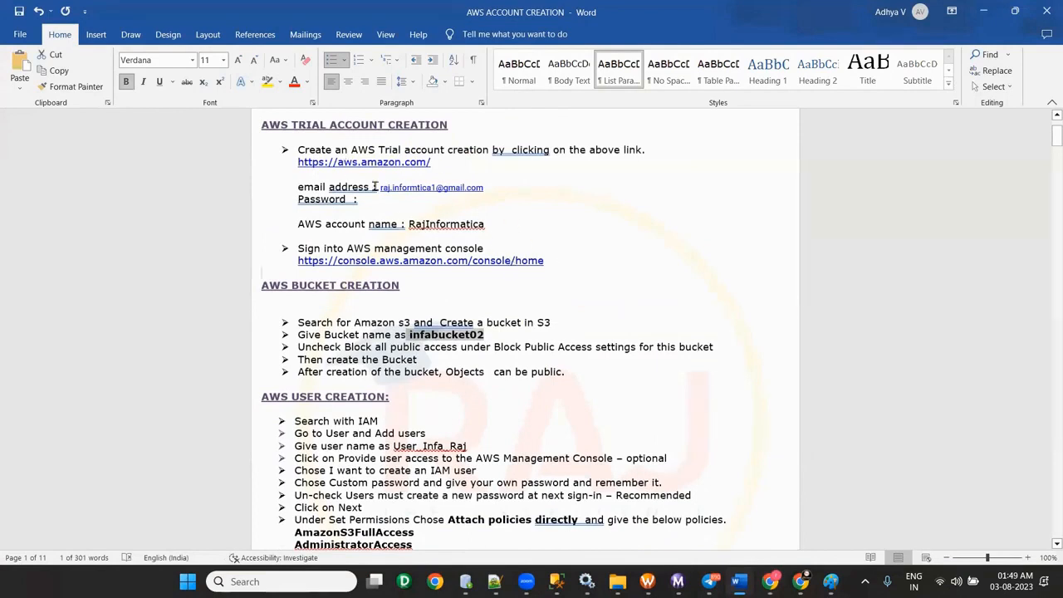
drag(546, 264, 271, 127)
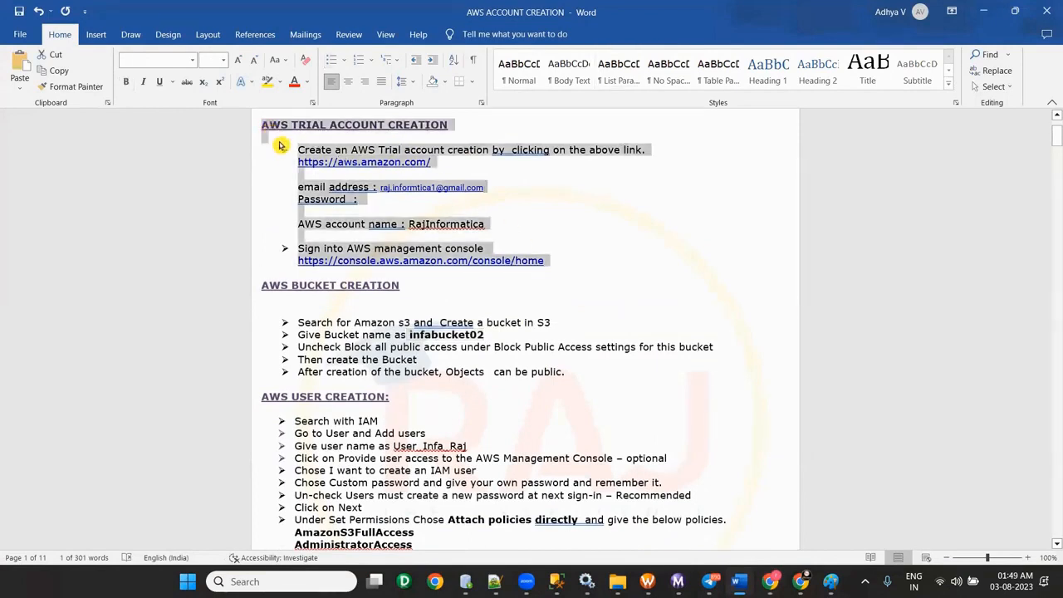
key(alt+Tab)
key(alt+Tab)
key(Tab)
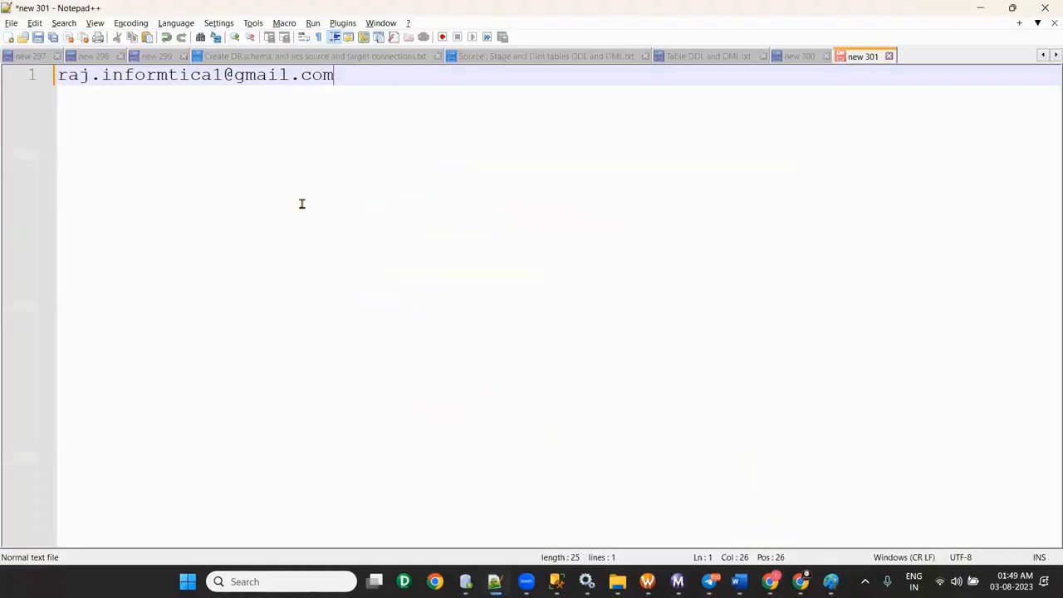
key(ctrl+a)
key(ctrl+v)
drag(102, 116, 52, 117)
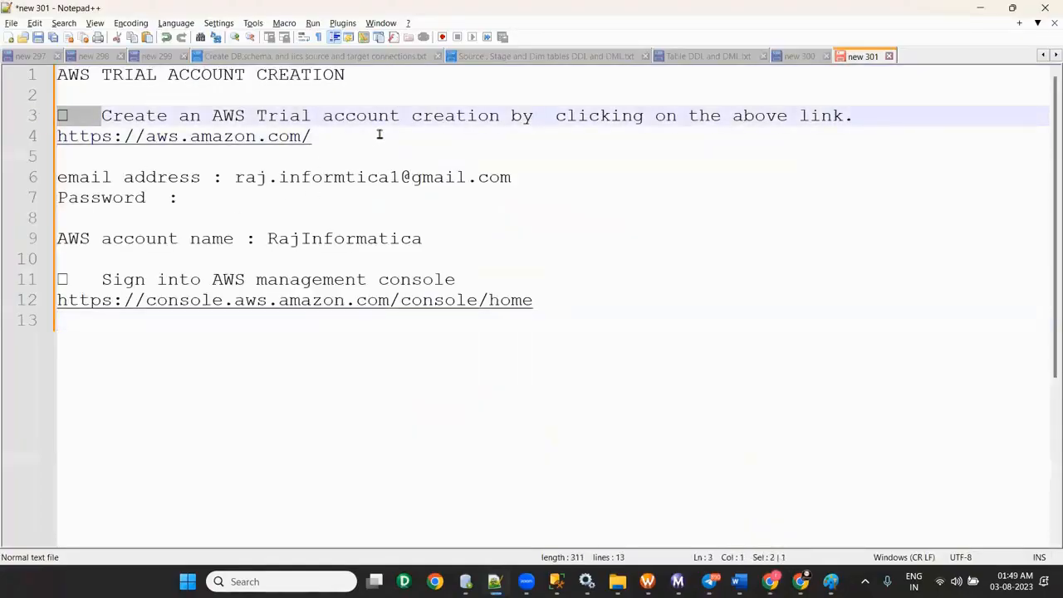
Delete the first three lines of the pasted notes and the bullet before Sign into.
drag(863, 125, 9, 77)
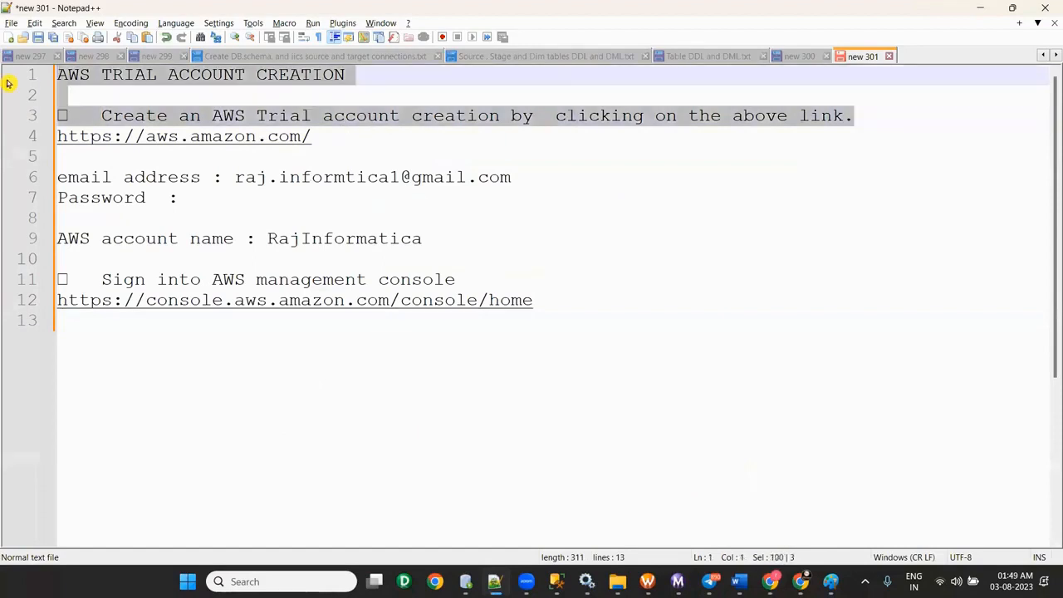
key(Delete)
key(Delete)
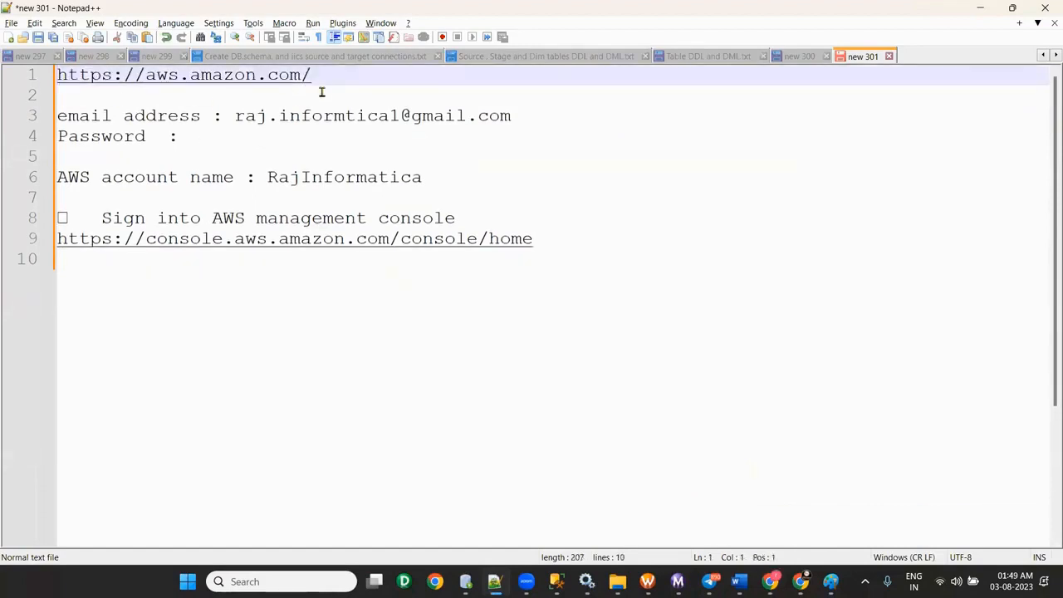
click(224, 145)
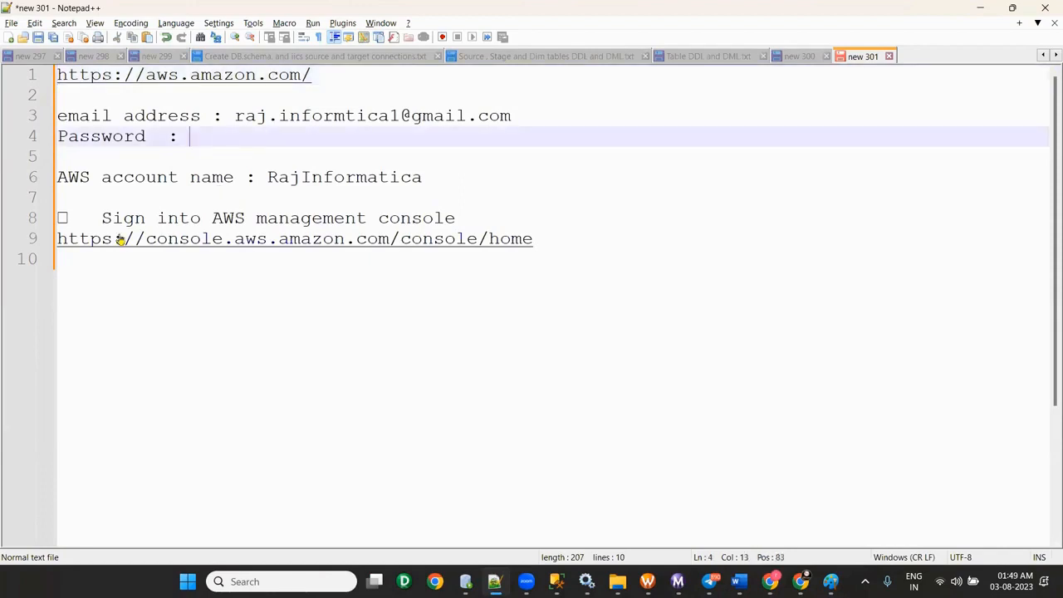
drag(496, 218, 101, 219)
click(101, 220)
key(BackSpace)
key(BackSpace)
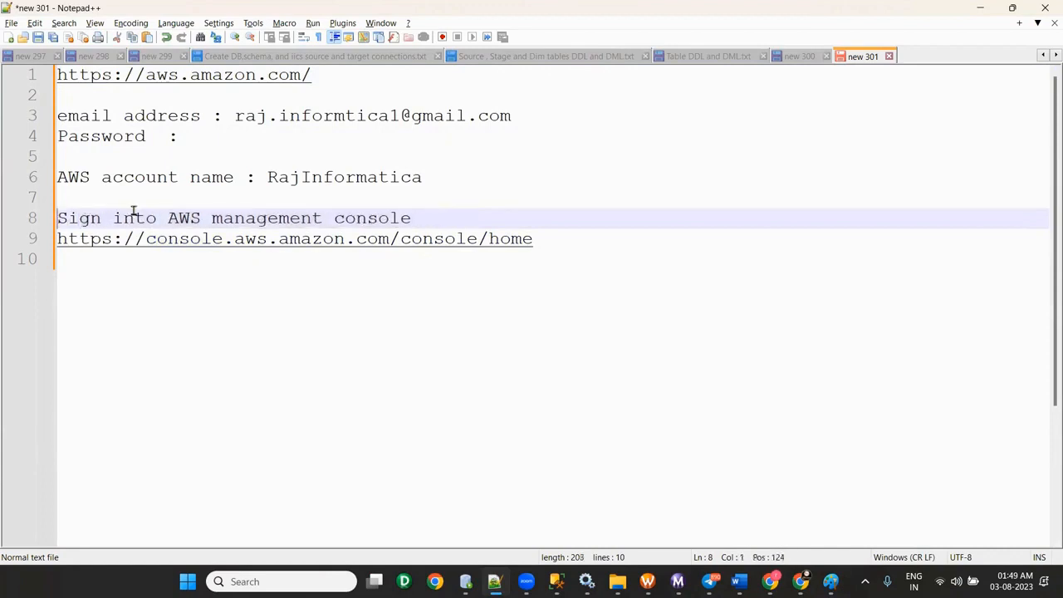
click(567, 240)
Add a new line 'bucket name : infabucket02' below the console URL in Notepad++.
key(alt+Tab)
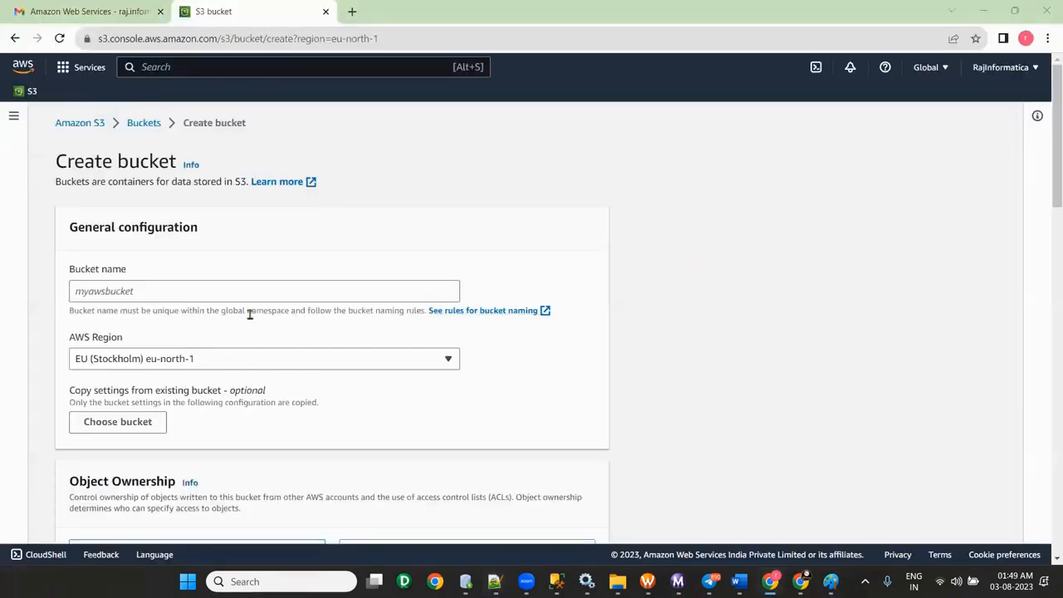
key(alt+Tab)
double_click(458, 333)
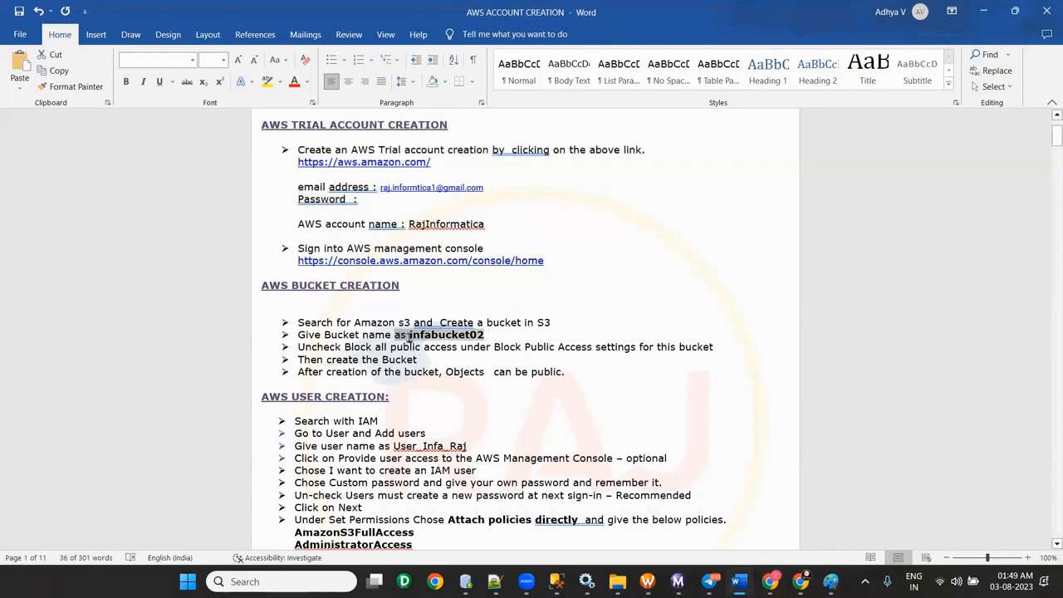
click(983, 11)
click(982, 13)
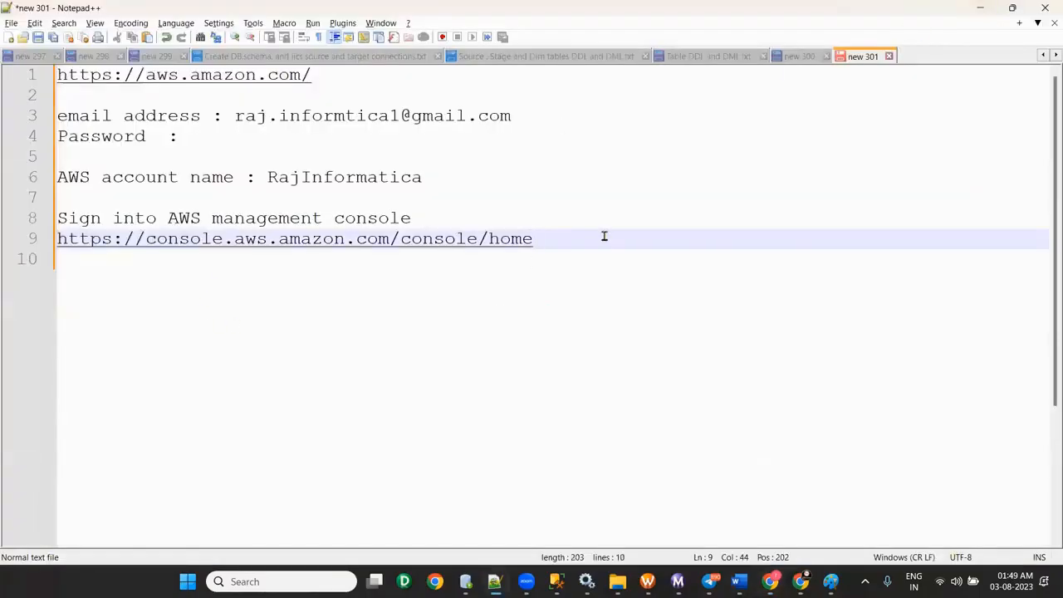
key(Return)
key(Return)
text(bucket nma)
text(e)
key(BackSpace)
key(BackSpace)
key(BackSpace)
text(am)
key(BackSpace)
key(BackSpace)
key(BackSpace)
text(ame : infabucket02)
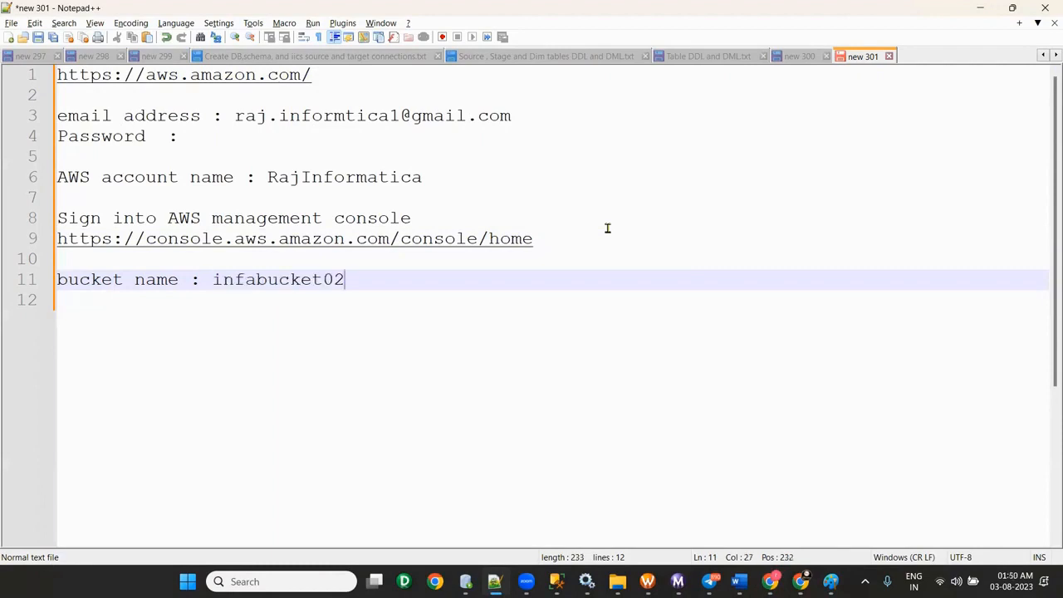
Copy infabucket02 from the notes and paste it into the Bucket name field.
double_click(246, 280)
click(292, 322)
double_click(270, 276)
key(ctrl+c)
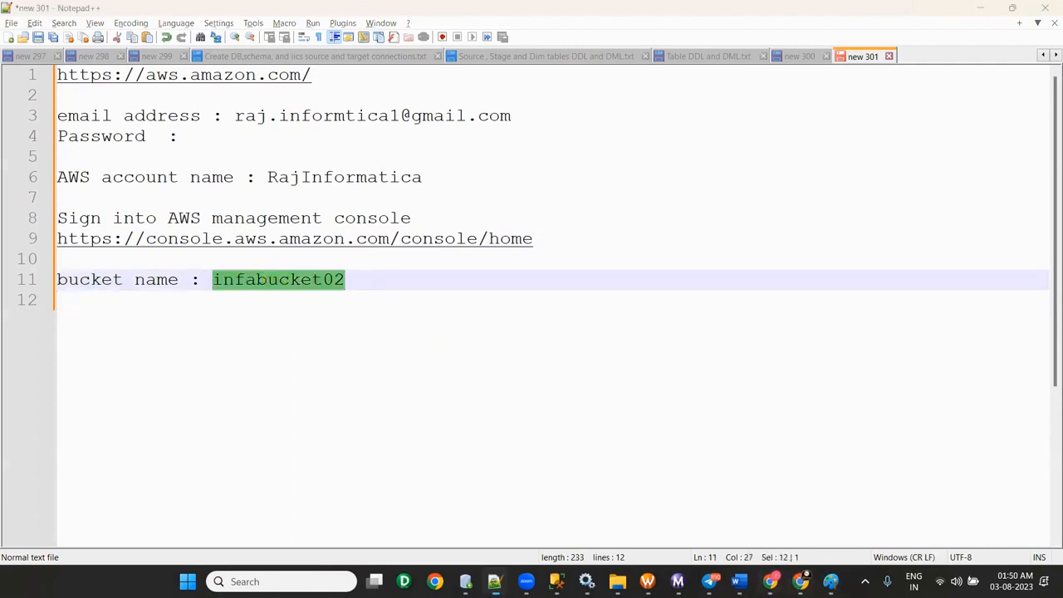
click(770, 581)
click(278, 297)
key(ctrl+v)
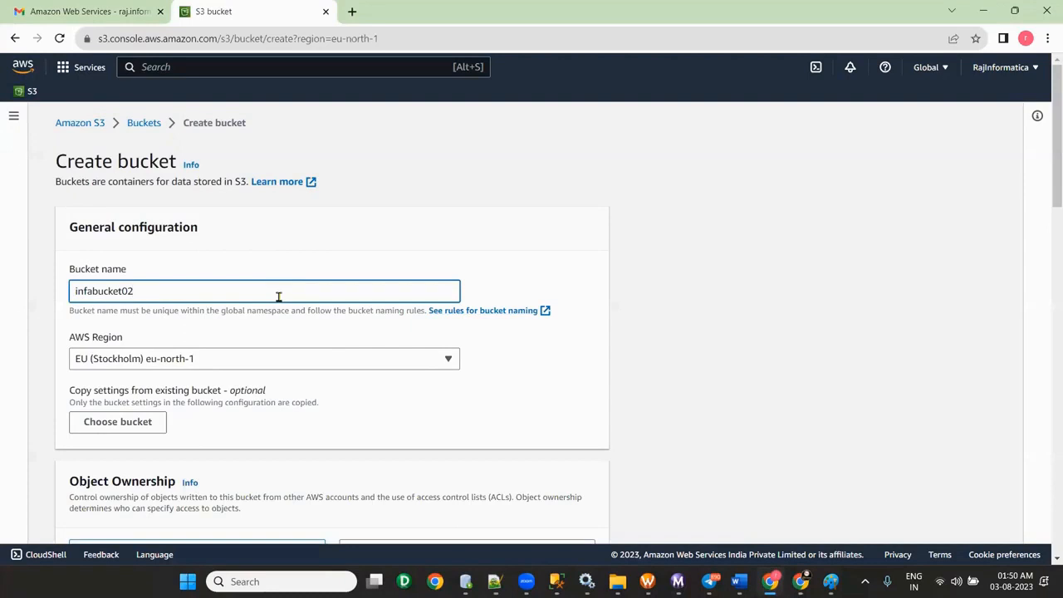
Check the Bucket name reads infabucket02, then scroll the form down to Block Public Access.
key(Tab)
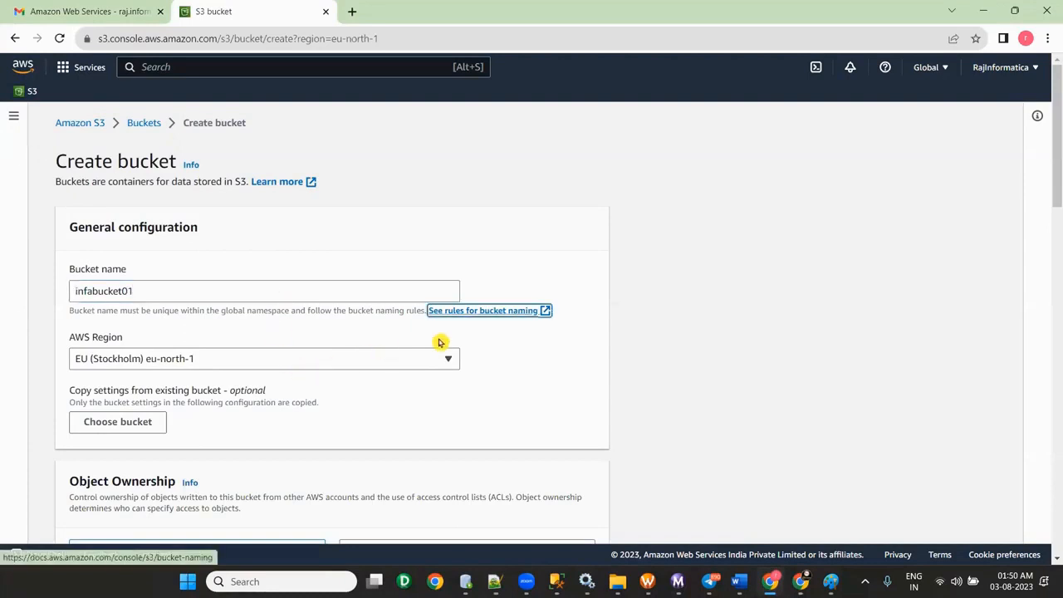
click(234, 297)
scroll(237, 337, down, 2)
scroll(211, 340, up, 2)
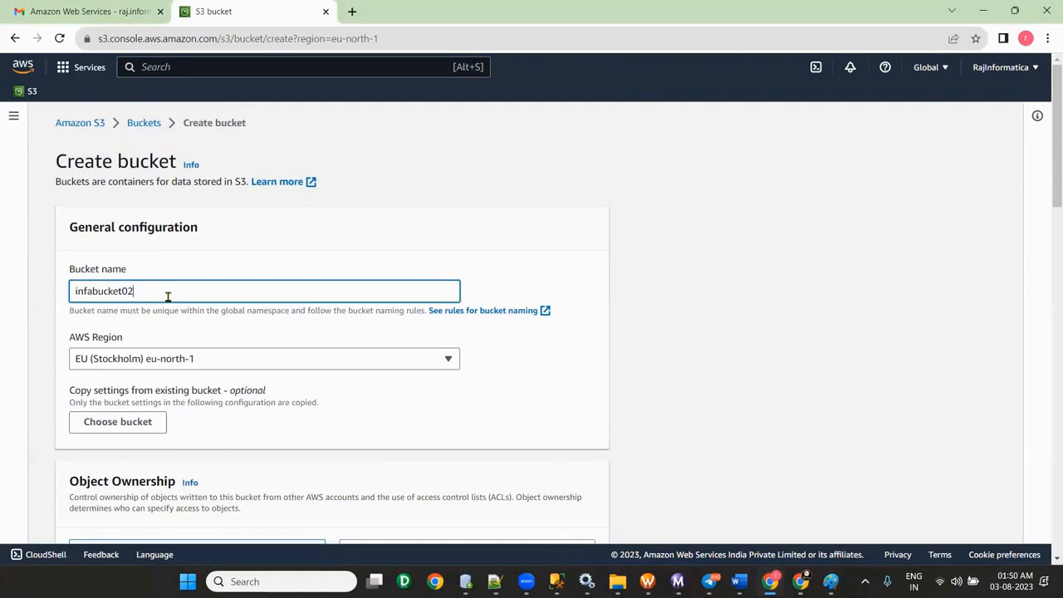
scroll(308, 386, down, 2)
scroll(311, 387, up, 2)
scroll(332, 302, down, 3)
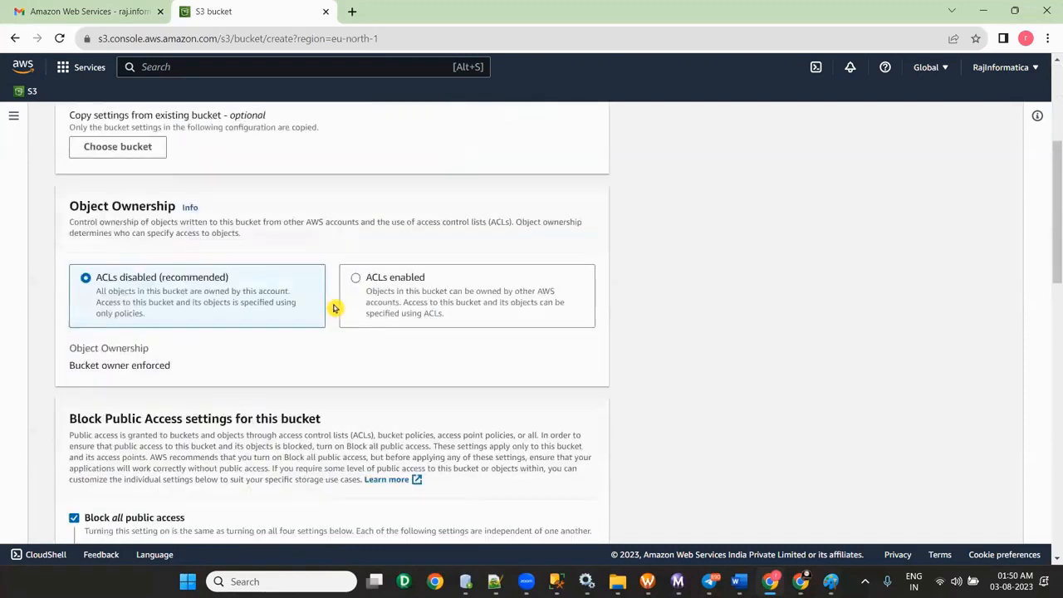
scroll(333, 302, down, 2)
scroll(332, 302, down, 2)
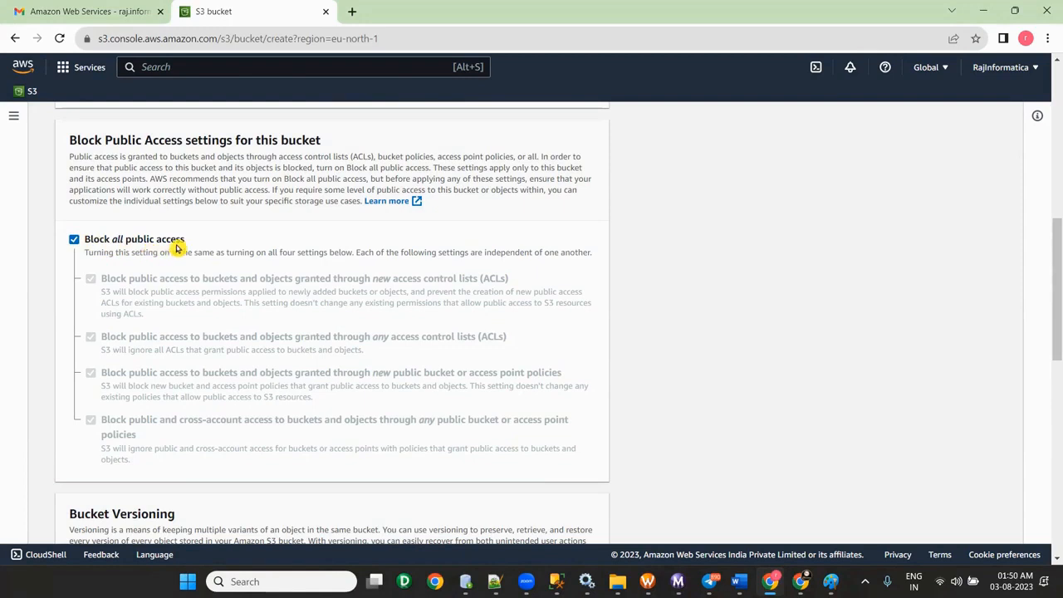
Uncheck Block all public access for infabucket02, rechecking the name and reviewing the encryption defaults.
click(73, 240)
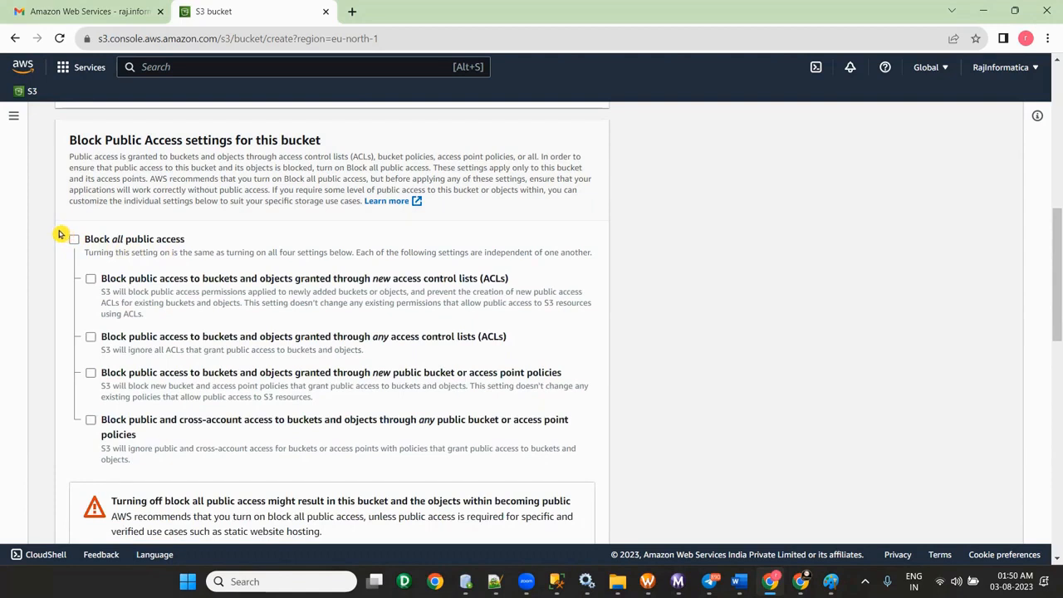
scroll(171, 277, down, 7)
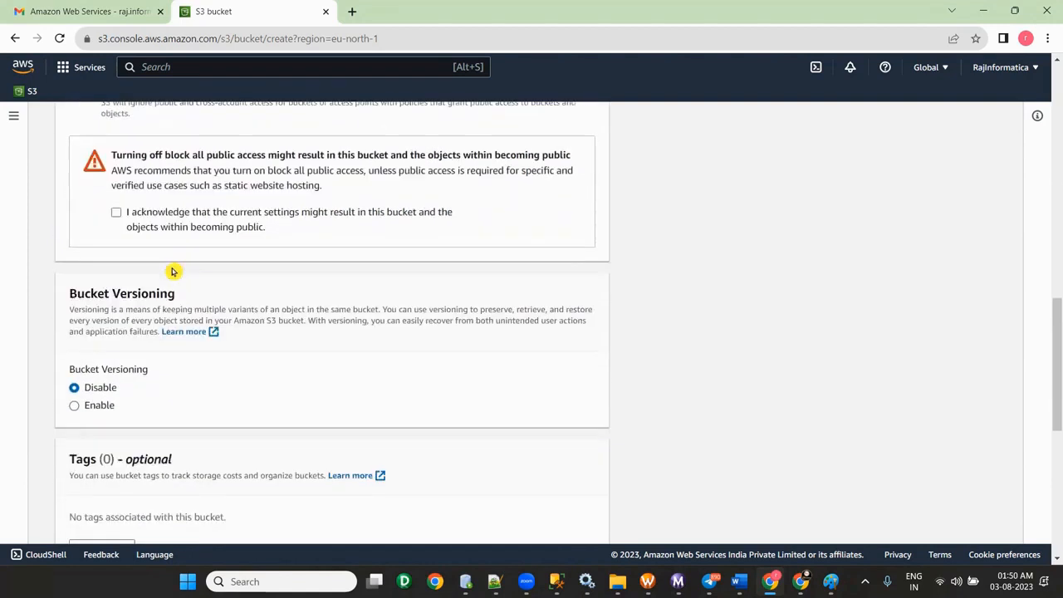
scroll(172, 271, down, 3)
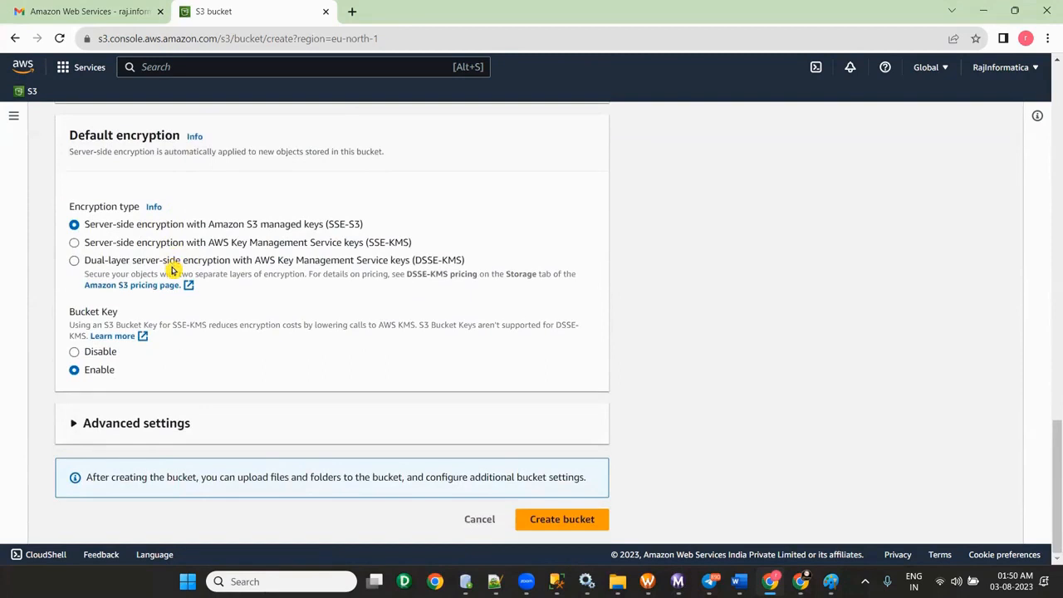
scroll(173, 271, up, 10)
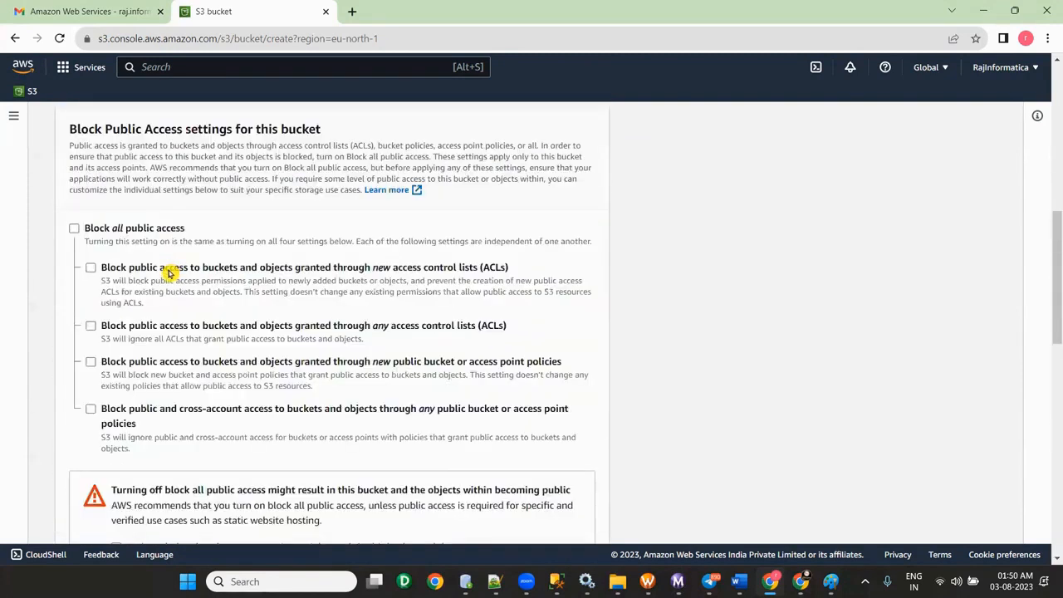
scroll(170, 271, up, 10)
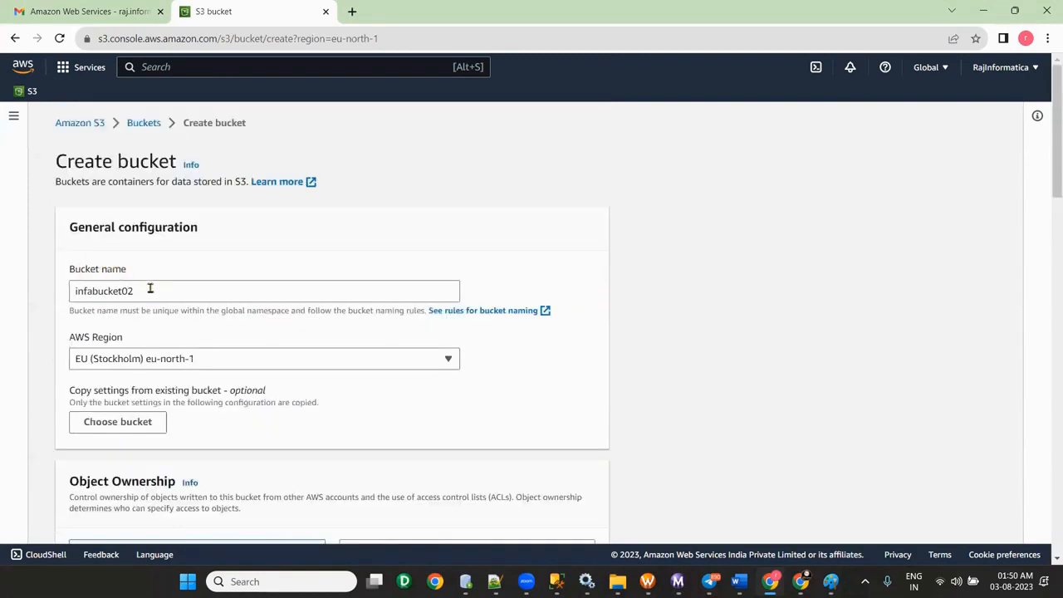
drag(151, 288, 51, 299)
click(150, 289)
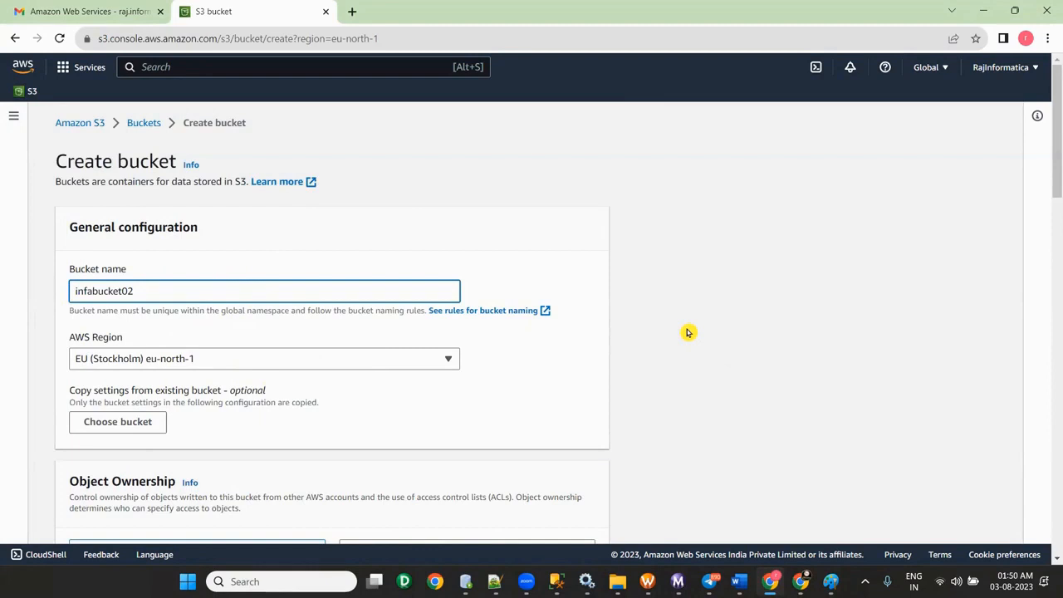
scroll(688, 334, down, 3)
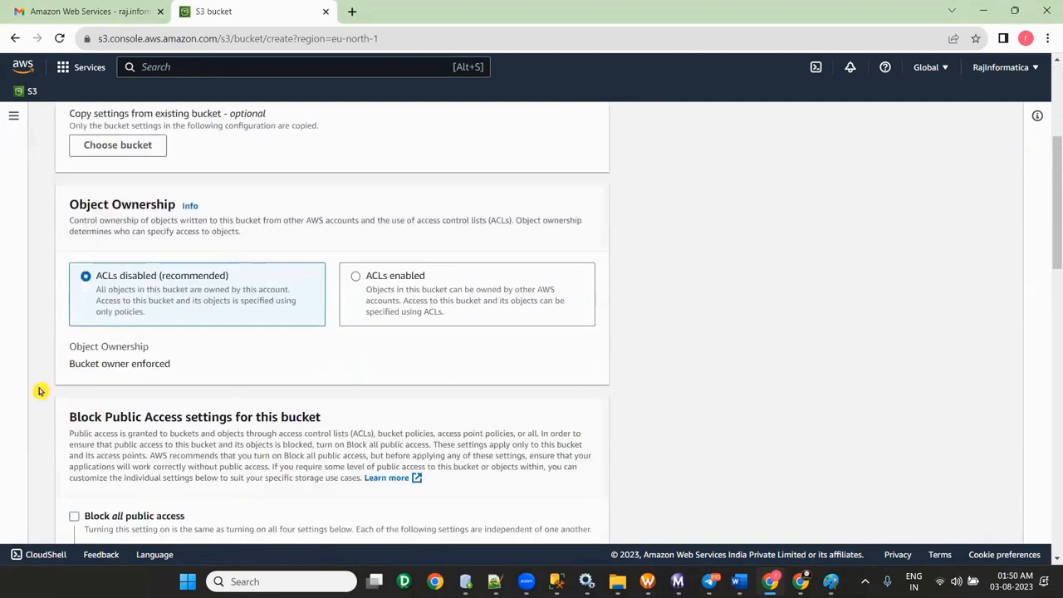
scroll(166, 365, down, 2)
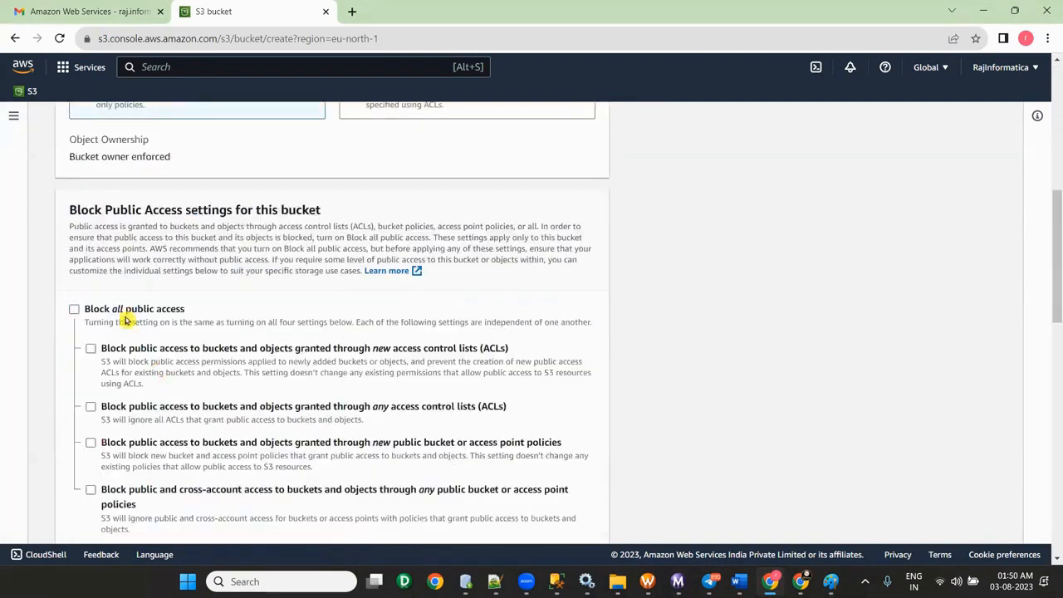
click(75, 310)
scroll(600, 286, down, 10)
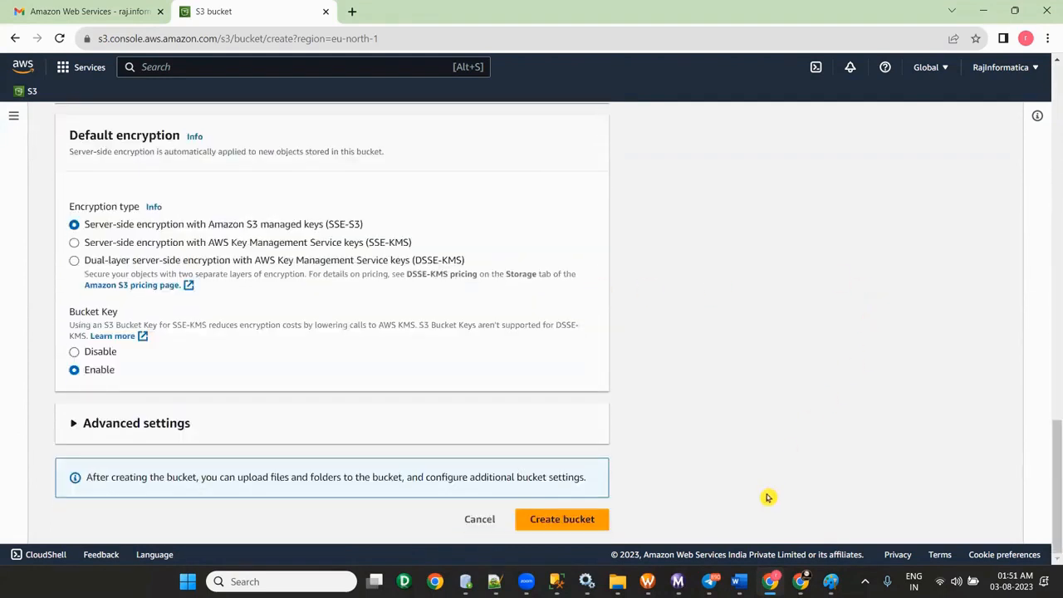
scroll(786, 356, up, 15)
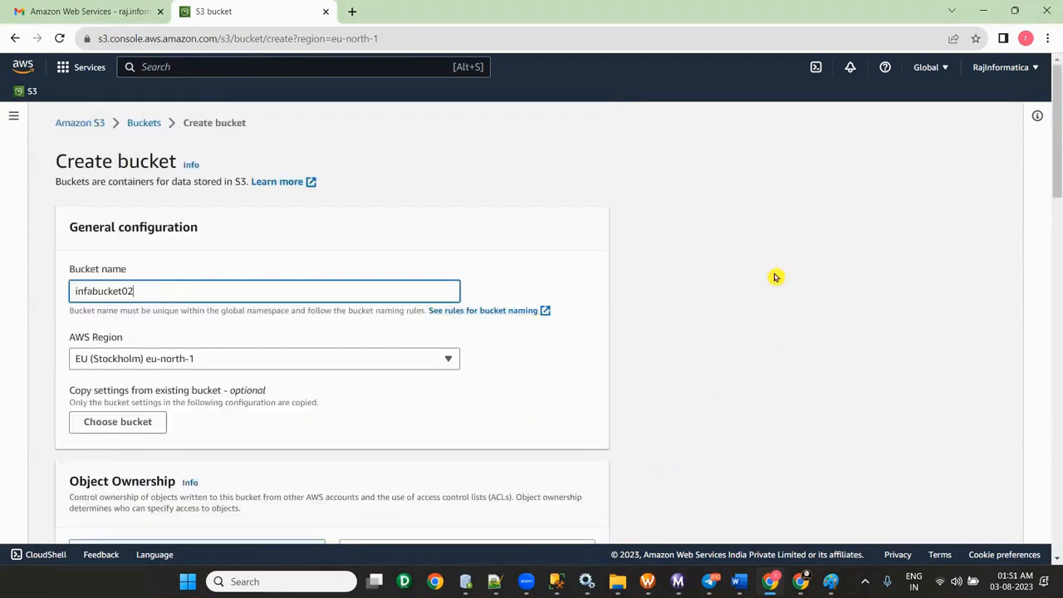
scroll(767, 286, down, 15)
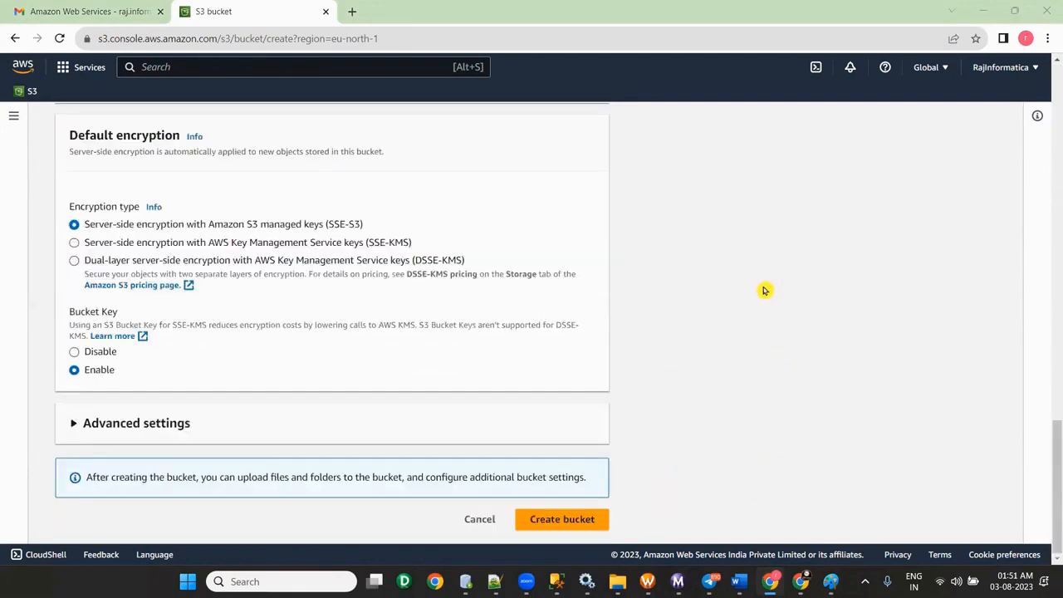
Try Create bucket, then scroll through the form to locate the public-access warning.
click(557, 523)
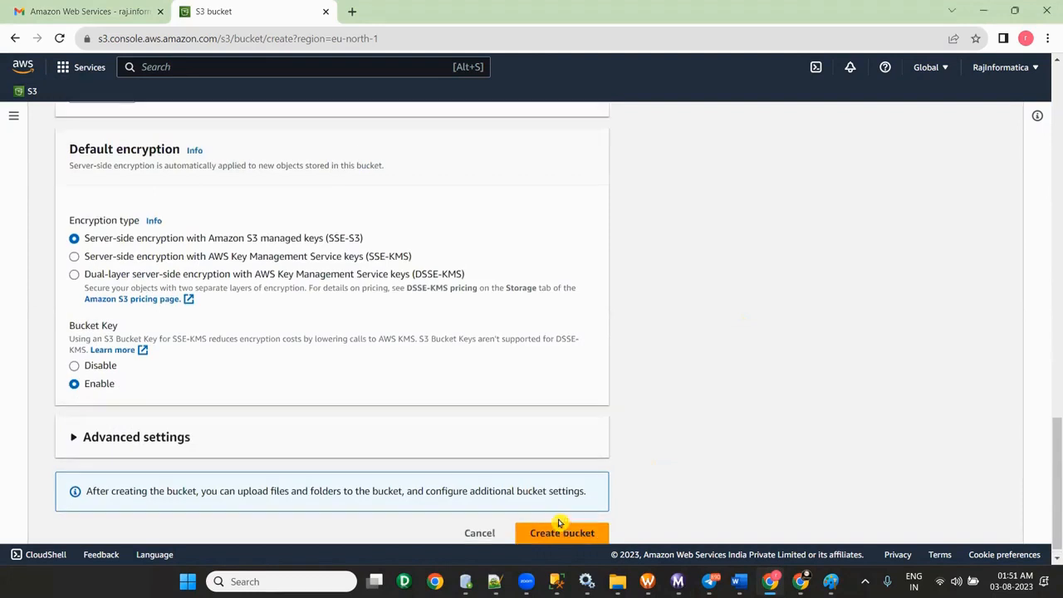
scroll(704, 341, up, 10)
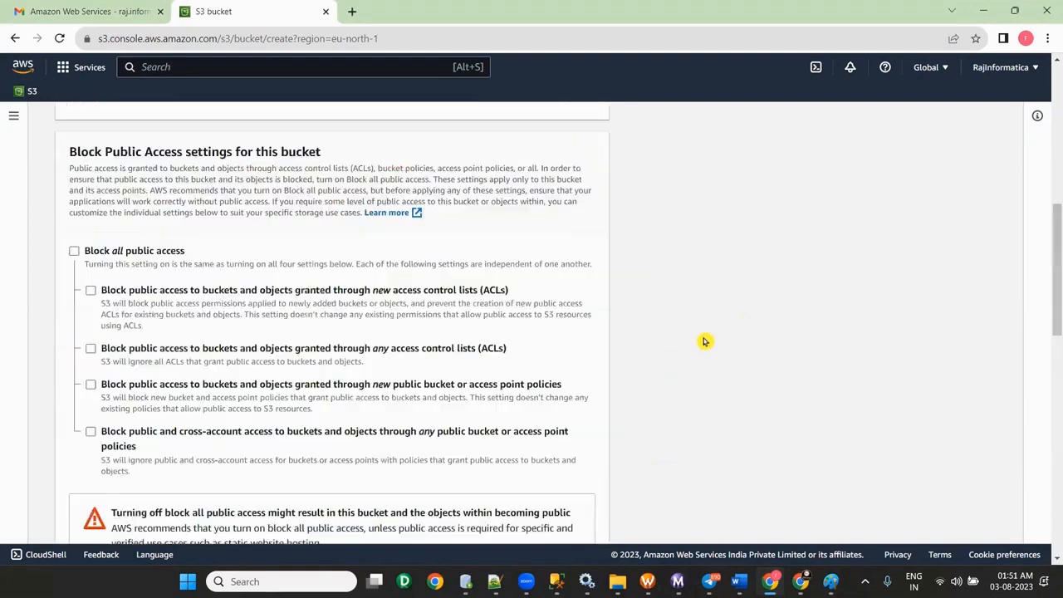
scroll(704, 341, down, 2)
scroll(704, 341, up, 10)
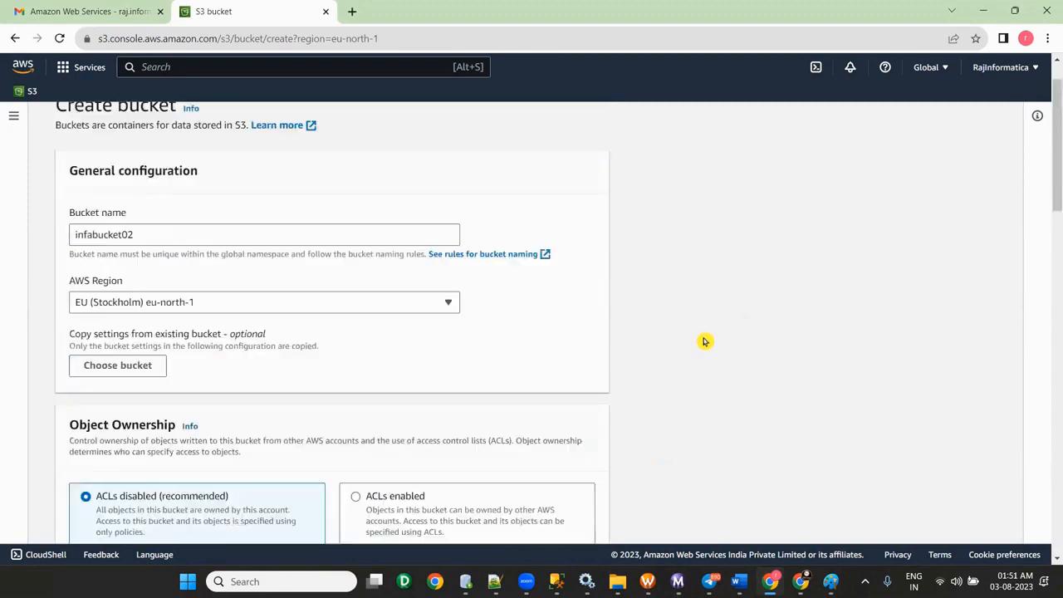
scroll(704, 341, down, 10)
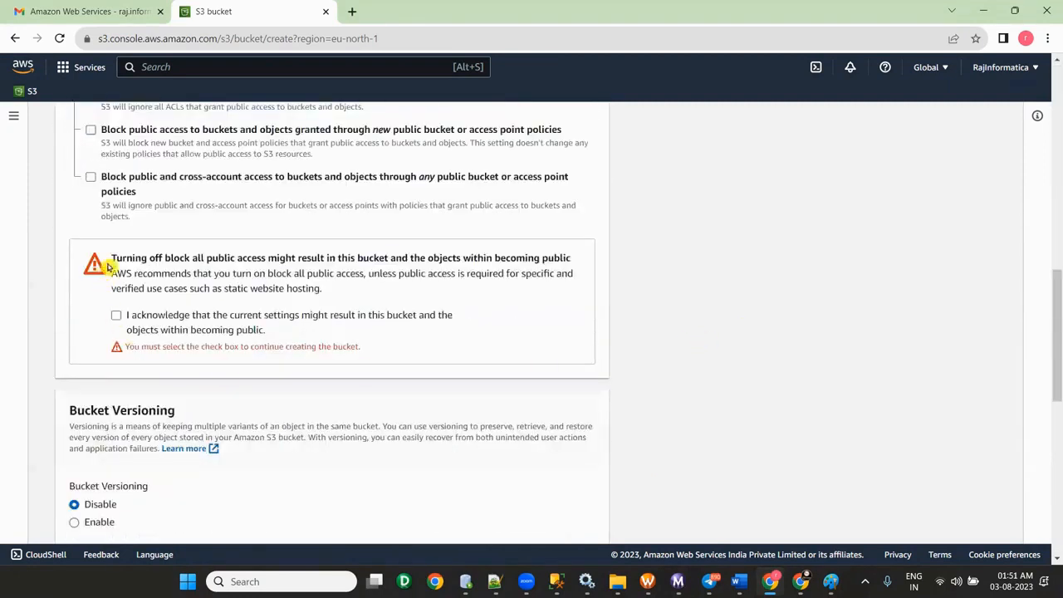
scroll(108, 267, down, 1)
scroll(220, 271, up, 6)
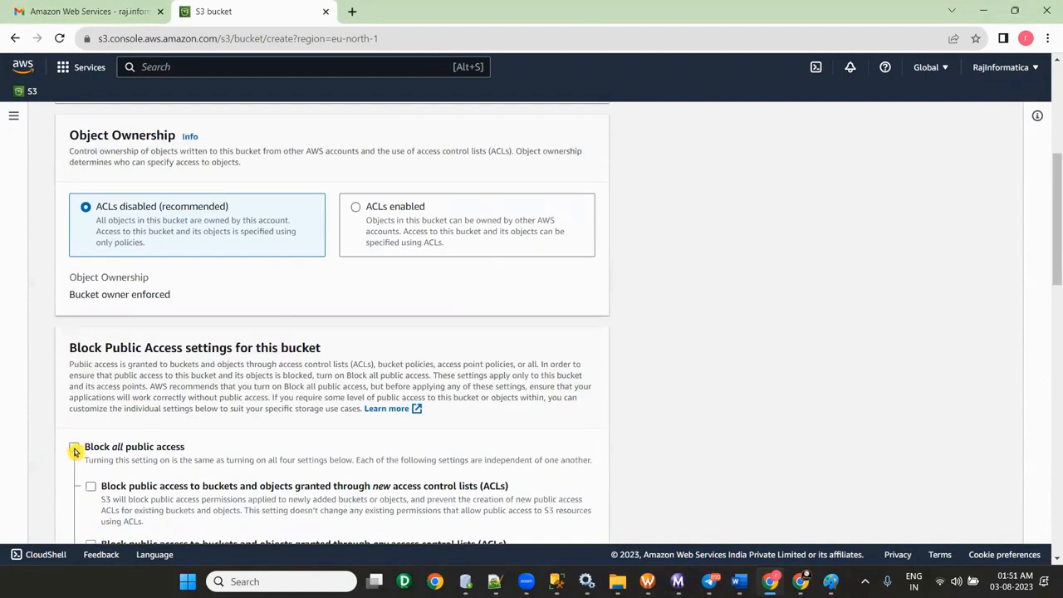
scroll(208, 403, down, 1)
scroll(208, 404, down, 4)
Tick the acknowledgement that the current settings might make this bucket and its objects public.
click(116, 282)
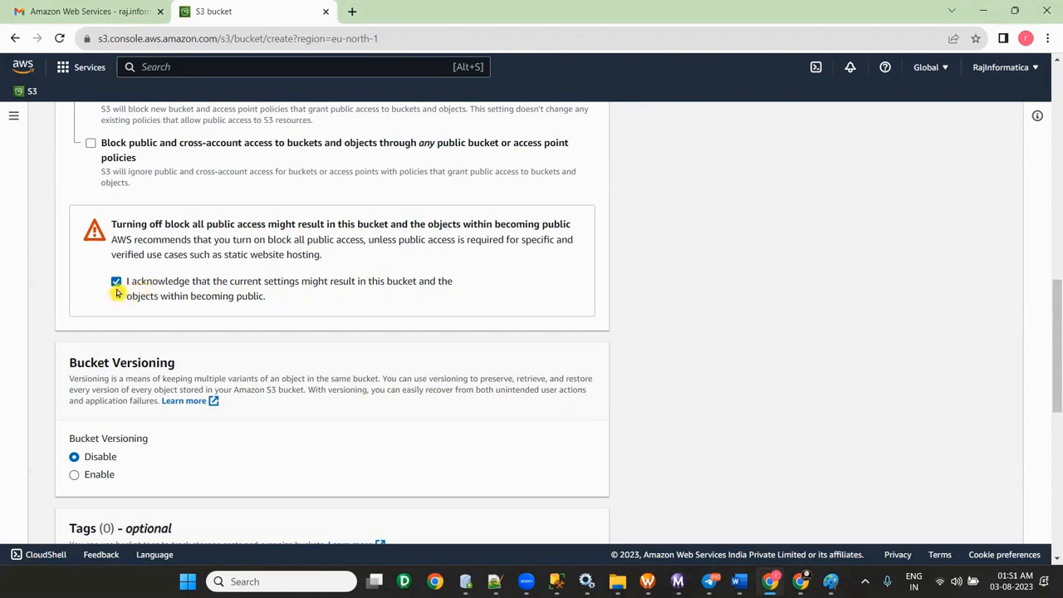
scroll(149, 261, up, 6)
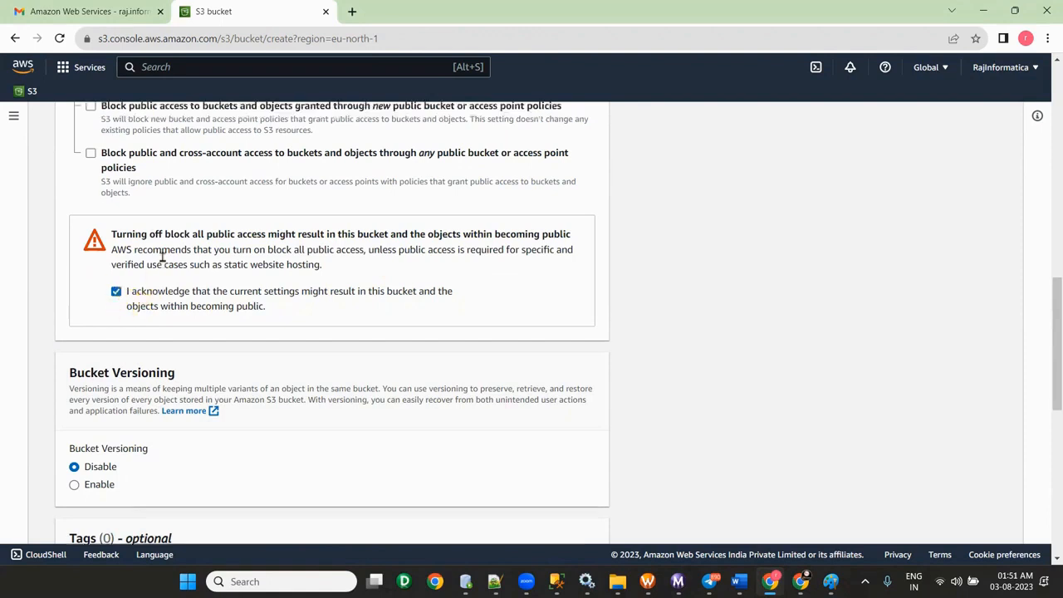
scroll(99, 328, down, 1)
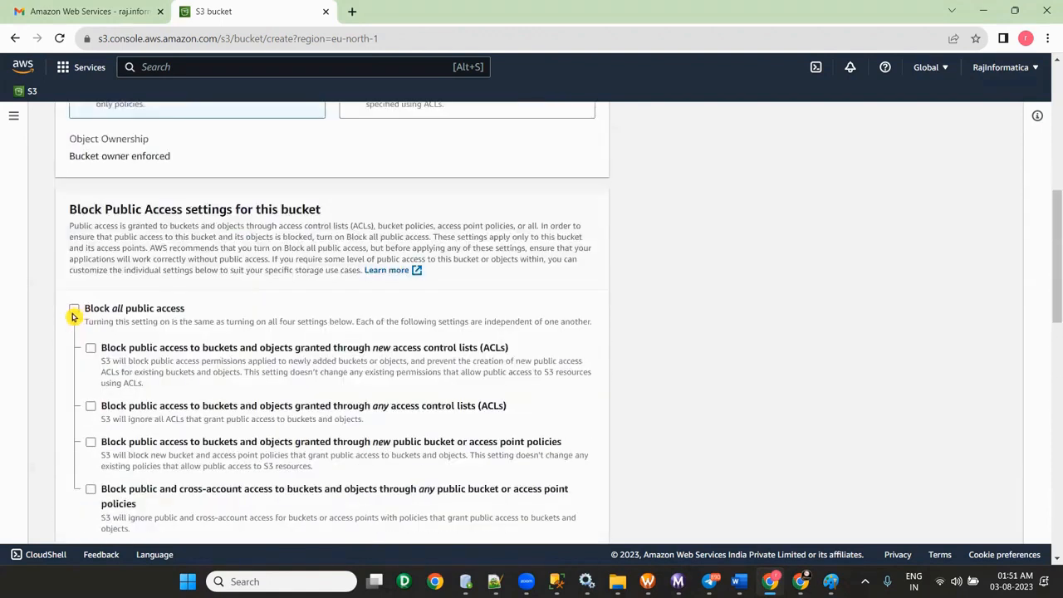
scroll(213, 294, down, 3)
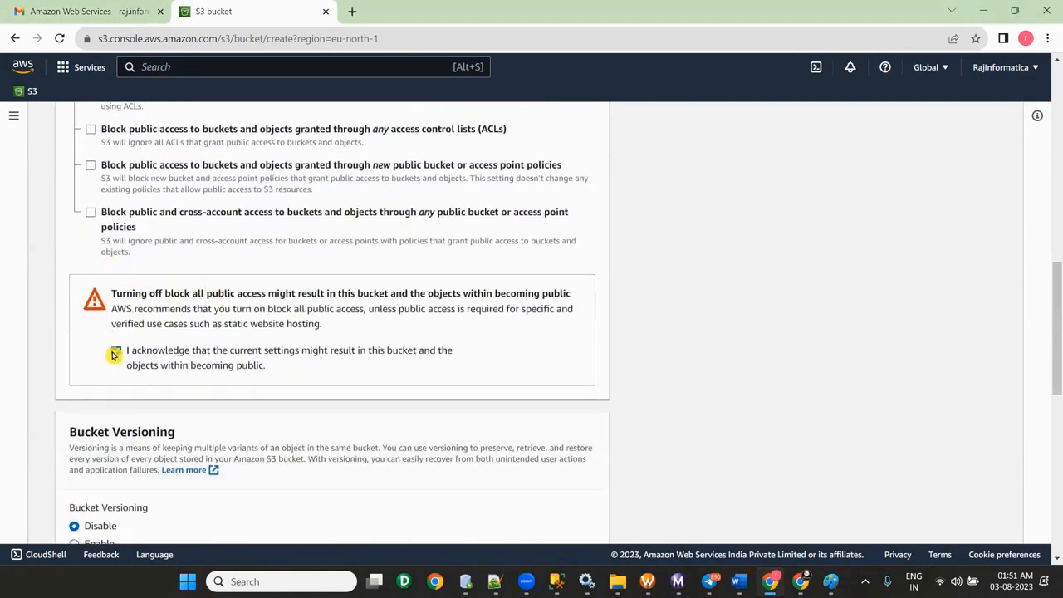
scroll(718, 280, down, 10)
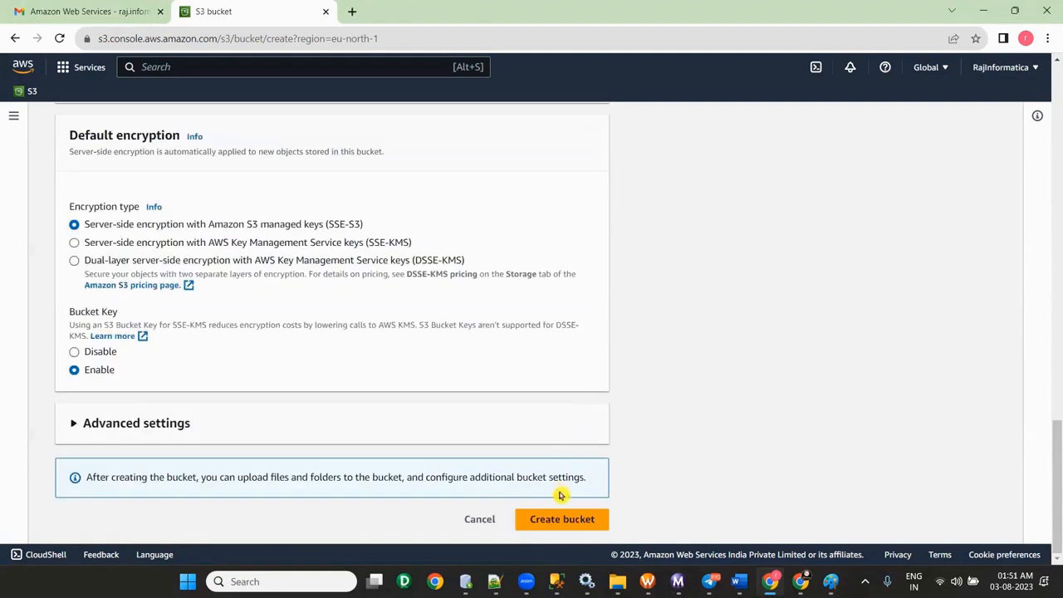
Submit the form so infabucket02 is created in EU (Stockholm) eu-north-1.
click(563, 518)
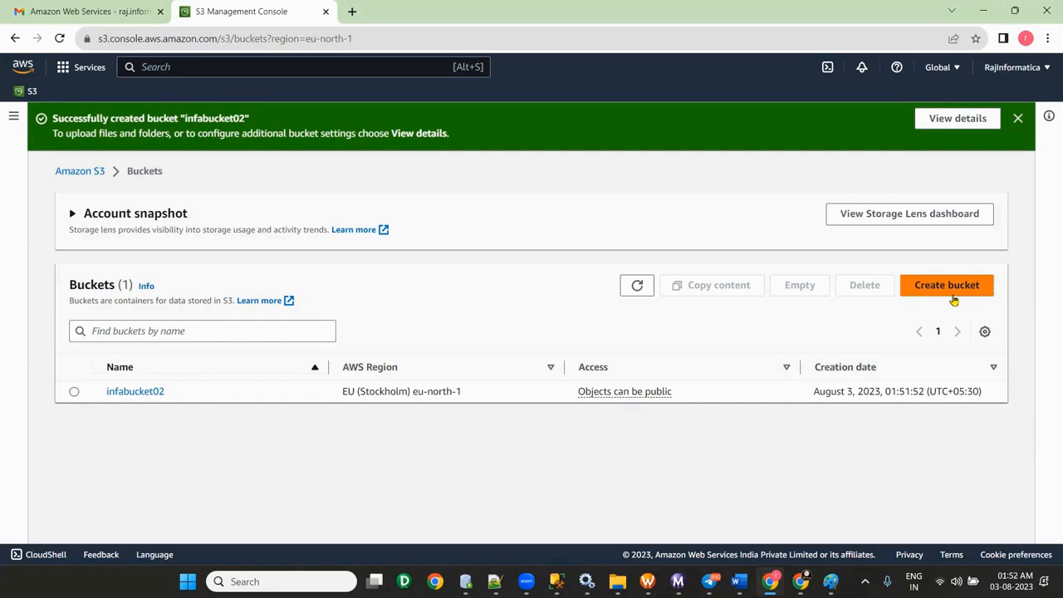
Open infabucket02 and review its Properties and Permissions sections.
click(136, 397)
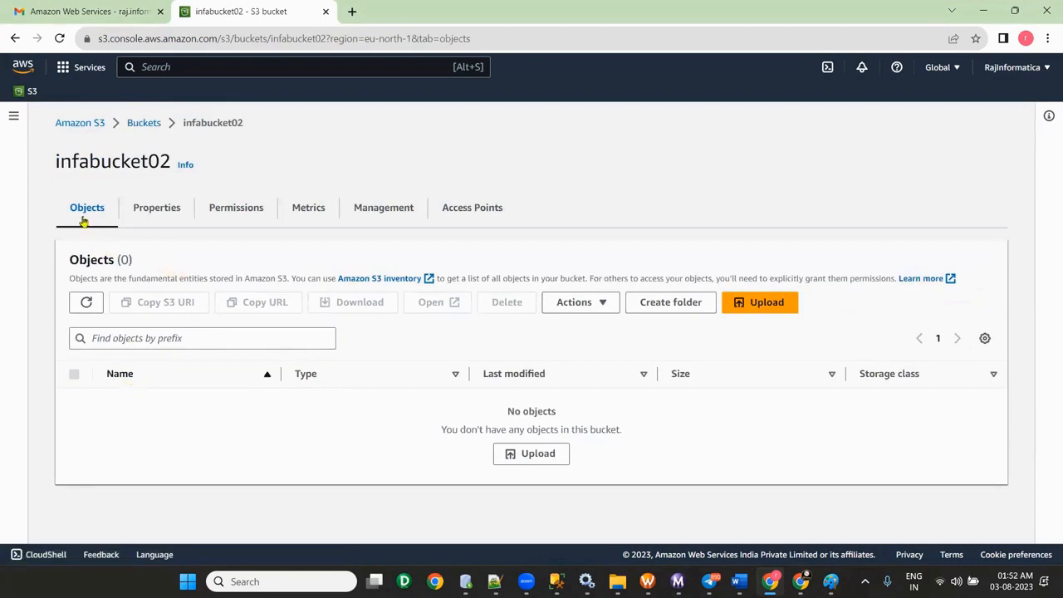
click(154, 209)
scroll(299, 370, down, 5)
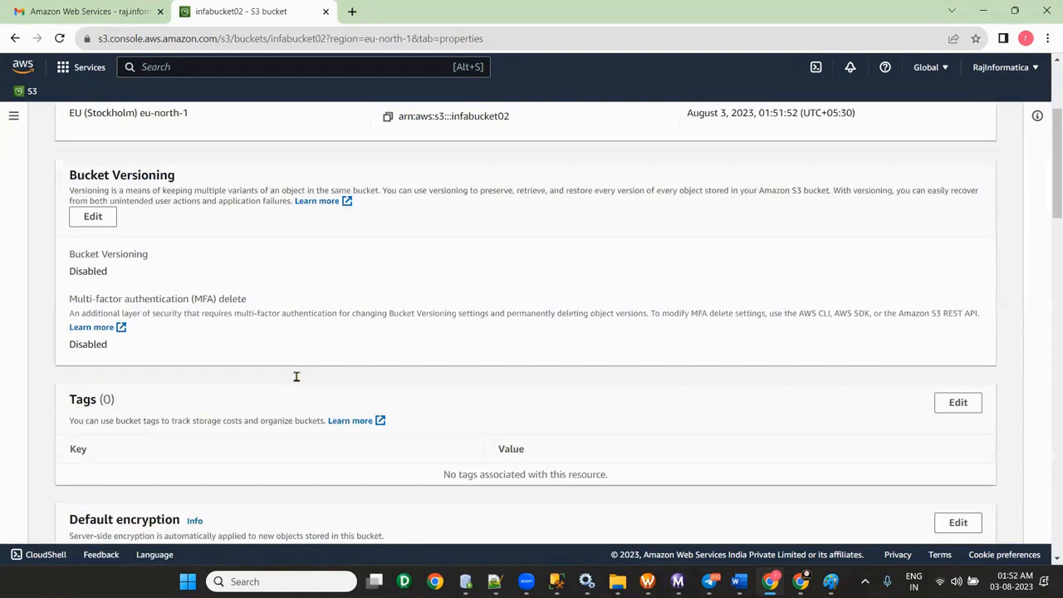
scroll(295, 377, down, 5)
scroll(295, 377, up, 15)
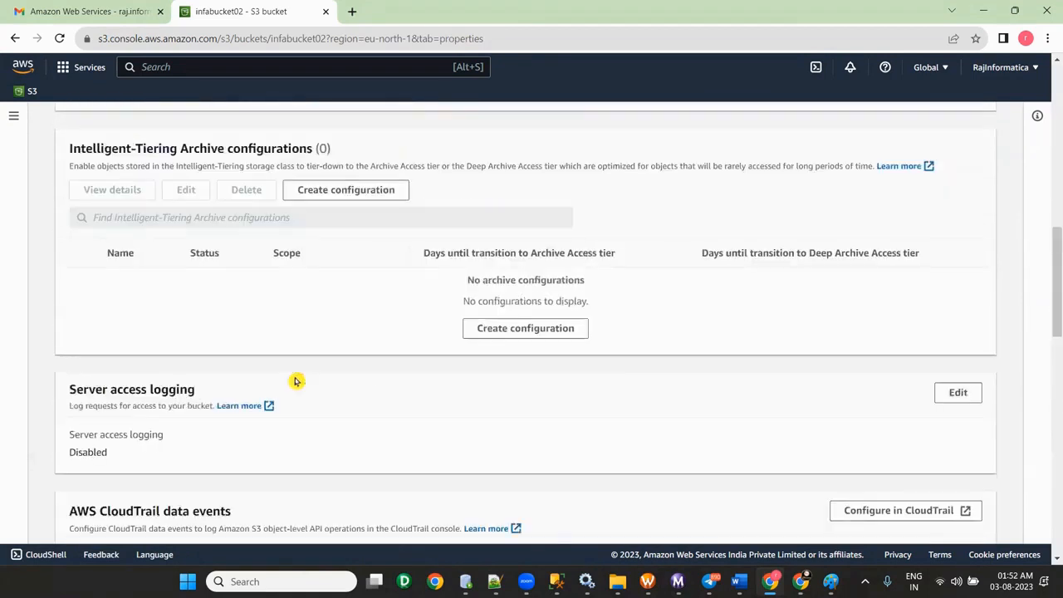
click(259, 212)
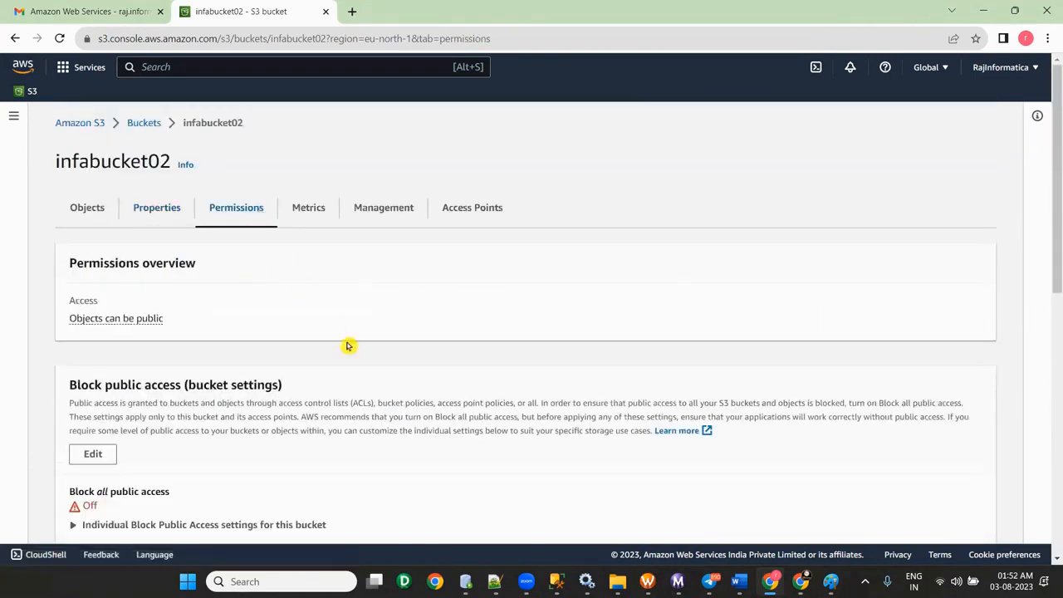
scroll(357, 366, down, 3)
scroll(357, 367, down, 10)
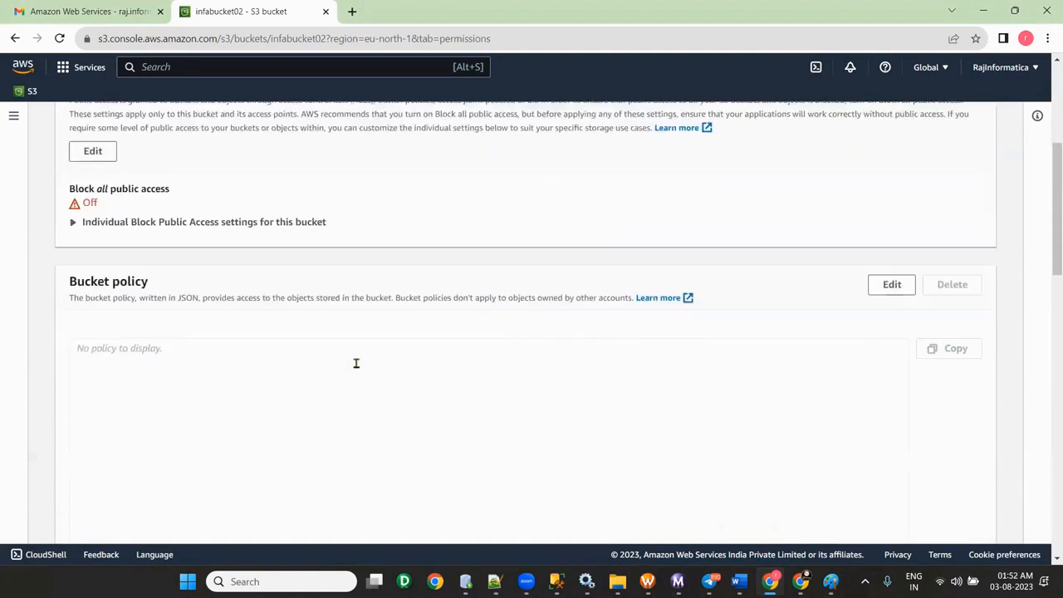
scroll(354, 364, up, 15)
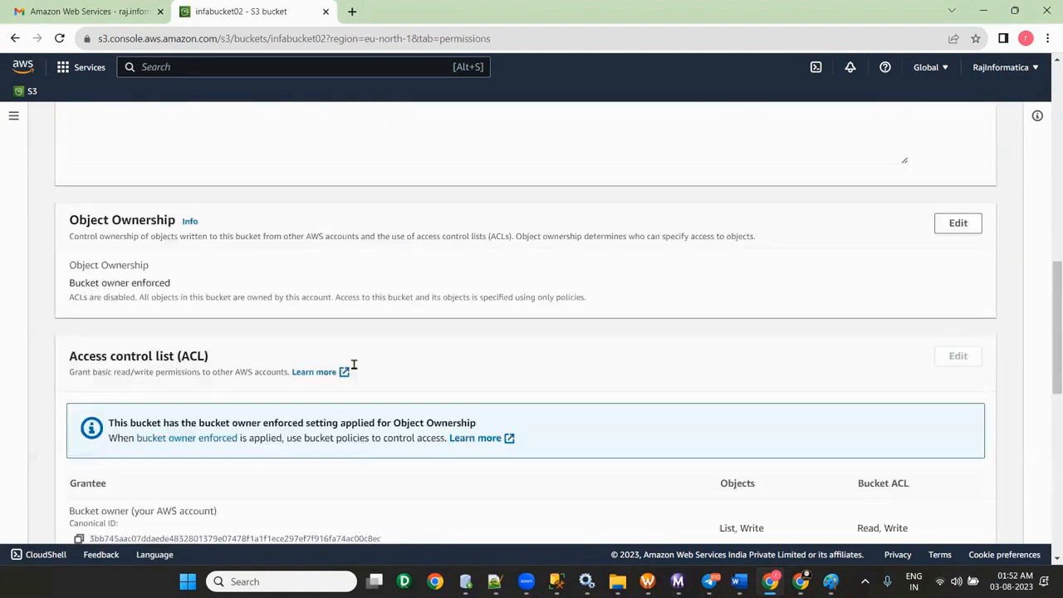
Check the Metrics, Management and Access Points tabs, then return to the empty Objects list.
click(325, 212)
click(380, 209)
click(478, 211)
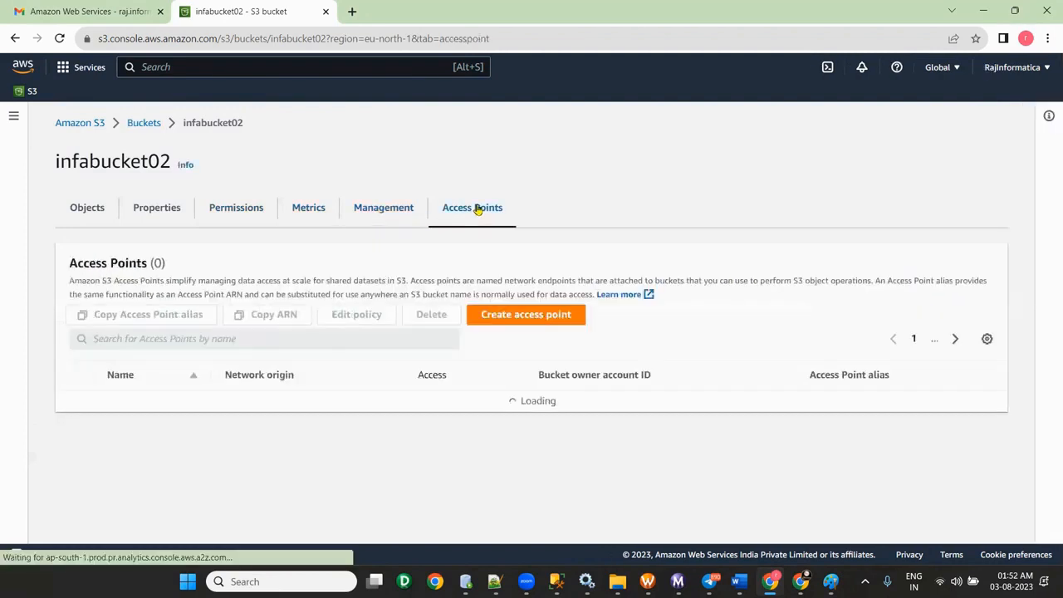
click(98, 218)
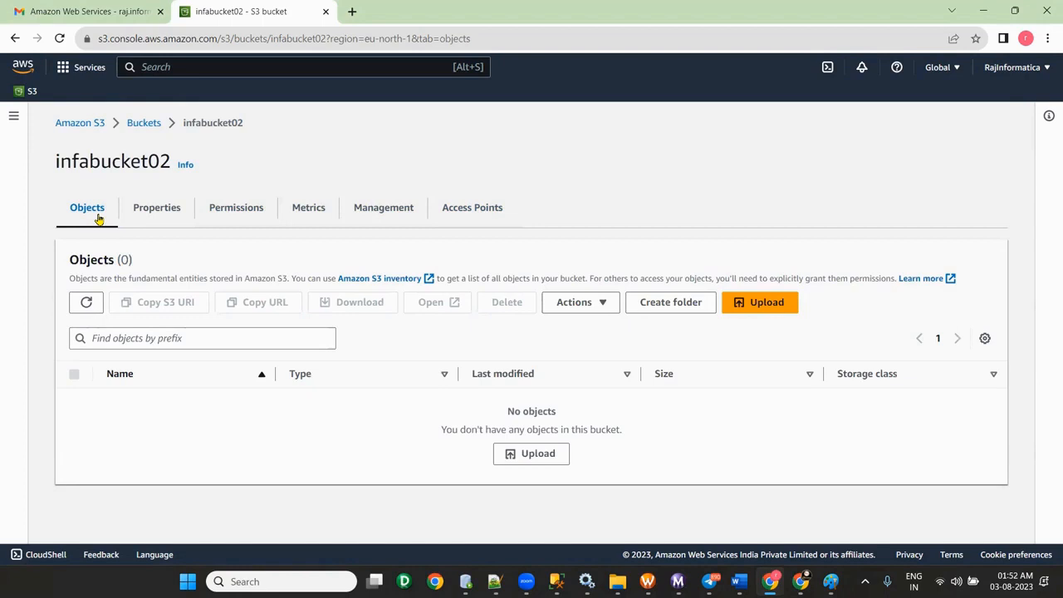
Open the Create folder form in infabucket02 and check the AWS ACCOUNT CREATION notes in Word.
click(666, 304)
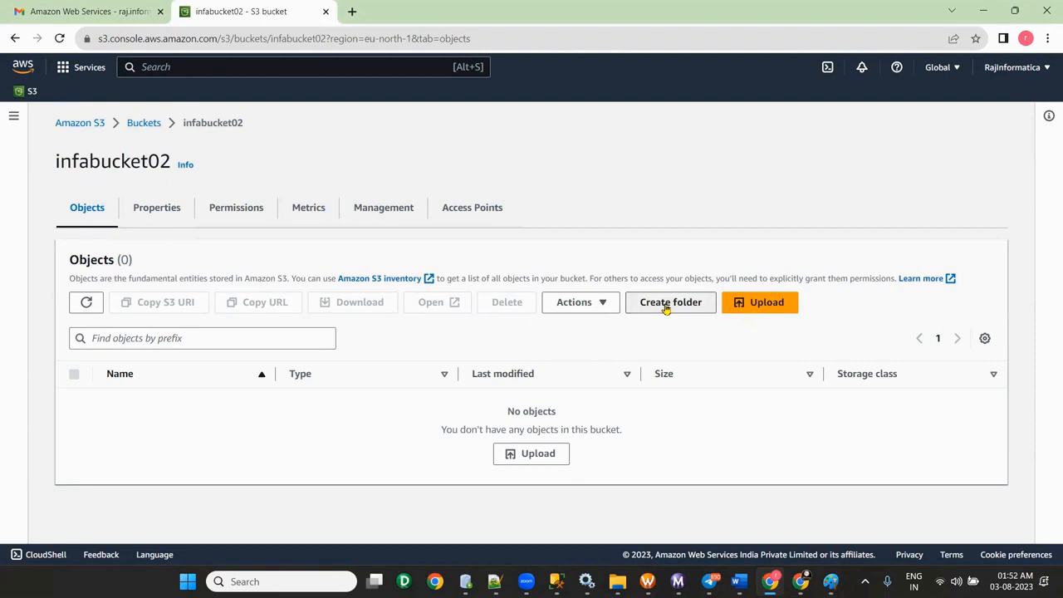
scroll(317, 417, down, 1)
scroll(317, 418, down, 1)
click(738, 581)
scroll(488, 385, down, 2)
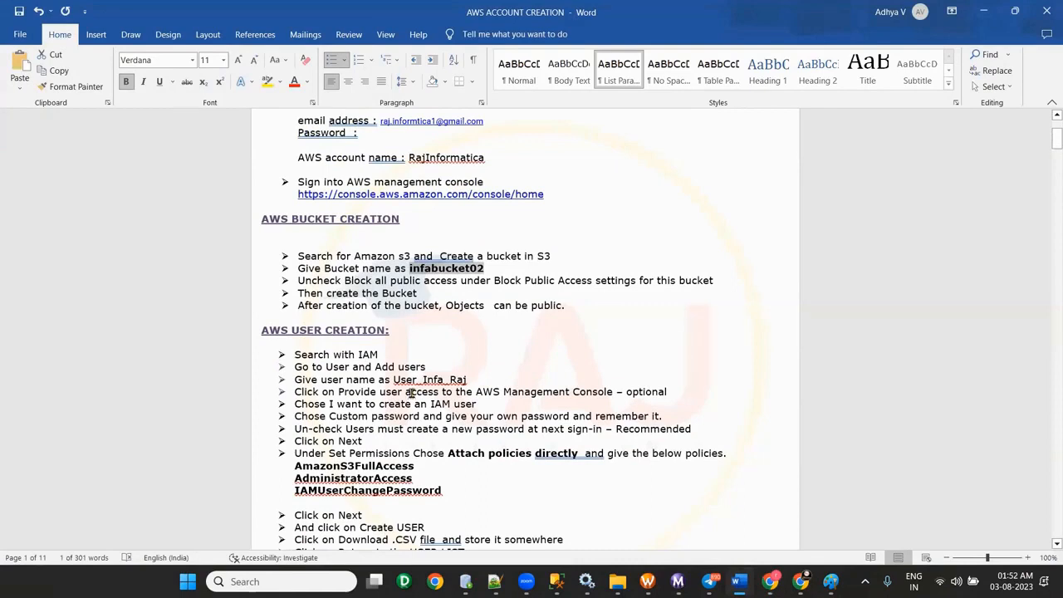
Enter Src_Files as the folder name and select the bucket name line in the Notepad++ notes.
key(alt+Tab)
text(S)
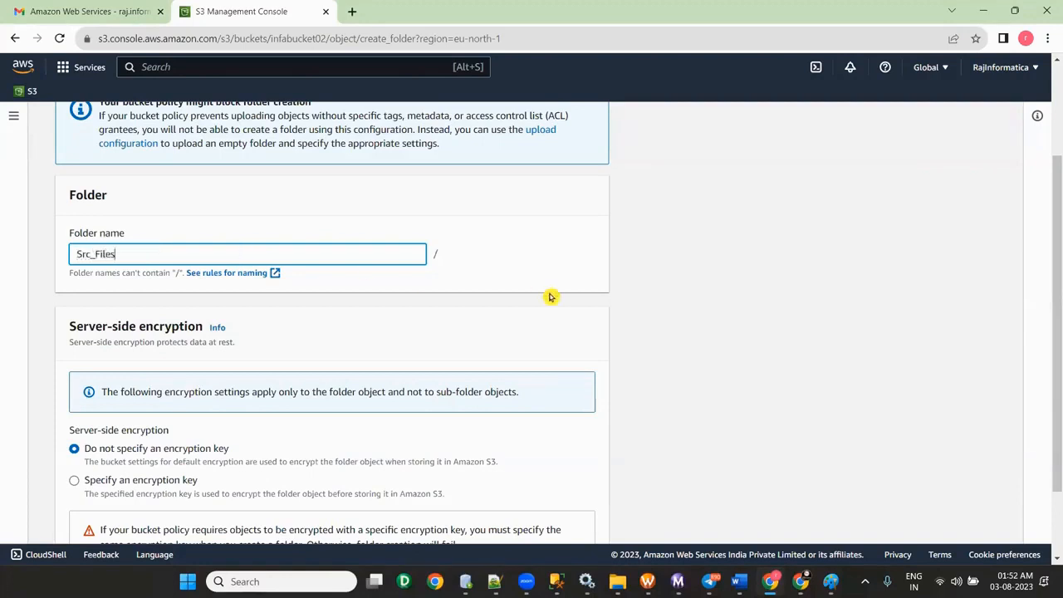
drag(126, 233, 70, 232)
key(ctrl+c)
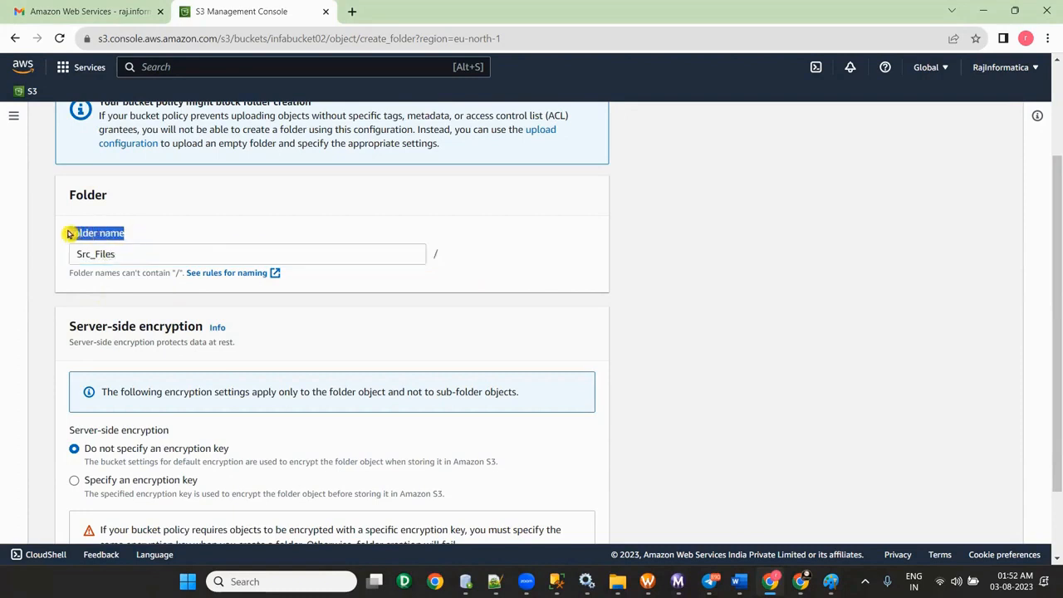
click(495, 583)
drag(373, 275, 378, 268)
Add a 'Folder Name :' line with the copied folder name below the bucket name in Notepad++.
key(Return)
key(ctrl+z)
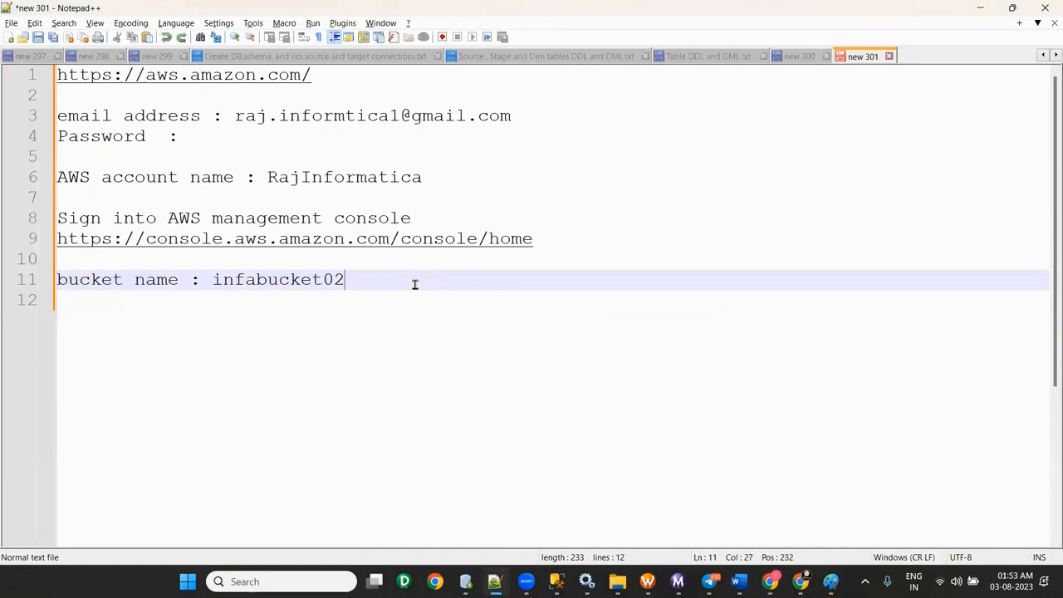
key(Return)
key(Return)
text(Folder Name )
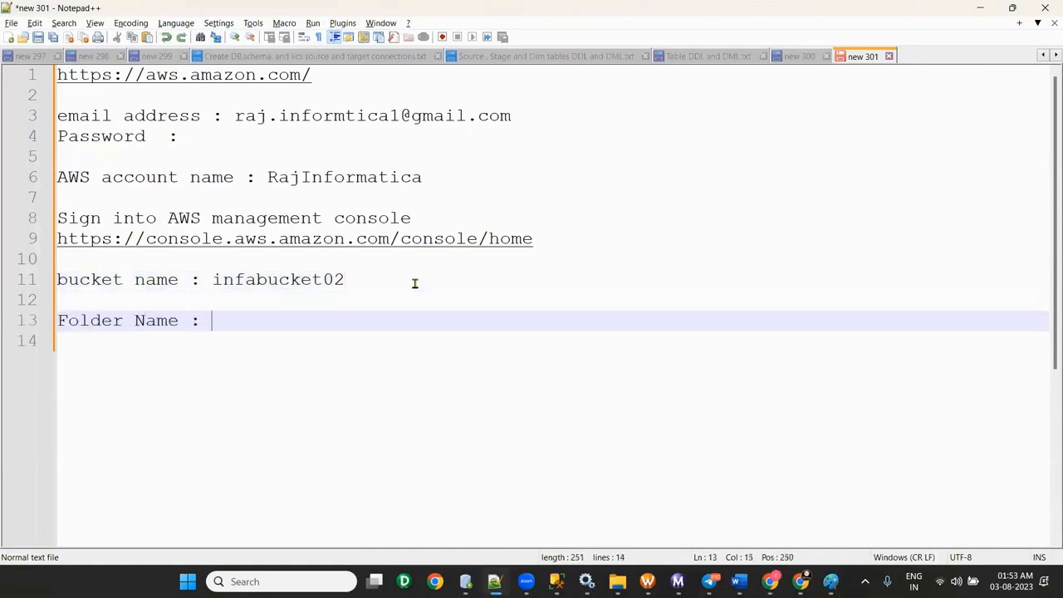
text(:)
key(ctrl+v)
key(alt+Tab)
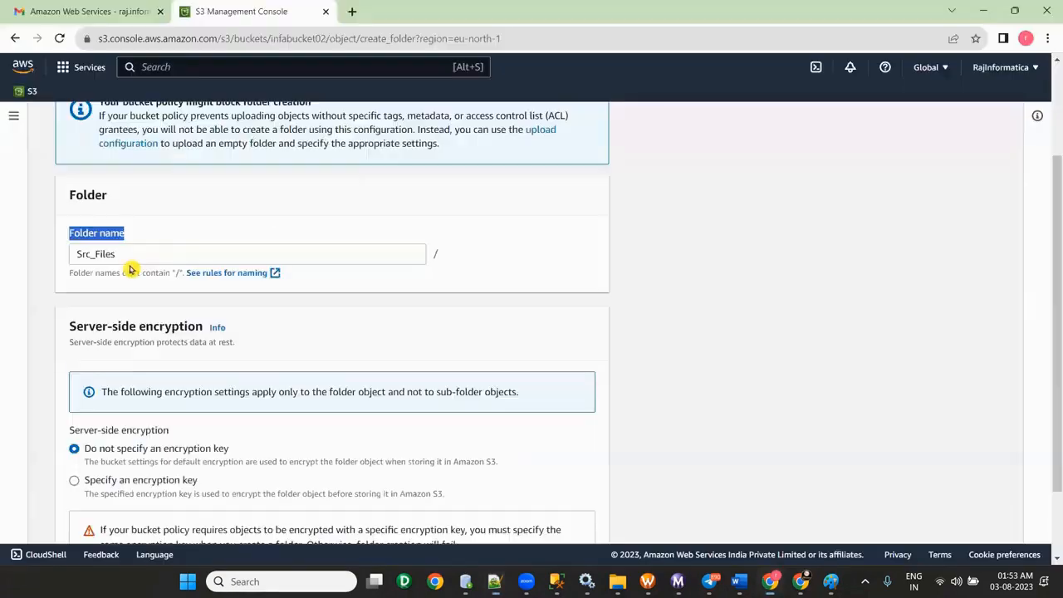
key(Tab)
key(ctrl+c)
key(alt+Tab)
drag(214, 319, 334, 318)
key(ctrl+v)
Change the folder name to SrcFiles in both the notes and the Create folder form.
key(alt+Tab)
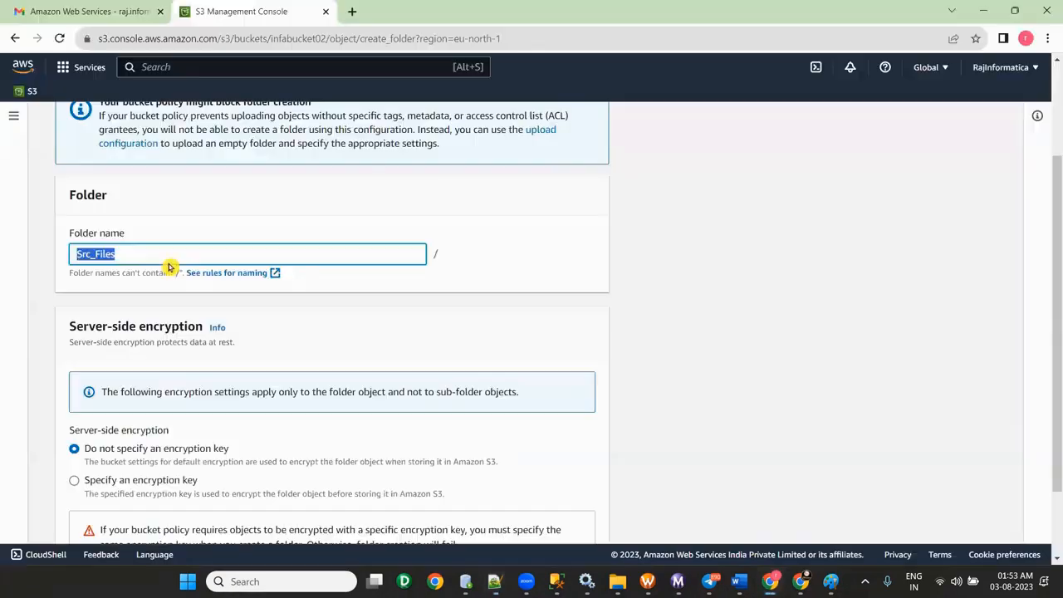
click(95, 254)
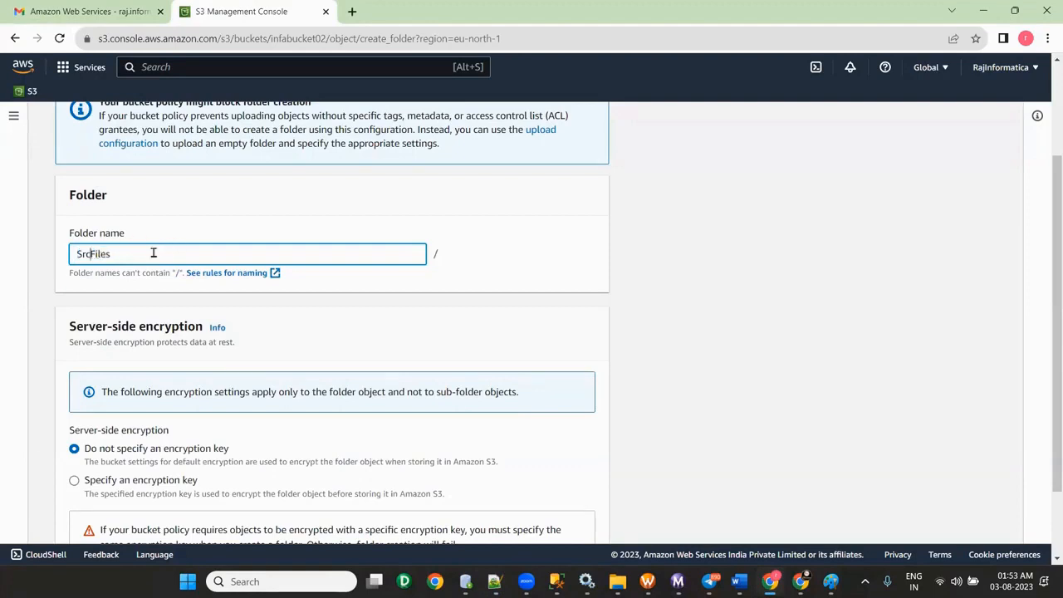
drag(153, 254, 4, 272)
key(alt+Tab)
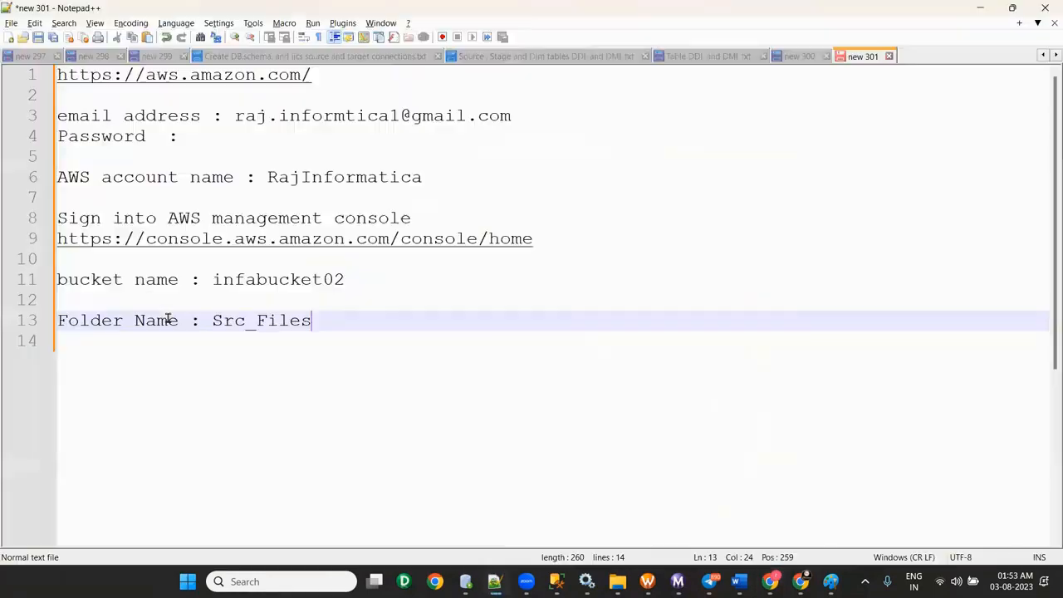
double_click(256, 320)
click(290, 326)
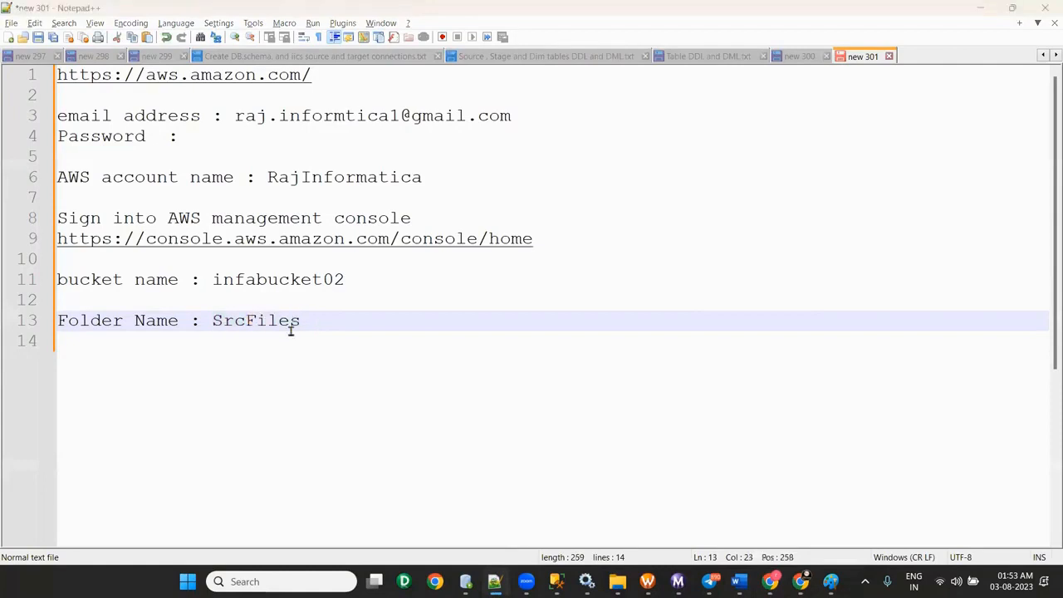
key(alt+Tab)
scroll(368, 373, down, 1)
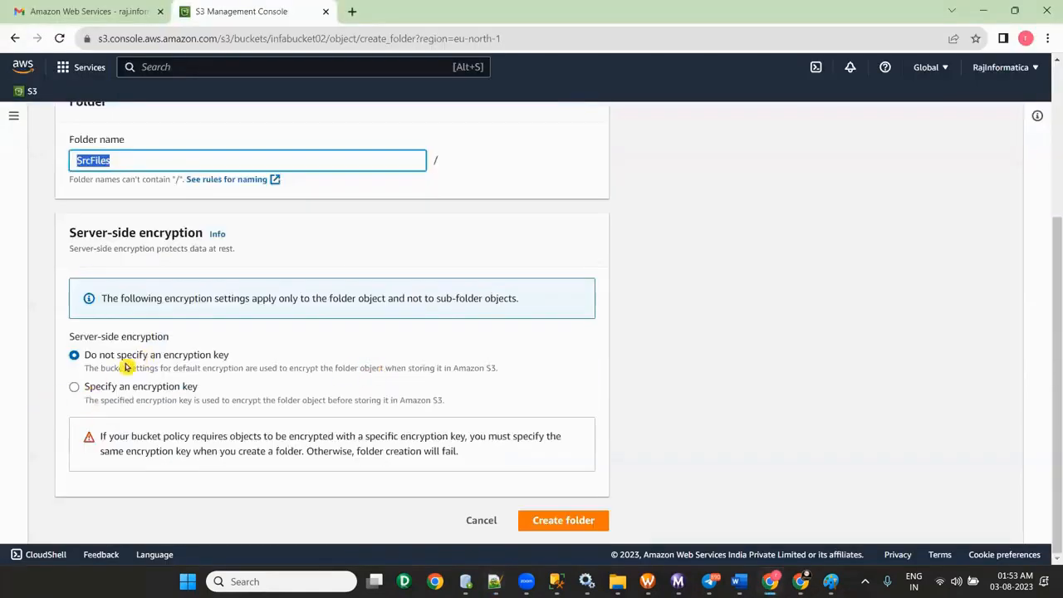
Confirm the name SrcFiles and create the folder, so SrcFiles/ appears in infabucket02.
scroll(326, 355, up, 1)
scroll(326, 355, up, 3)
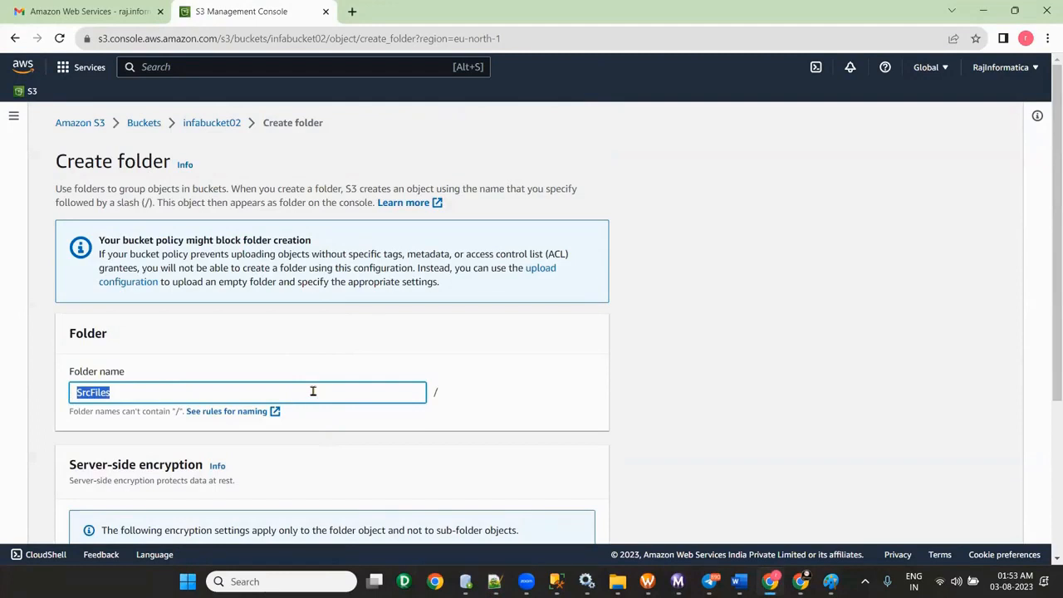
click(205, 391)
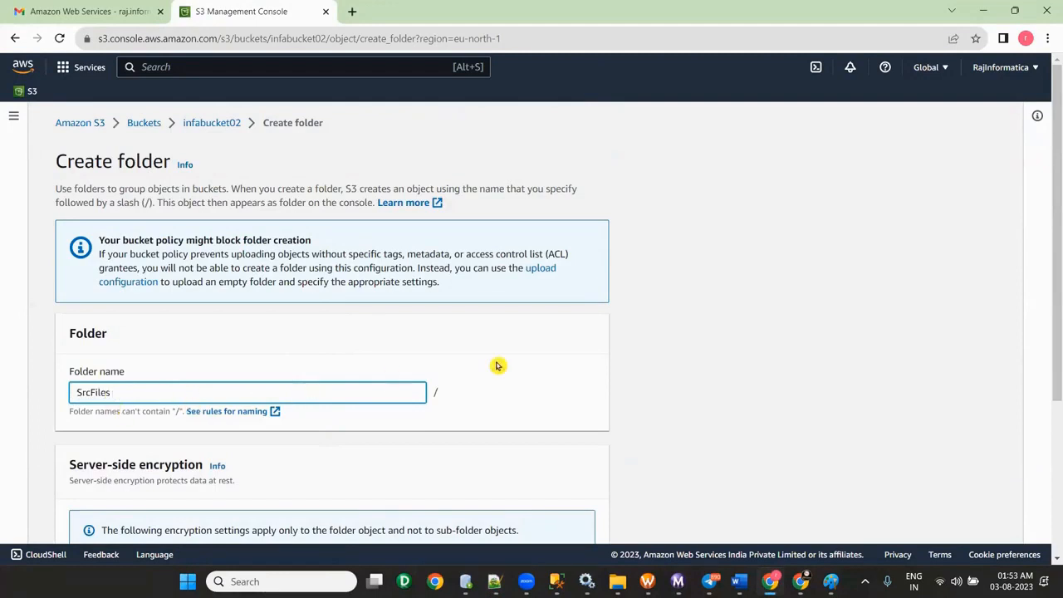
scroll(573, 359, down, 3)
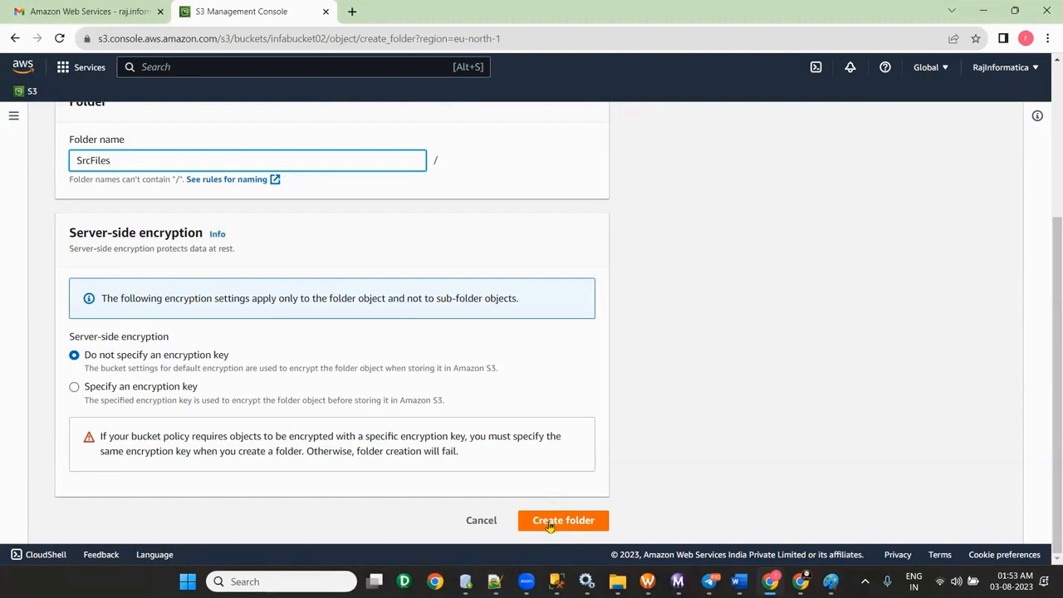
scroll(249, 341, up, 3)
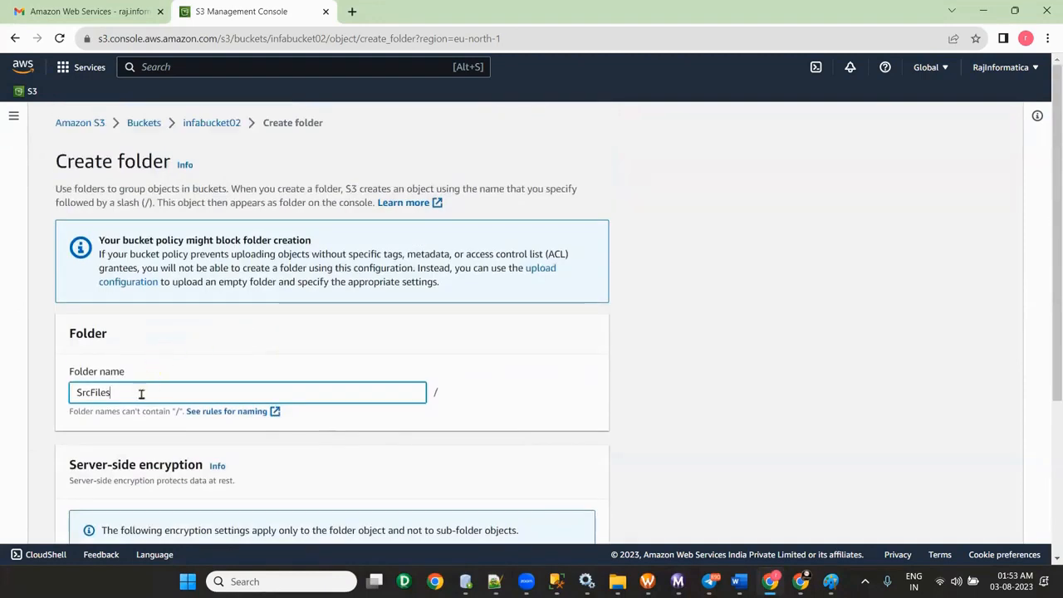
scroll(623, 341, down, 3)
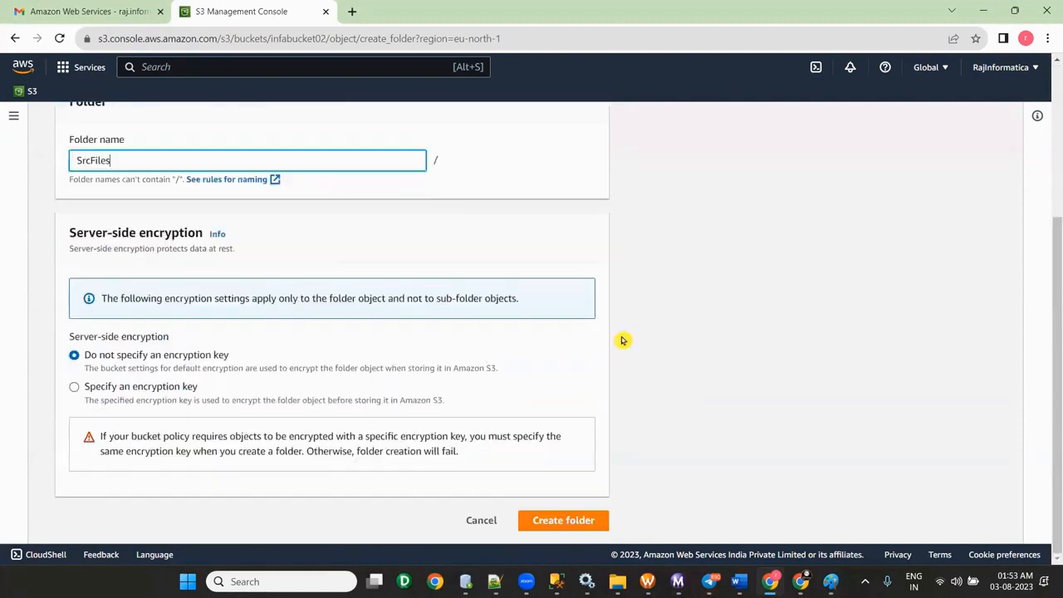
click(575, 520)
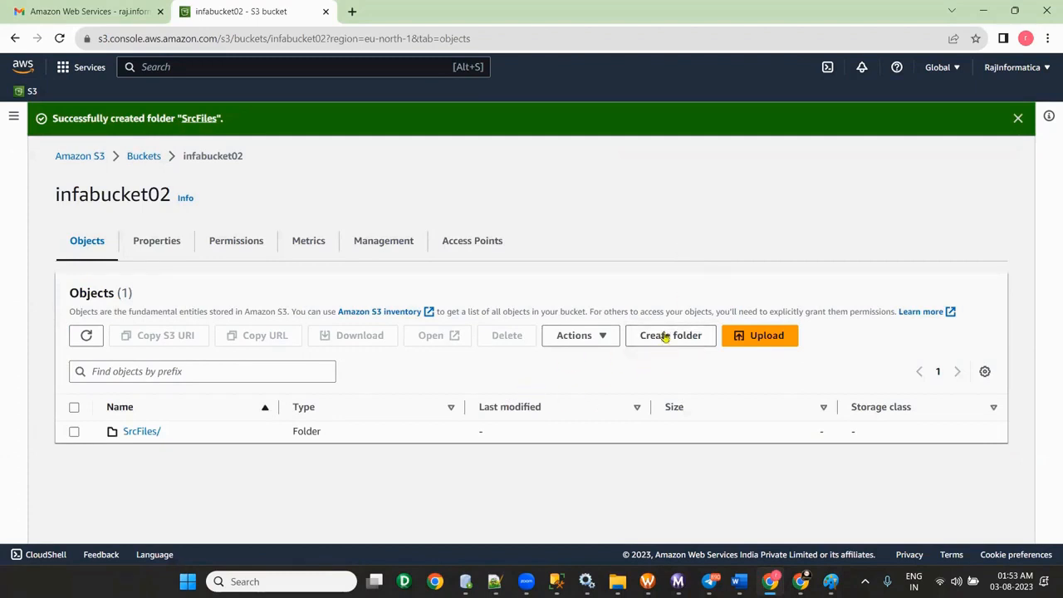
Navigate Buckets > infabucket02 > SrcFiles/ and open the Upload page for s3://infabucket02/SrcFiles/.
click(137, 432)
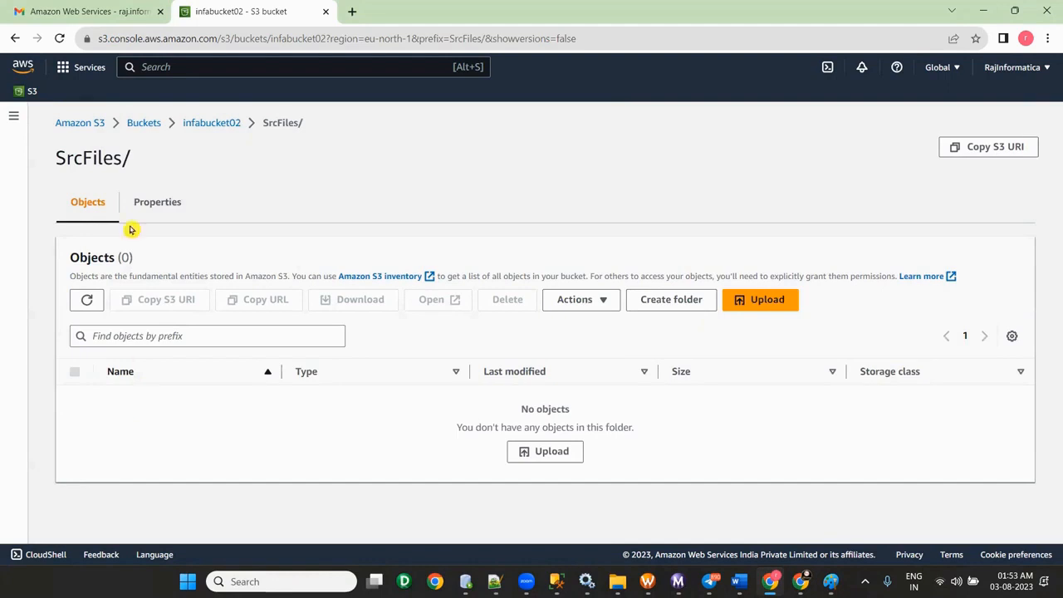
click(144, 122)
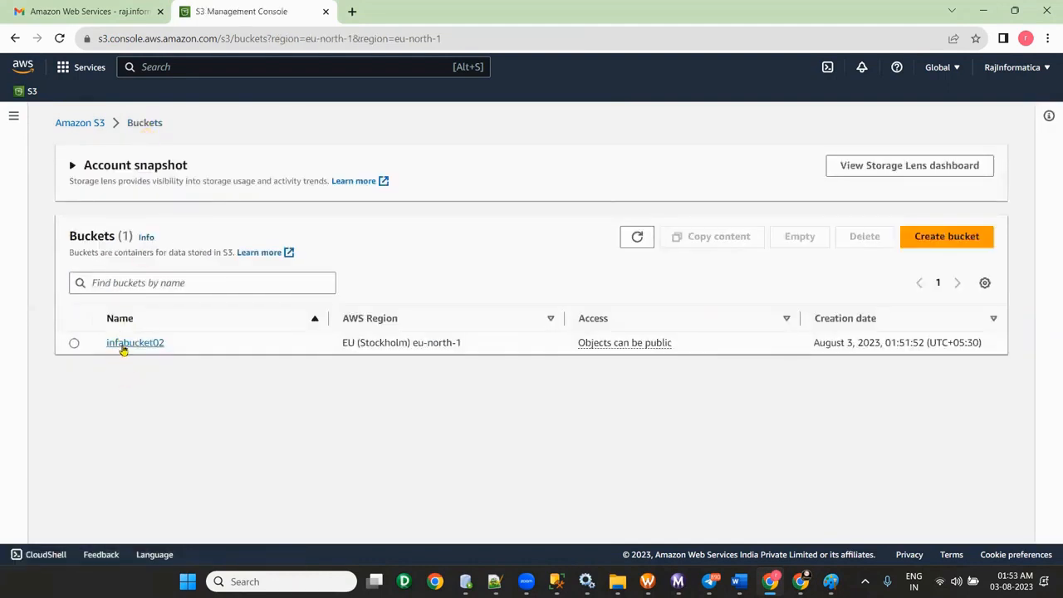
click(124, 347)
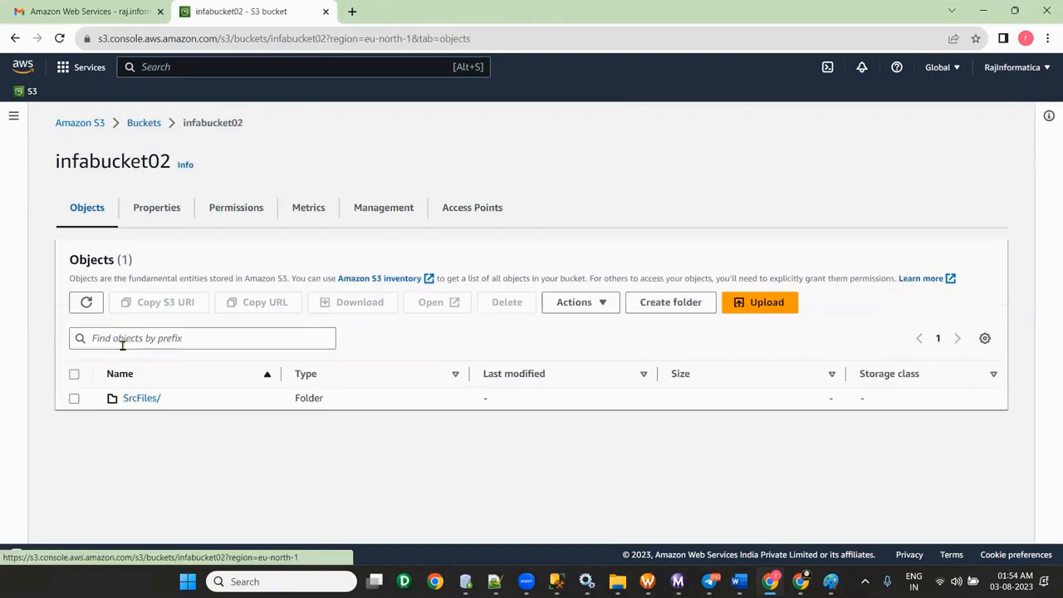
click(136, 405)
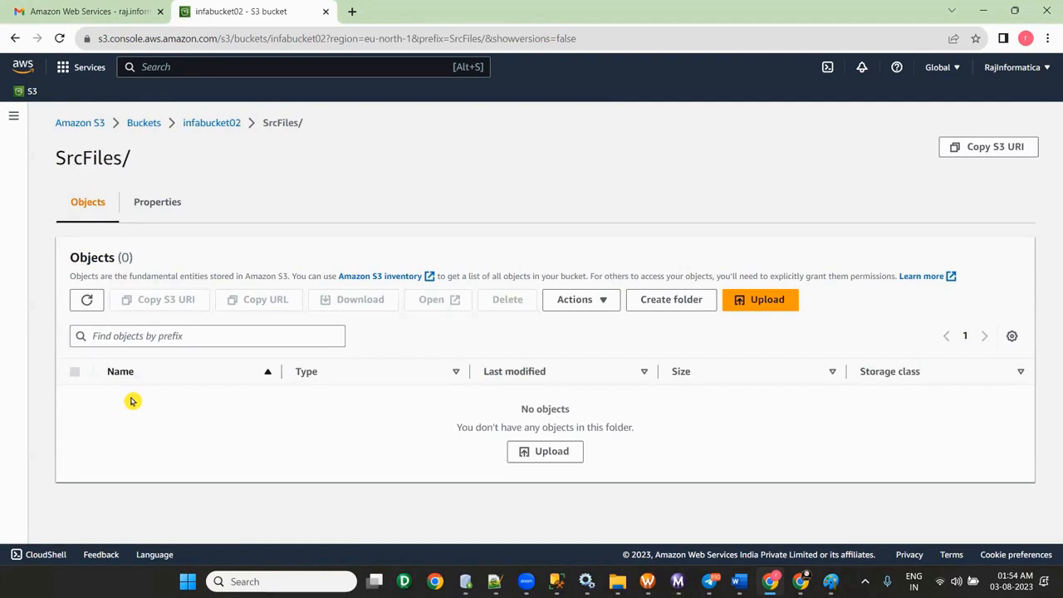
click(752, 300)
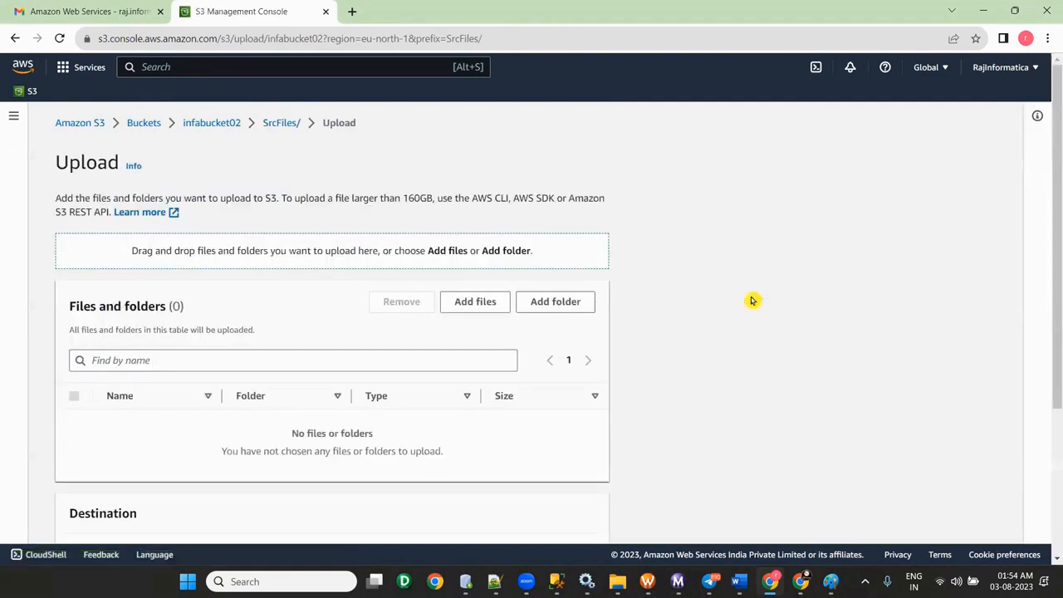
scroll(697, 320, down, 1)
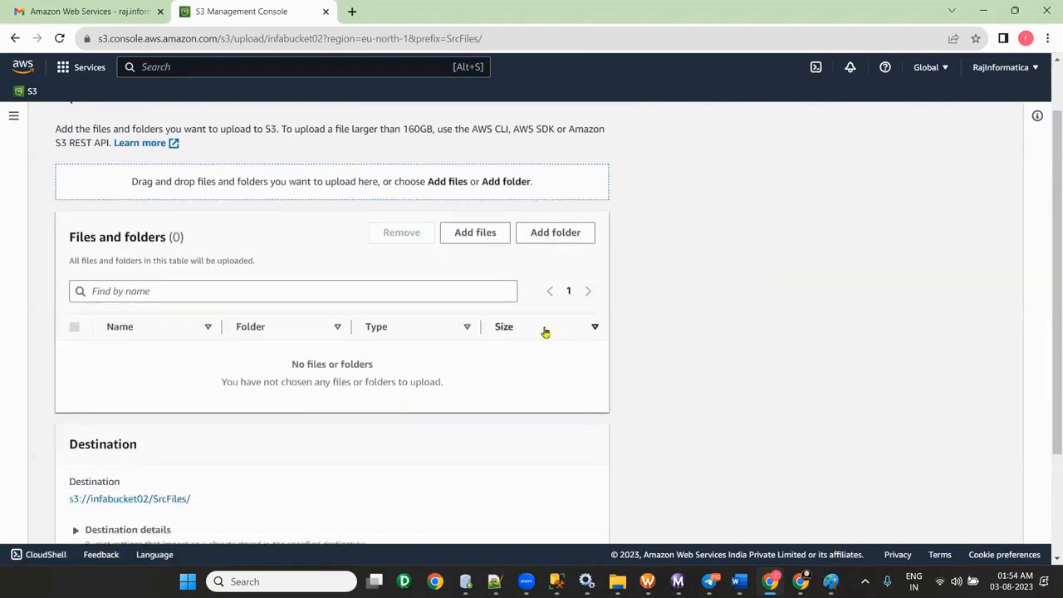
Add files from the local Data_Integration_Server\data\SrcFiles folder.
click(484, 242)
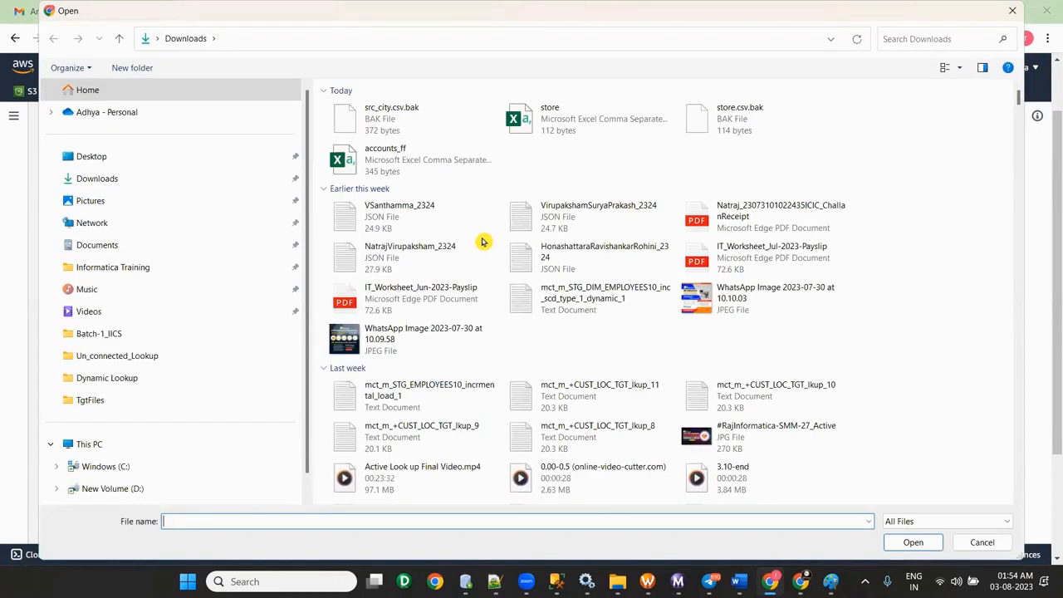
click(98, 335)
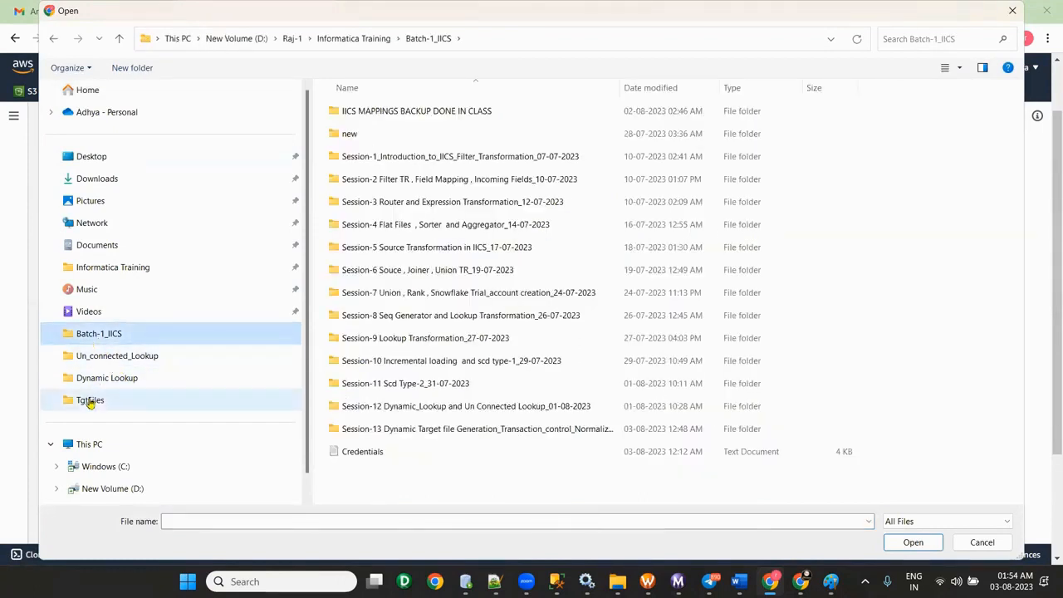
click(89, 402)
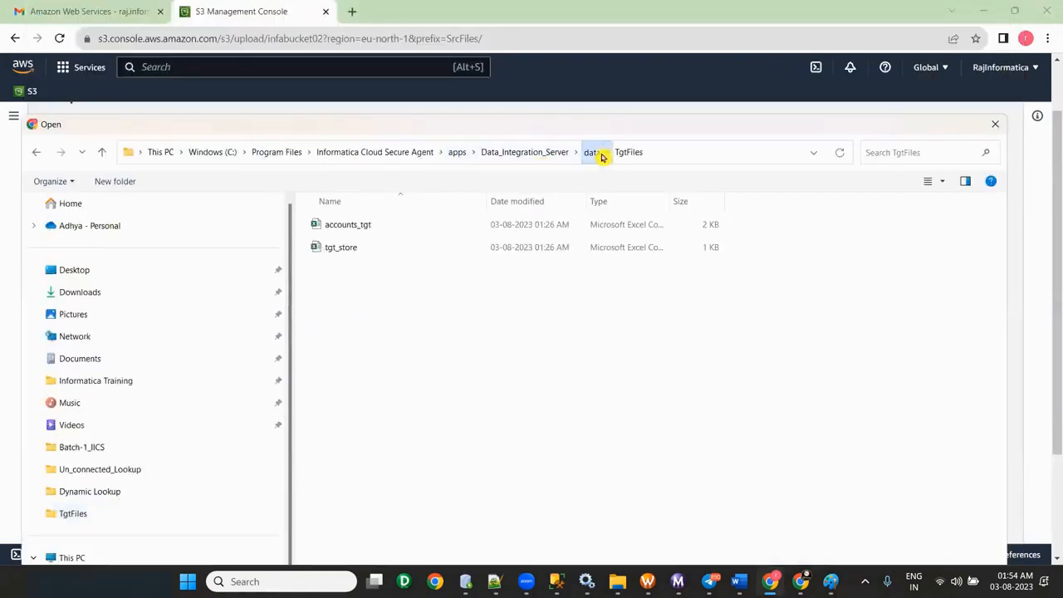
click(591, 152)
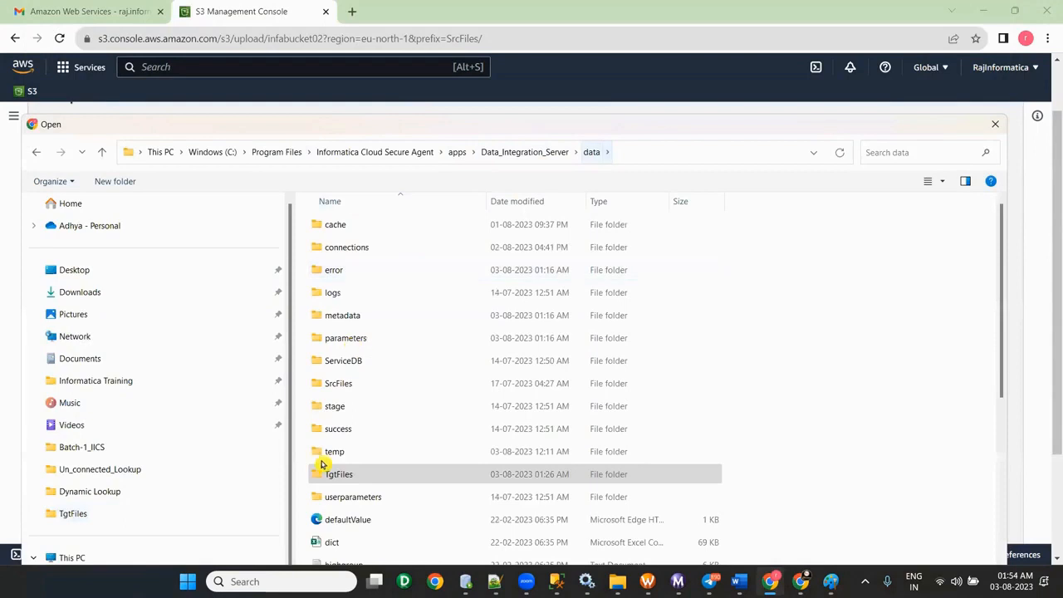
double_click(346, 384)
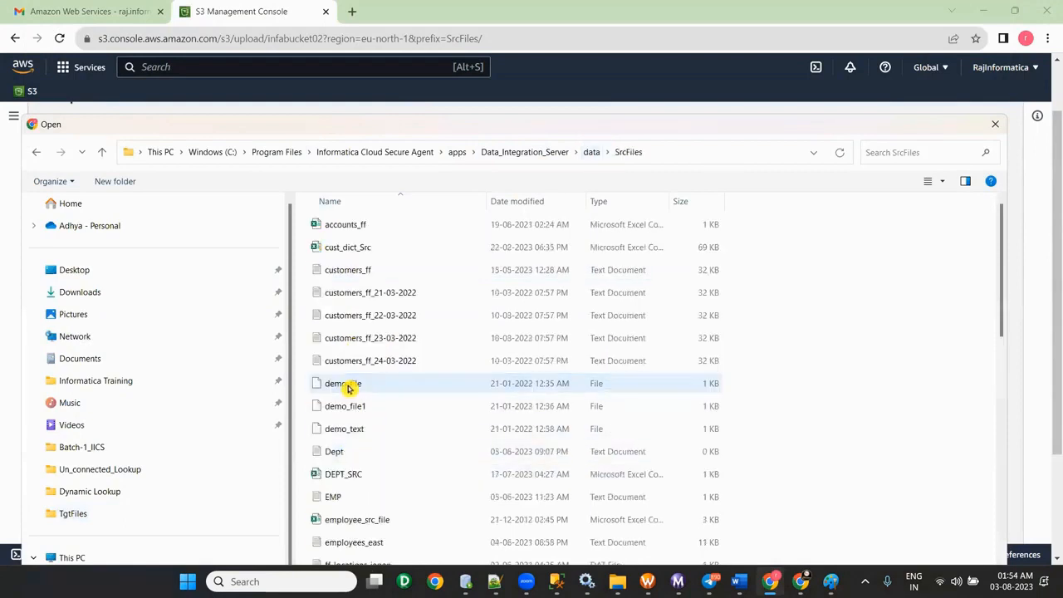
Select accounts_ff, DEPT_SRC and src_city and confirm them for upload.
click(370, 224)
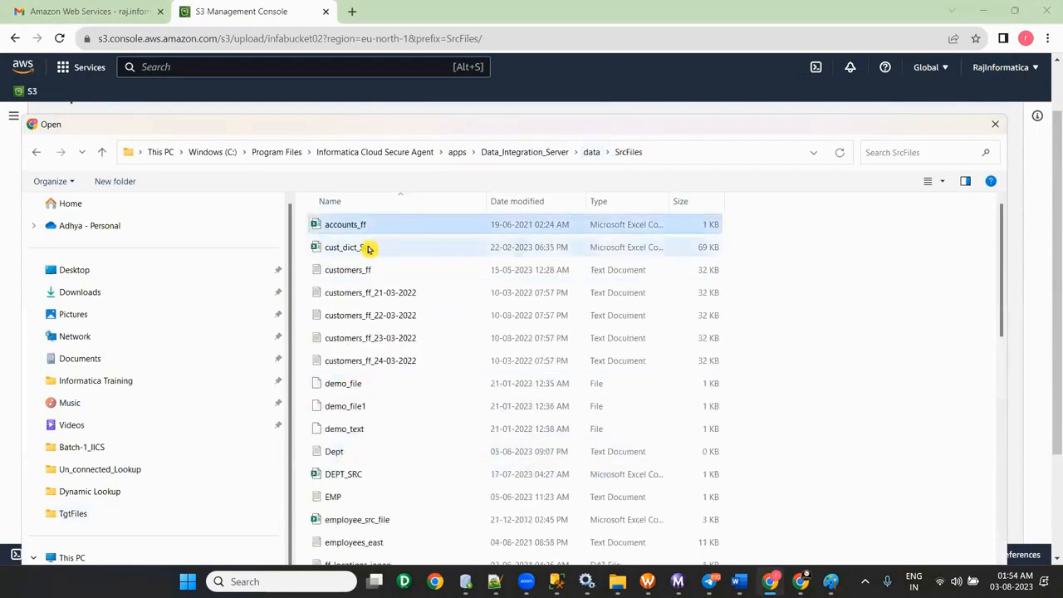
ctrl+click(345, 474)
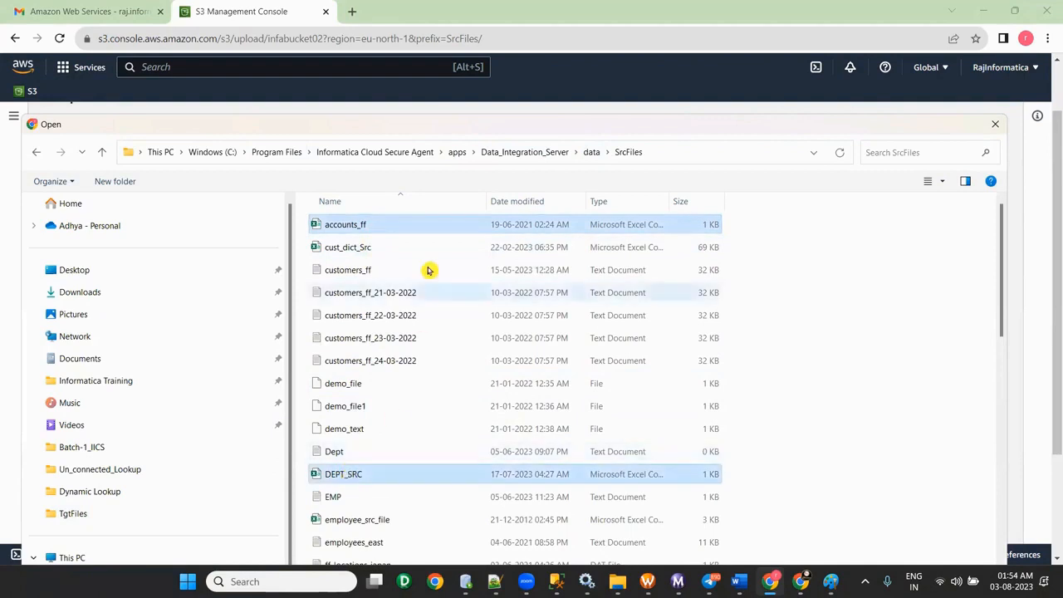
scroll(436, 349, down, 2)
scroll(448, 415, down, 3)
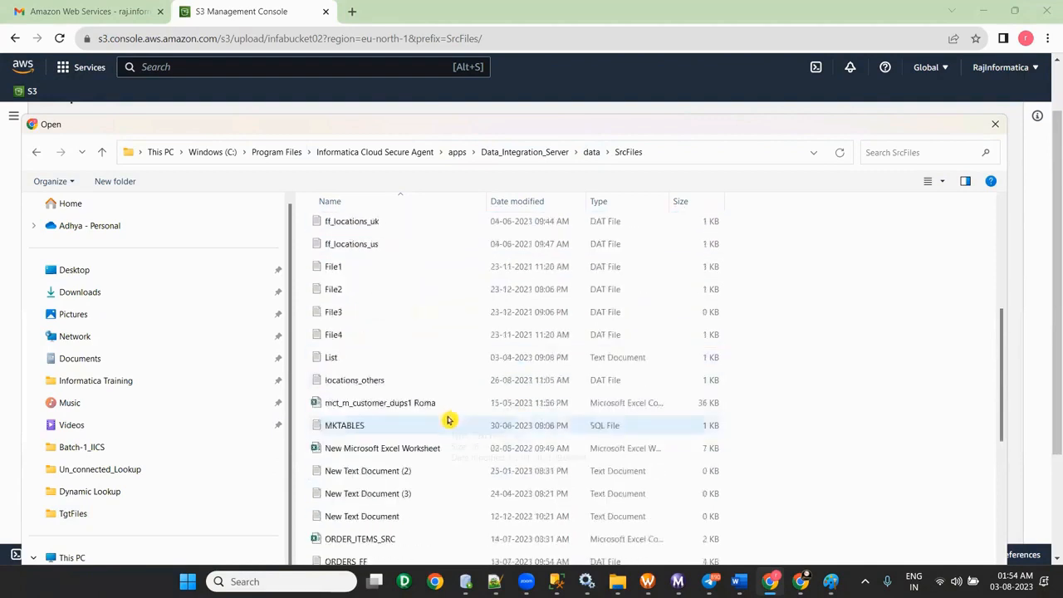
scroll(436, 418, down, 1)
scroll(432, 418, down, 3)
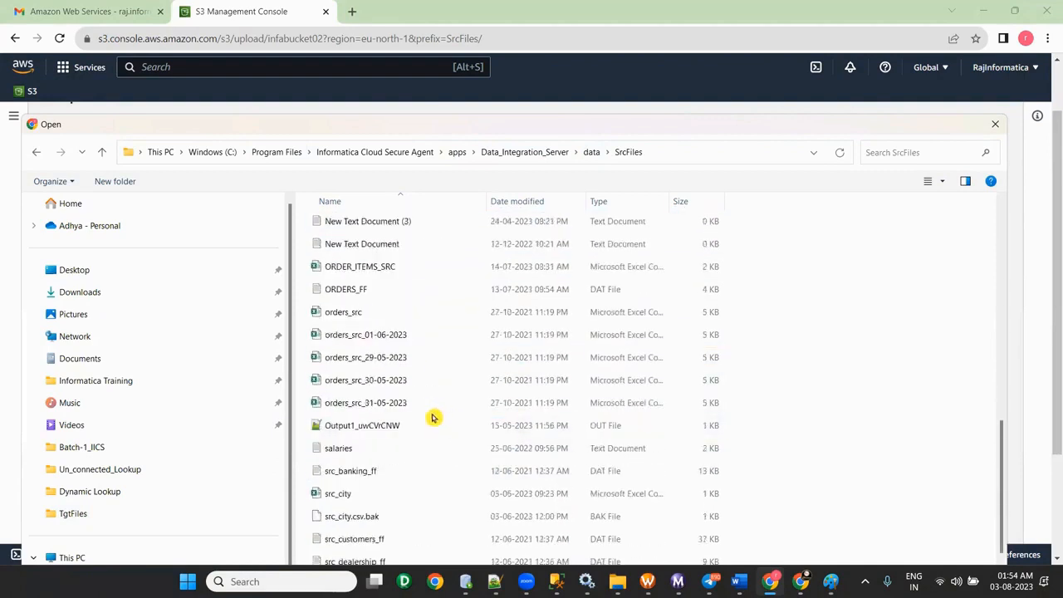
scroll(434, 418, down, 1)
click(360, 427)
scroll(478, 427, down, 1)
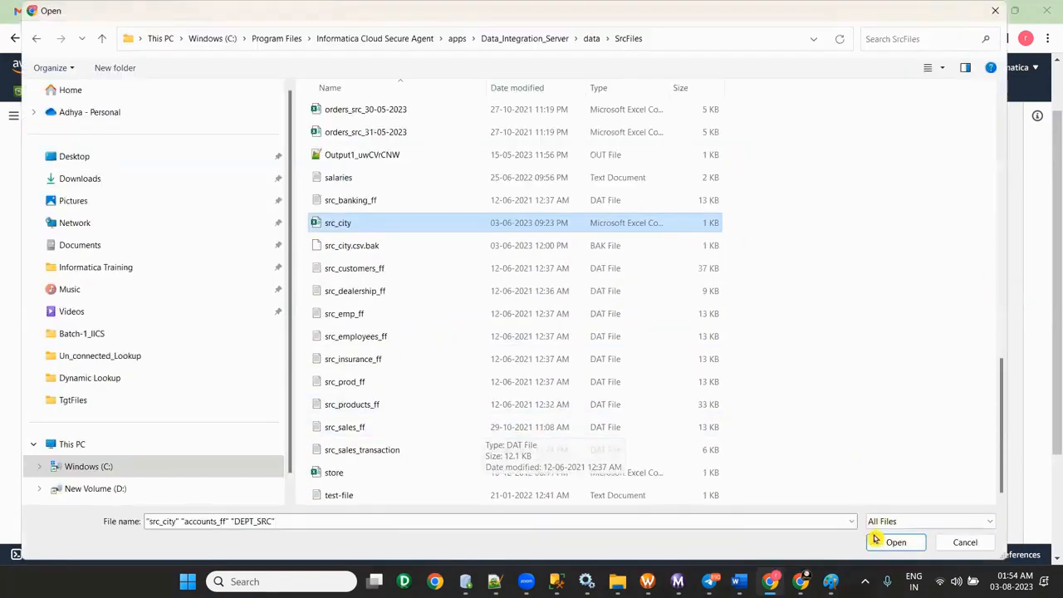
click(878, 540)
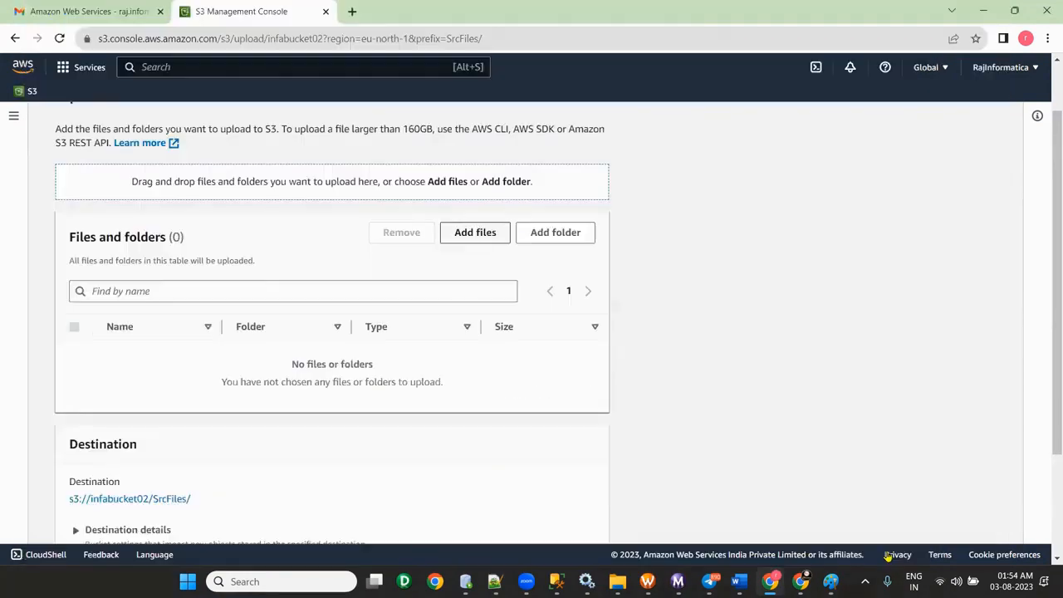
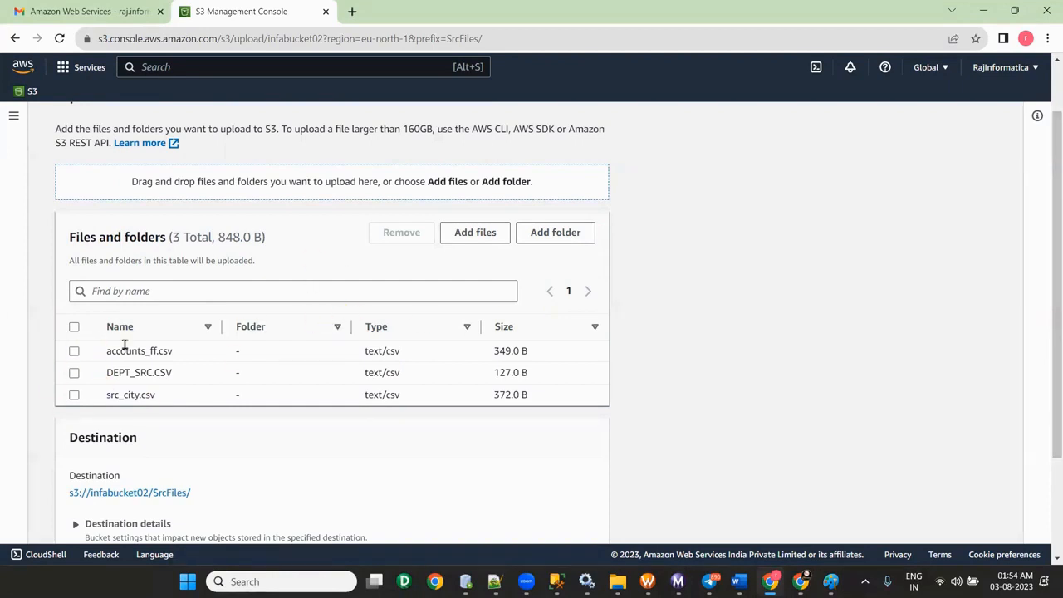
Upload accounts_ff.csv, DEPT_SRC.CSV and src_city.csv (848.0 B) and close the upload status page.
scroll(536, 438, down, 3)
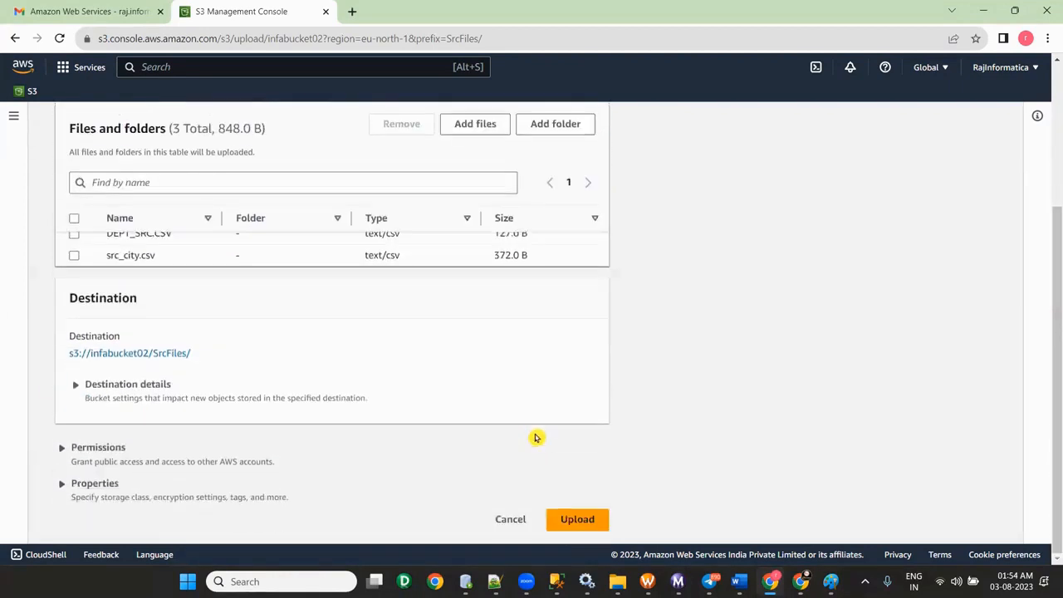
click(566, 520)
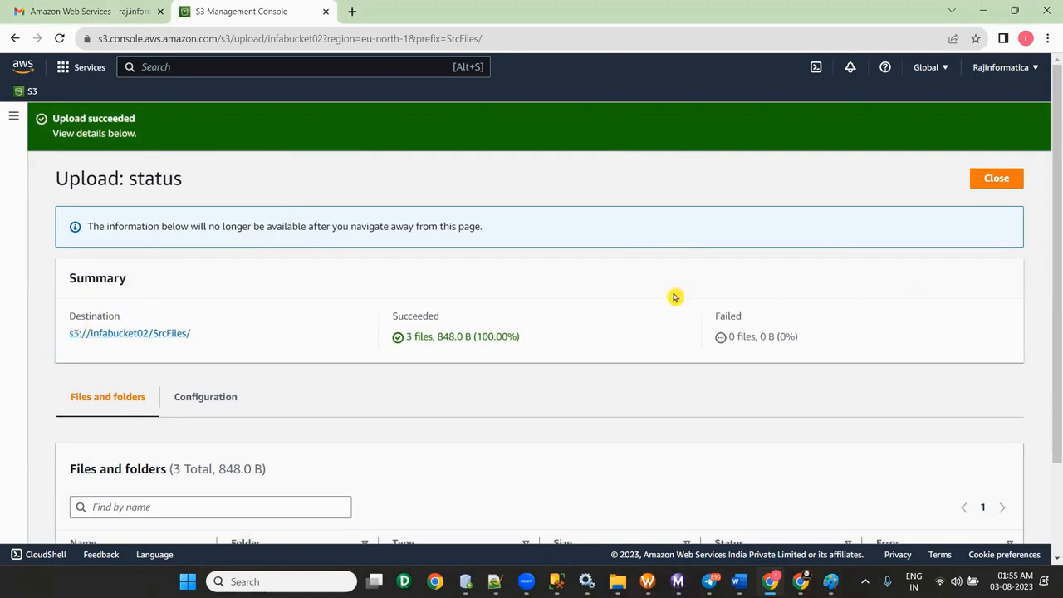
click(974, 181)
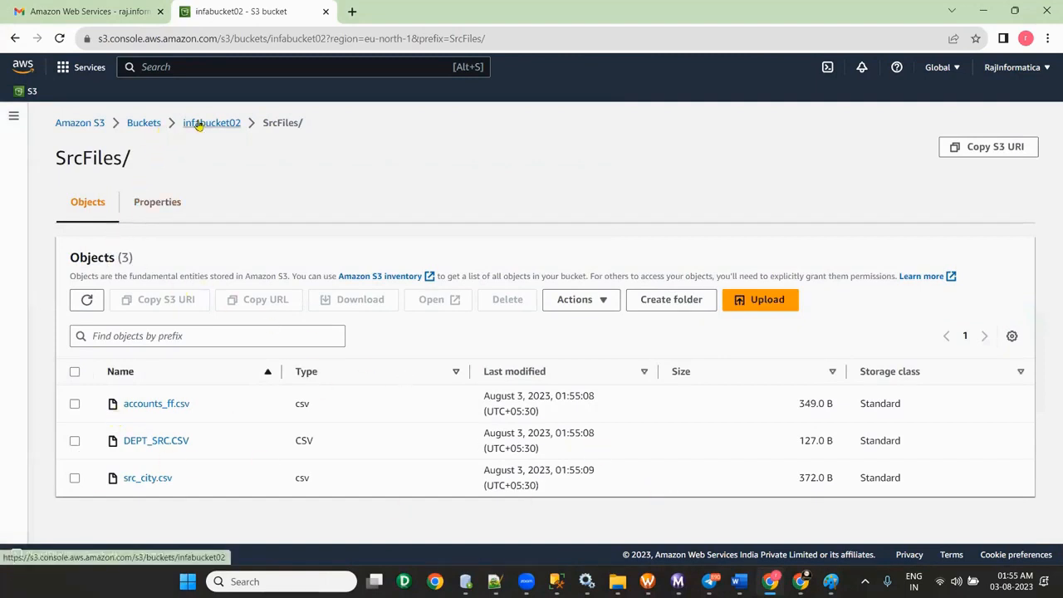
Go to Buckets > infabucket02 > SrcFiles/ and start a new upload.
click(144, 123)
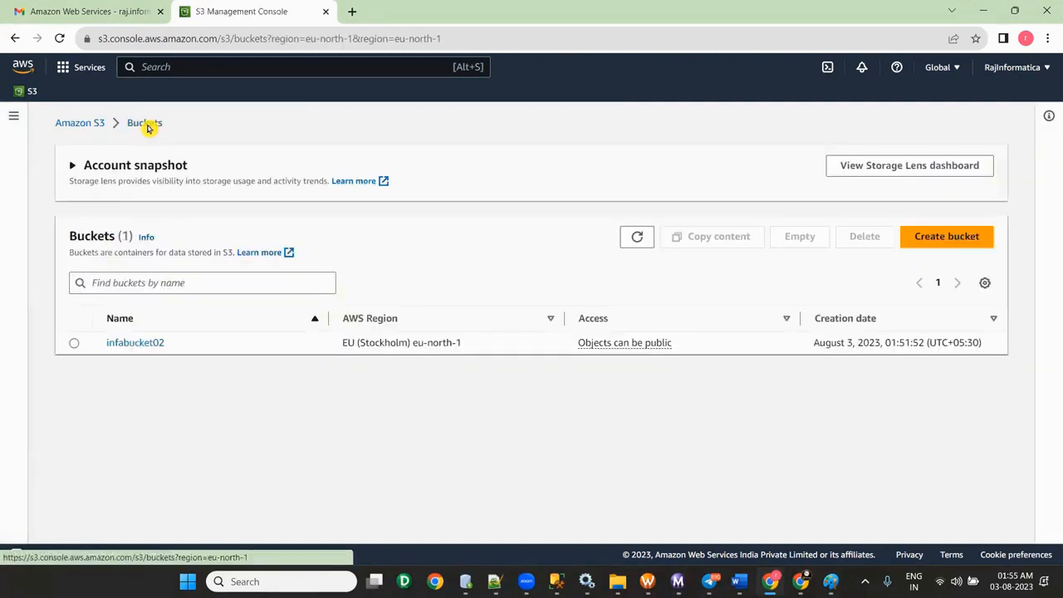
click(130, 342)
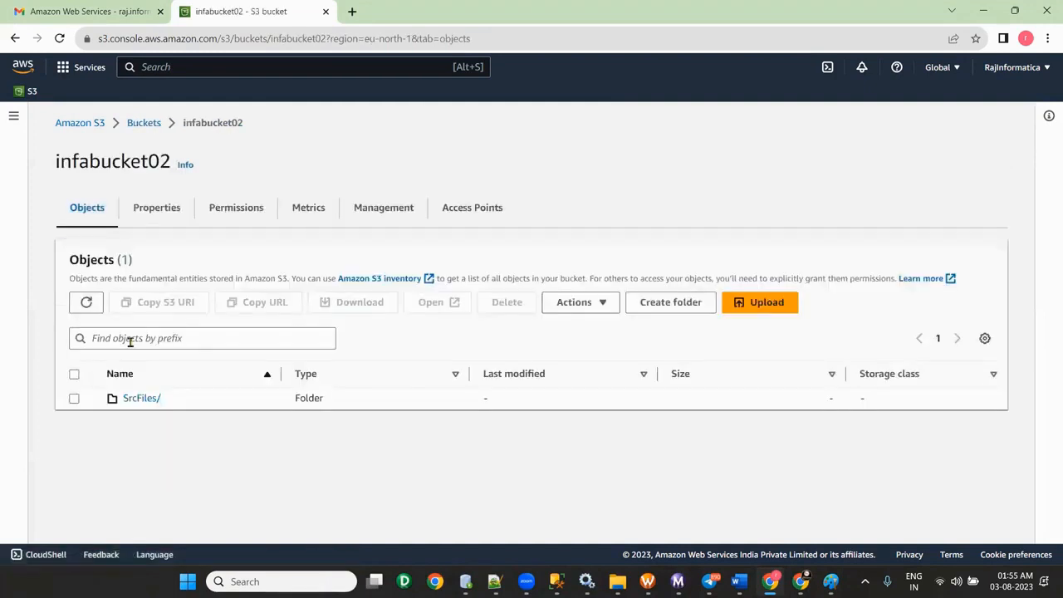
click(150, 393)
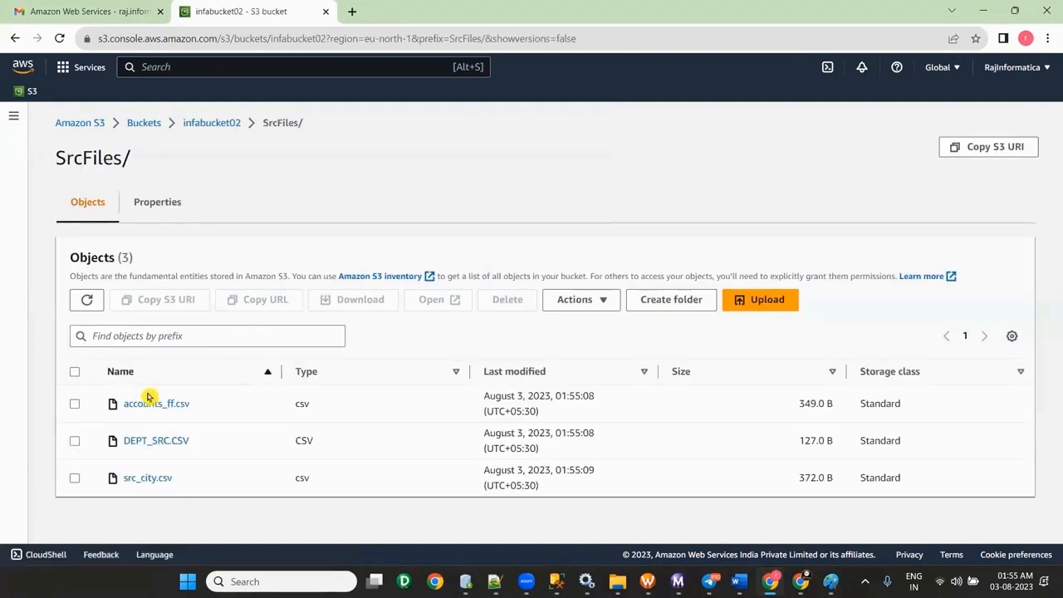
click(762, 303)
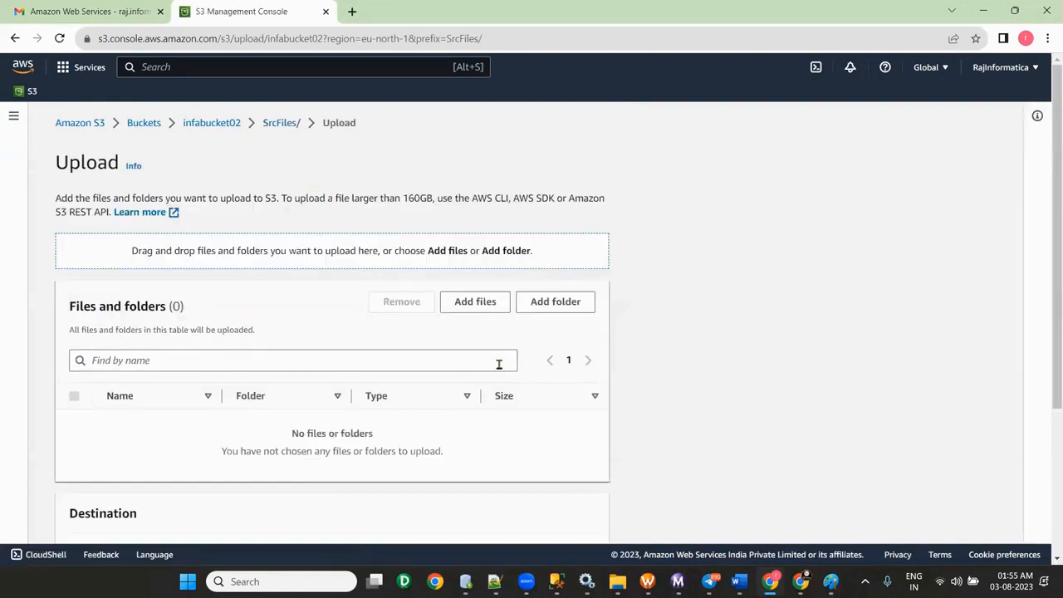
click(280, 123)
click(748, 301)
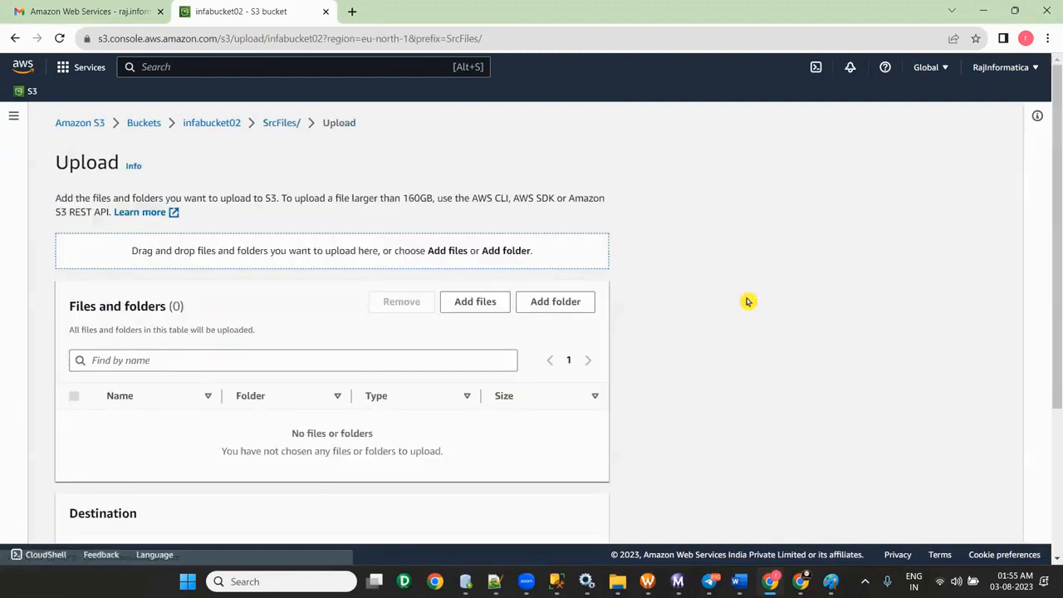
Add Dept.txt, employees_east.txt and ff_locations_japan.dat to the upload.
click(474, 303)
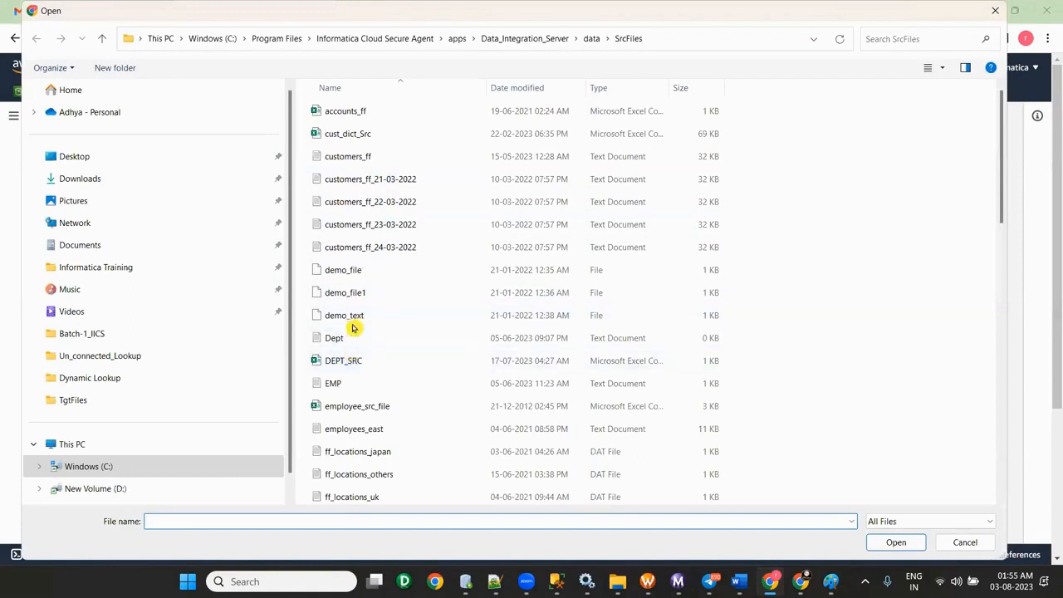
click(344, 341)
ctrl+click(374, 432)
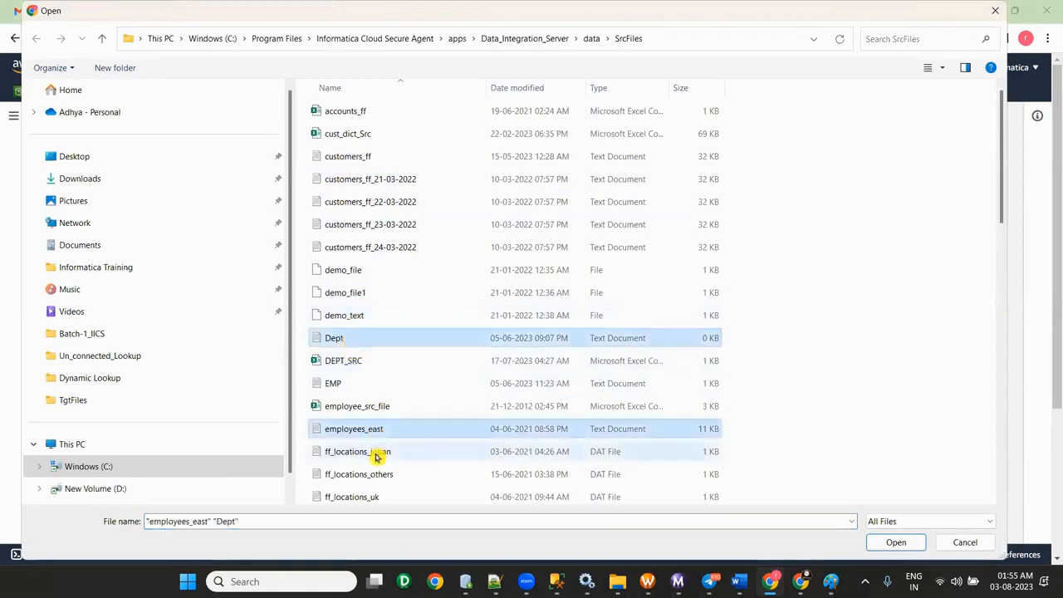
ctrl+click(374, 452)
click(872, 541)
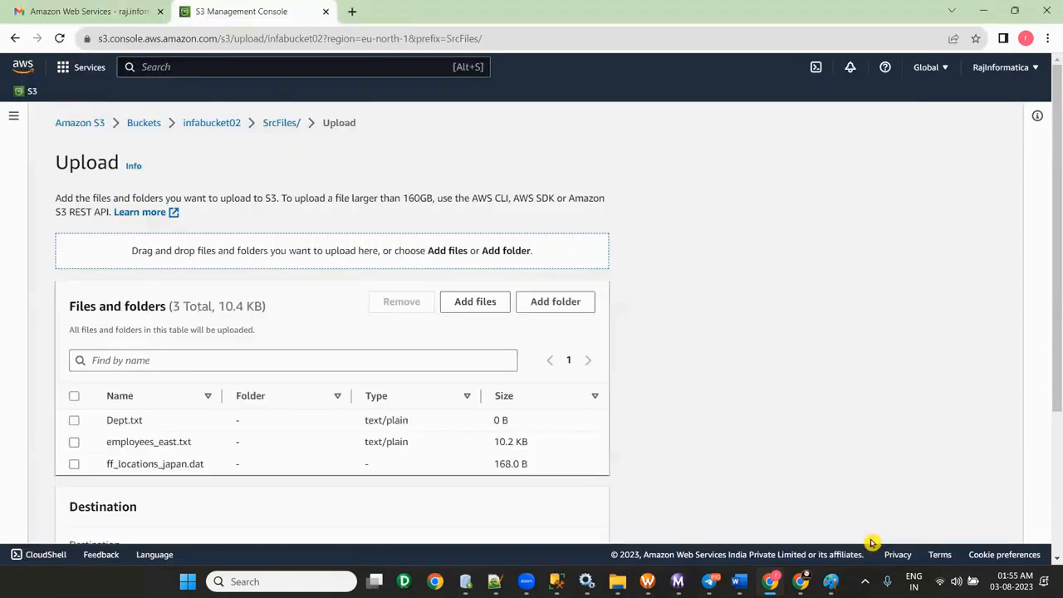
Upload the three files (10.4 KB), close the status page, and copy SrcFiles' S3 URI.
scroll(491, 418, down, 2)
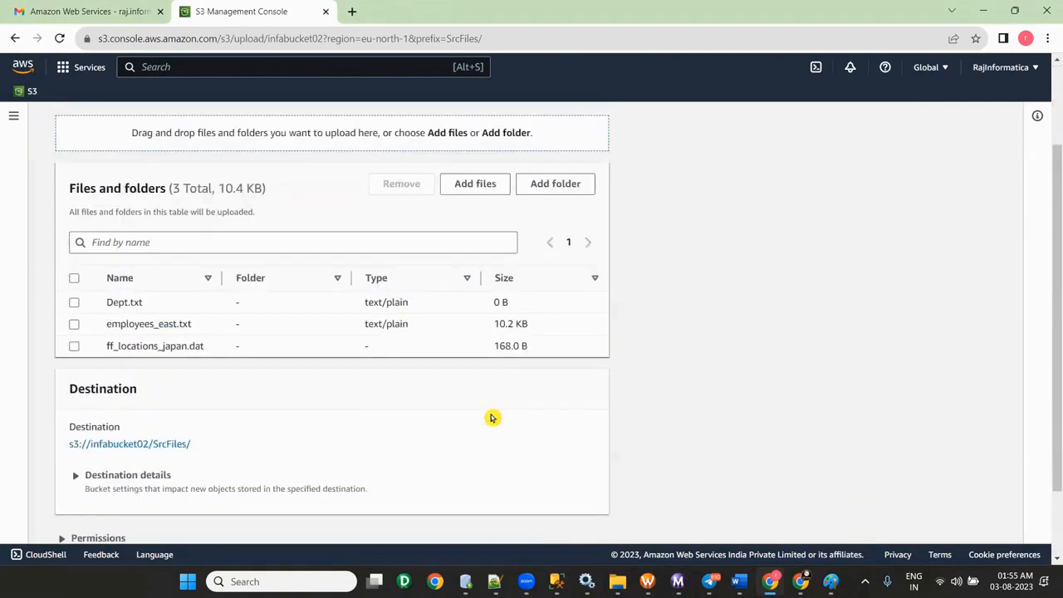
click(576, 521)
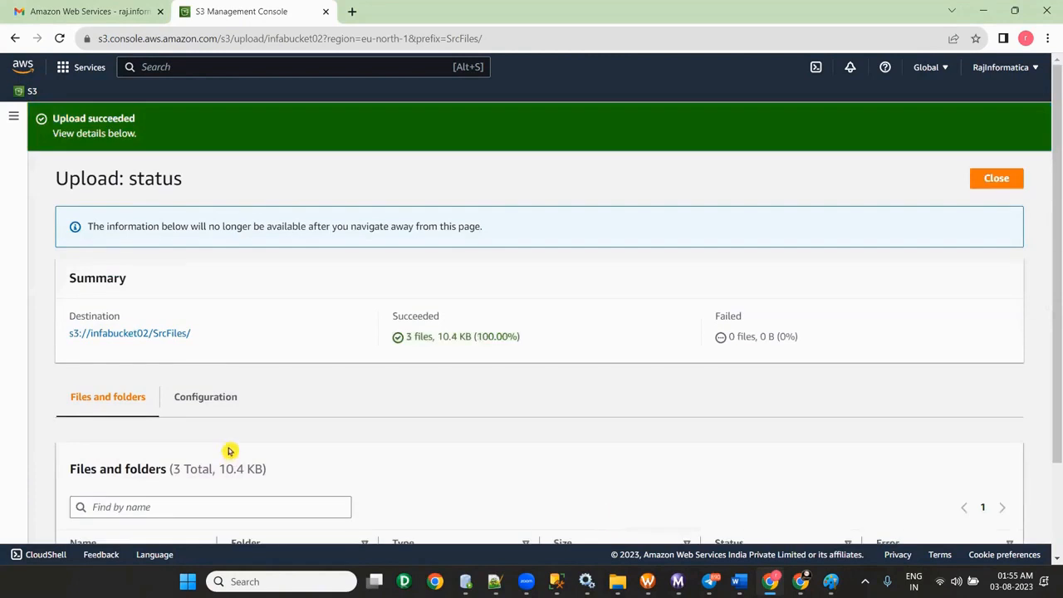
scroll(249, 401, down, 2)
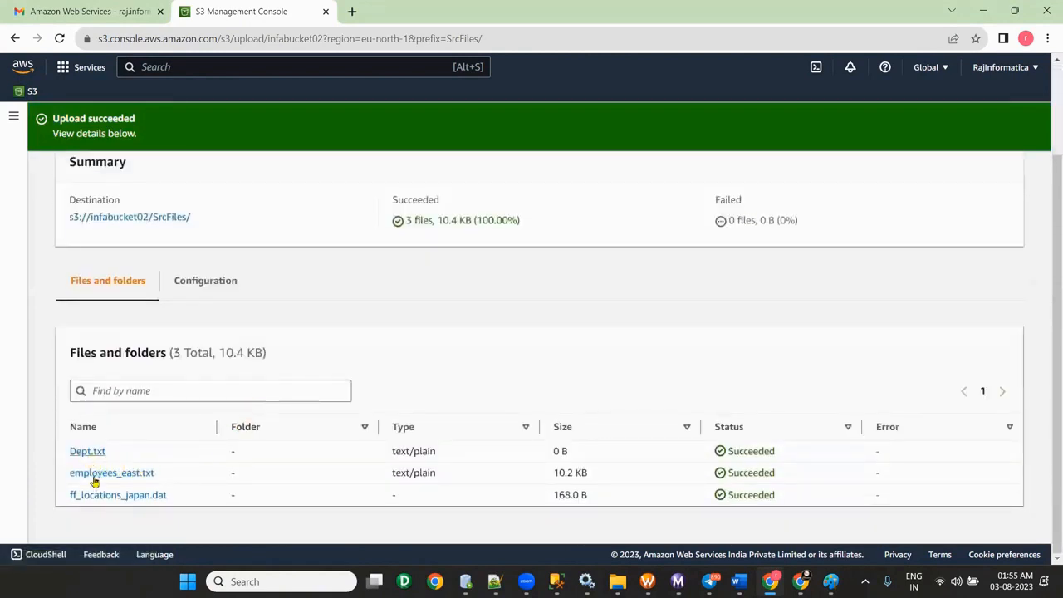
scroll(322, 441, up, 2)
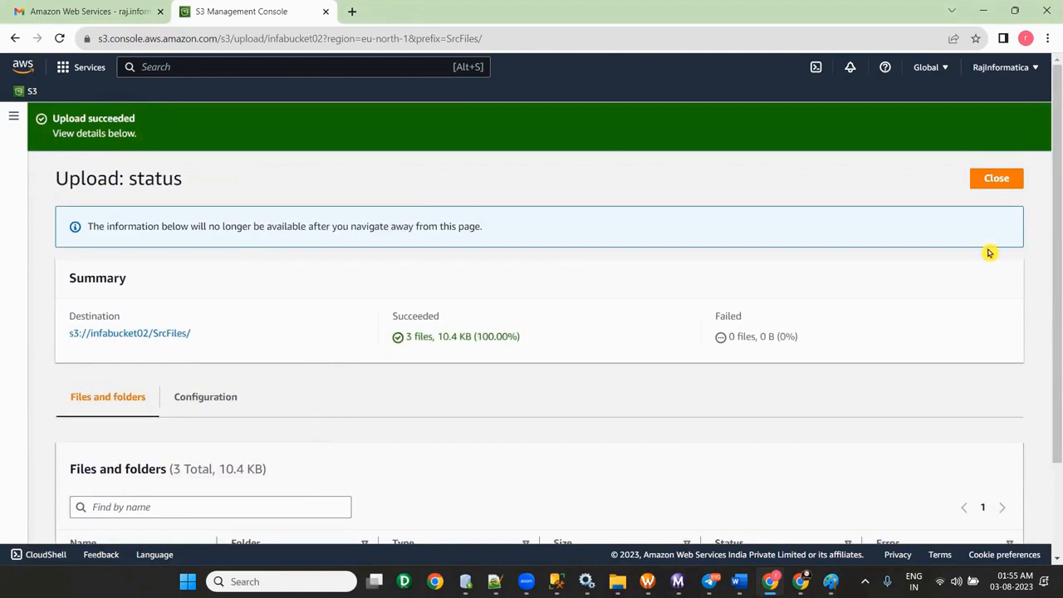
click(989, 181)
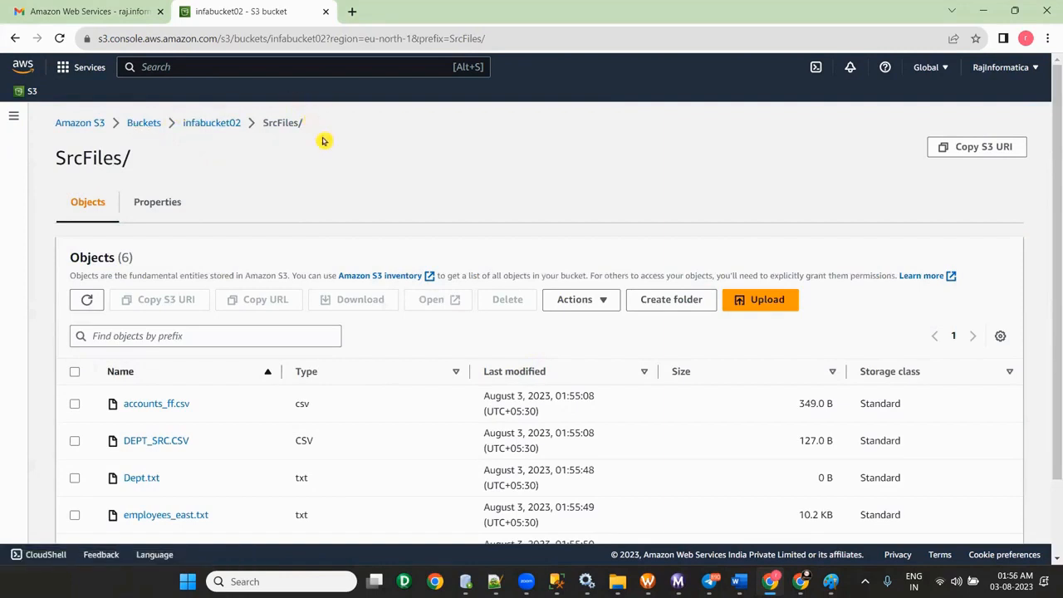
click(977, 157)
In the Notepad++ notes, add the line 'path : infabucket02/SrcFiles/' with the s3:// prefix removed.
key(alt+Tab)
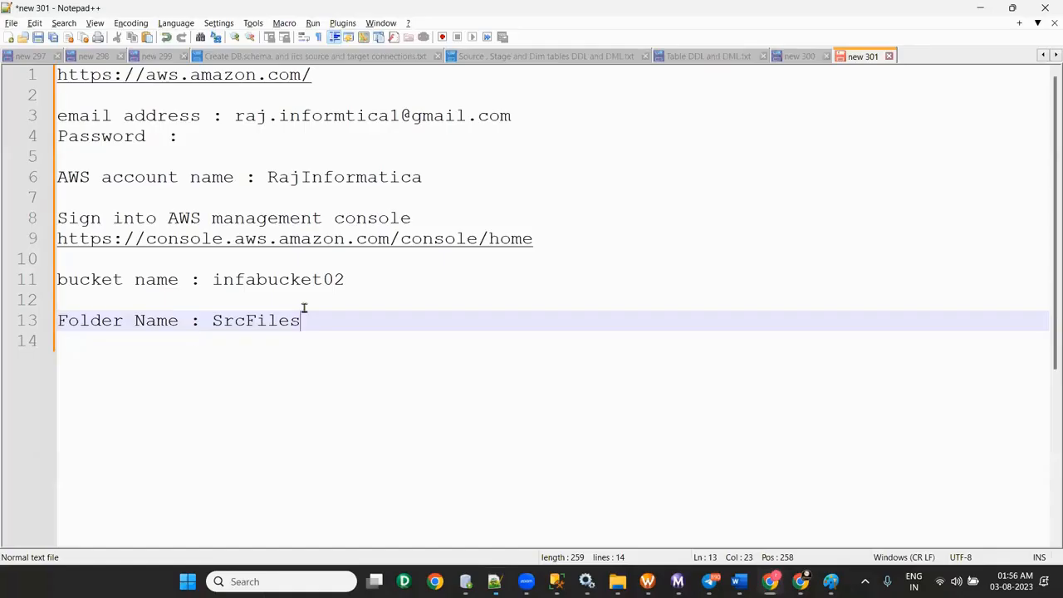
key(Return)
key(Return)
text(path :)
key(ctrl+v)
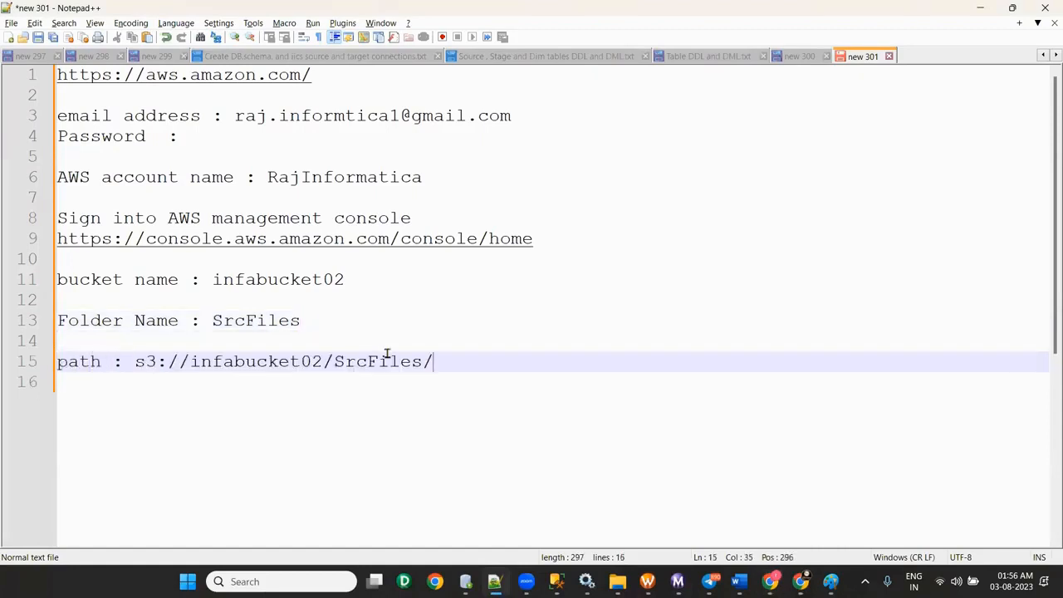
key(BackSpace)
key(BackSpace)
key(BackSpace)
key(BackSpace)
key(BackSpace)
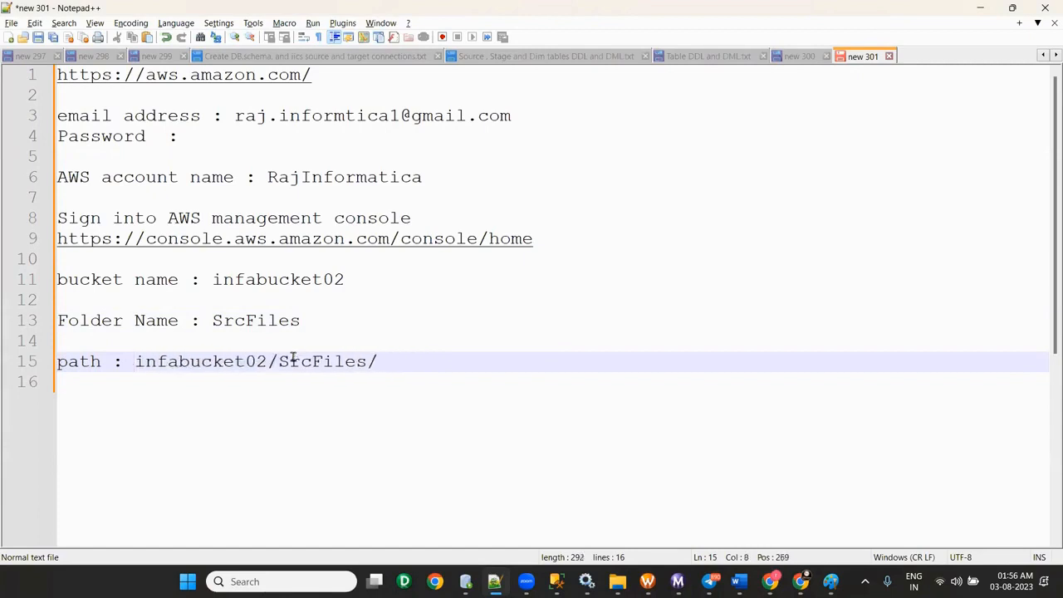
key(ctrl+z)
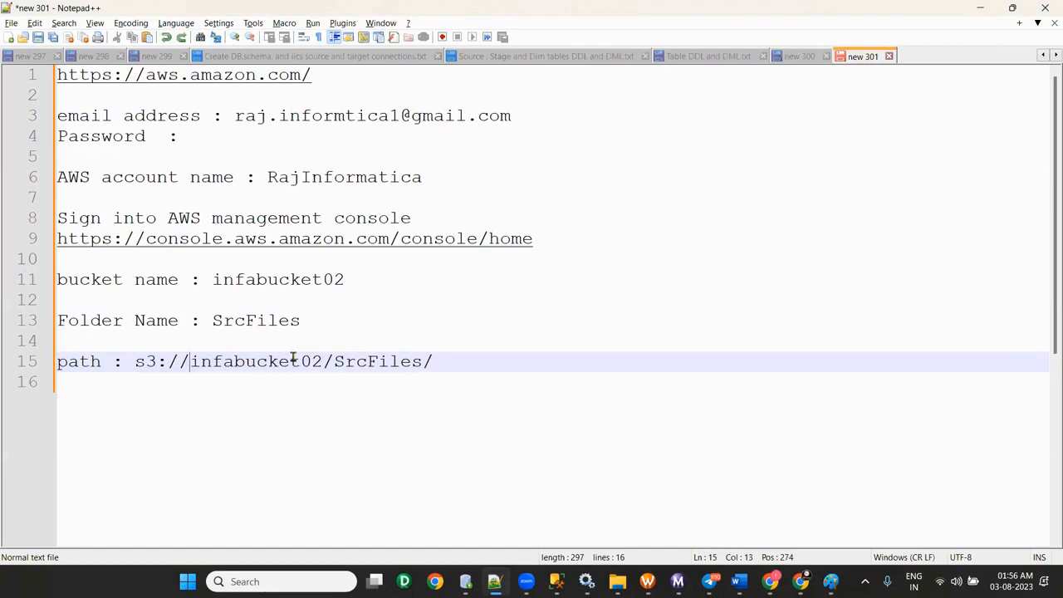
key(BackSpace)
key(BackSpace)
key(BackSpace)
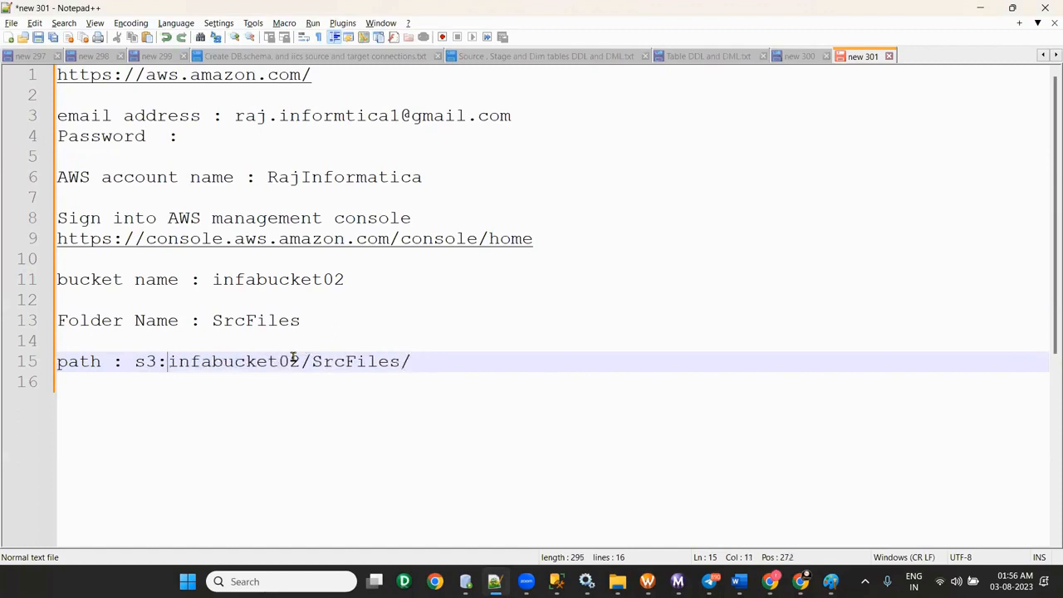
key(ctrl+z)
key(BackSpace)
key(BackSpace)
key(BackSpace)
key(BackSpace)
key(BackSpace)
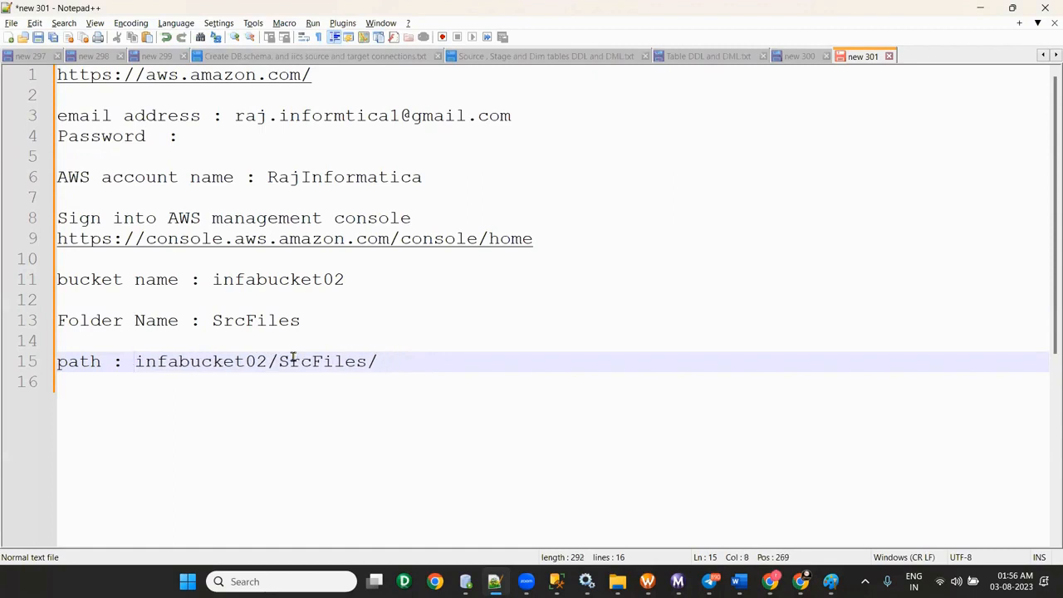
Review the six objects in SrcFiles and the Word setup guide, then return to the console search box.
key(alt+Tab)
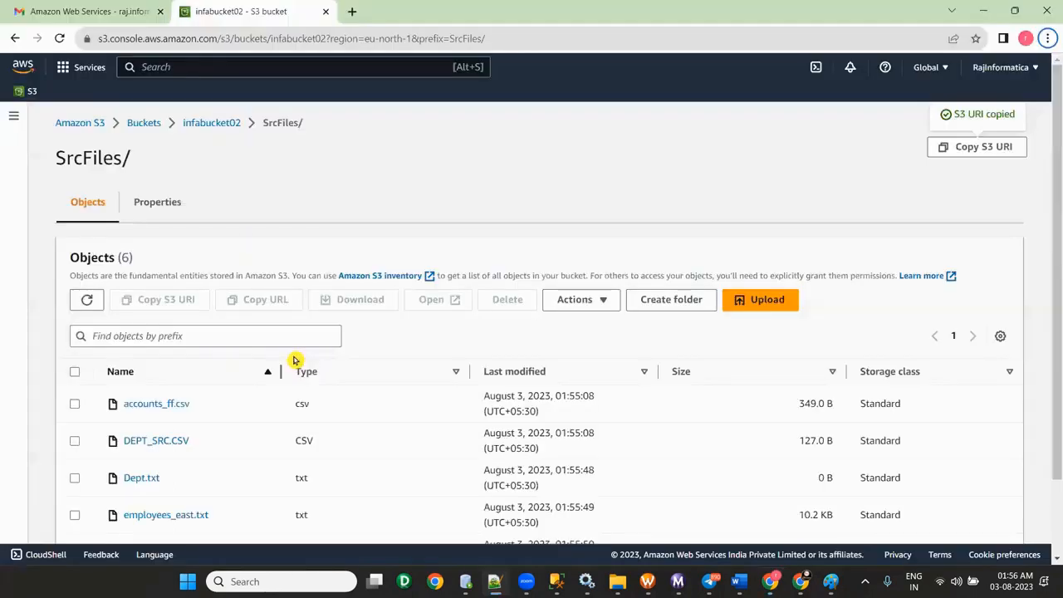
scroll(636, 369, down, 2)
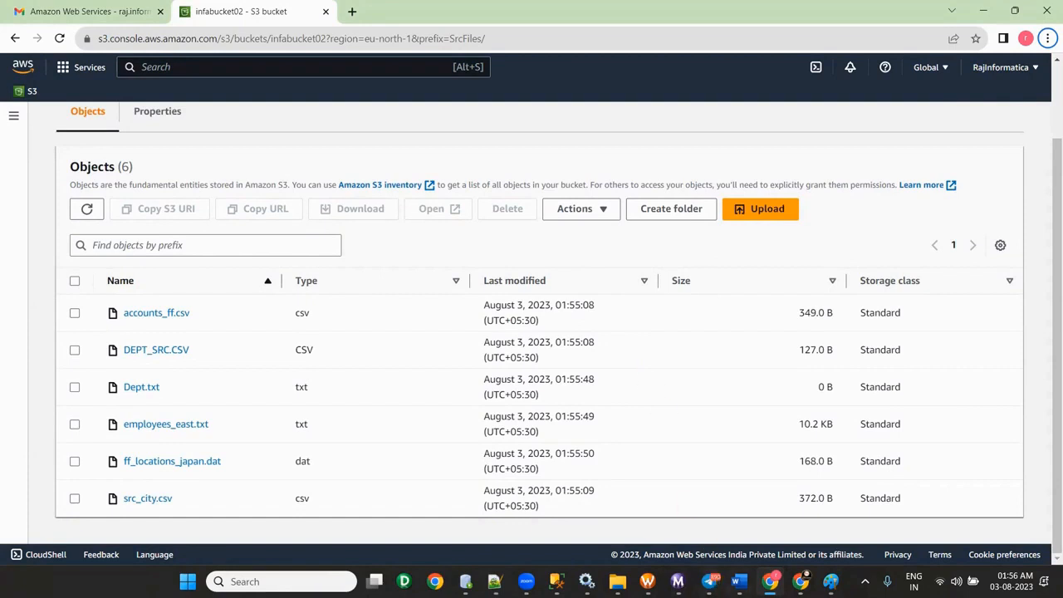
click(733, 583)
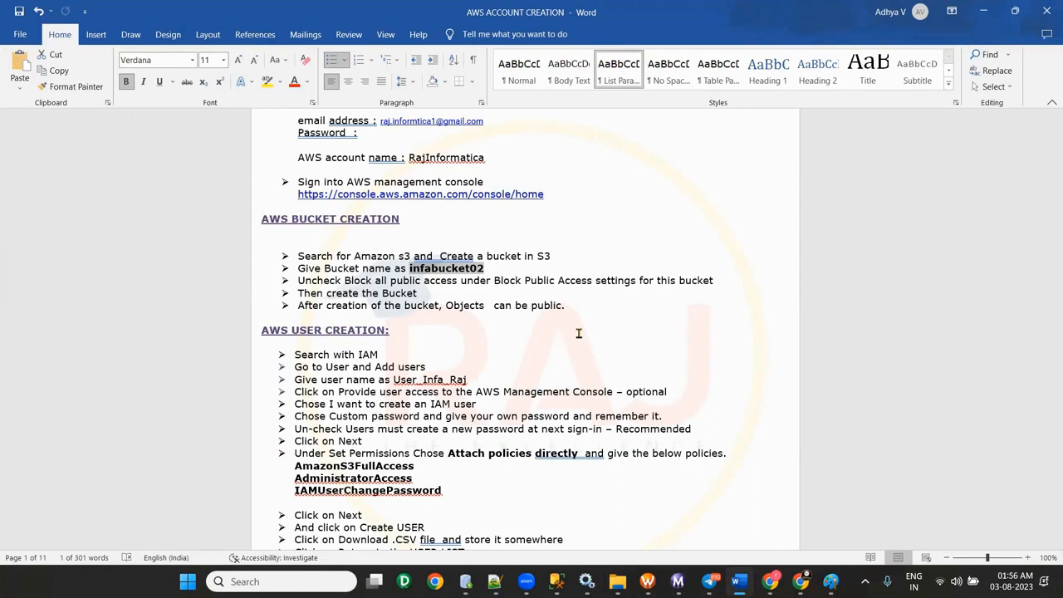
key(alt+Tab)
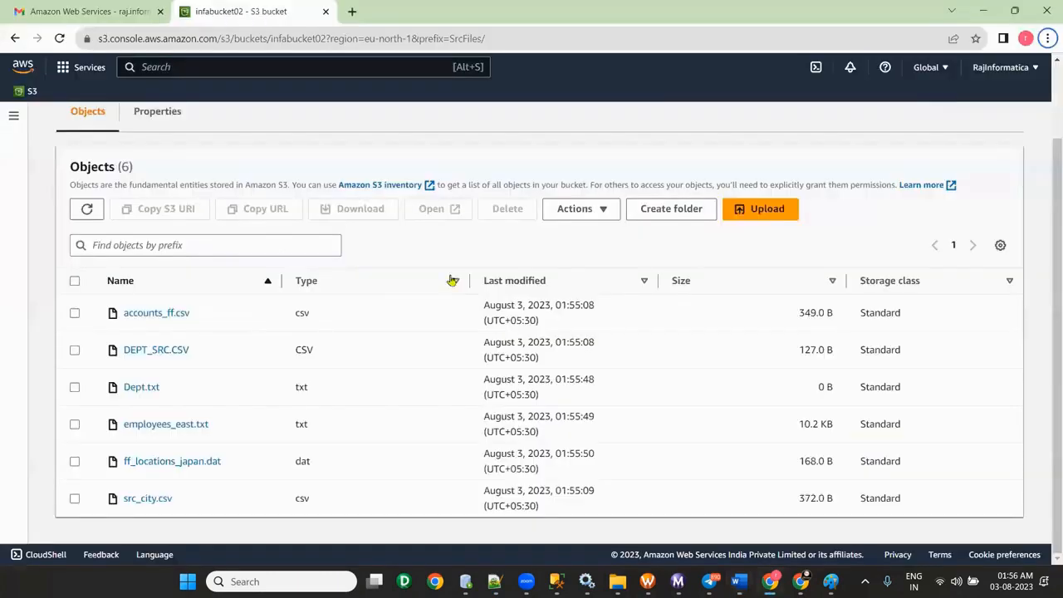
click(203, 66)
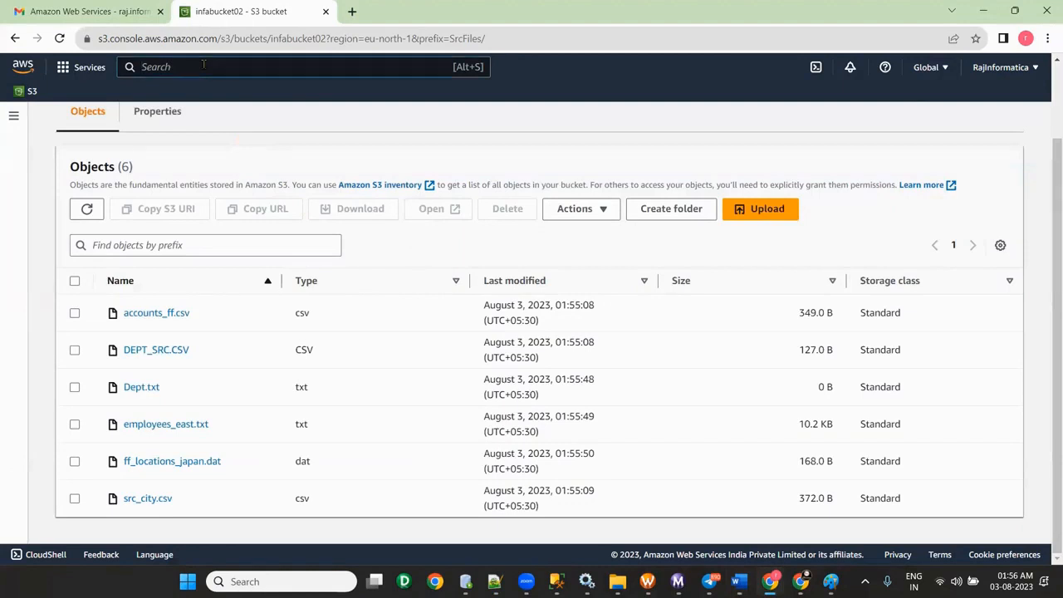
Search for IAM, mark it as a favourite service, and open the IAM console.
text(iam)
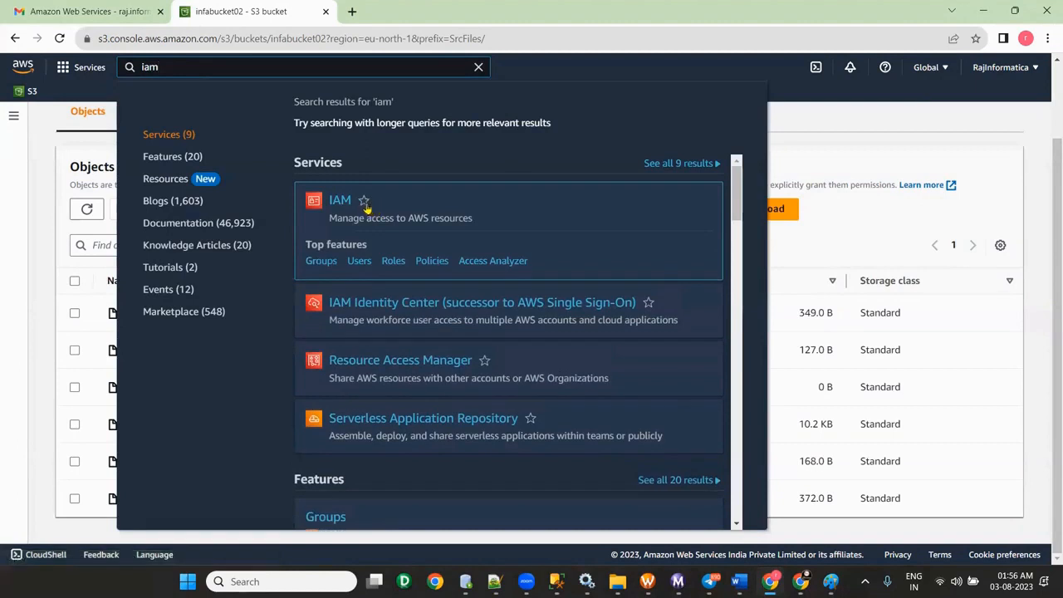
mouse_move(360, 208)
click(363, 201)
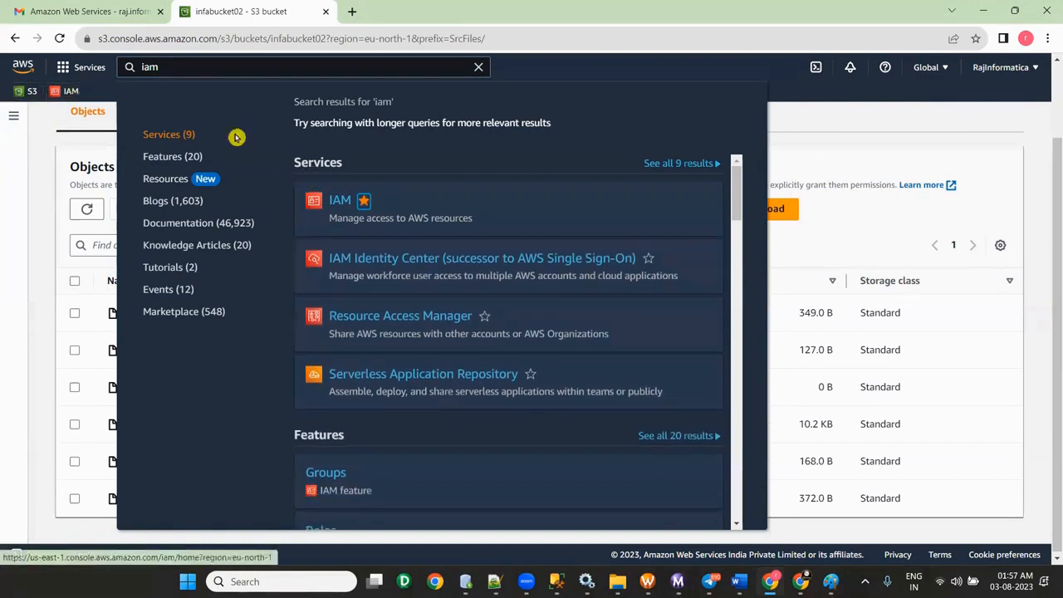
click(339, 204)
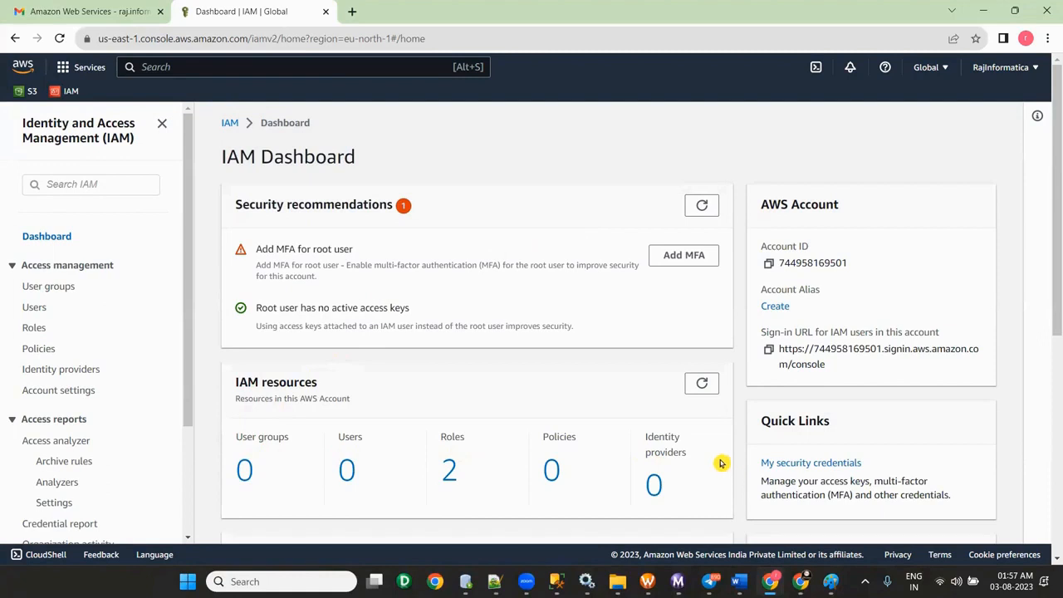
From the IAM dashboard, go to Users and start adding a new user.
scroll(562, 415, down, 2)
scroll(562, 416, down, 1)
scroll(562, 416, up, 4)
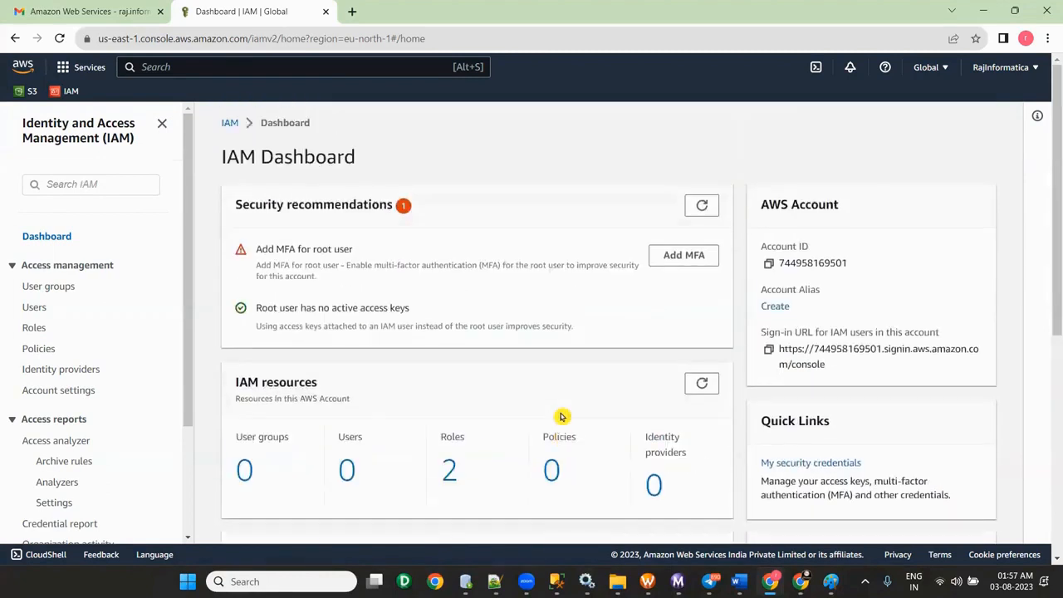
key(alt+Tab)
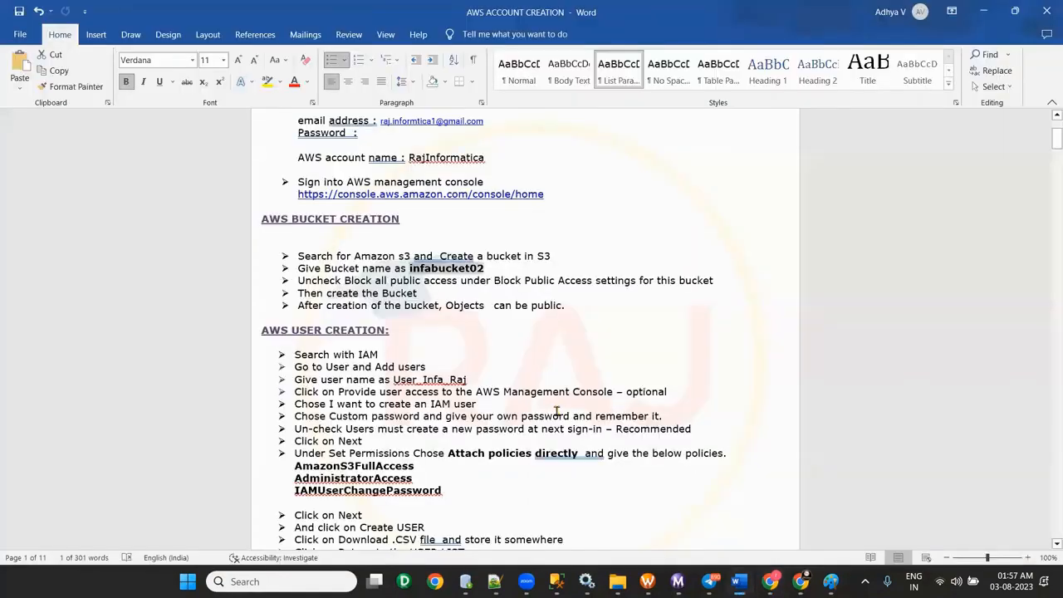
key(alt+Tab)
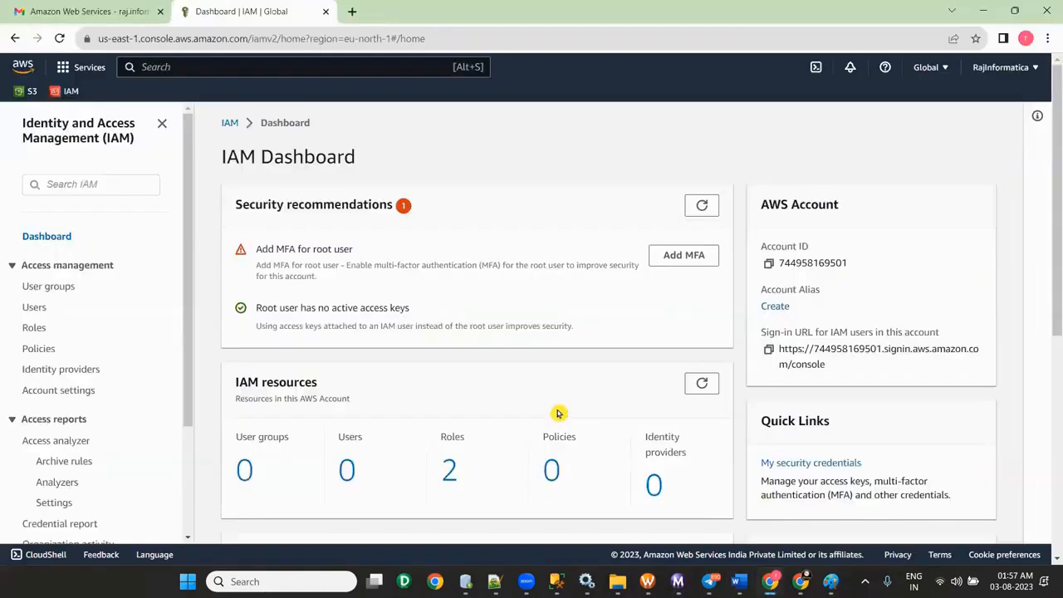
scroll(541, 340, down, 5)
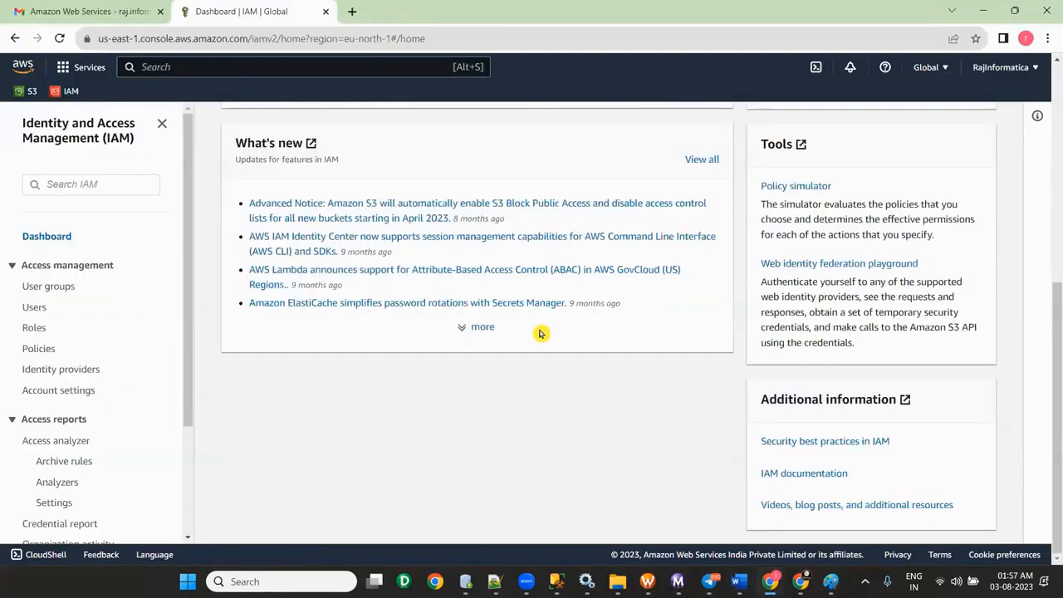
scroll(539, 333, up, 5)
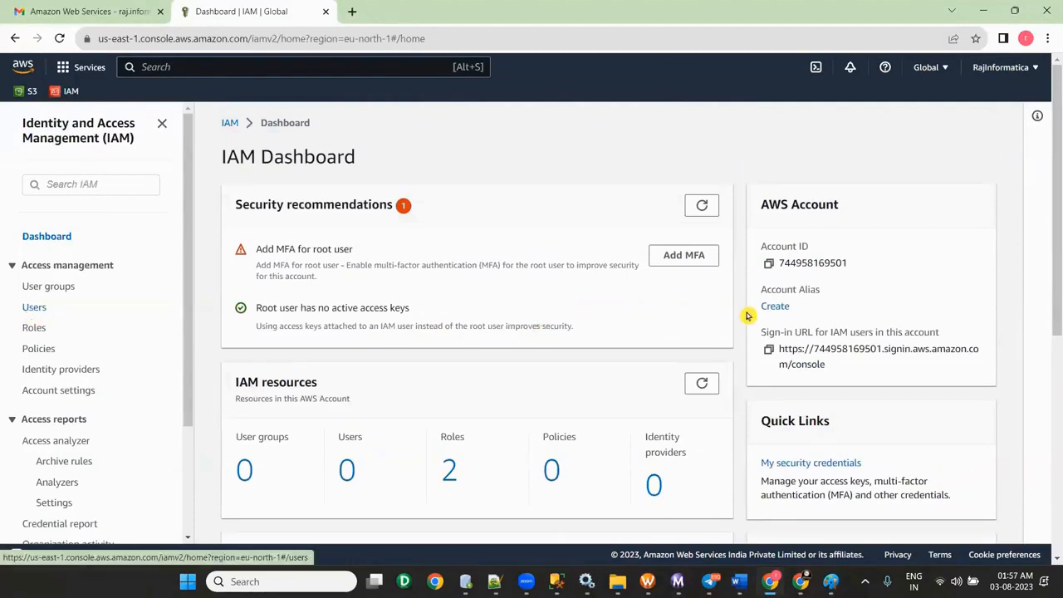
scroll(501, 304, down, 2)
scroll(500, 304, up, 2)
click(35, 308)
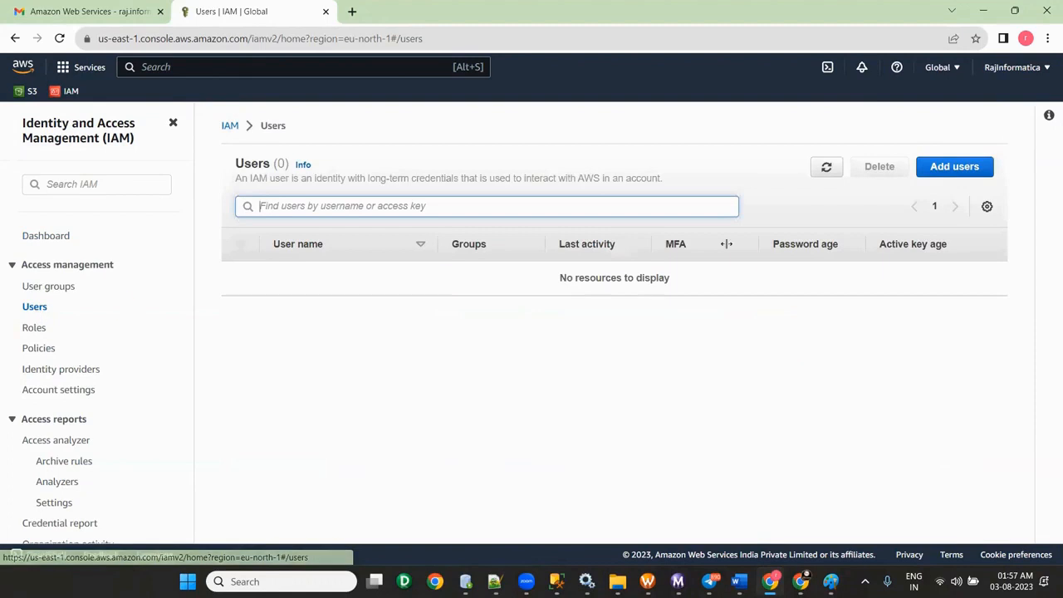
click(952, 171)
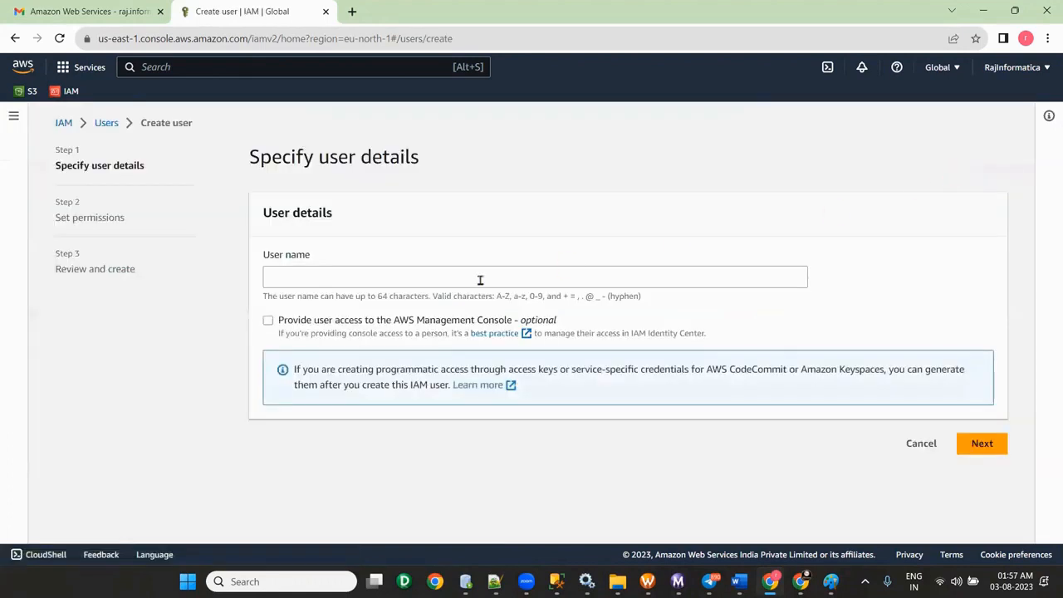
key(alt+Tab)
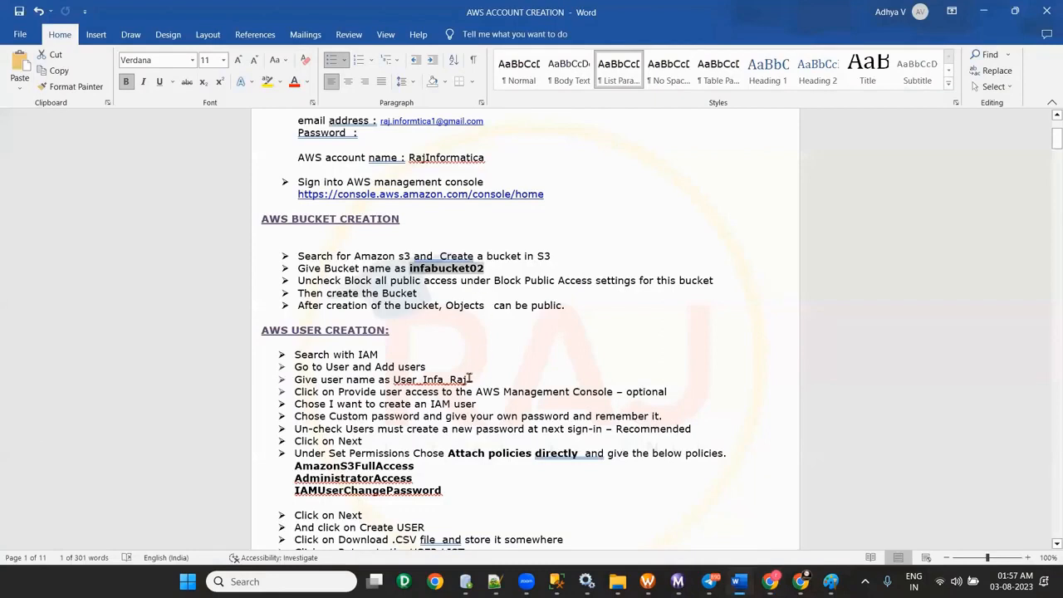
In the Word guide, change User_Infa_Raj to User_Infa_Raj1 and copy the line.
click(470, 379)
text(1)
drag(473, 379, 393, 379)
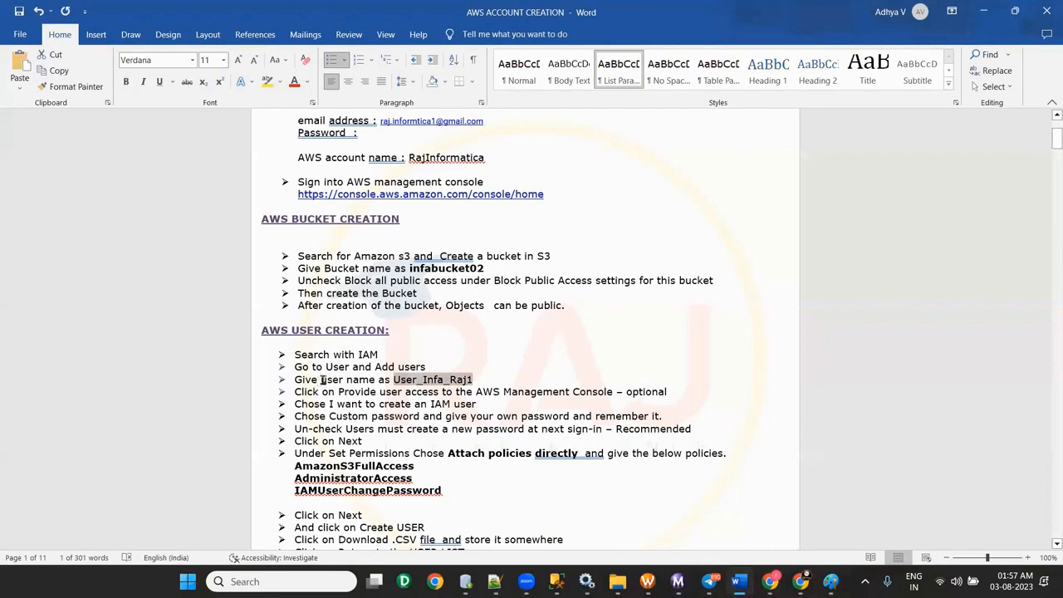
drag(320, 378, 473, 378)
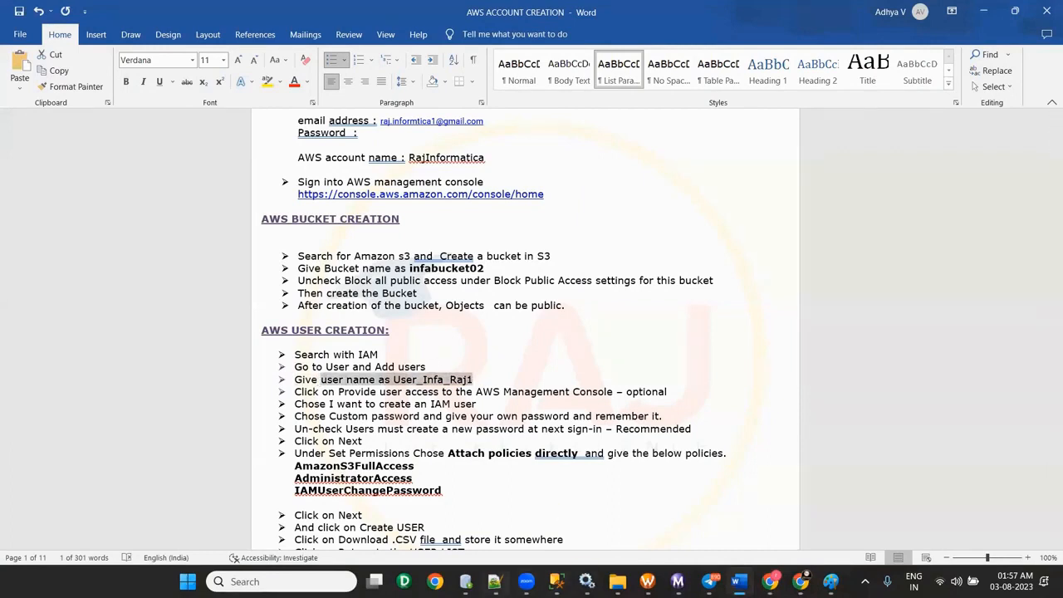
key(ctrl+c)
Log 'IAM user name : User_Infa_Raj1' on line 17 and paste it as the new user name.
key(alt+Tab)
click(425, 363)
key(Return)
key(Return)
key(ctrl+v)
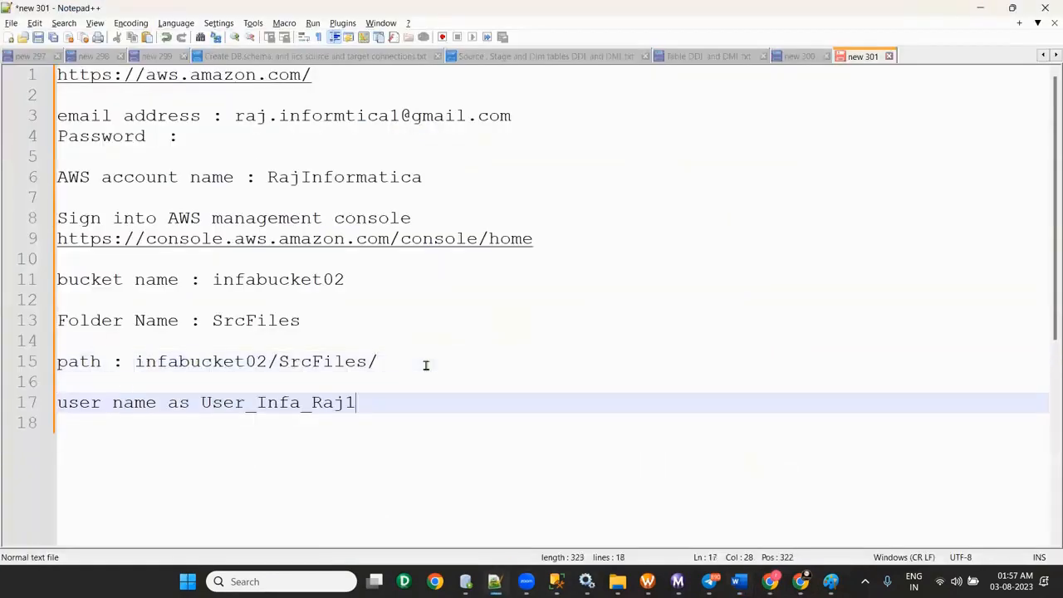
click(190, 401)
key(BackSpace)
key(BackSpace)
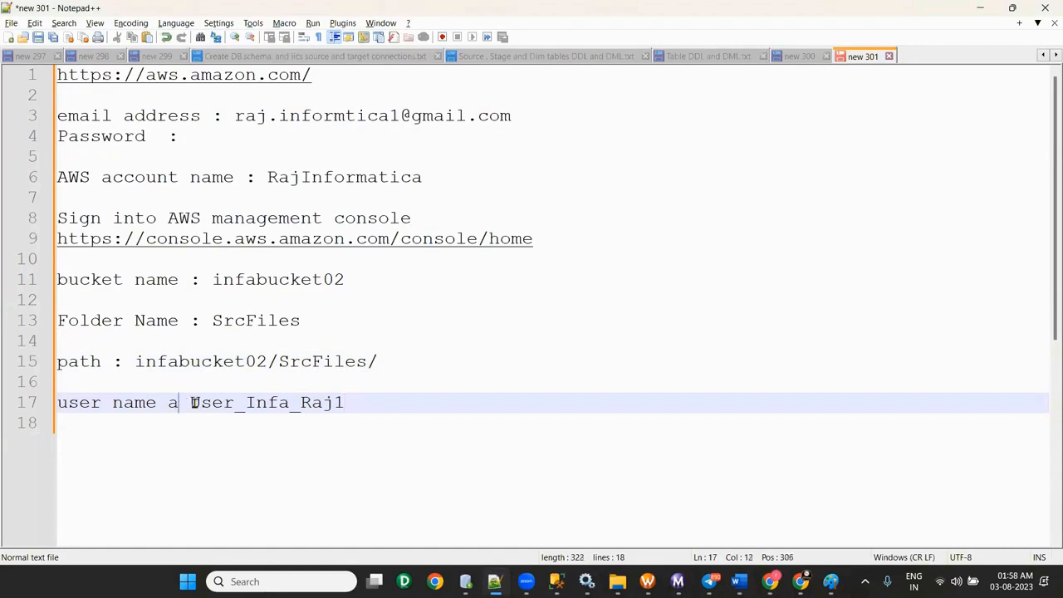
text(:)
click(62, 402)
text(IAM)
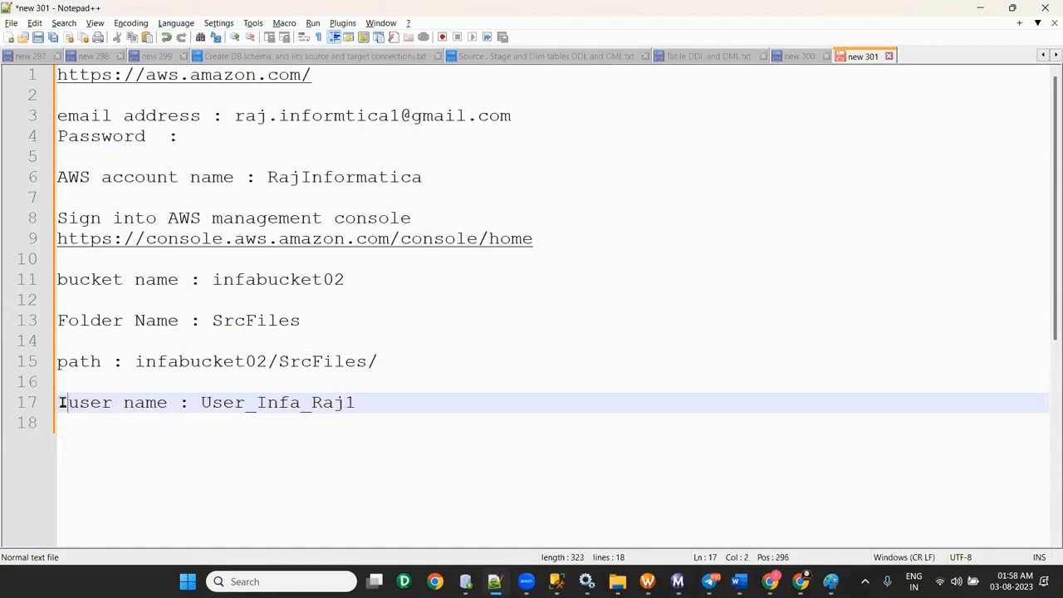
drag(230, 402, 397, 402)
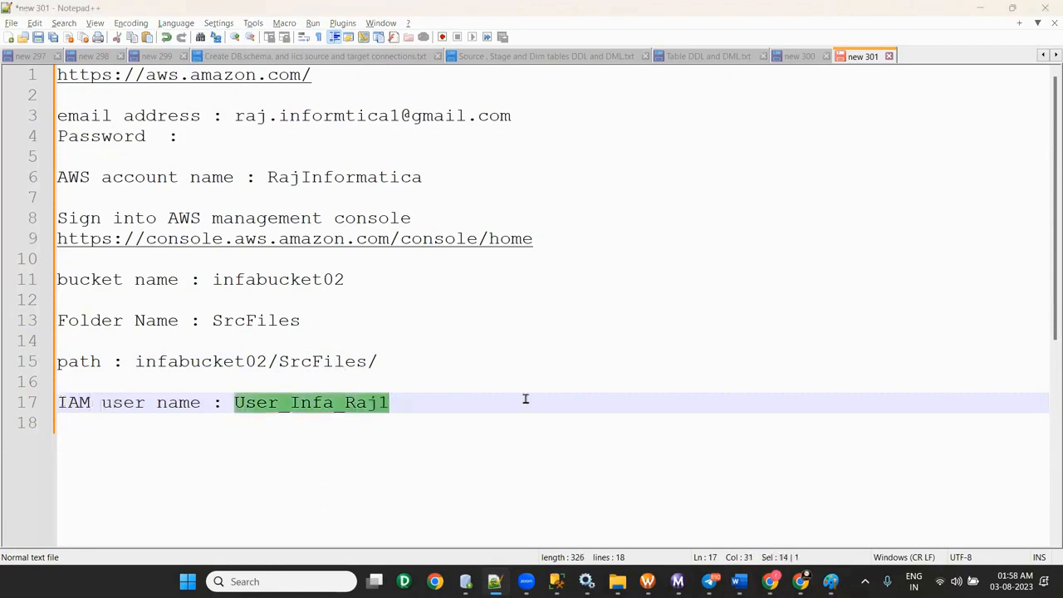
key(alt+Tab)
key(ctrl+v)
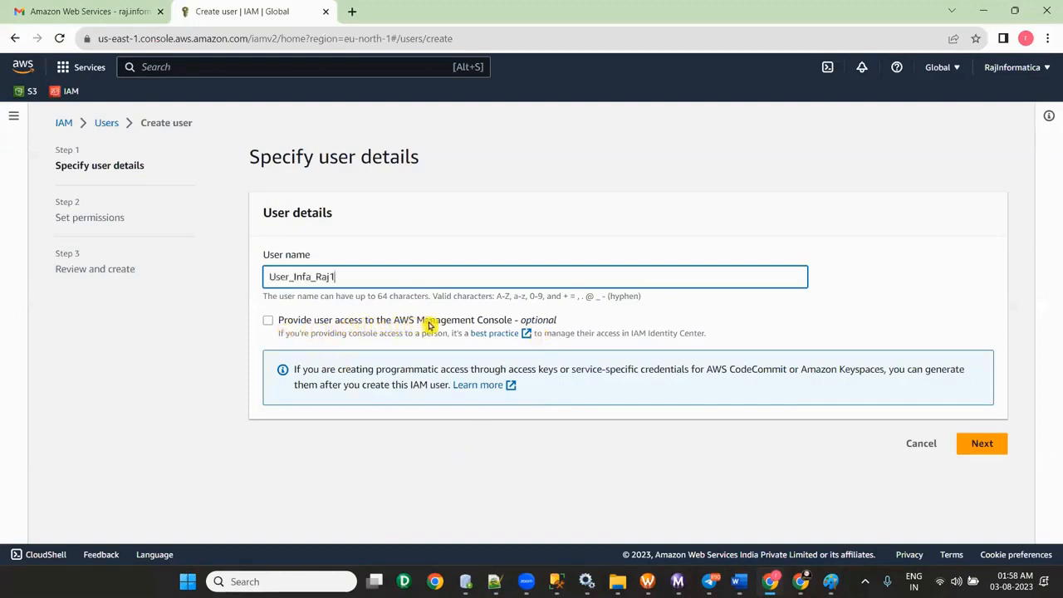
Enable Management Console access as an IAM user and enter a custom password.
click(268, 322)
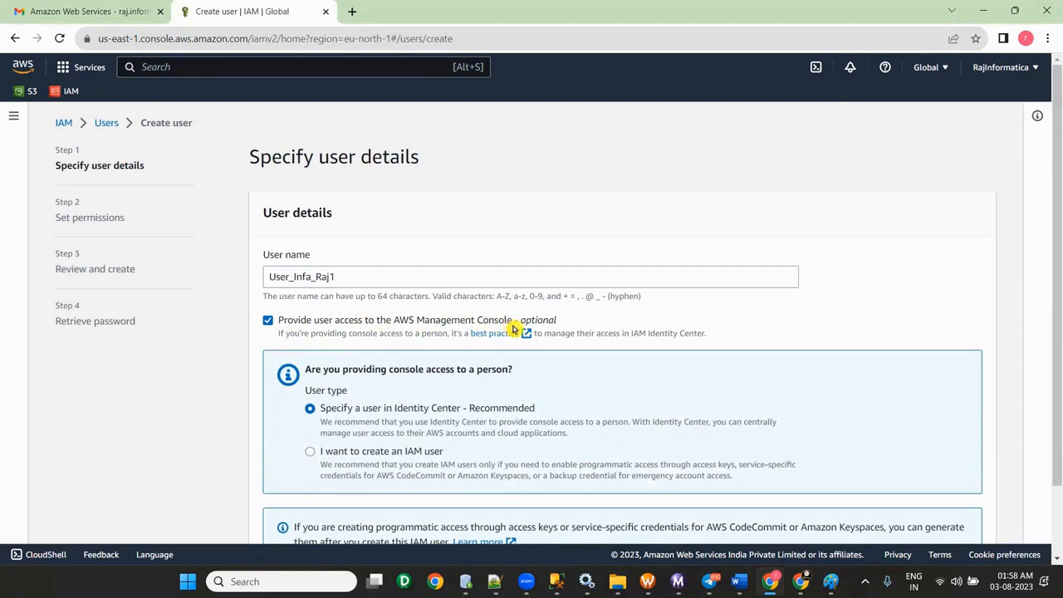
scroll(421, 300, down, 1)
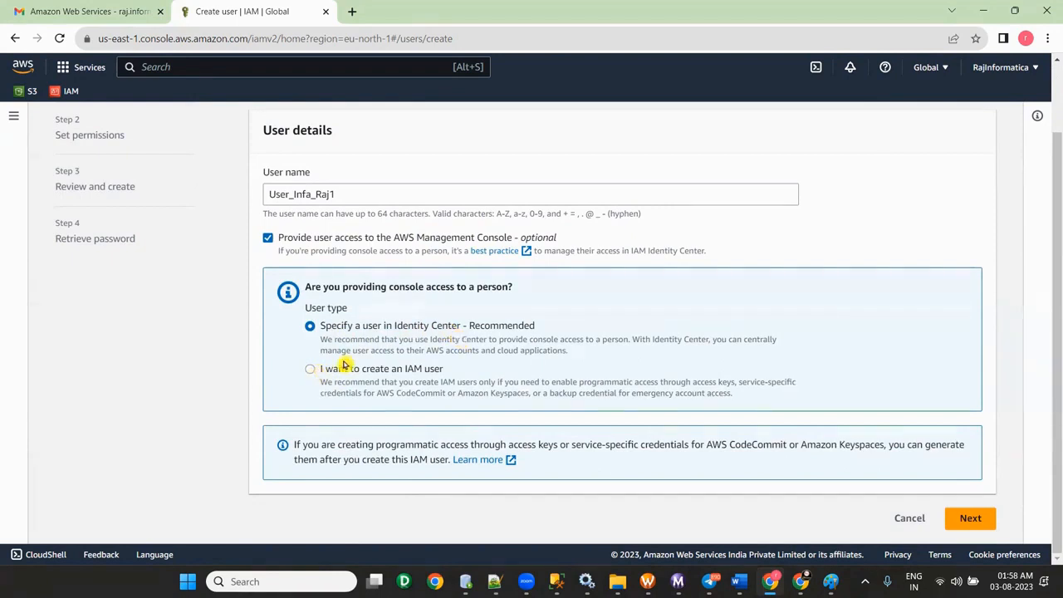
scroll(342, 340, up, 2)
drag(352, 279, 266, 279)
scroll(374, 332, down, 1)
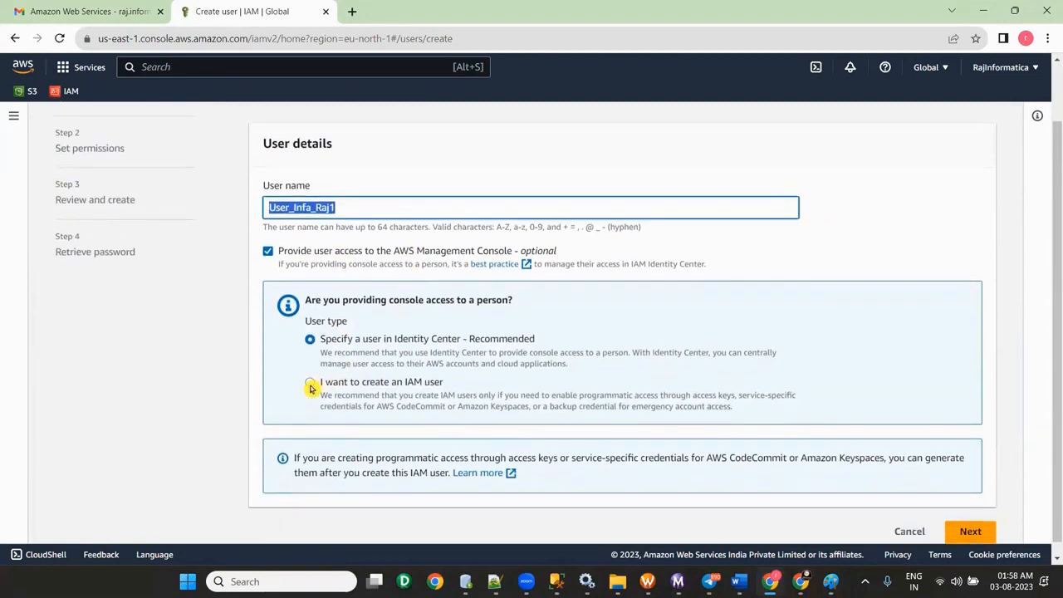
click(310, 383)
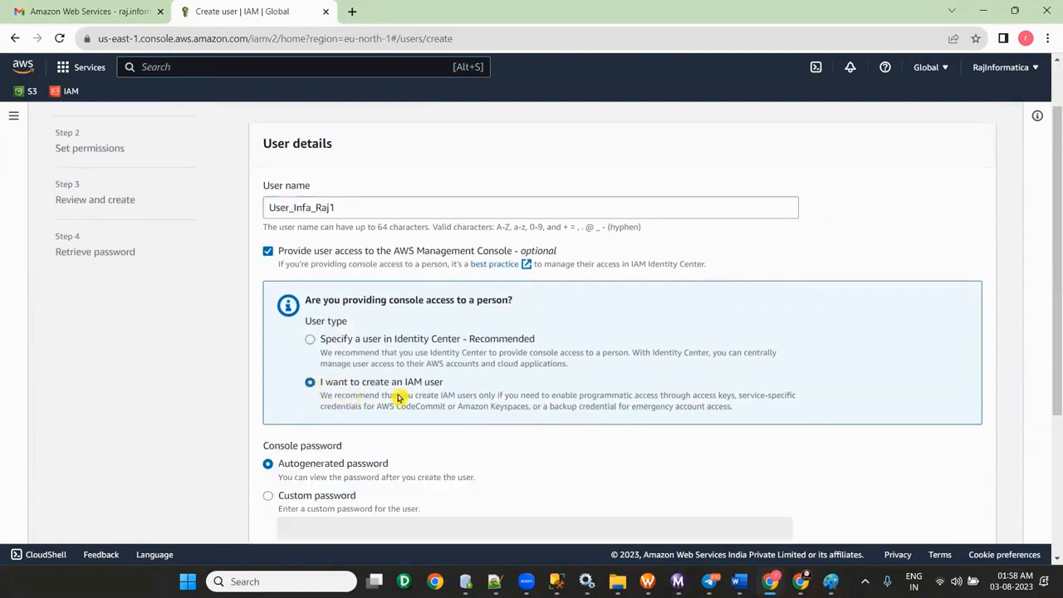
scroll(425, 390, down, 3)
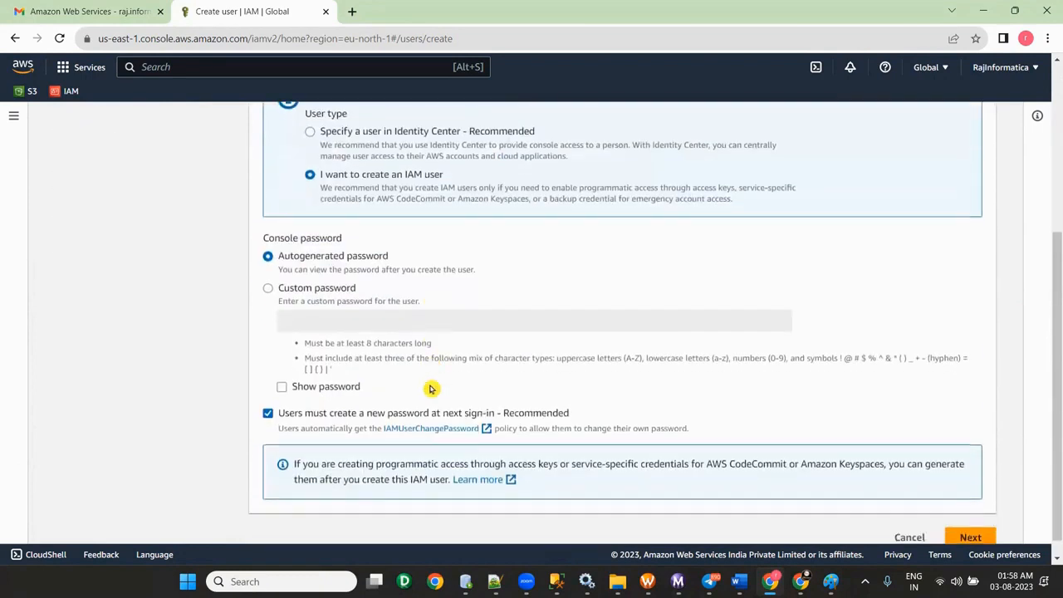
click(267, 290)
click(333, 322)
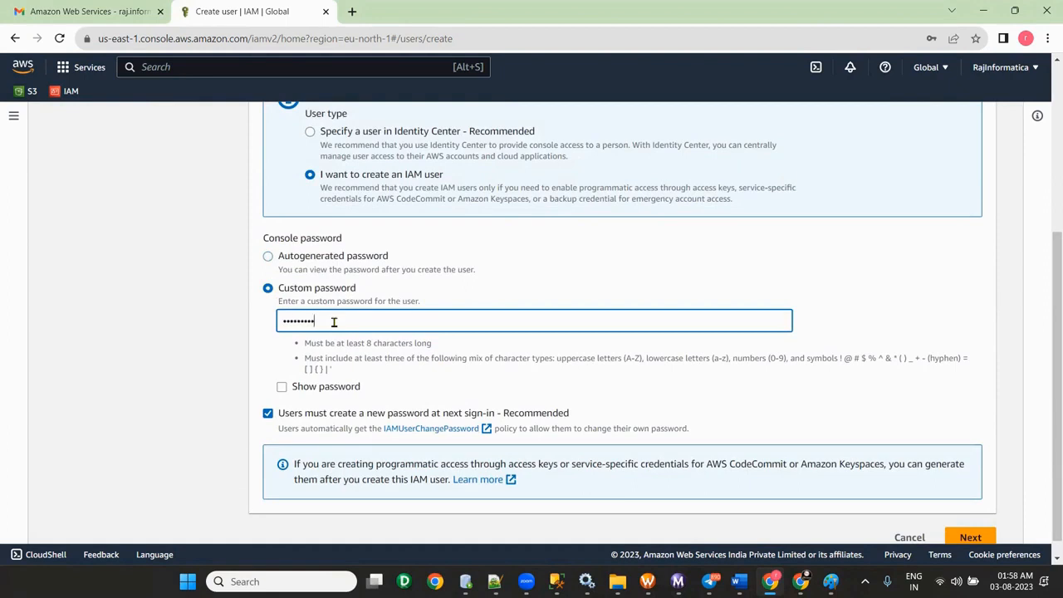
key(alt+Tab)
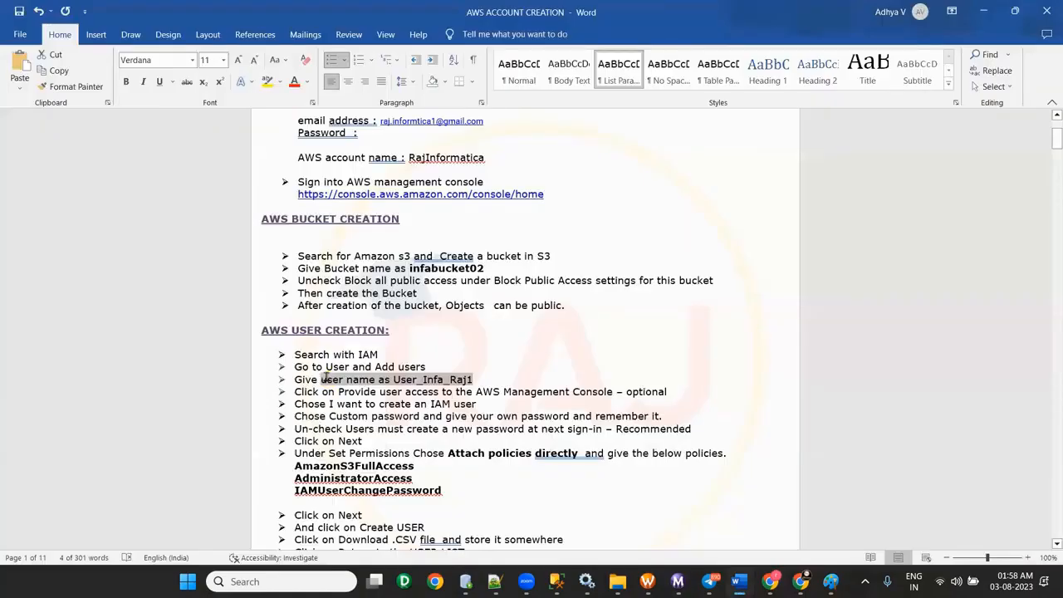
Type 'IAM password :' on line 18 under the IAM user name line.
key(alt+Tab)
key(alt+Tab)
click(399, 402)
key(Return)
text(Iam)
key(BackSpace)
key(BackSpace)
key(BackSpace)
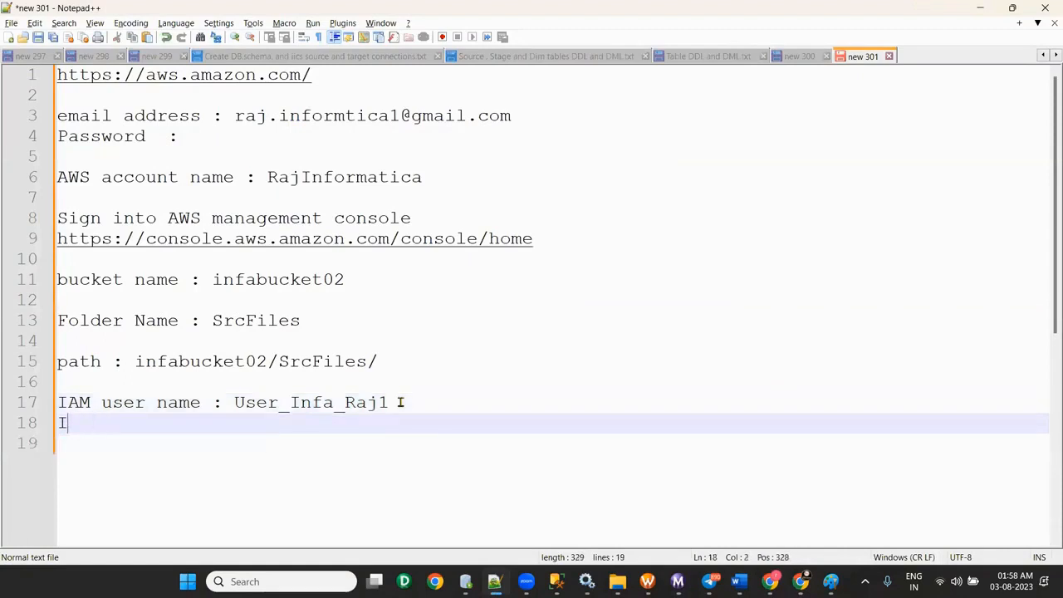
text(AM password  :)
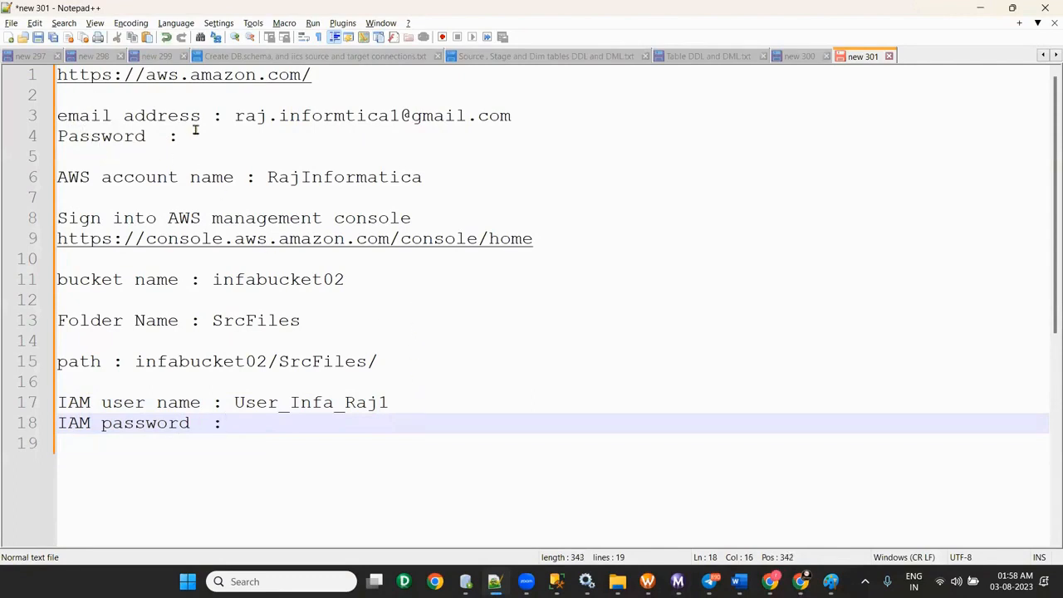
drag(195, 130, 77, 139)
drag(71, 422, 268, 422)
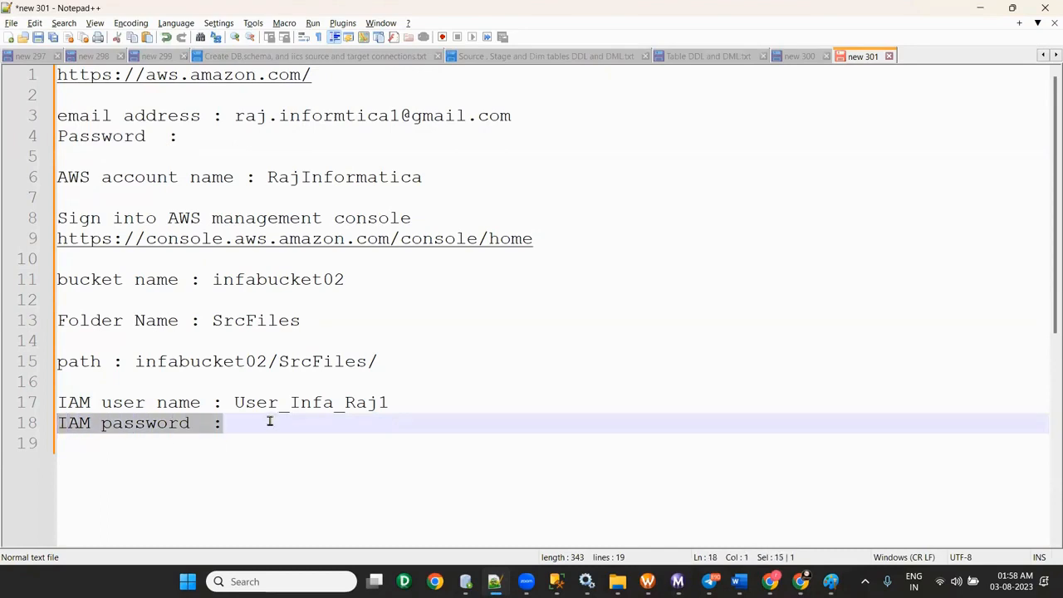
click(268, 423)
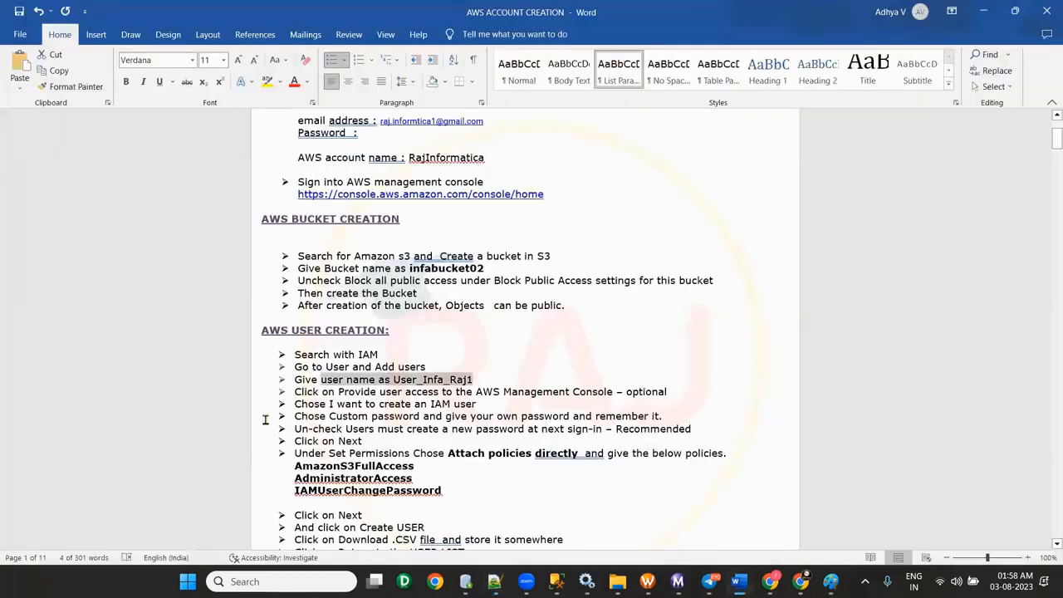
key(alt+Tab)
key(alt+Tab)
key(alt+Tab)
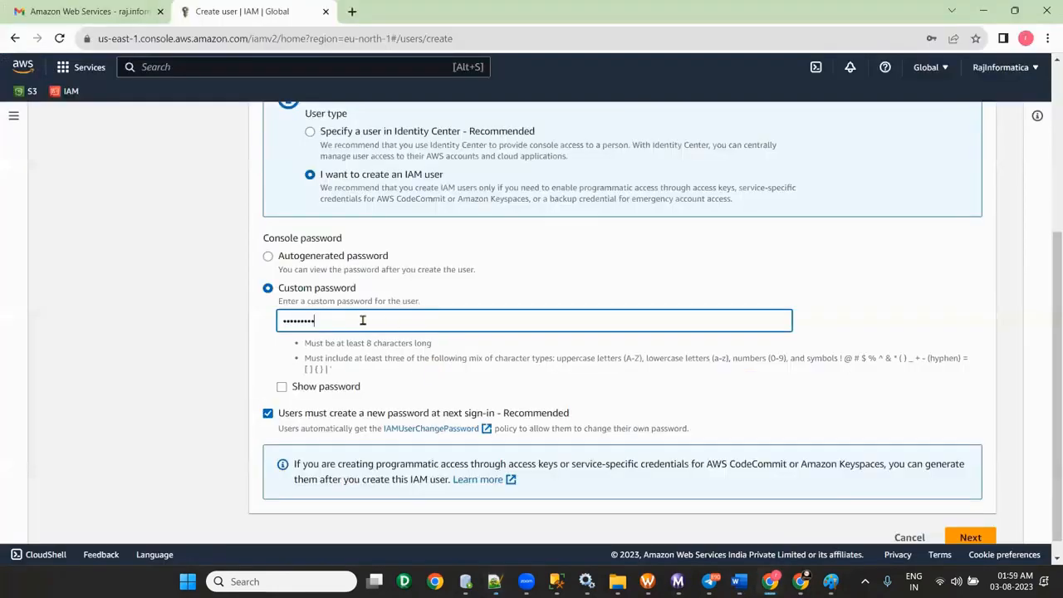
Trim the custom password, uncheck 'Users must create a new password at next sign-in', and continue.
key(BackSpace)
key(BackSpace)
key(BackSpace)
click(267, 418)
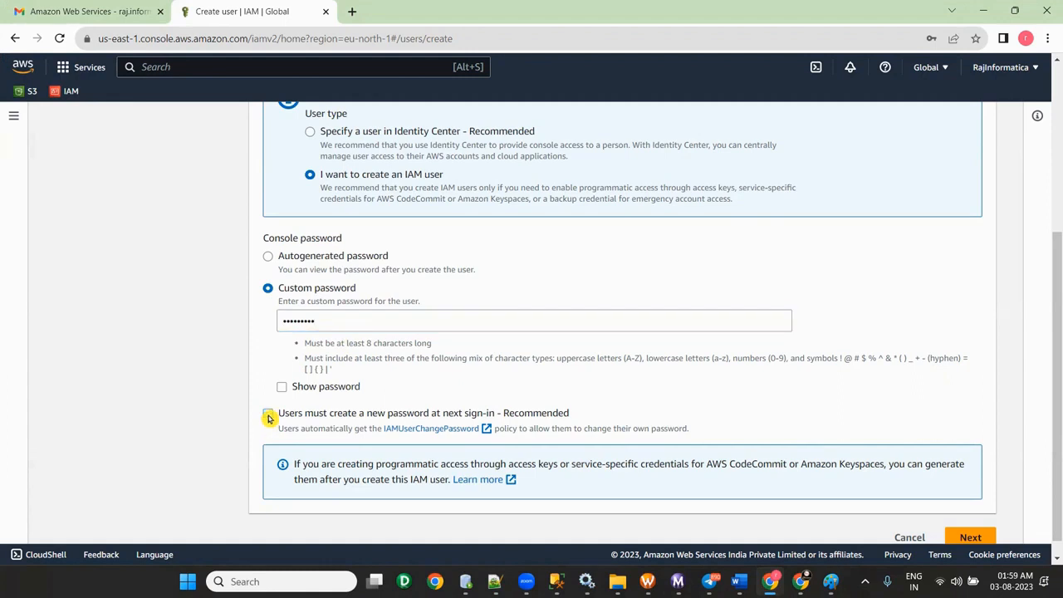
scroll(532, 313, up, 3)
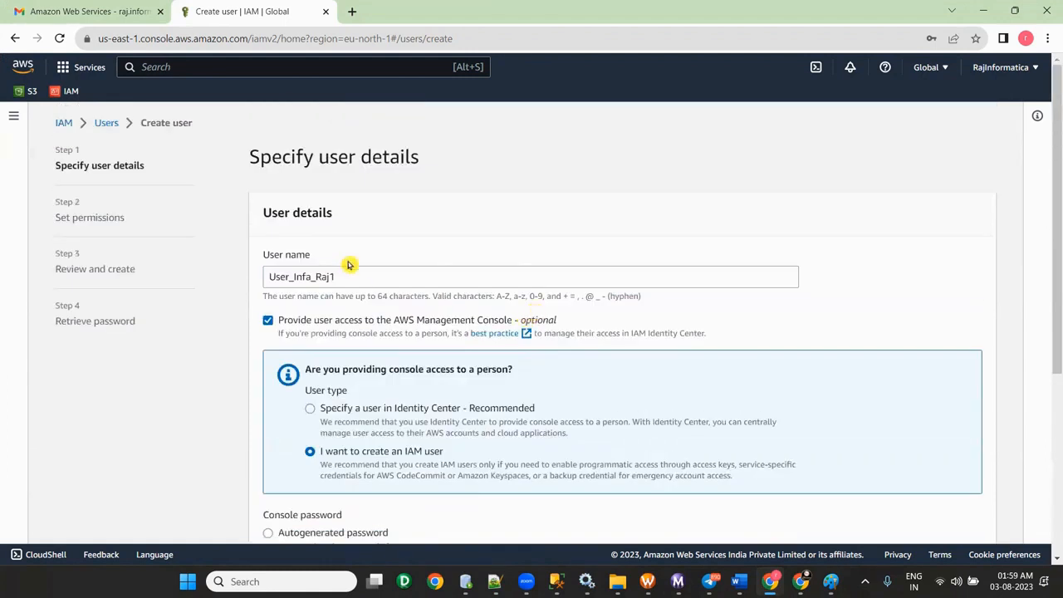
double_click(349, 276)
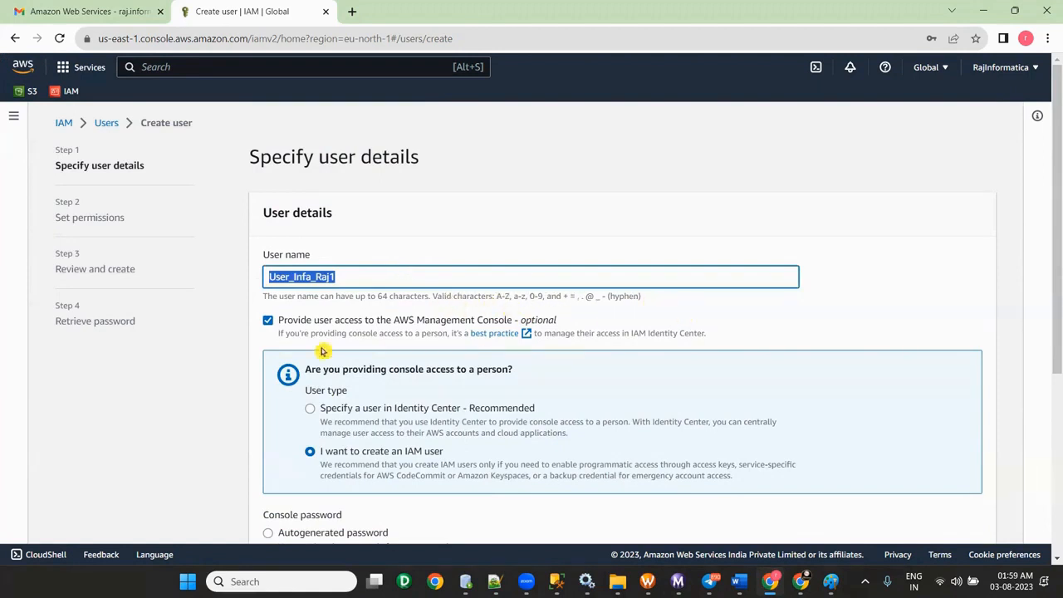
scroll(323, 349, down, 2)
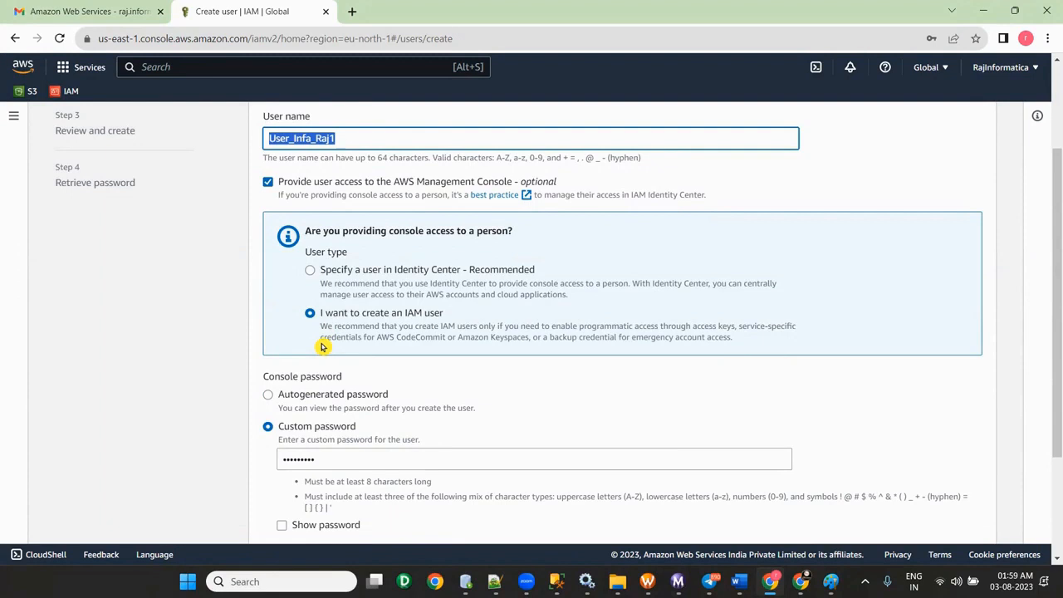
scroll(399, 350, down, 2)
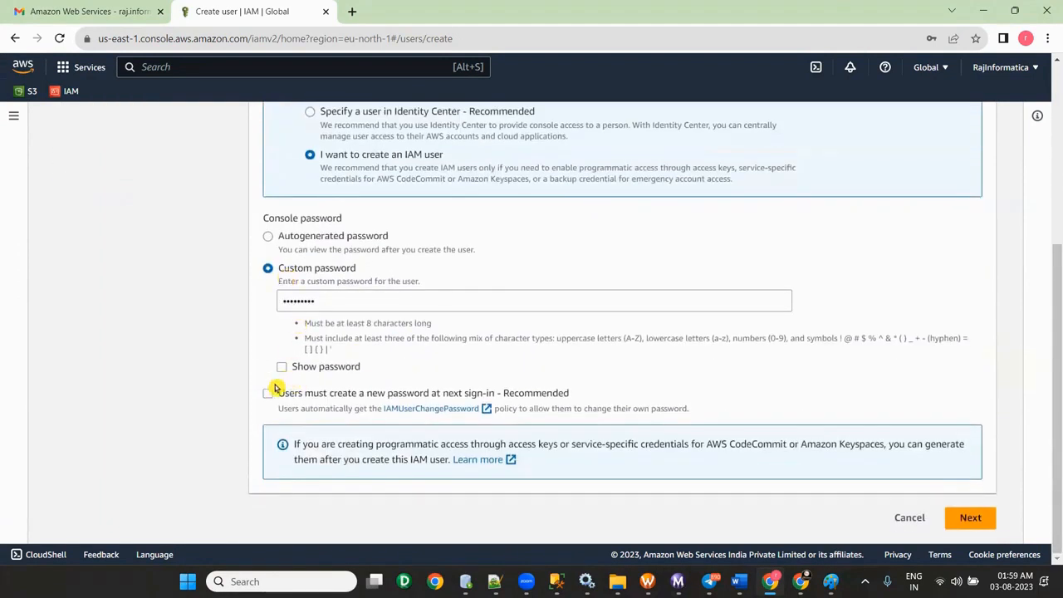
click(970, 517)
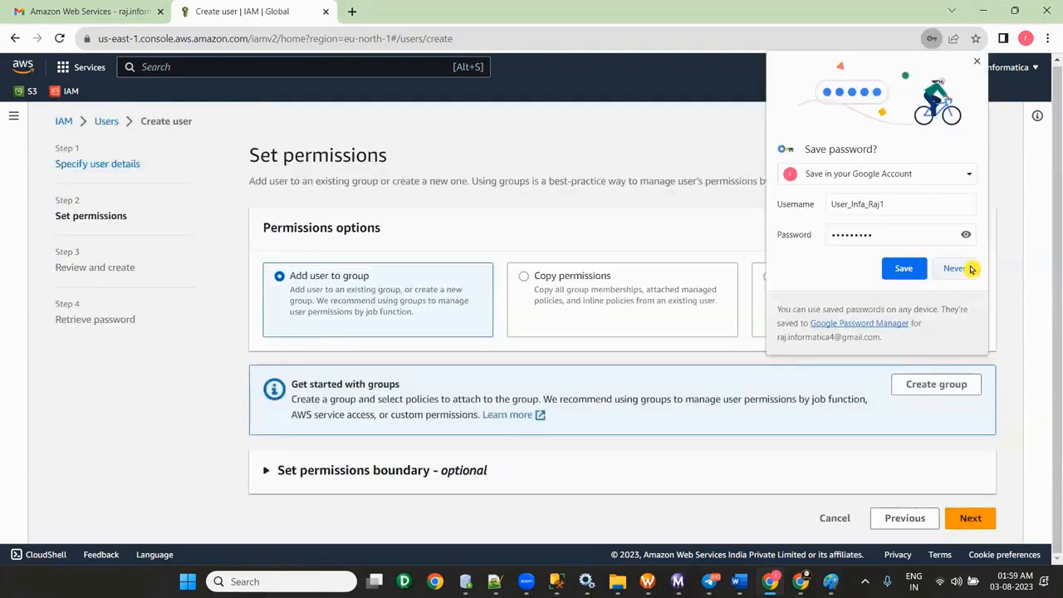
Decline Chrome's password save and choose 'Attach policies directly' for the user.
click(955, 268)
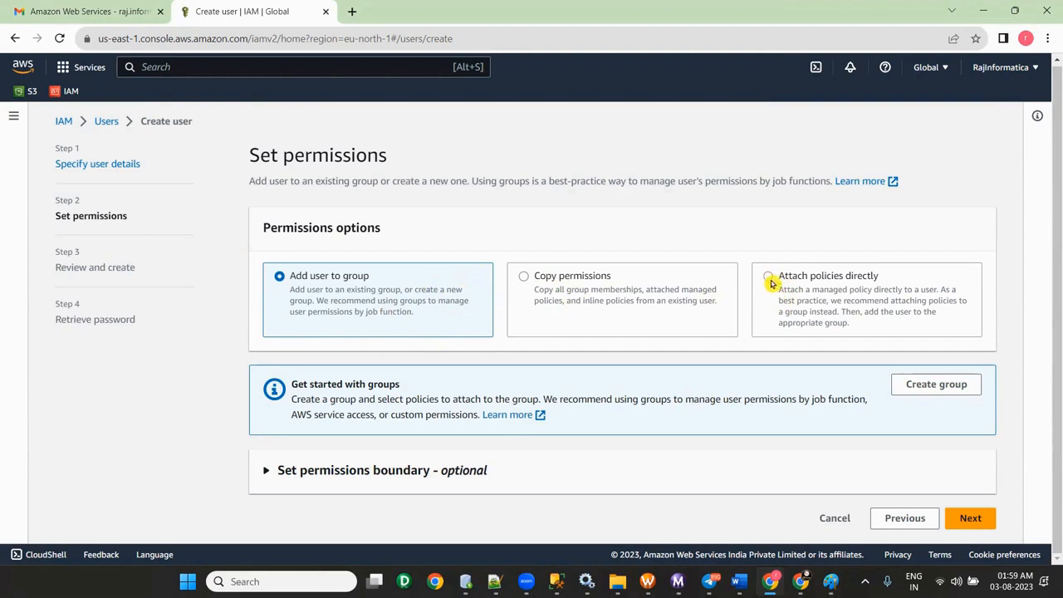
click(769, 278)
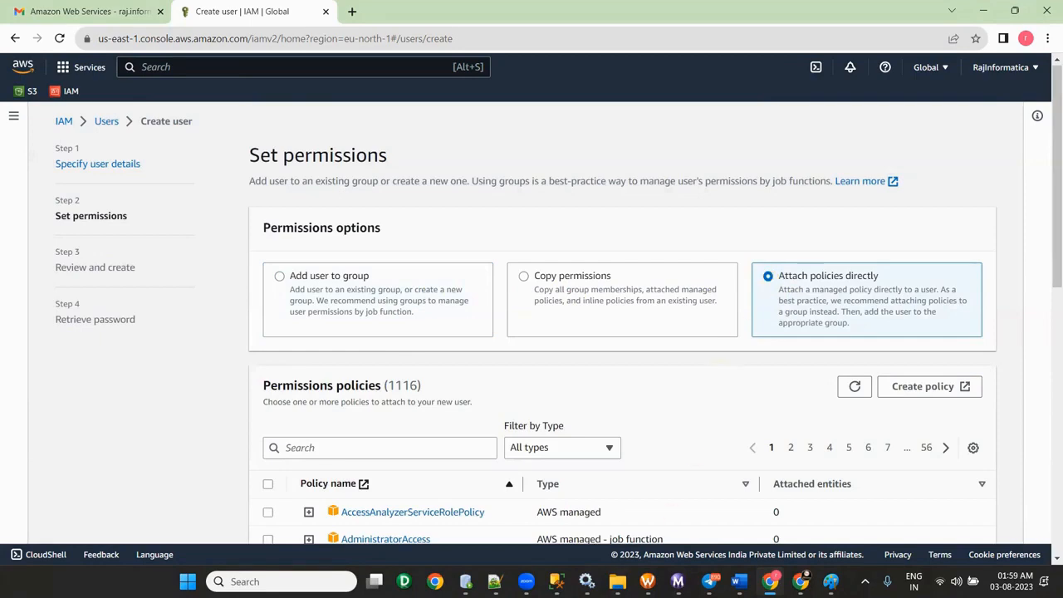
key(alt+Tab)
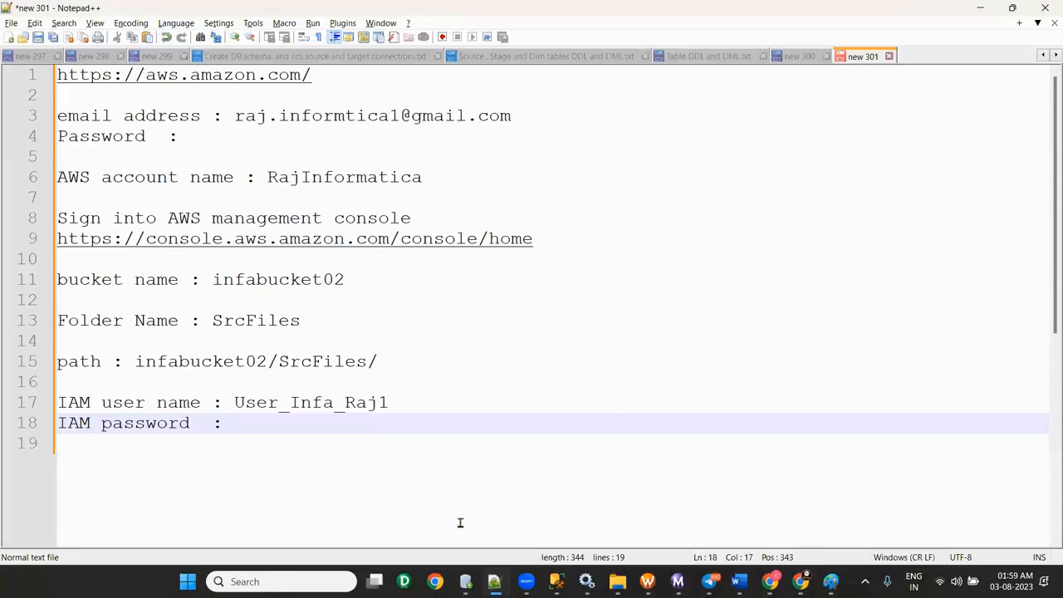
click(494, 581)
Look up the AmazonS3FullAccess policy name in the Word setup instructions.
key(alt+Tab)
scroll(430, 333, down, 4)
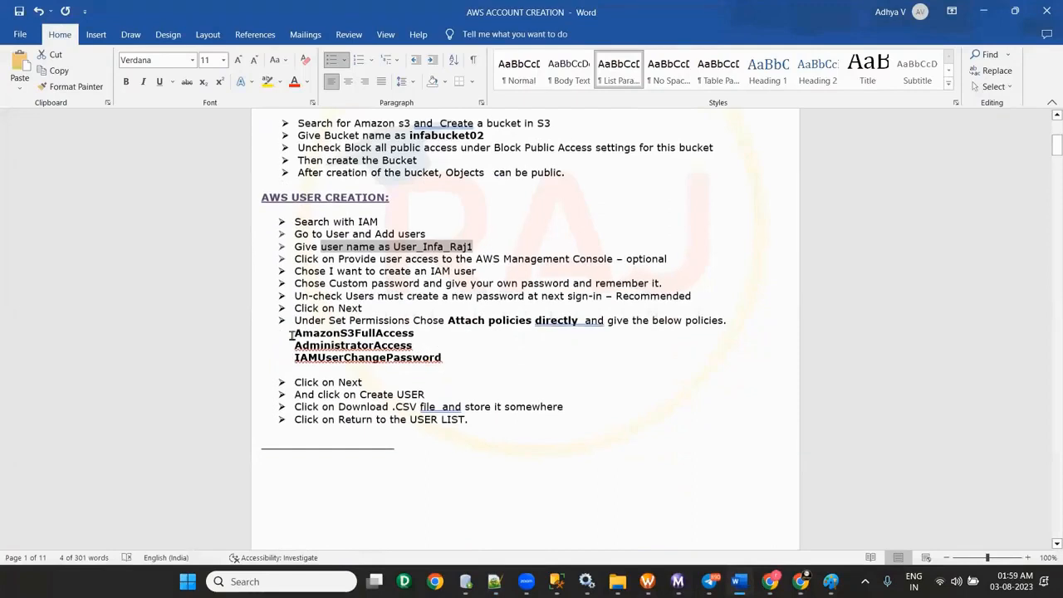
drag(294, 333, 419, 336)
key(ctrl+c)
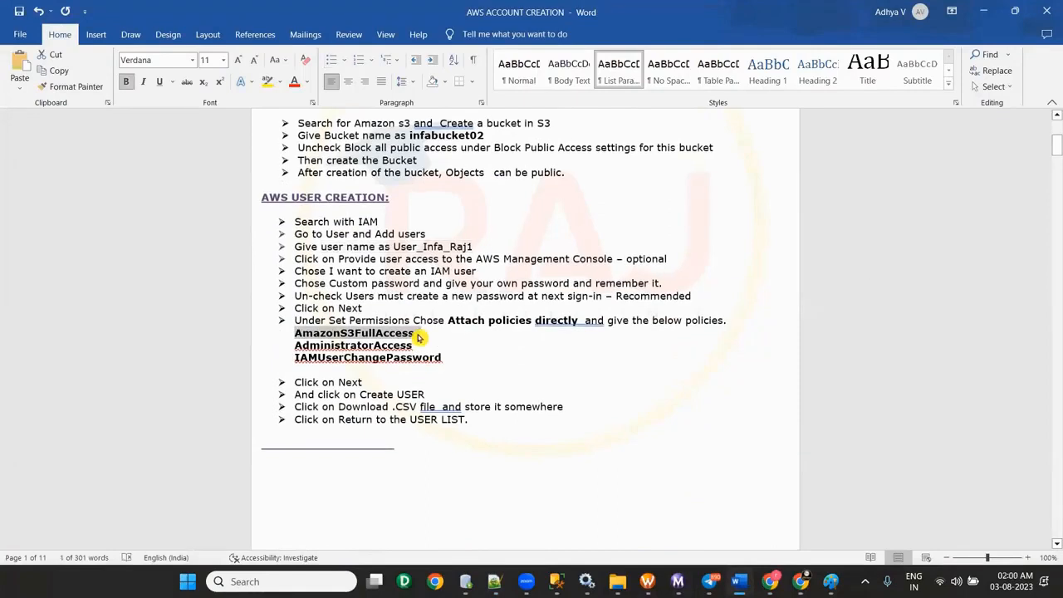
click(478, 375)
Filter the permissions policy list to AmazonS3FullAccess and select it.
key(alt+Tab)
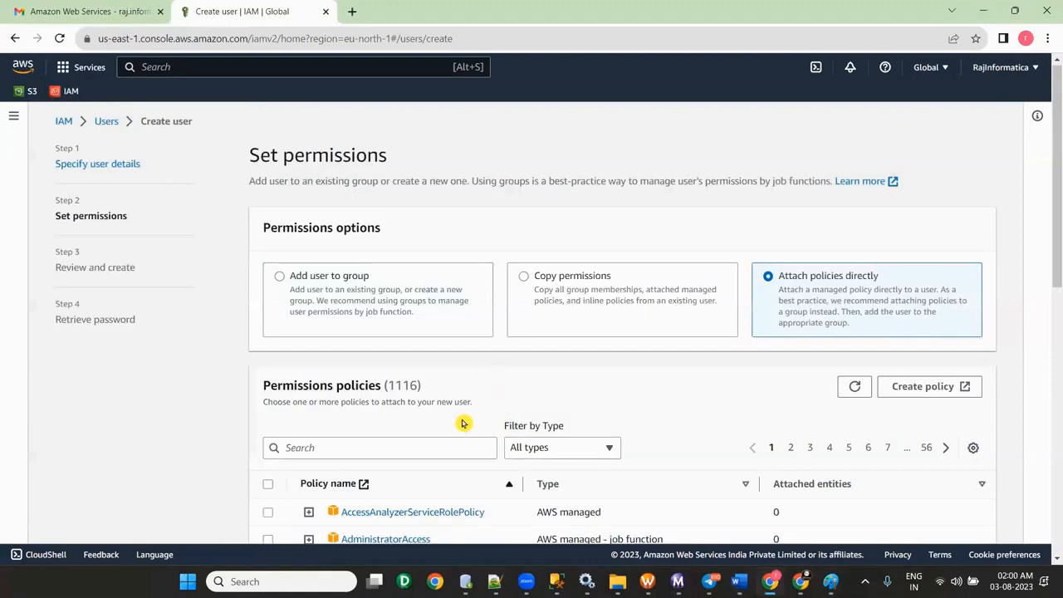
scroll(412, 436, down, 3)
click(317, 241)
key(ctrl+v)
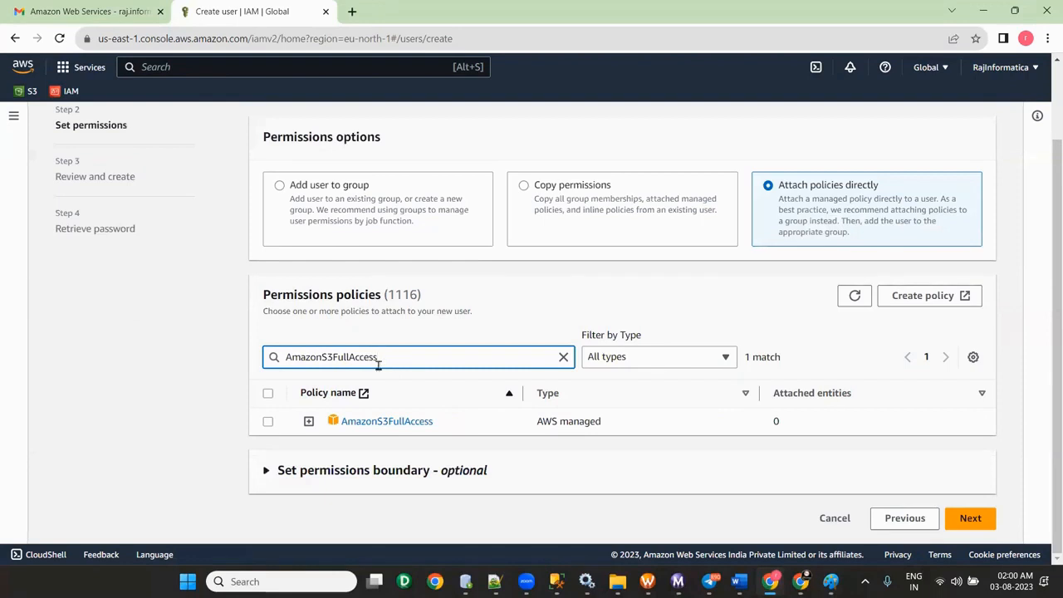
click(268, 423)
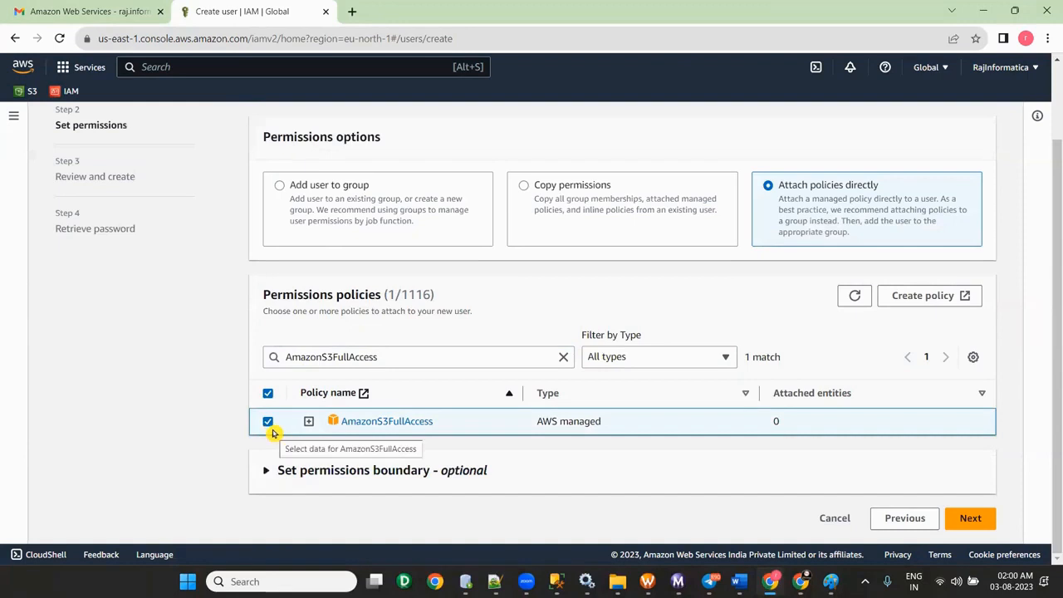
Copy AdministratorAccess from the Word guide, search for it and select it.
key(alt+Tab)
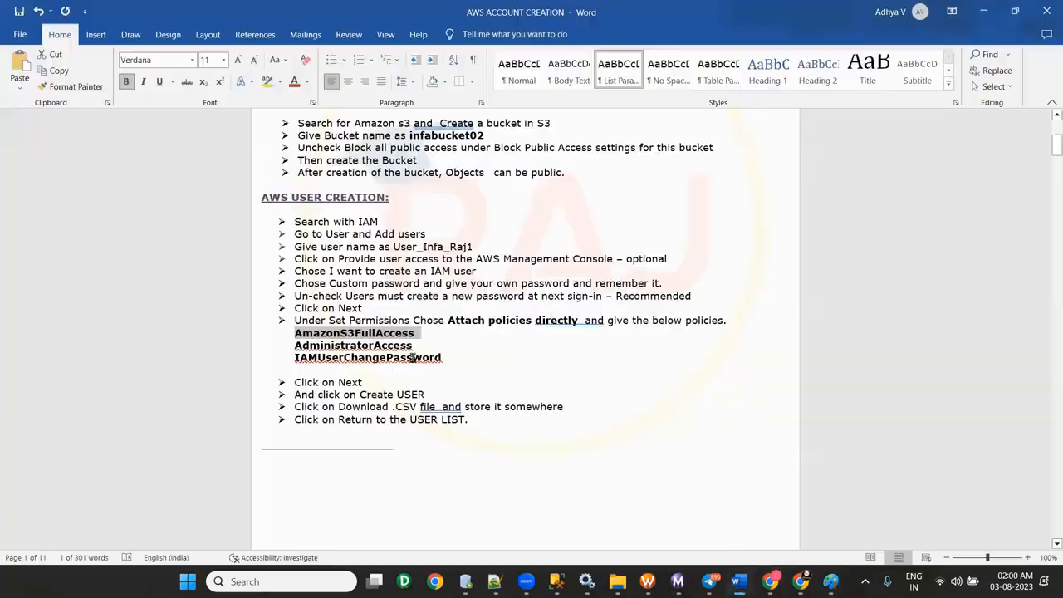
drag(297, 345, 238, 374)
key(ctrl+c)
key(alt+Tab)
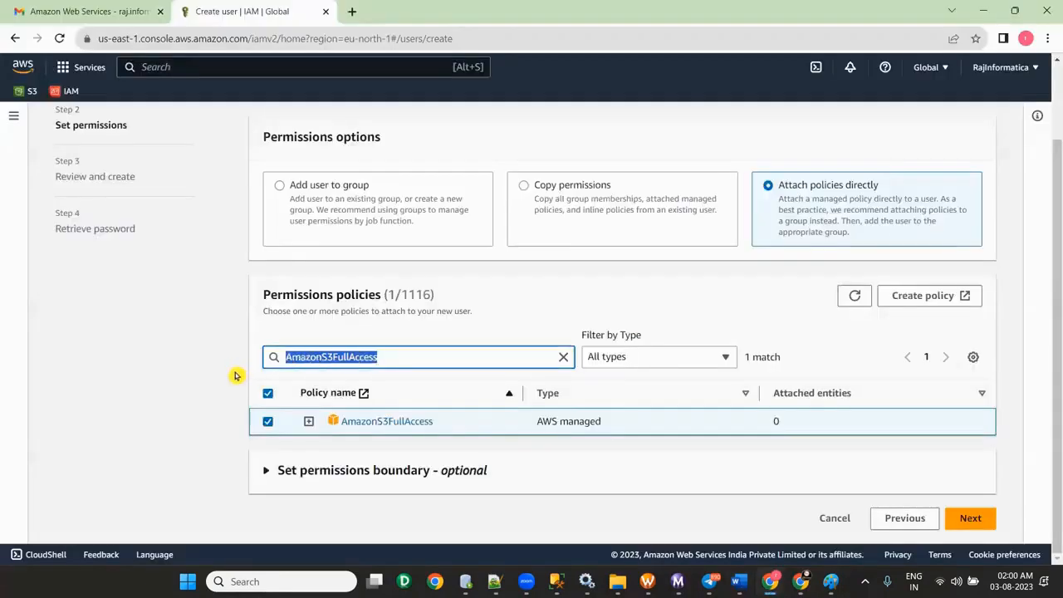
key(ctrl+v)
click(267, 423)
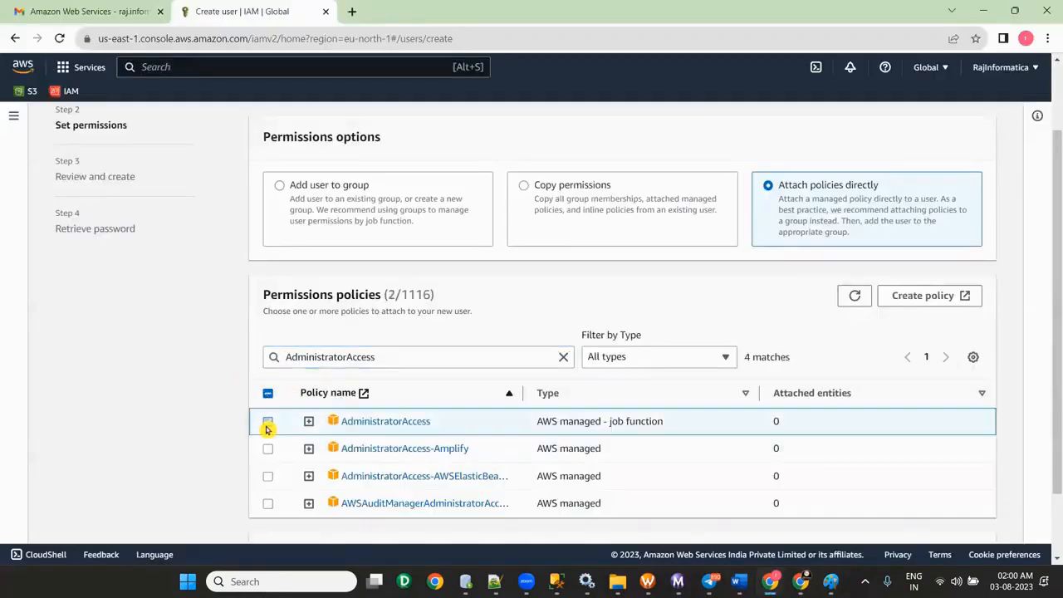
Replace the search with IAMUserChangePassword from the guide and select that policy too.
key(alt+Tab)
drag(445, 358, 293, 362)
key(ctrl+c)
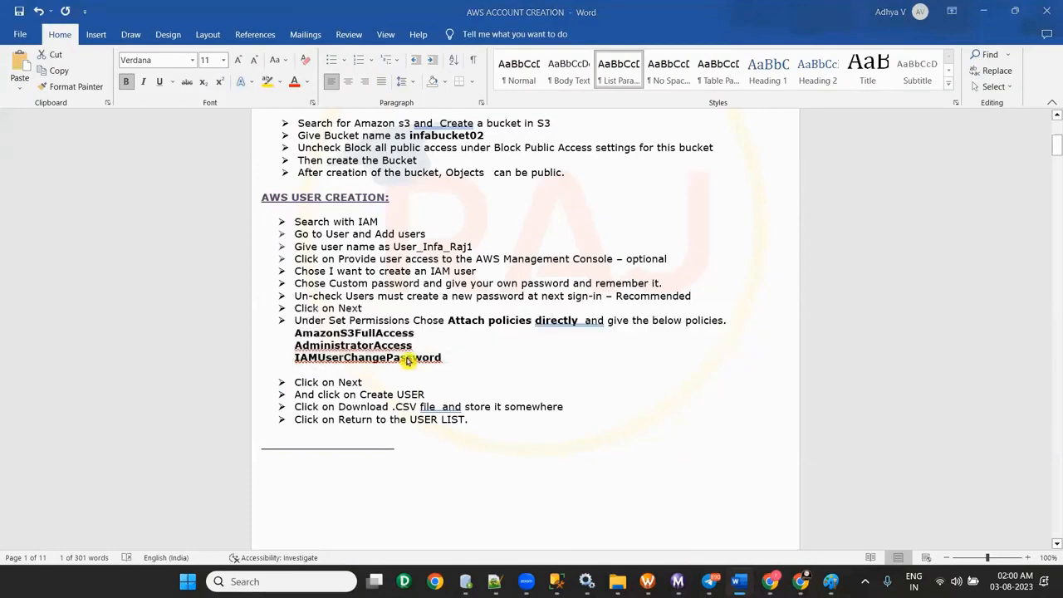
key(alt+Tab)
drag(391, 355, 237, 365)
key(ctrl+v)
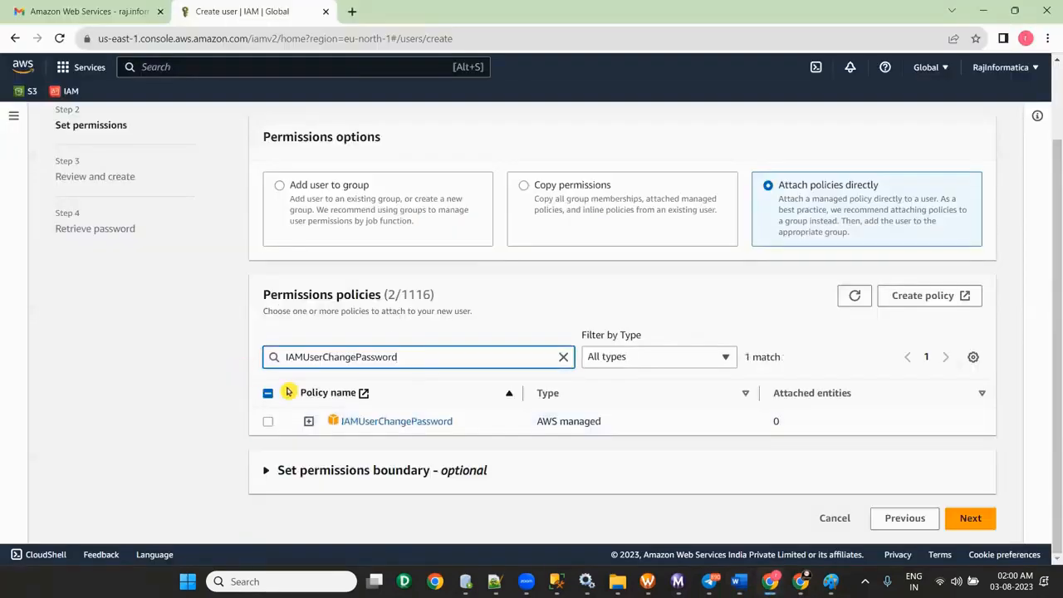
click(266, 423)
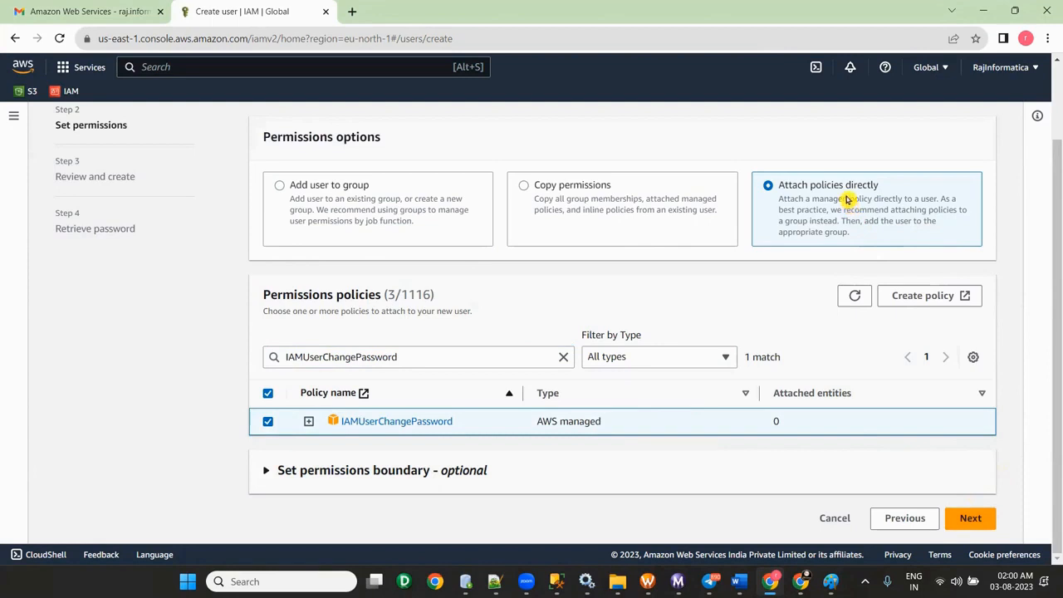
Check the three policy names against the Word guide and continue to Review and create.
key(alt+Tab)
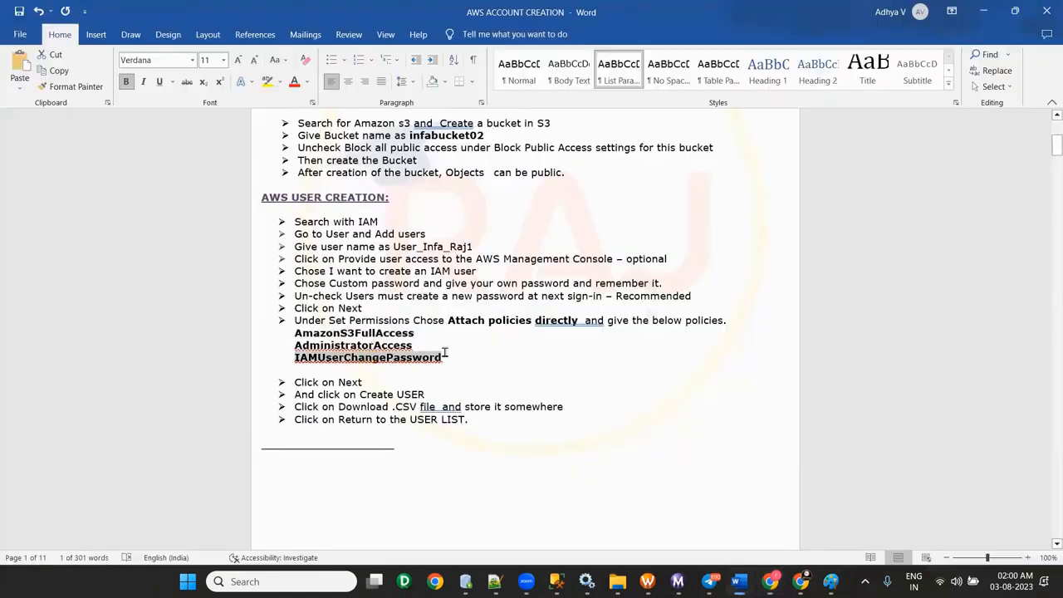
drag(441, 356, 294, 333)
click(346, 357)
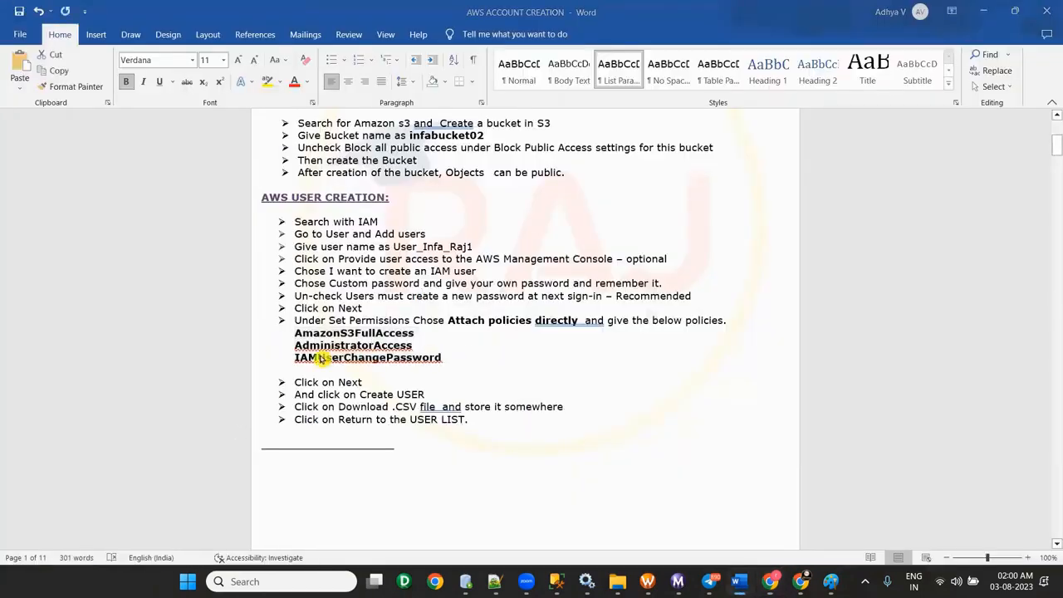
key(alt+Tab)
click(965, 516)
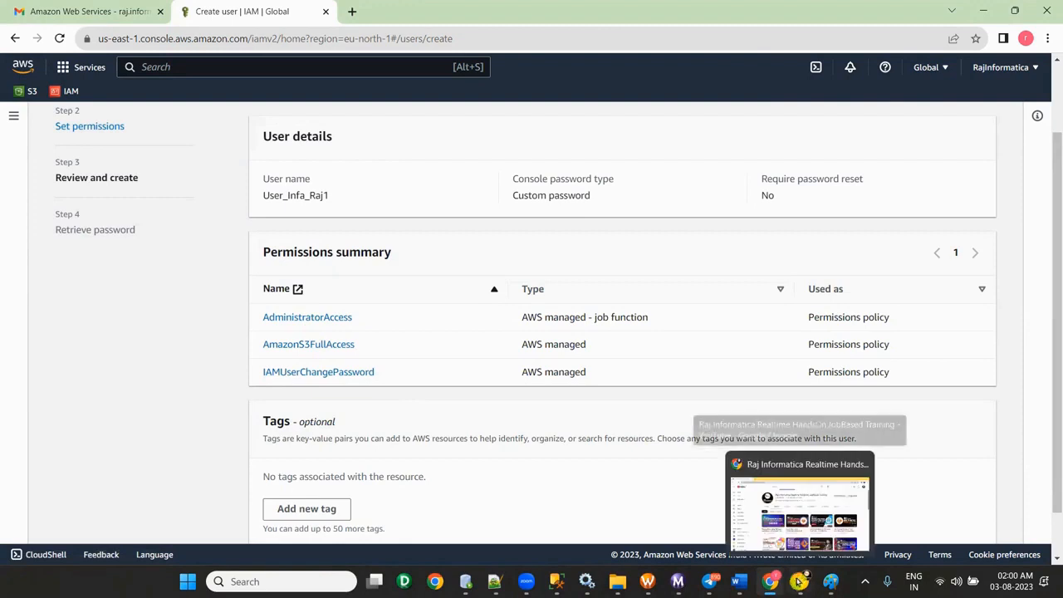
Review the user details and policies, then create User_Infa_Raj1.
mouse_move(586, 581)
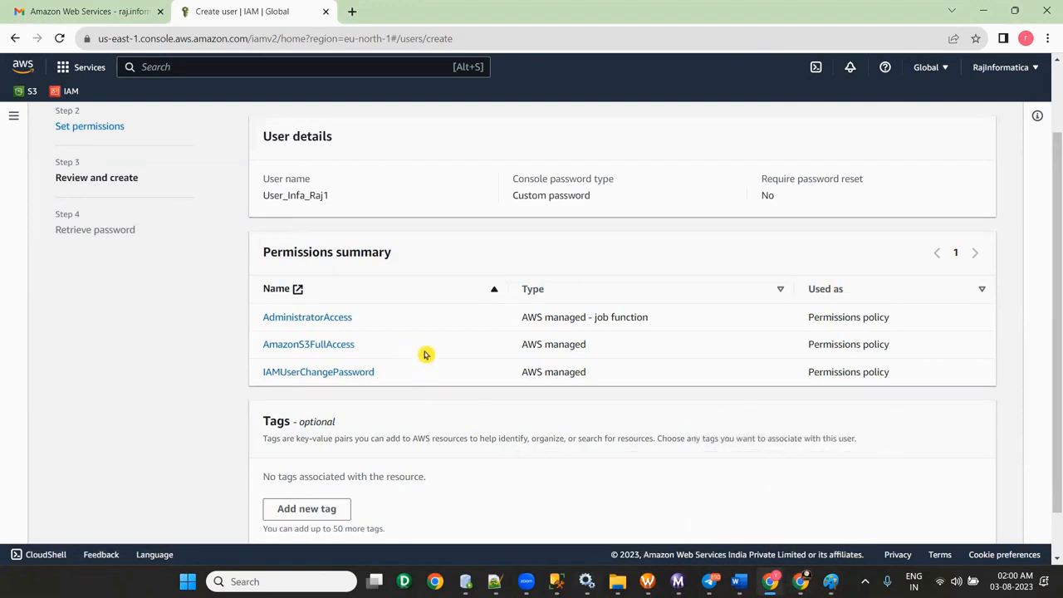
scroll(423, 352, down, 2)
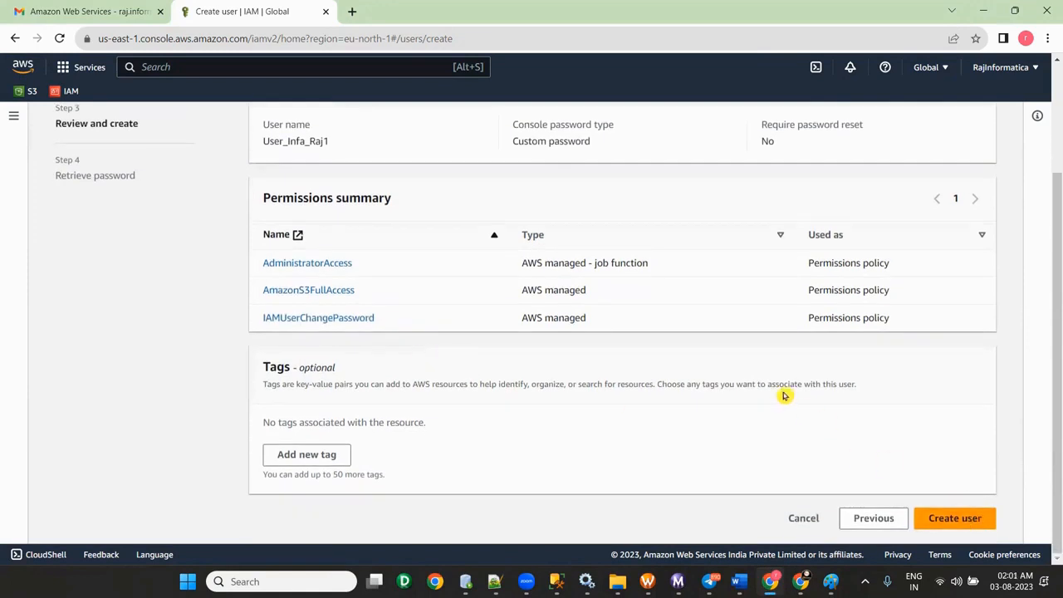
scroll(783, 393, up, 3)
scroll(782, 392, down, 1)
scroll(782, 392, down, 2)
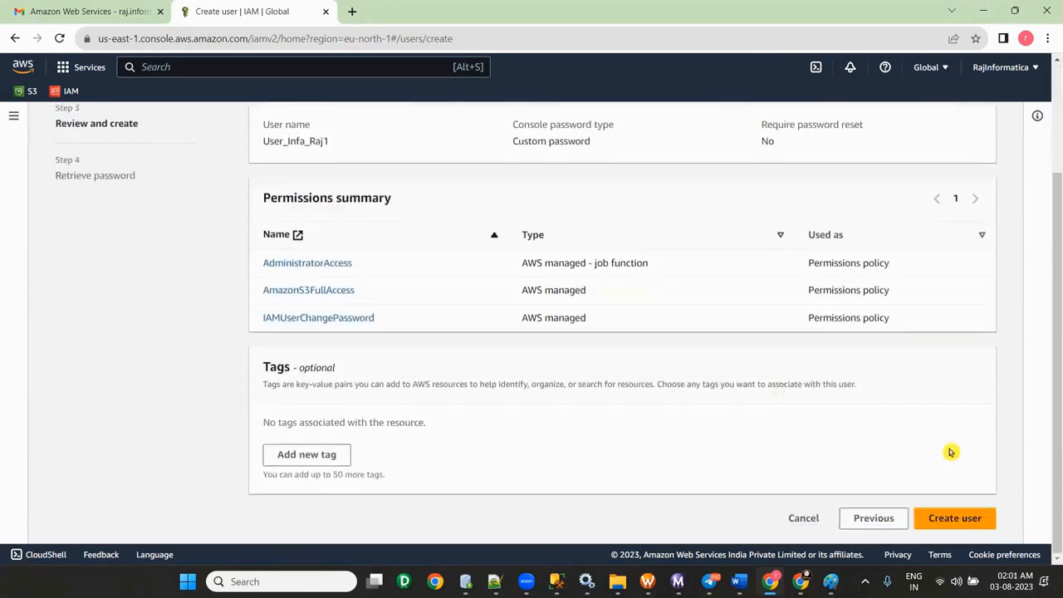
click(949, 521)
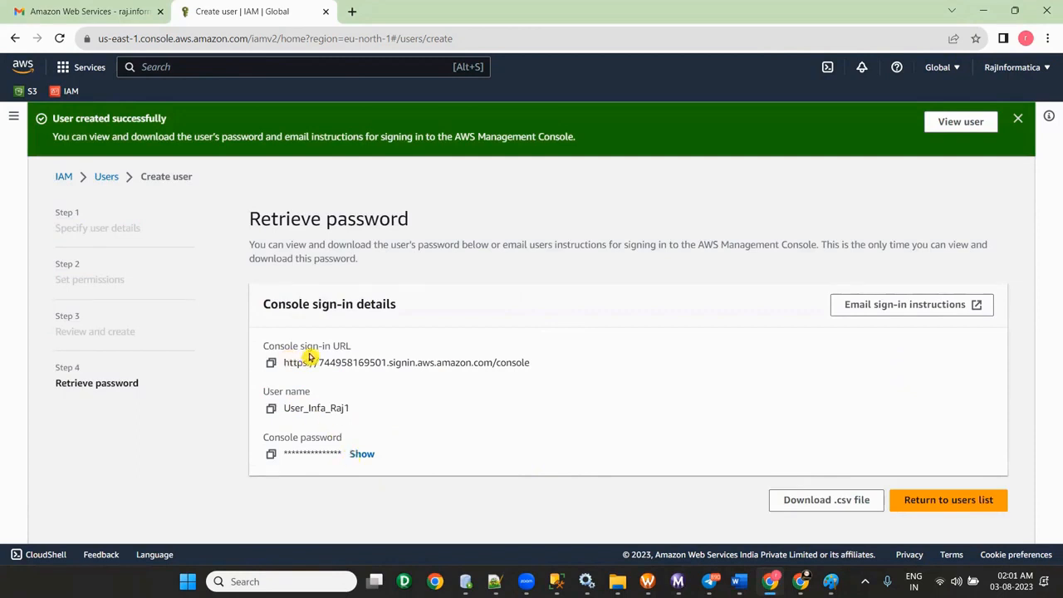
Download User_Infa_Raj1's sign-in credentials as a .csv file and return to the Users list.
click(851, 500)
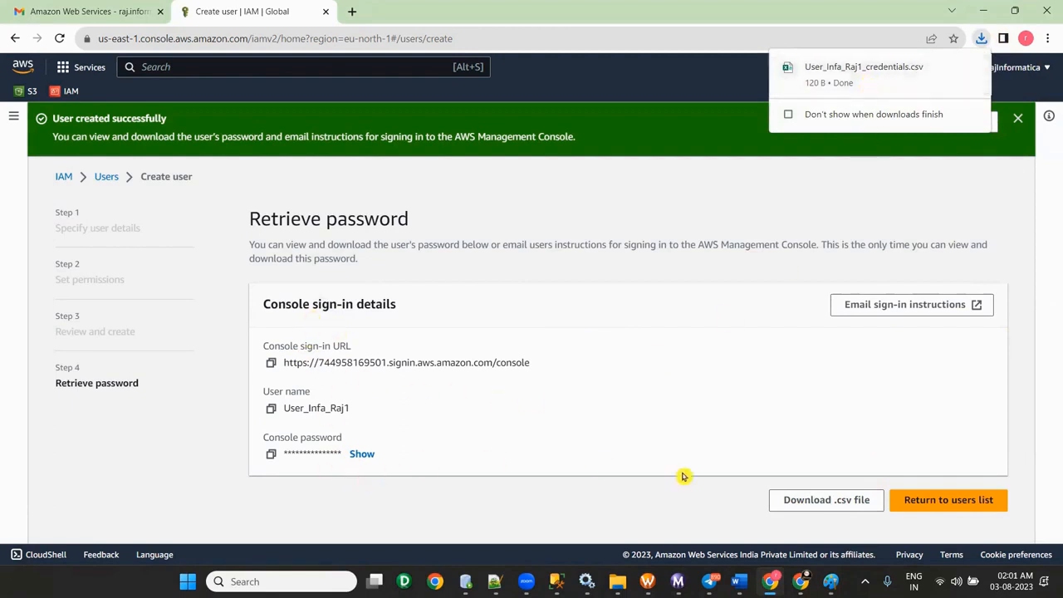
click(953, 500)
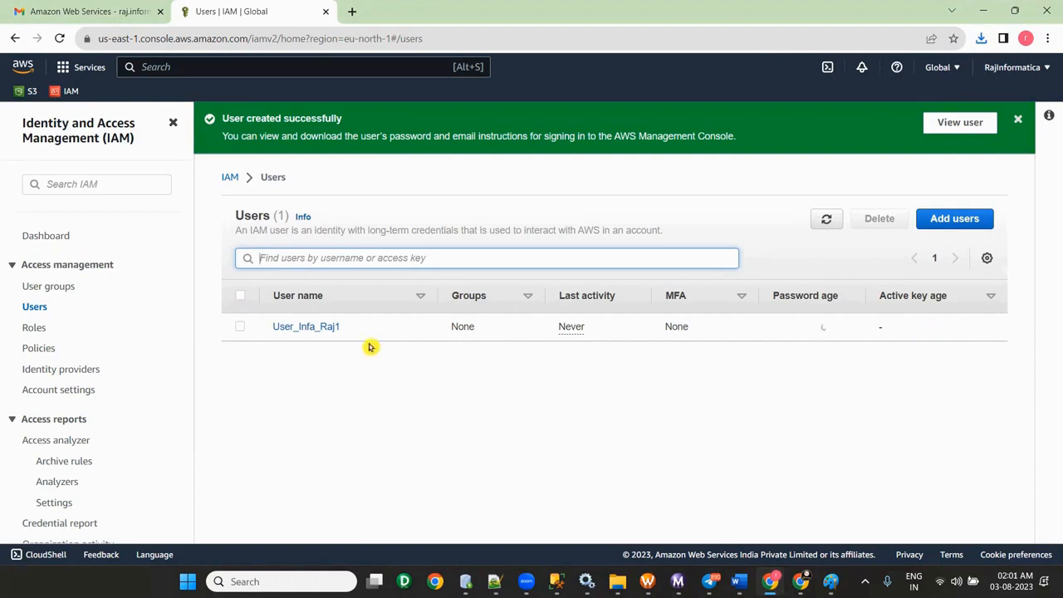
Check User_Infa_Raj1's attached permission policies on its details page, then return to the Word guide.
click(305, 328)
scroll(516, 400, down, 1)
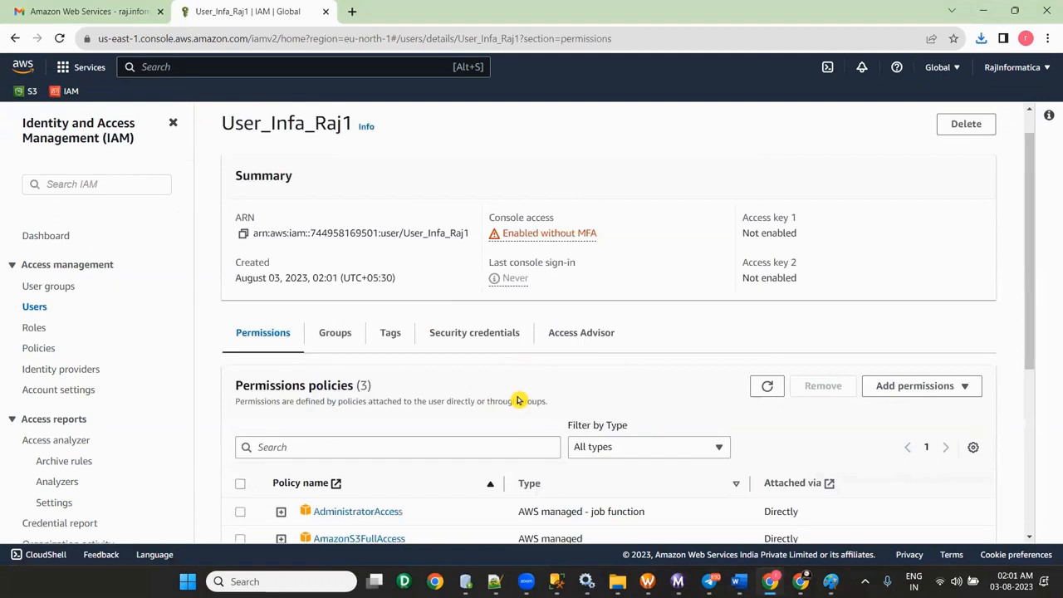
scroll(516, 401, down, 1)
key(alt+Tab)
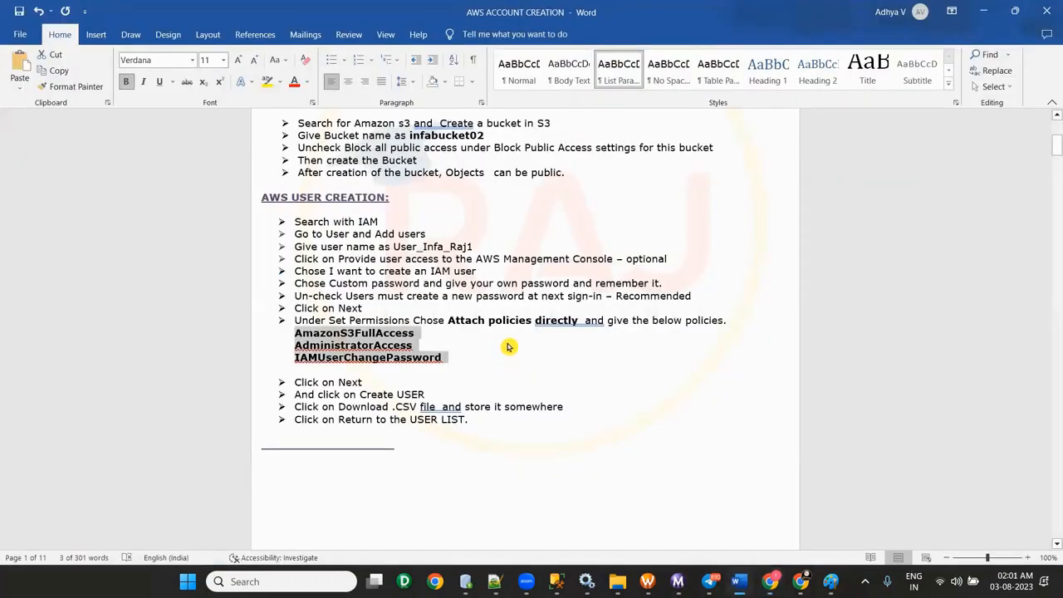
Scroll the Word guide to 'Generating security credentials for user' and return to Chrome.
scroll(509, 347, down, 6)
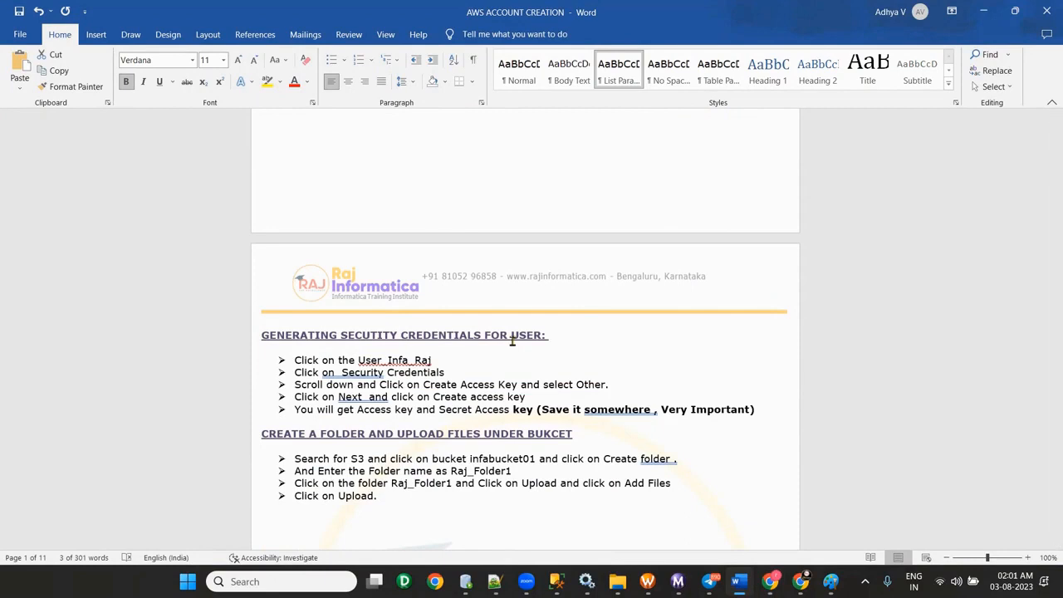
key(alt+Tab)
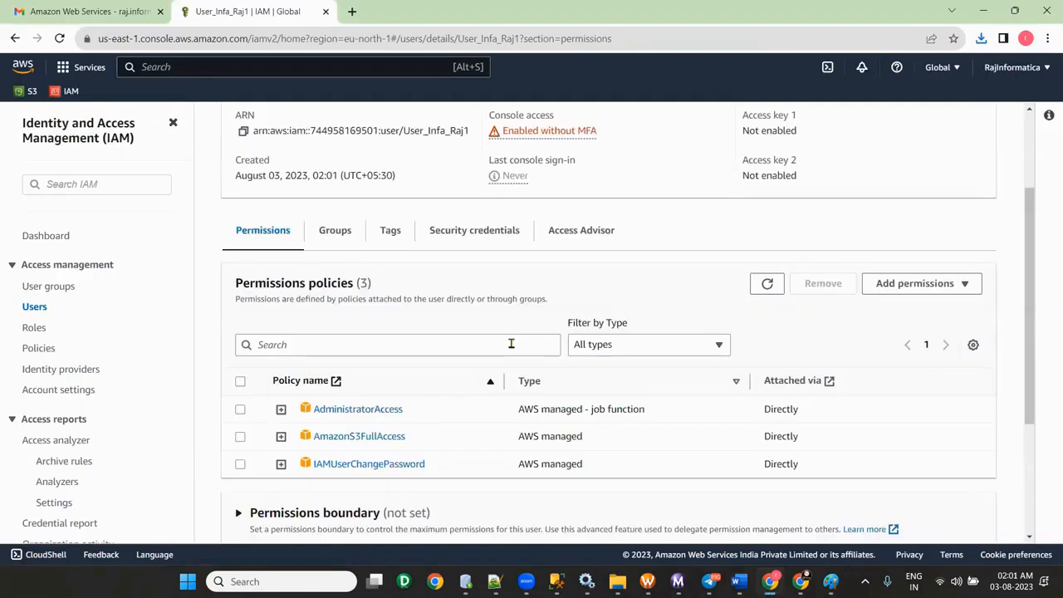
Look through User_Infa_Raj1's Groups, Tags and Security credentials tabs.
scroll(402, 332, down, 3)
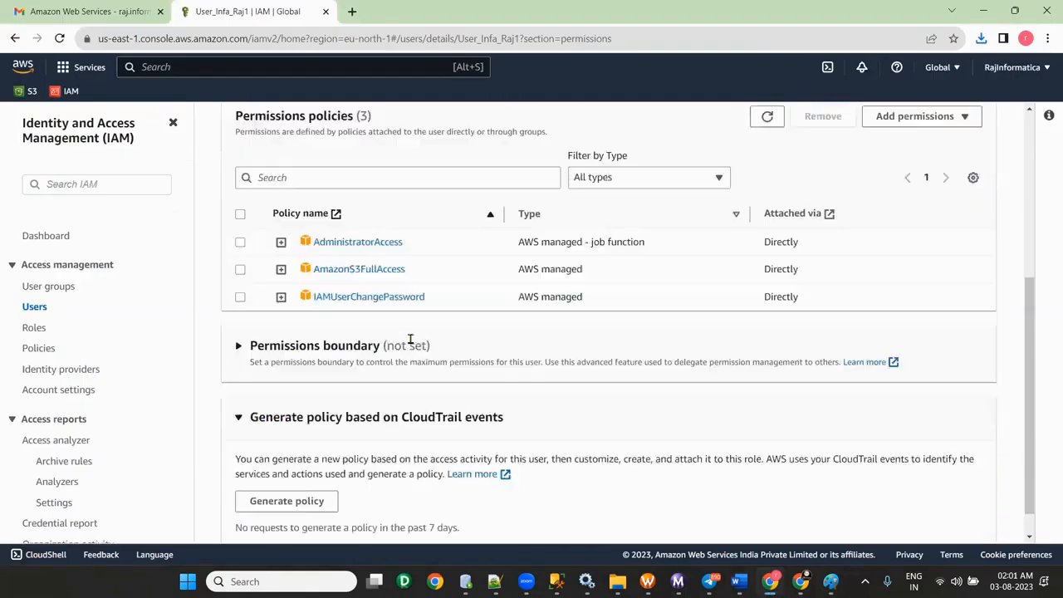
scroll(405, 337, up, 5)
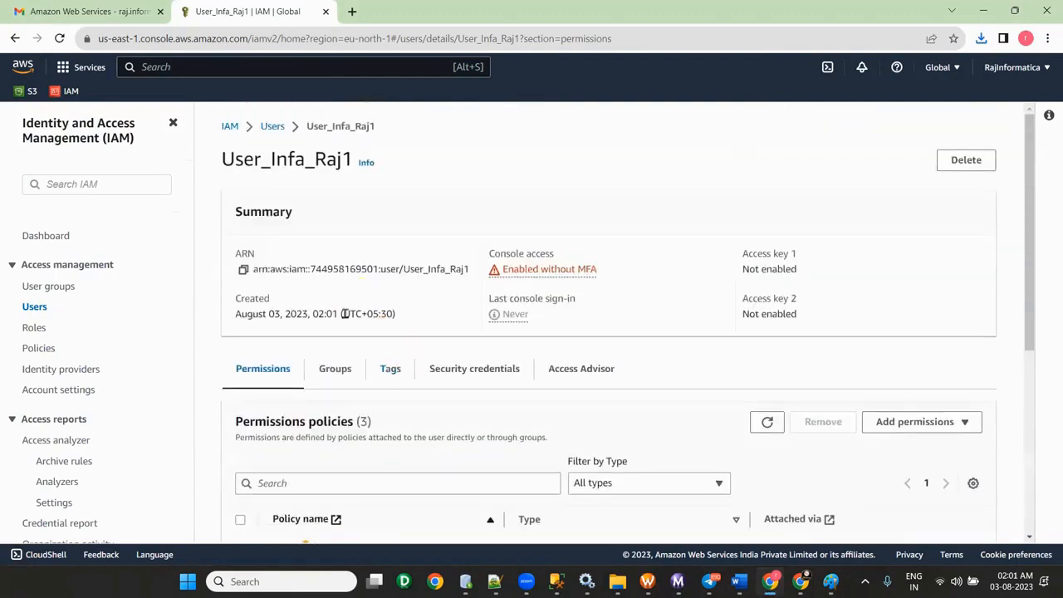
click(335, 375)
scroll(422, 369, down, 1)
click(398, 328)
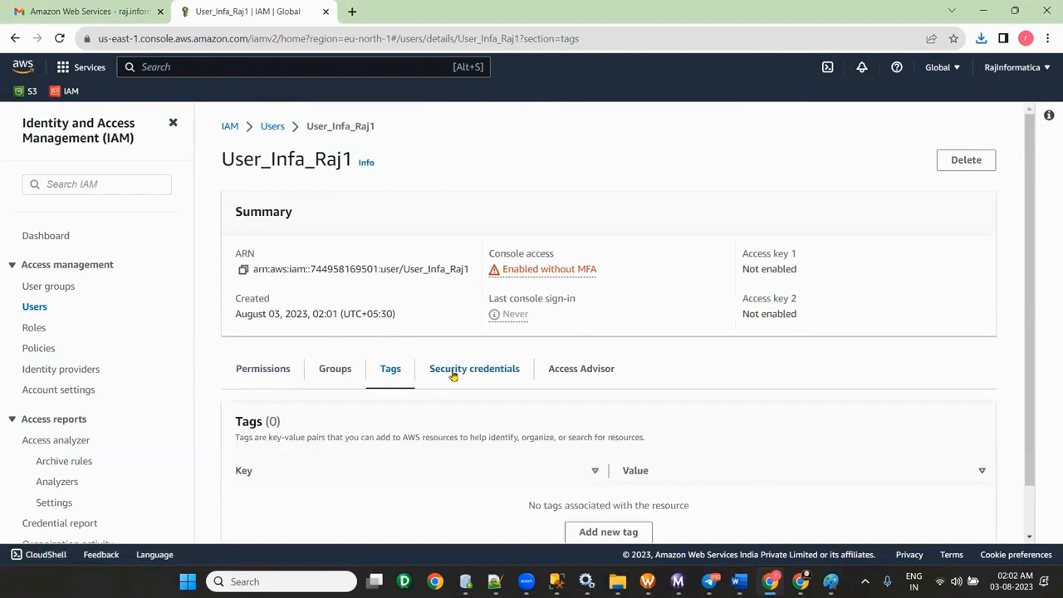
click(452, 373)
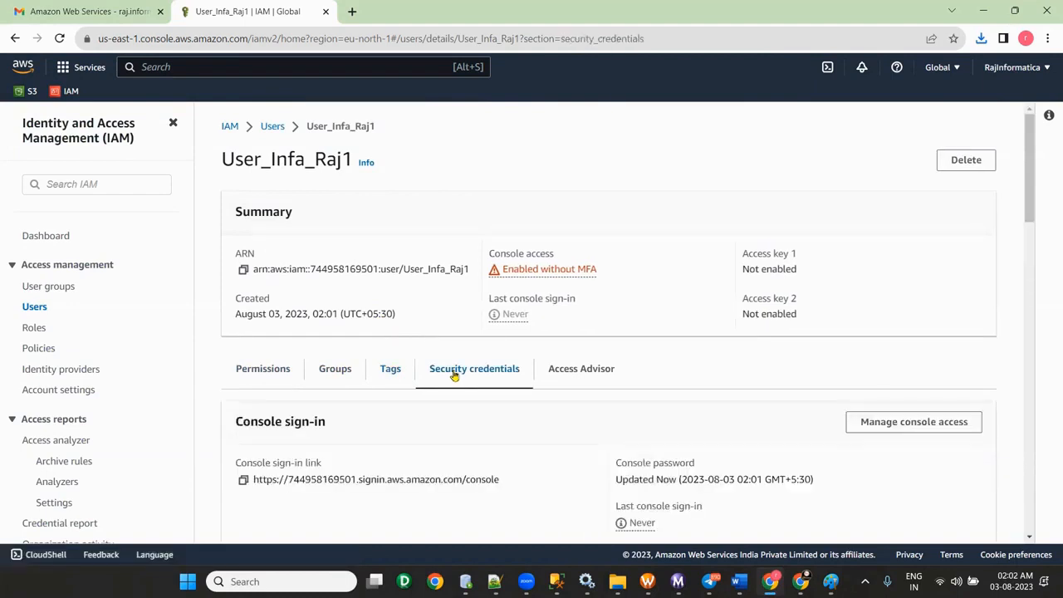
scroll(614, 411, down, 3)
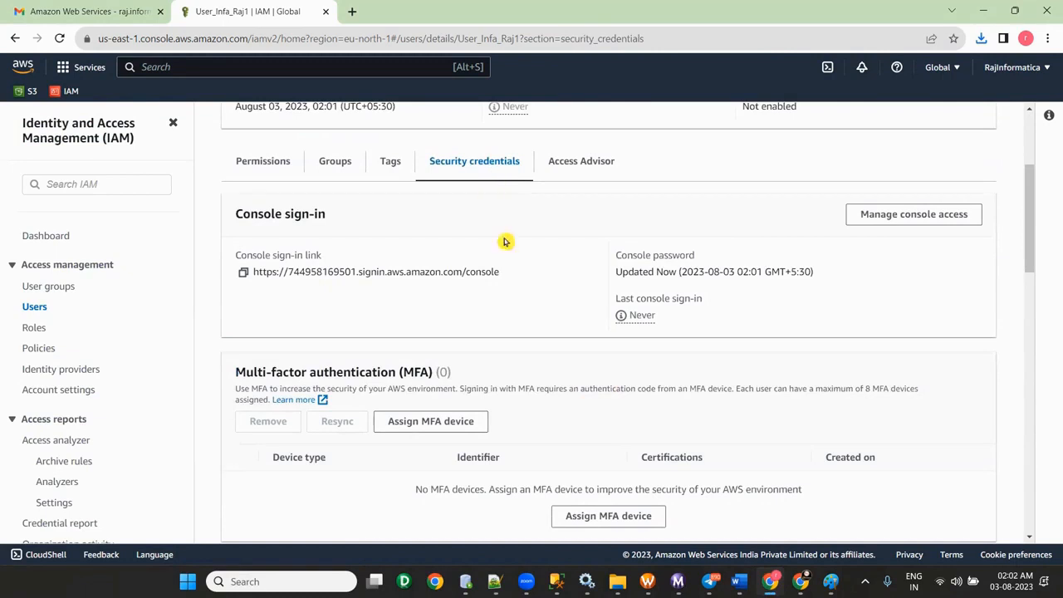
scroll(543, 318, down, 2)
scroll(493, 242, up, 4)
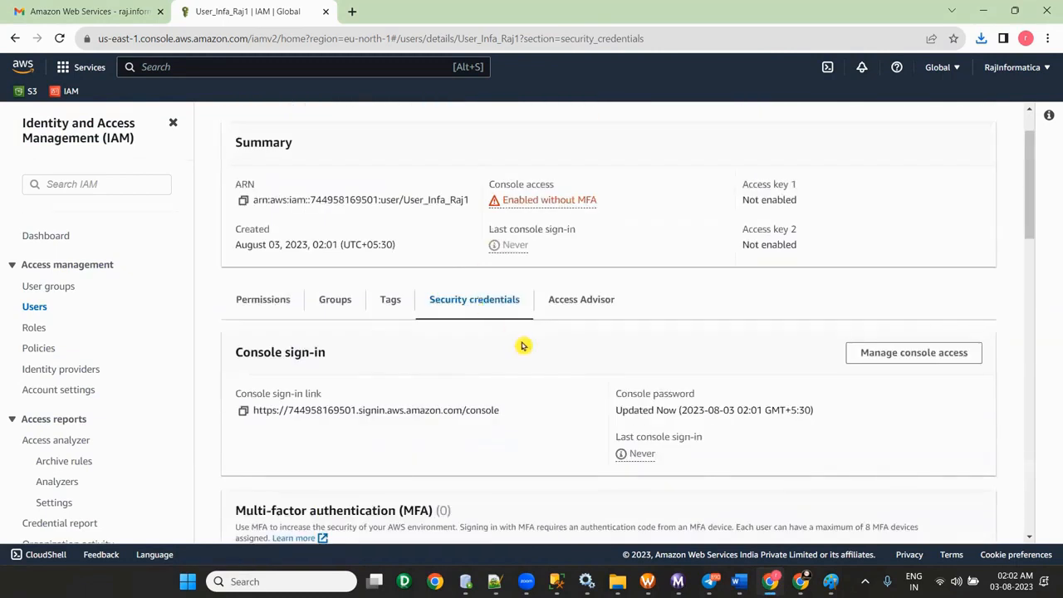
scroll(521, 350, down, 5)
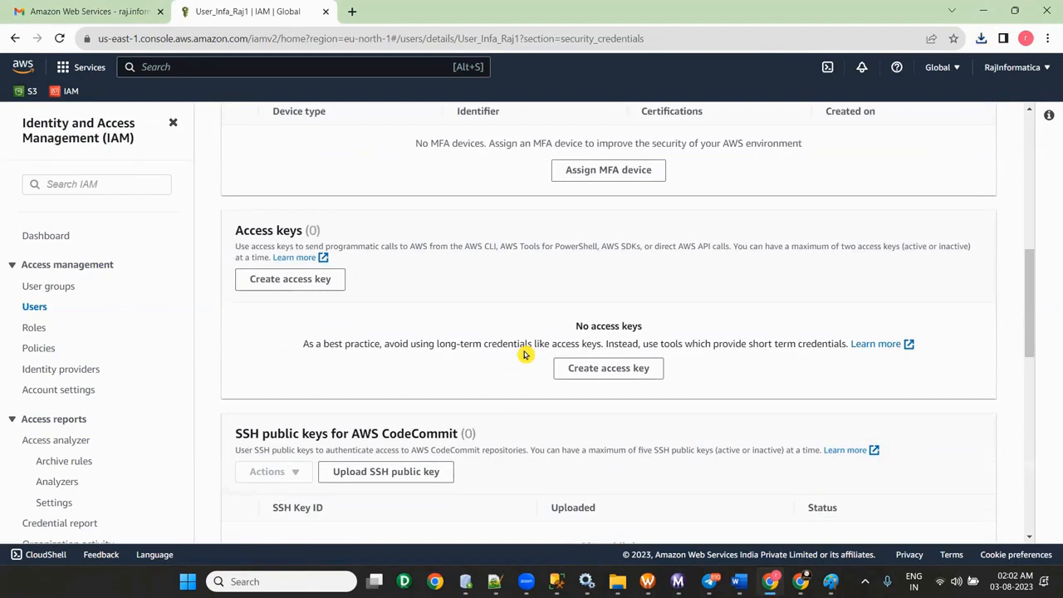
Consult the Word guide, then reopen User_Infa_Raj1's Security credentials tab at Access keys (0).
key(alt+Tab)
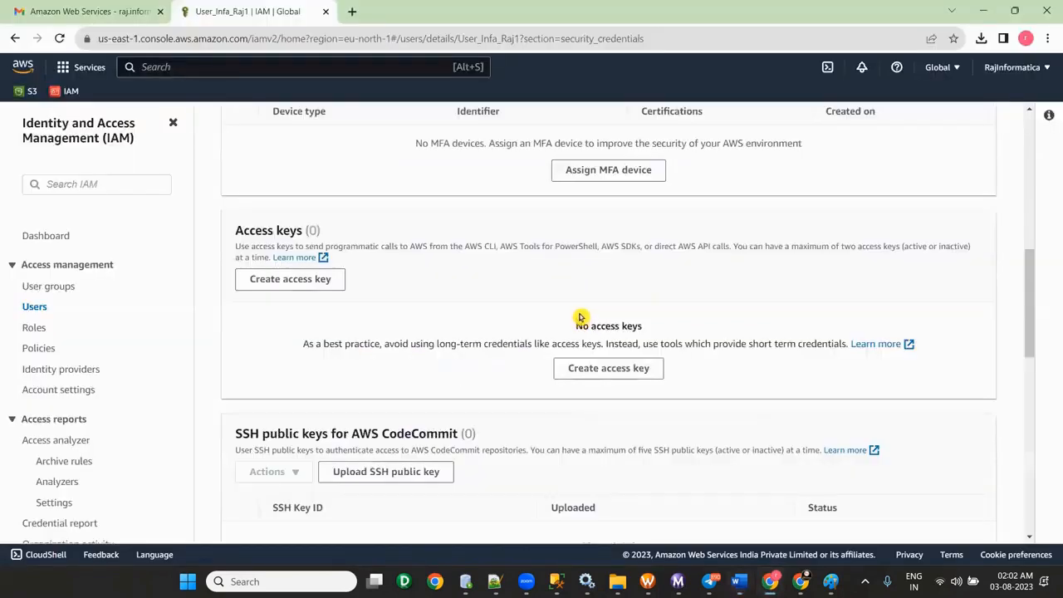
scroll(581, 322, up, 10)
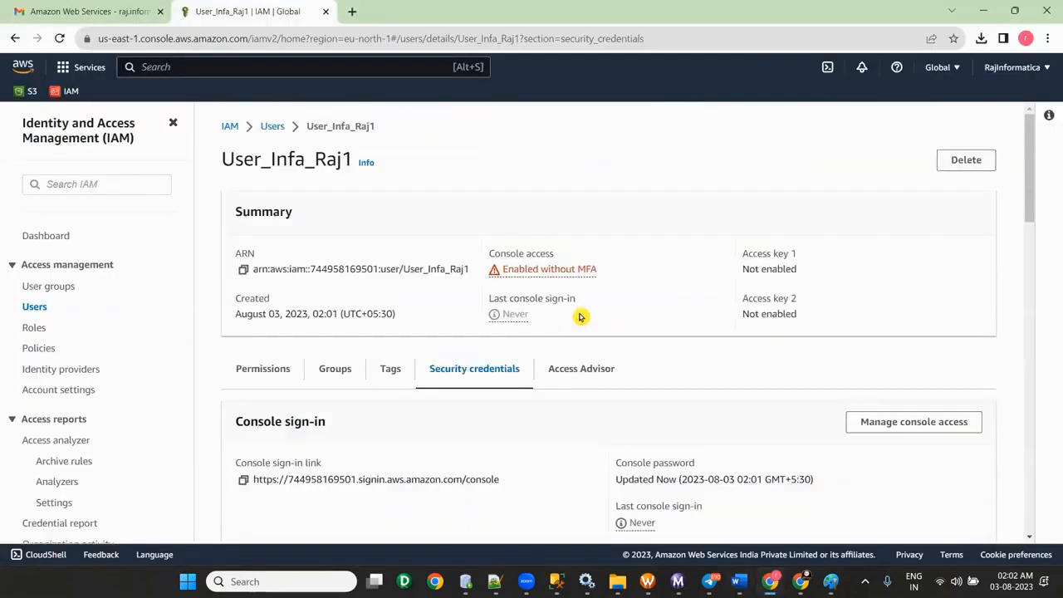
click(273, 126)
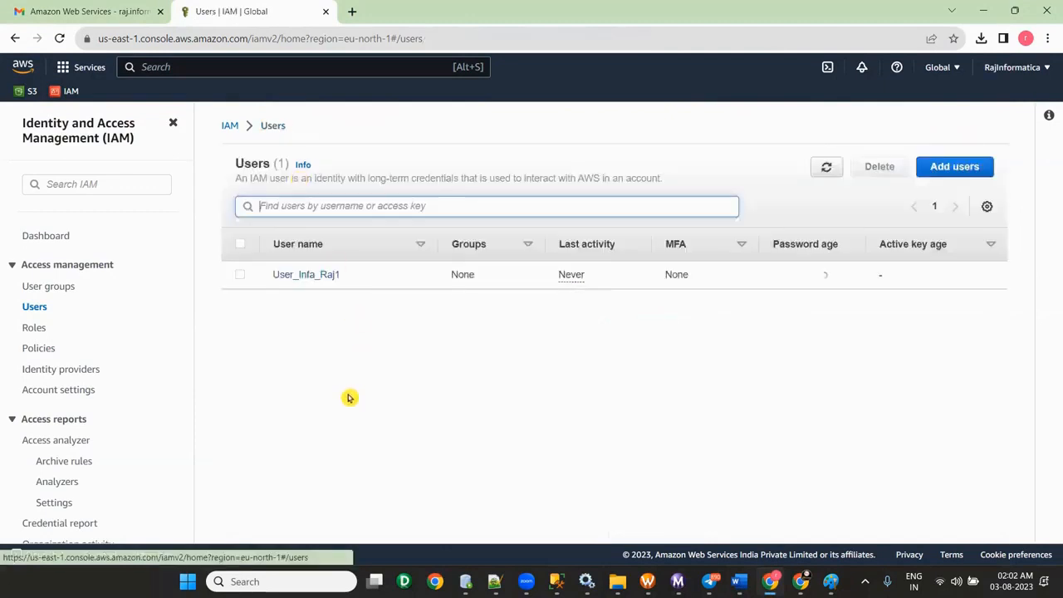
click(292, 276)
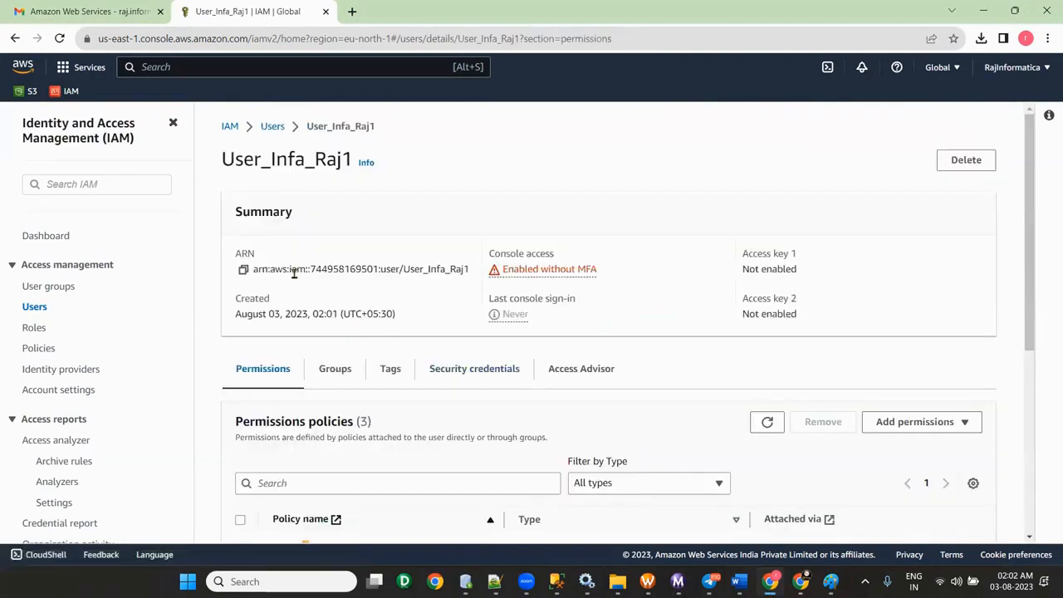
click(459, 373)
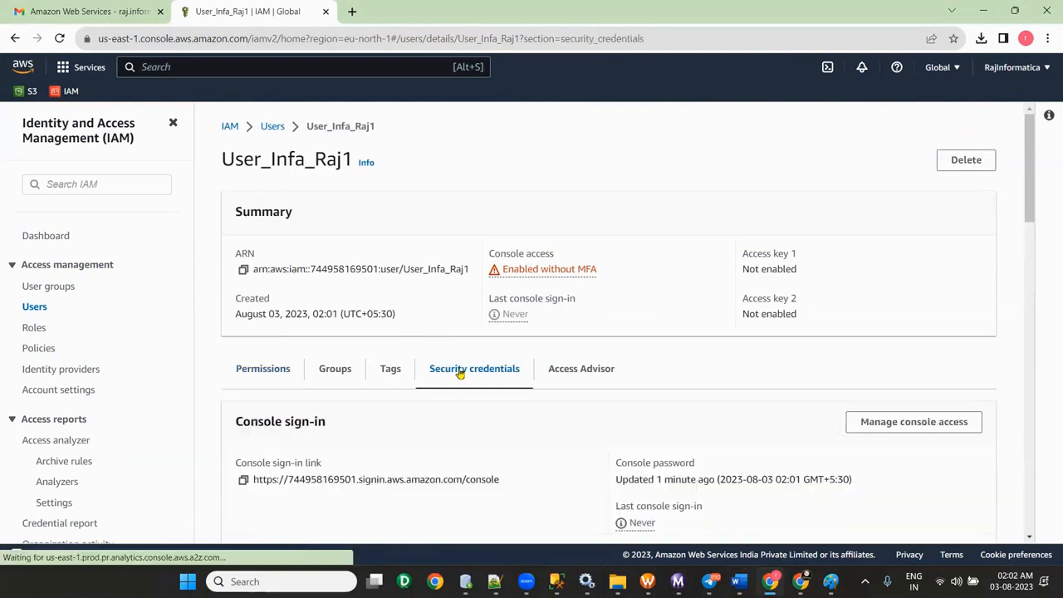
scroll(459, 373, down, 5)
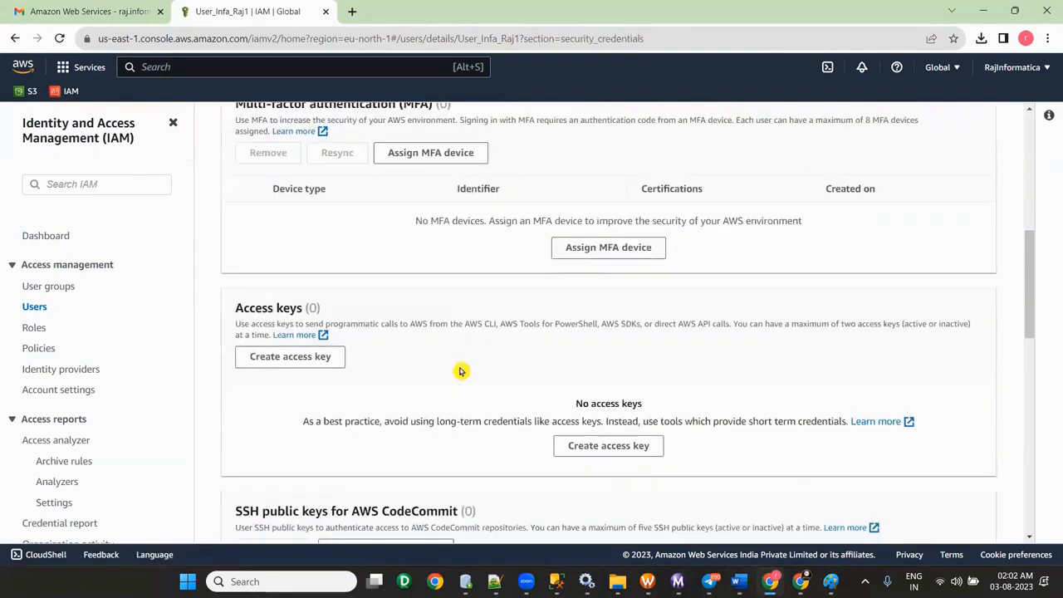
scroll(460, 371, down, 2)
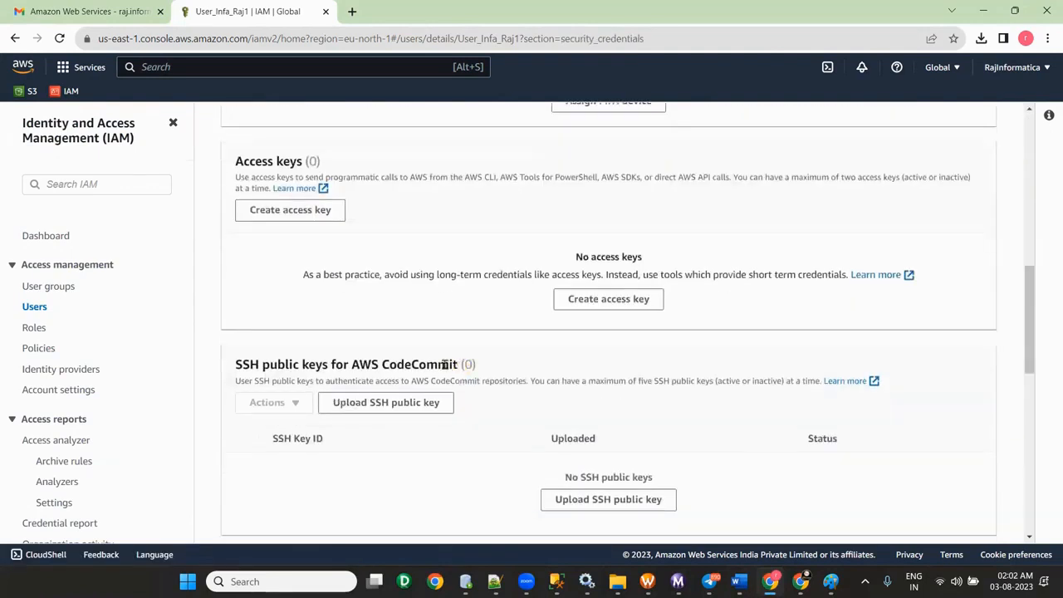
Create an access key for User_Infa_Raj1 with the Other use case and no description tag.
click(289, 214)
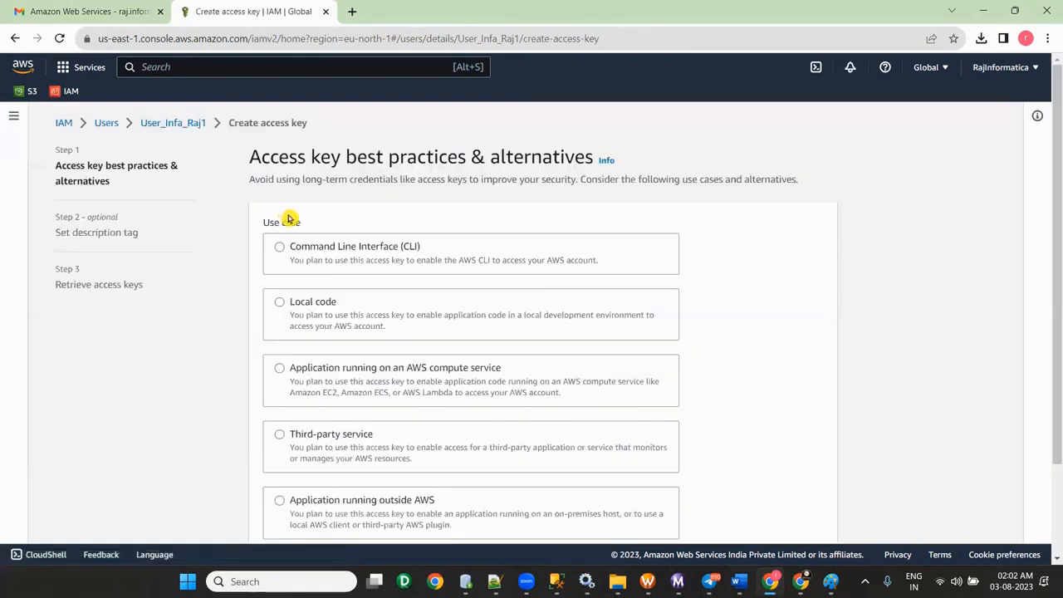
scroll(304, 297, down, 2)
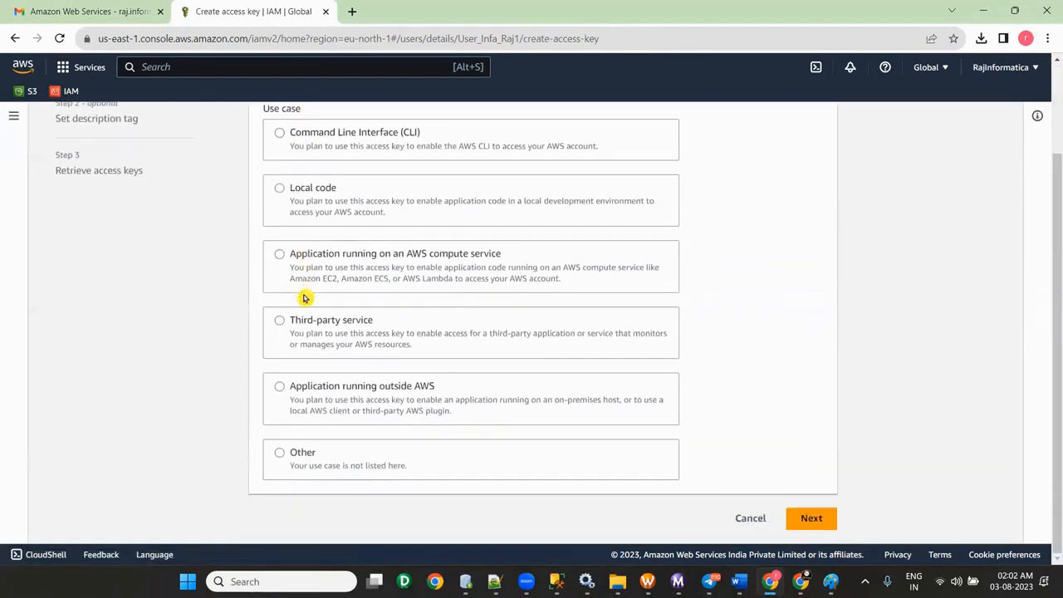
click(279, 457)
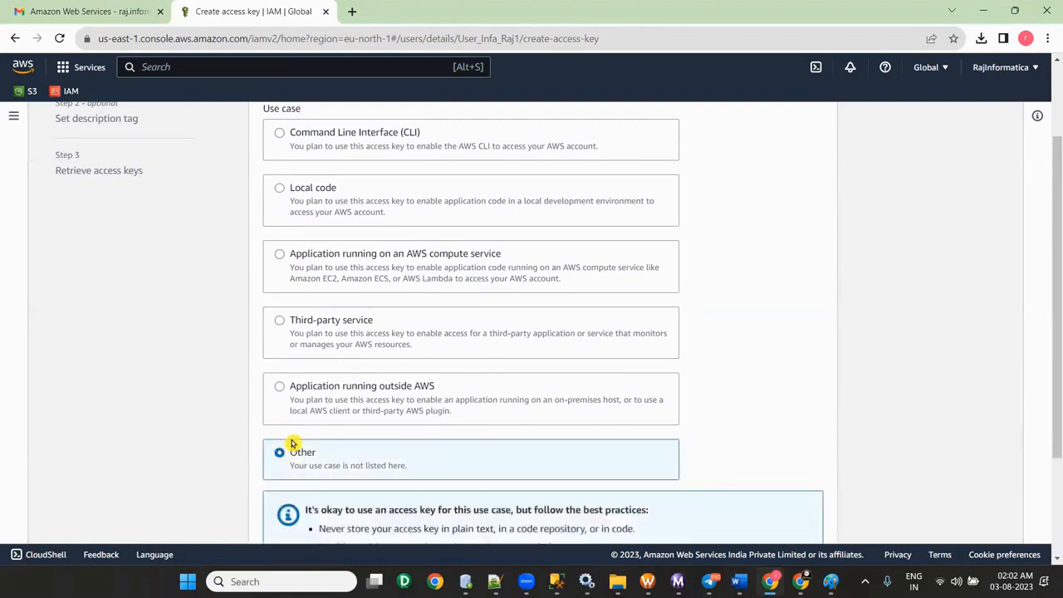
scroll(291, 444, down, 3)
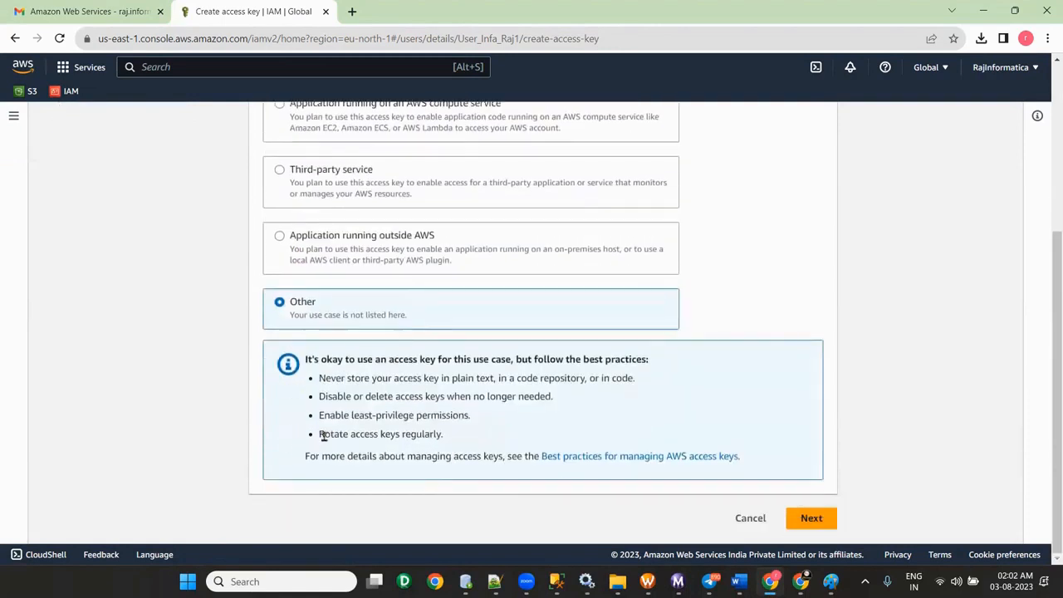
click(811, 518)
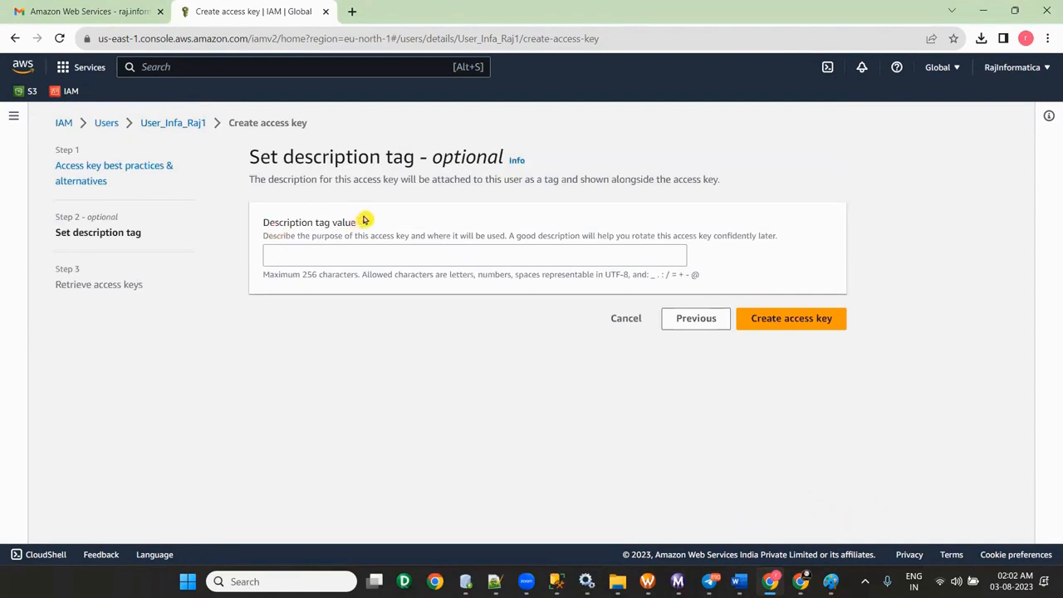
click(787, 319)
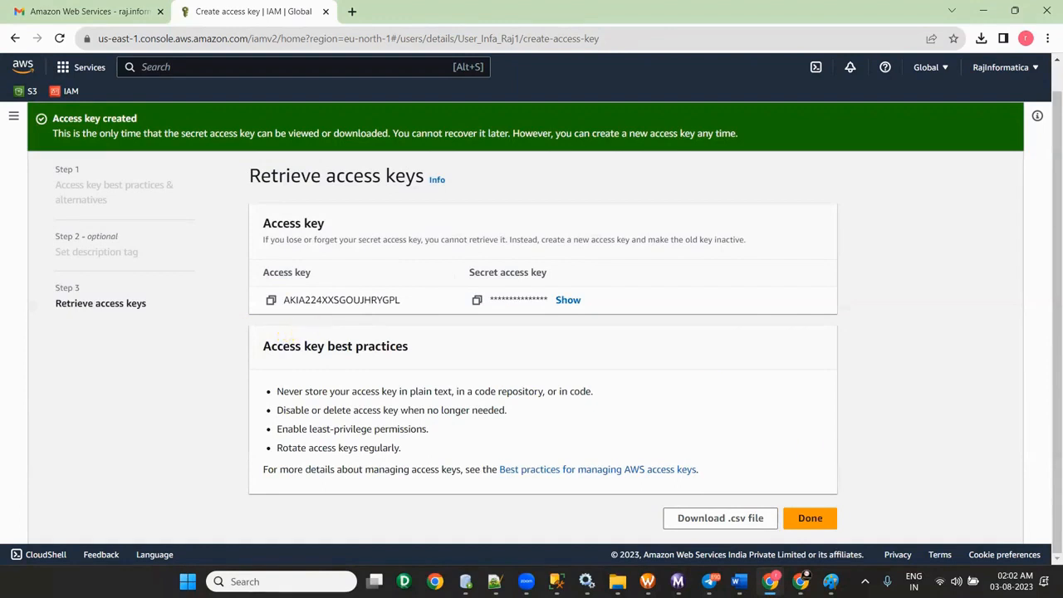
Add an 'Access key' line in the Notepad++ notes and paste the new access key ID there.
mouse_move(495, 583)
click(494, 511)
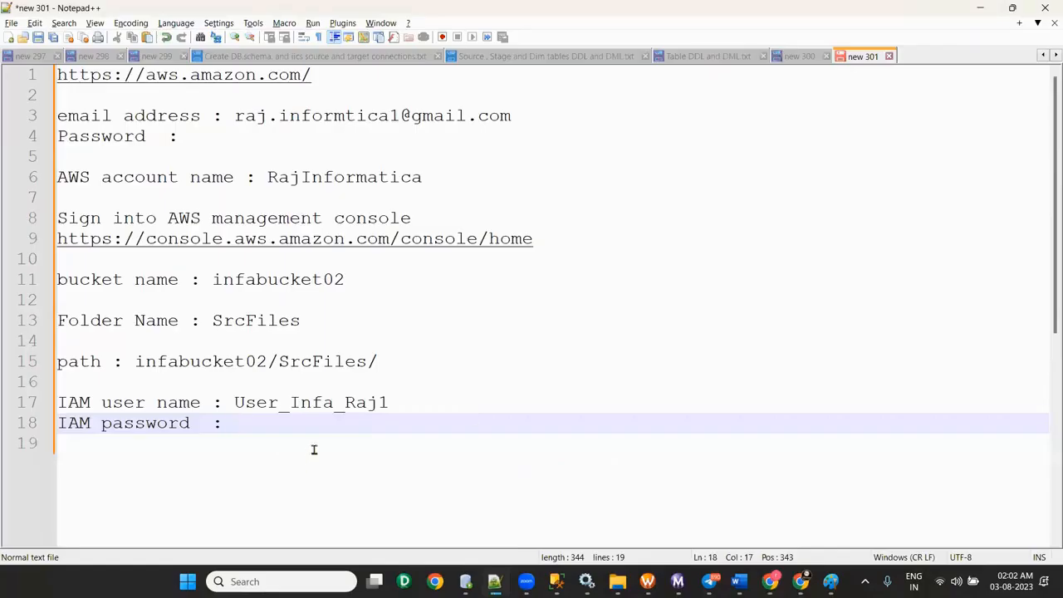
key(Return)
key(Return)
key(Return)
text(Access key :)
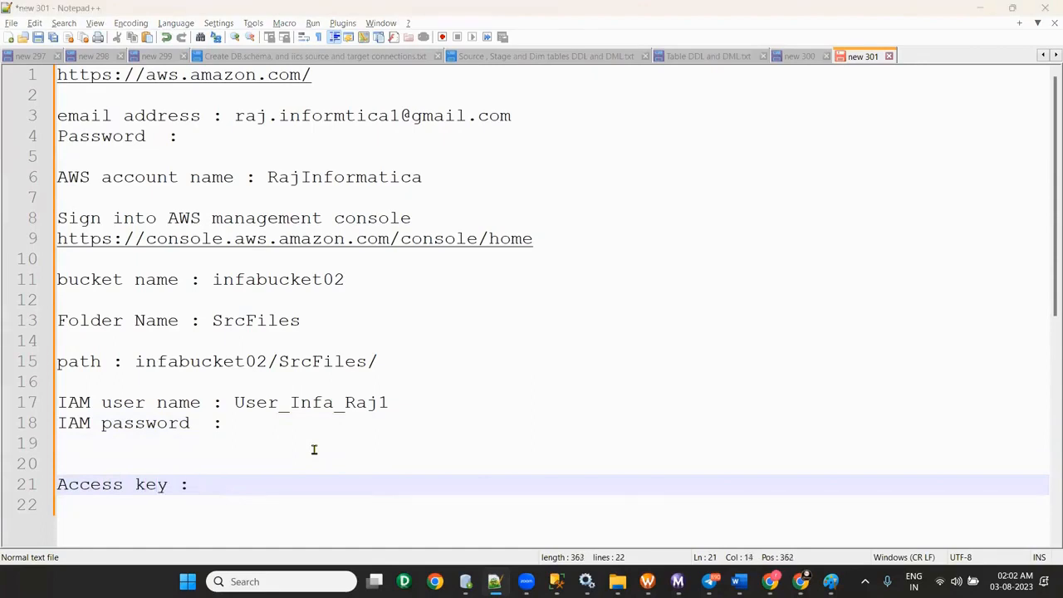
key(alt+Tab)
click(271, 301)
key(alt+Tab)
key(ctrl+v)
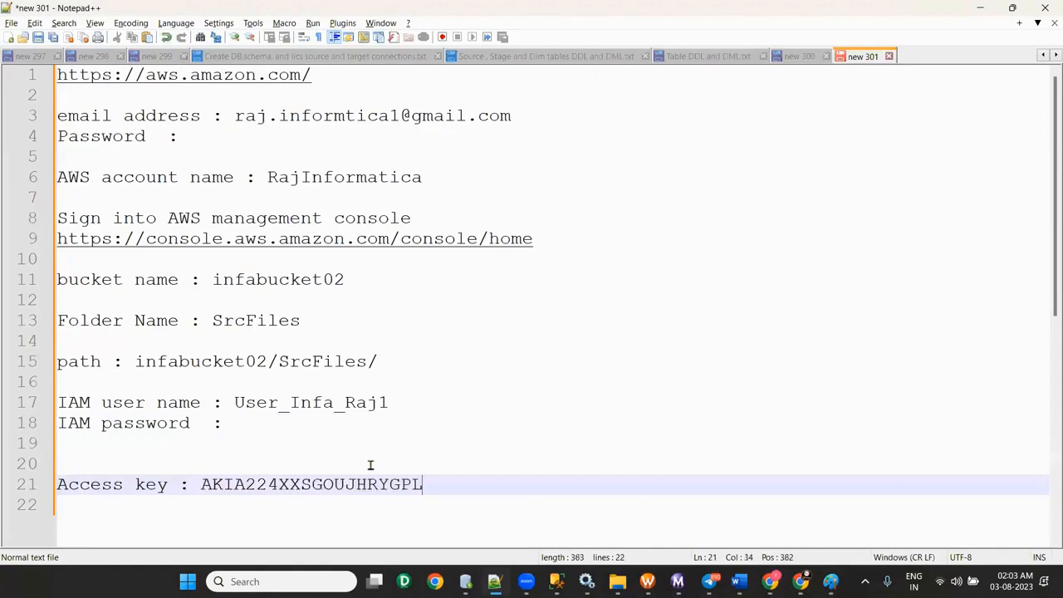
key(Down)
Add a 'Secret access key :' line and paste the revealed secret access key after it.
key(alt+Tab)
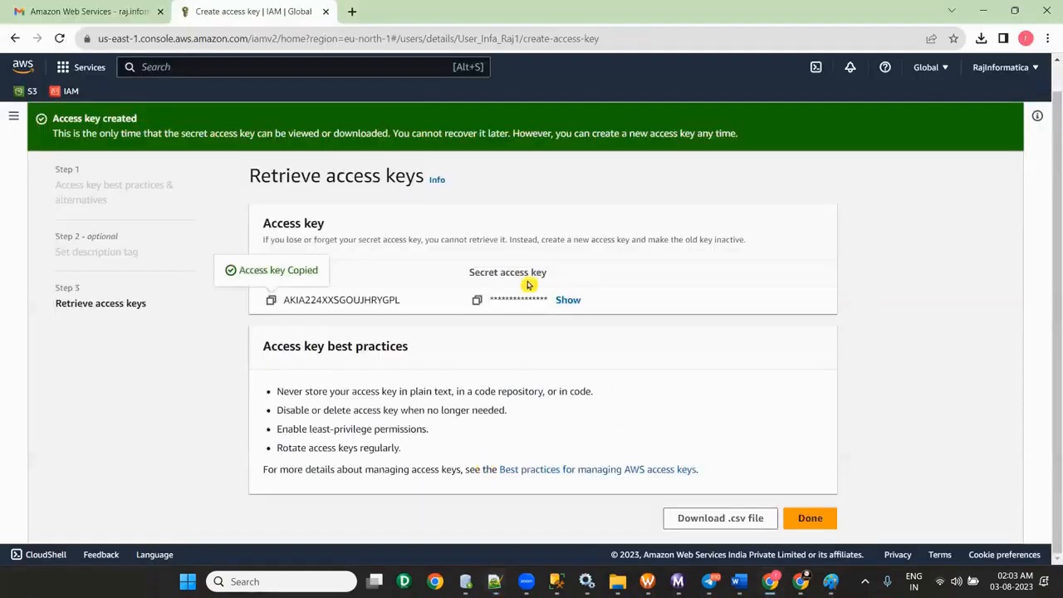
drag(469, 273, 550, 278)
key(ctrl+c)
key(alt+Tab)
key(ctrl+v)
text(:)
key(alt+Tab)
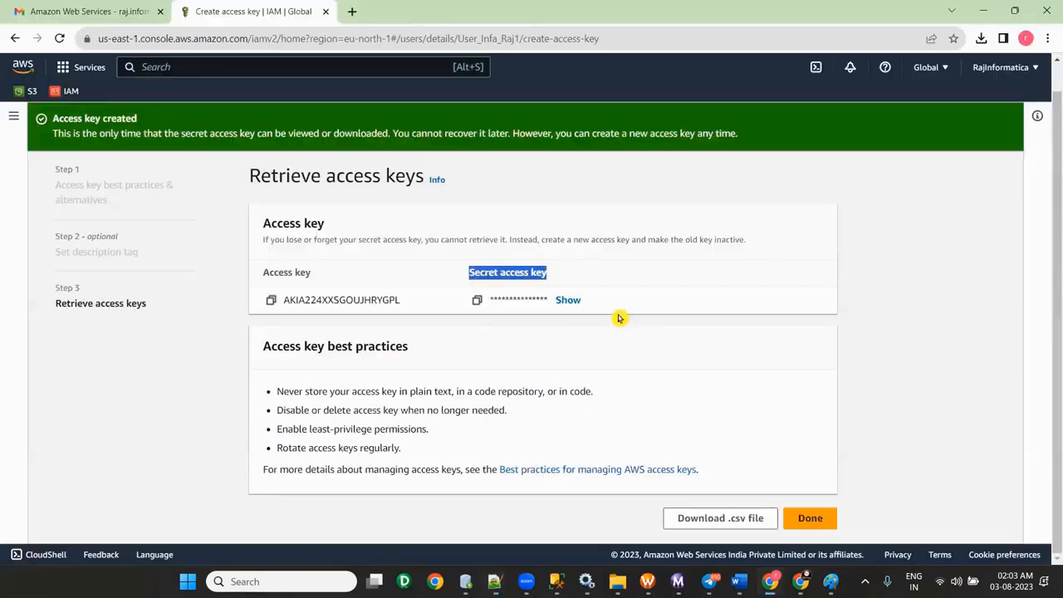
click(567, 301)
click(475, 302)
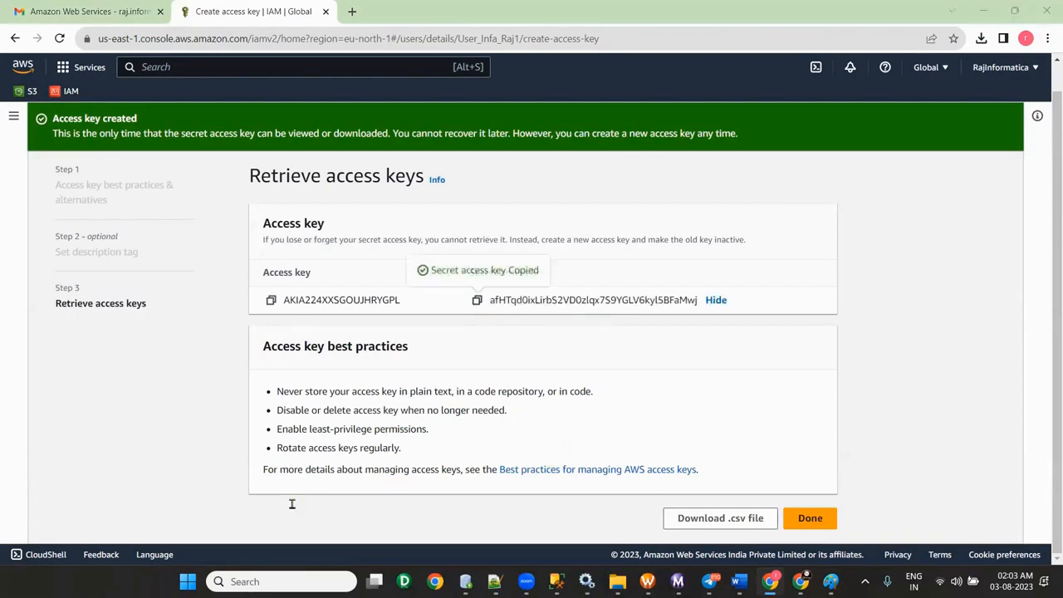
key(alt+Tab)
key(ctrl+v)
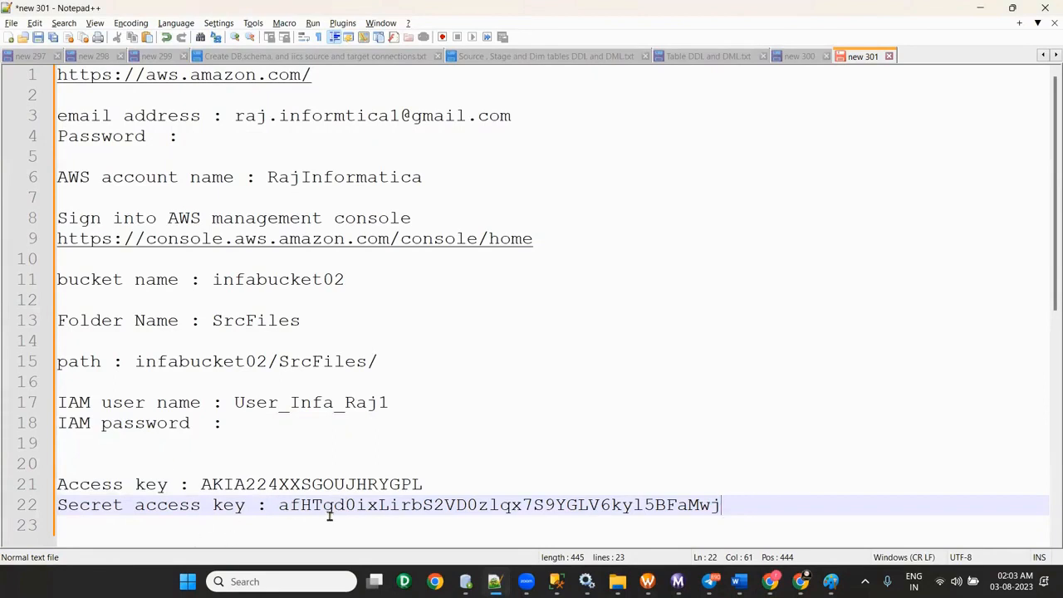
scroll(358, 420, down, 3)
key(alt+Tab)
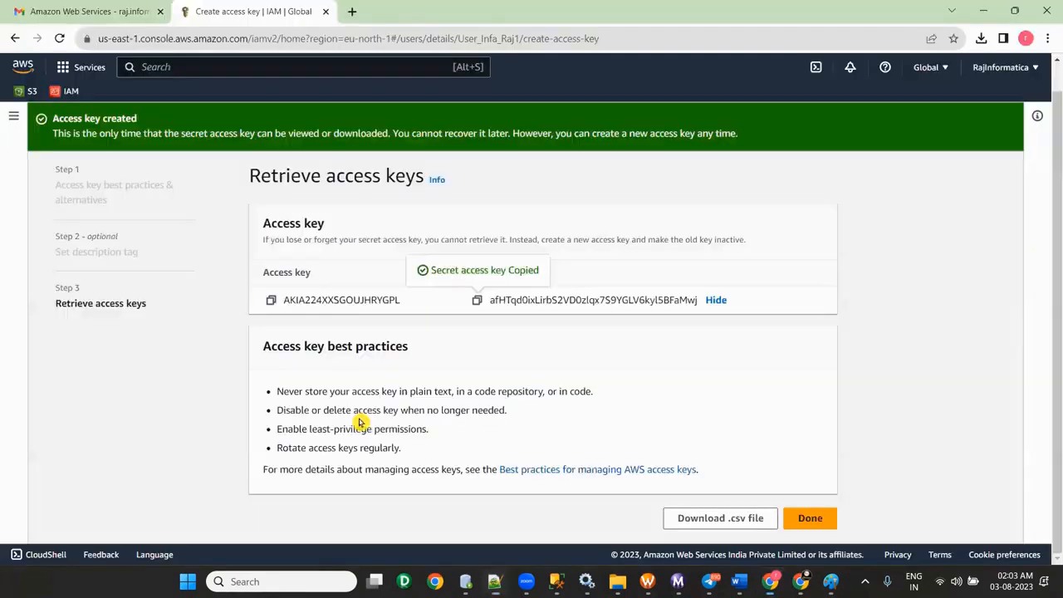
Download the access keys as a .csv file and finish with Done.
click(705, 519)
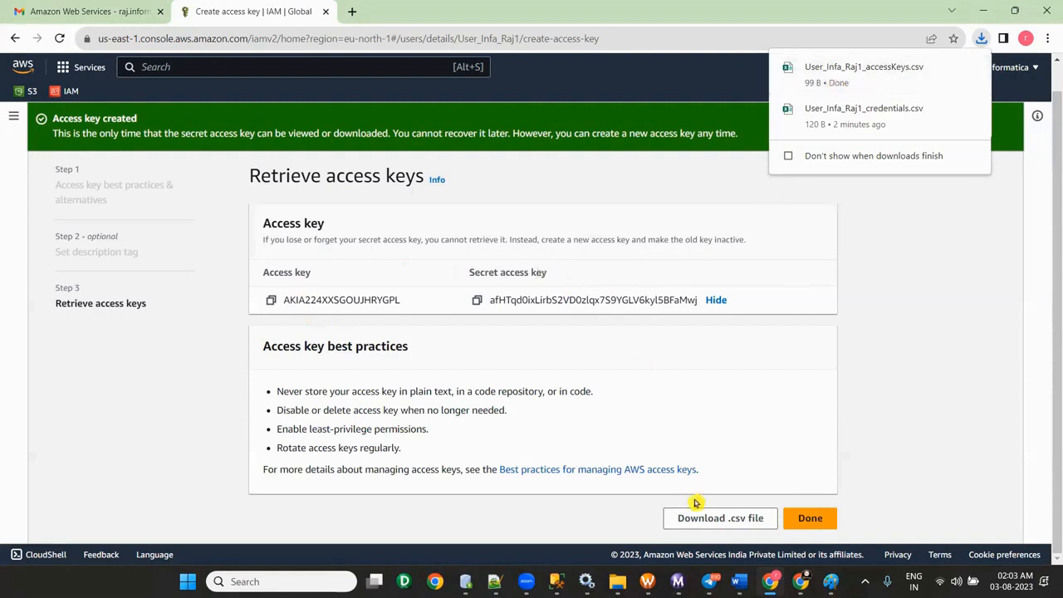
click(794, 512)
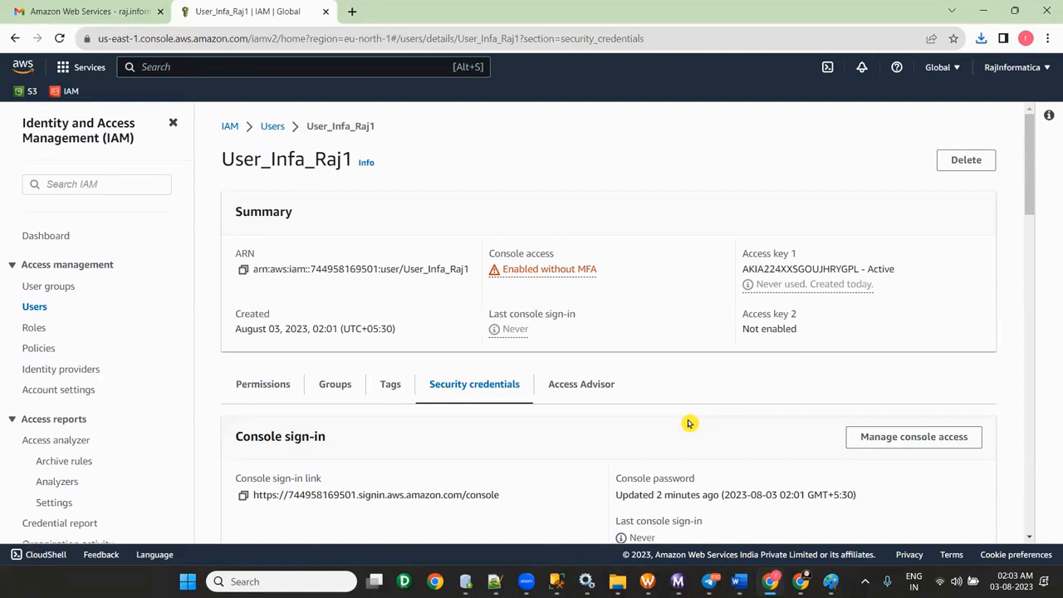
Visit S3, then return via IAM Users to User_Infa_Raj1 and review its three permission policies.
click(32, 91)
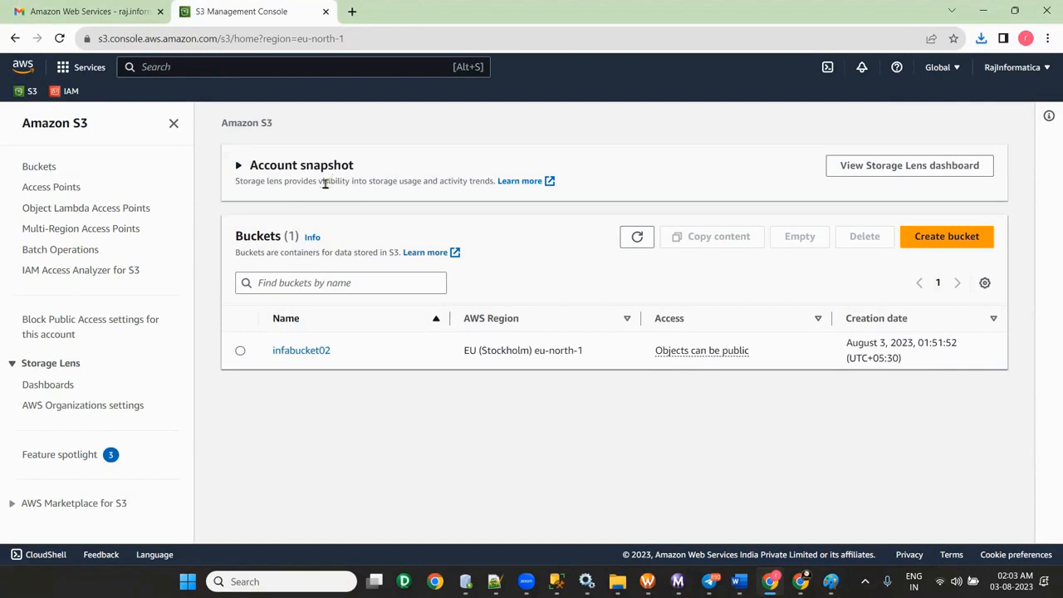
click(66, 93)
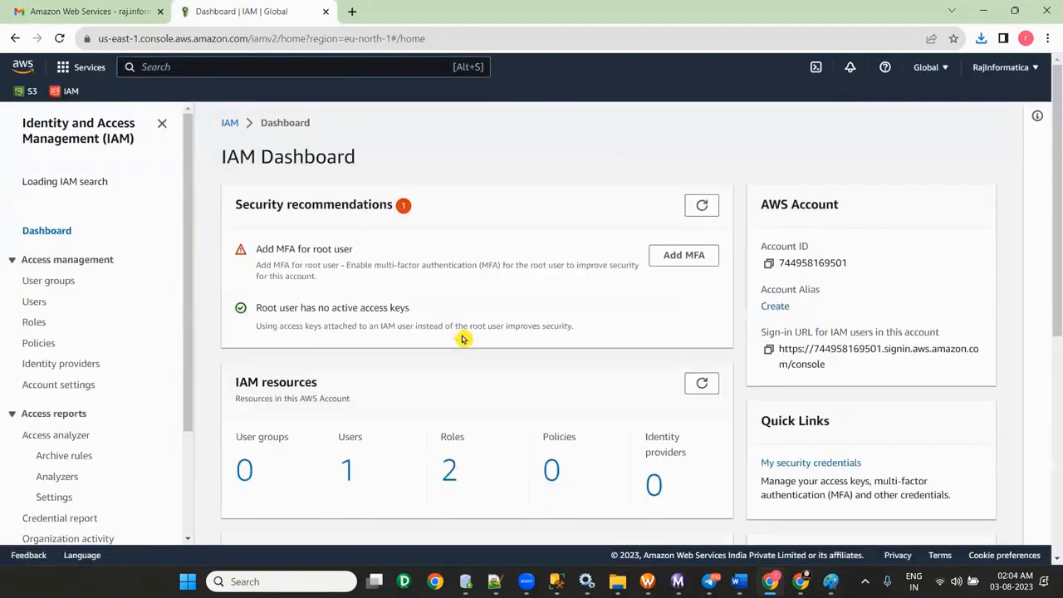
scroll(464, 344, down, 2)
scroll(467, 346, up, 1)
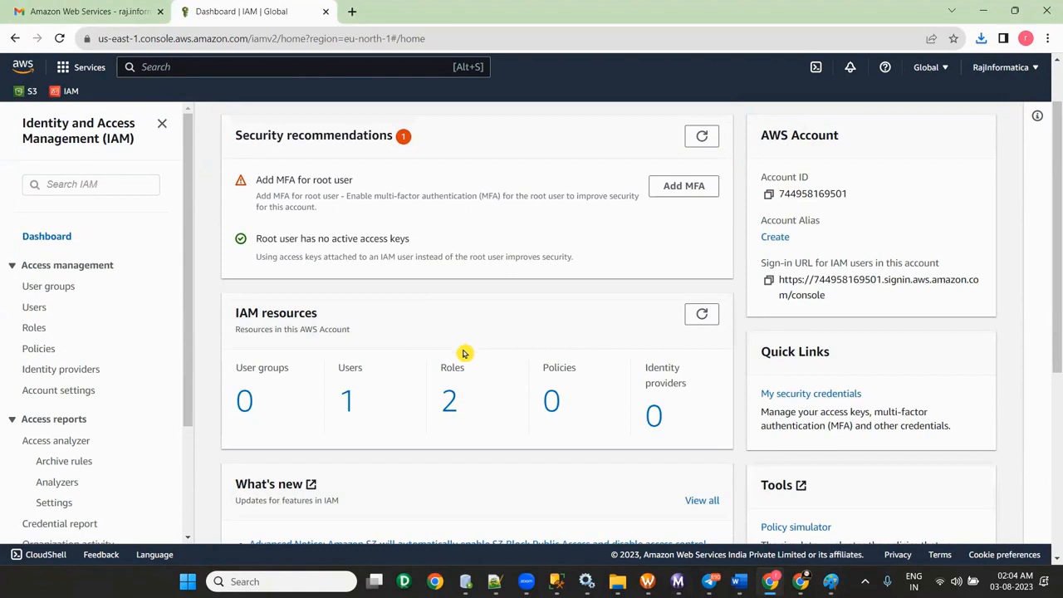
scroll(455, 310, up, 1)
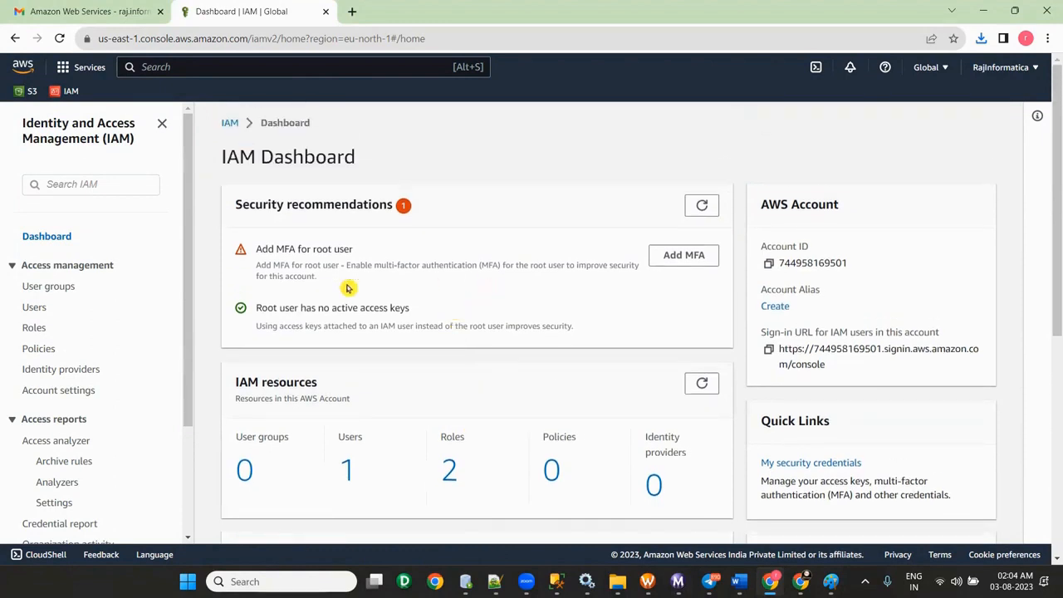
click(34, 306)
click(317, 276)
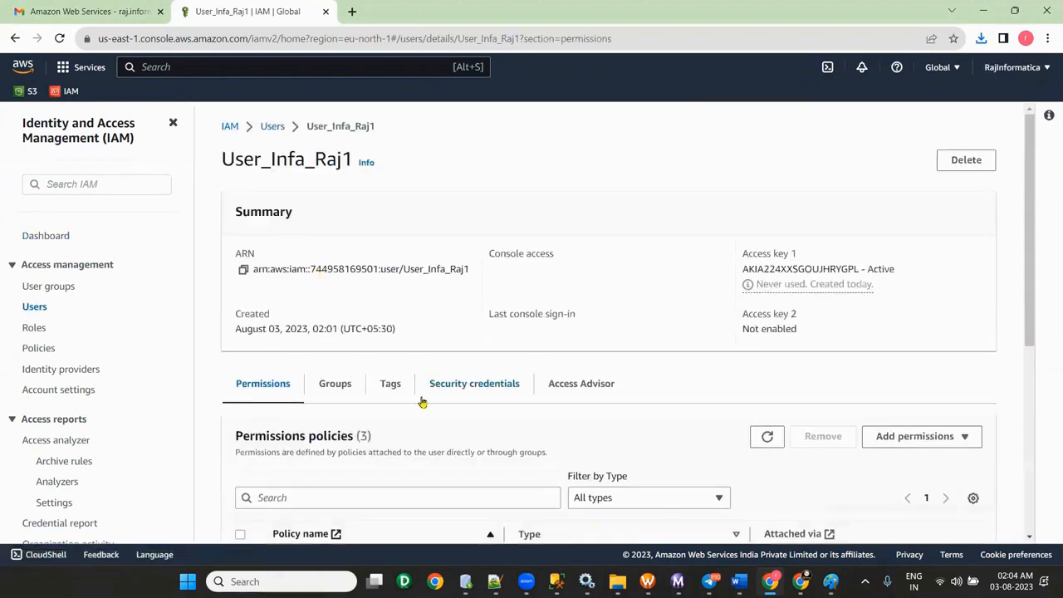
scroll(421, 402, down, 3)
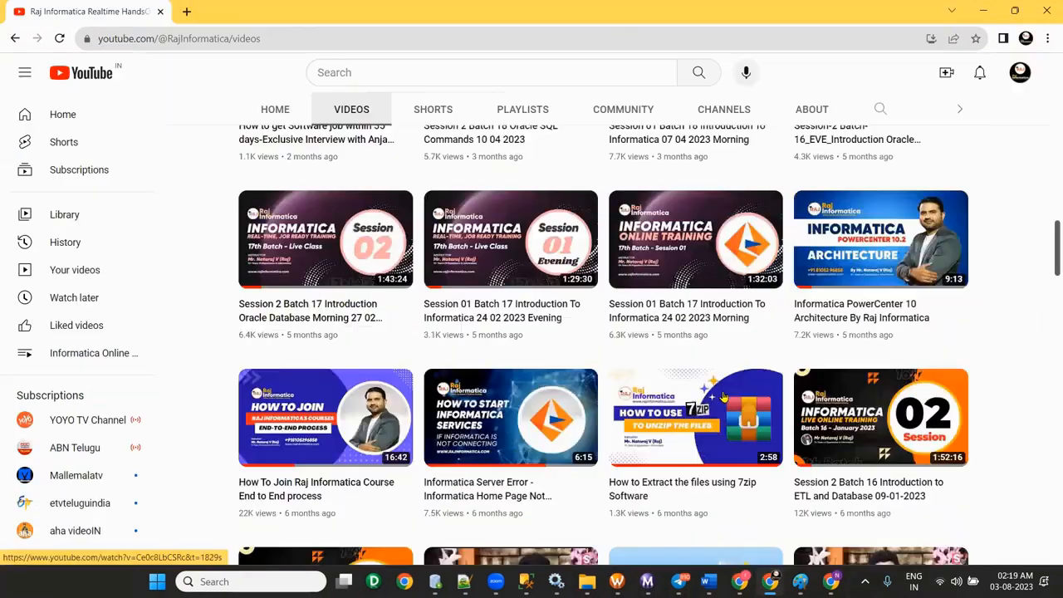
scroll(722, 394, up, 10)
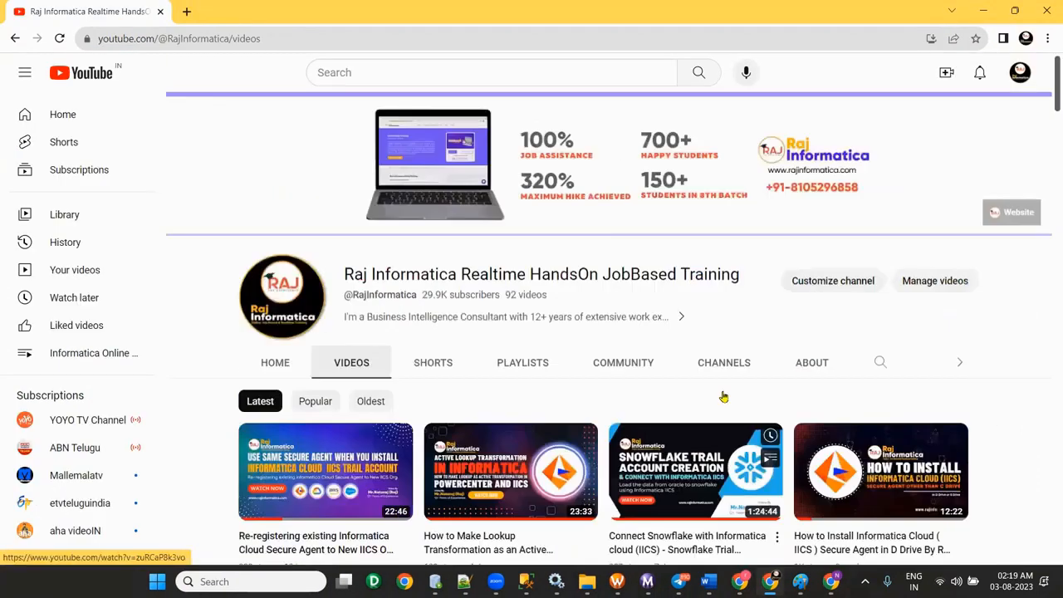